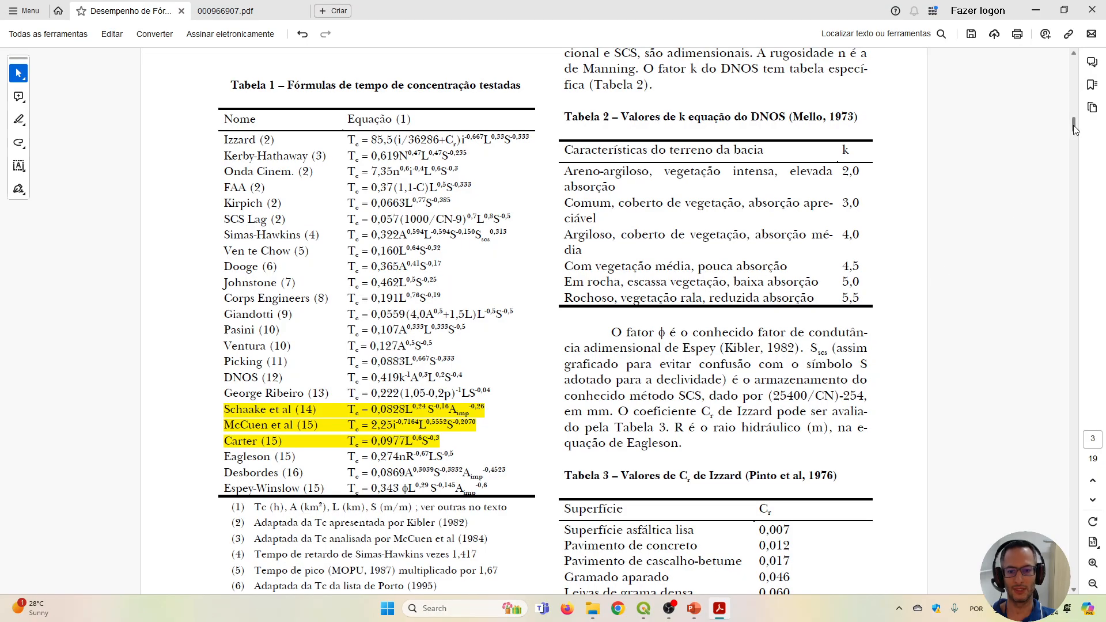
Examine the table of base-watershed characteristics for the concentration-time formulas and return to the article's first page.
{"action": "left_click_drag", "start_coordinate": [1073, 128], "coordinate": [1072, 210]}
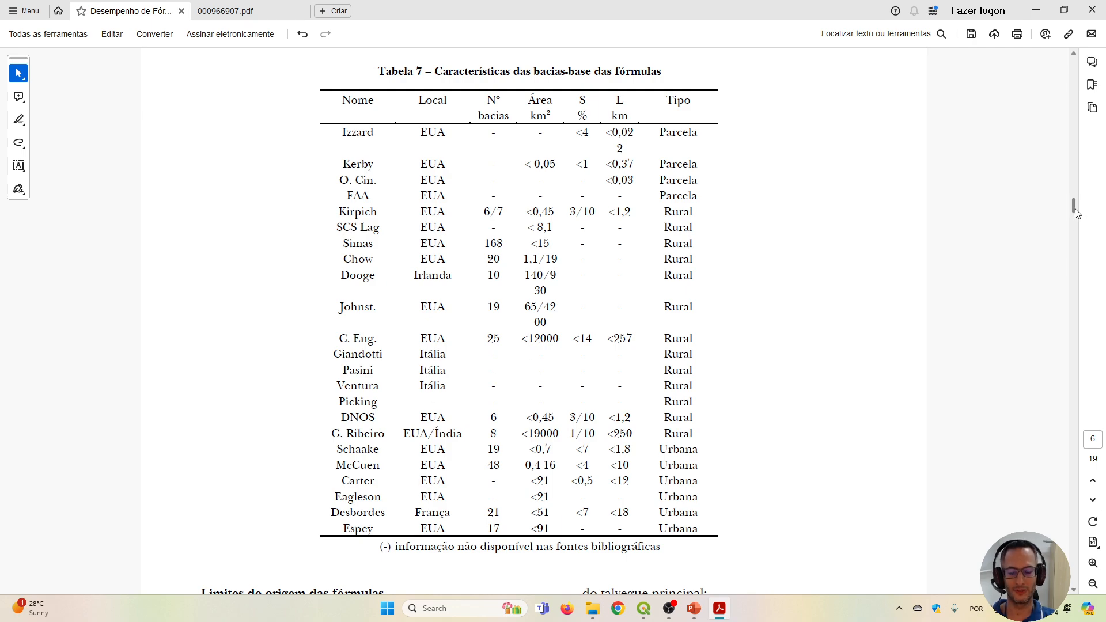
{"action": "left_click_drag", "start_coordinate": [1075, 207], "coordinate": [1073, 72]}
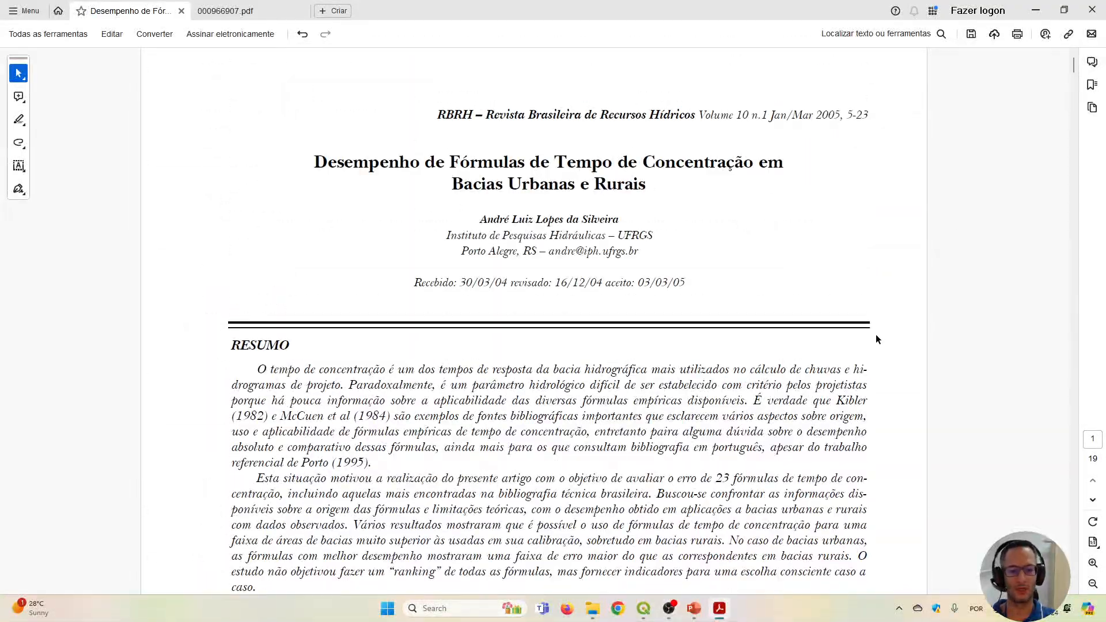
Switch to QGIS and choose Copernicus Global DSM 30m in the OpenTopography DEM Downloader.
{"action": "left_click", "coordinate": [644, 609]}
{"action": "left_click_drag", "start_coordinate": [623, 379], "coordinate": [591, 326]}
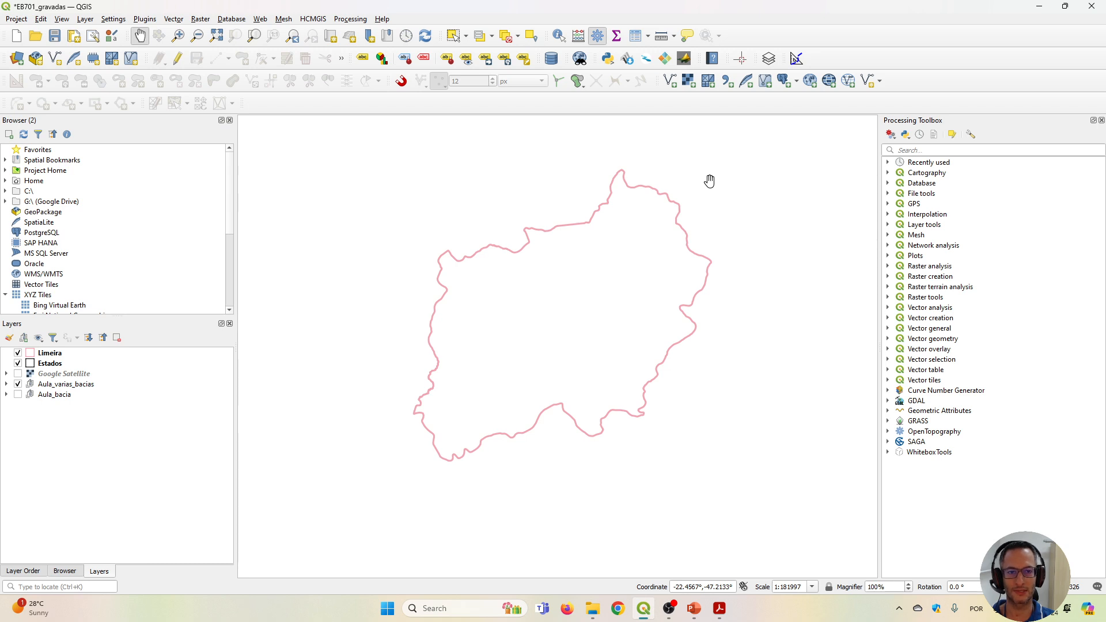
{"action": "left_click", "coordinate": [683, 59]}
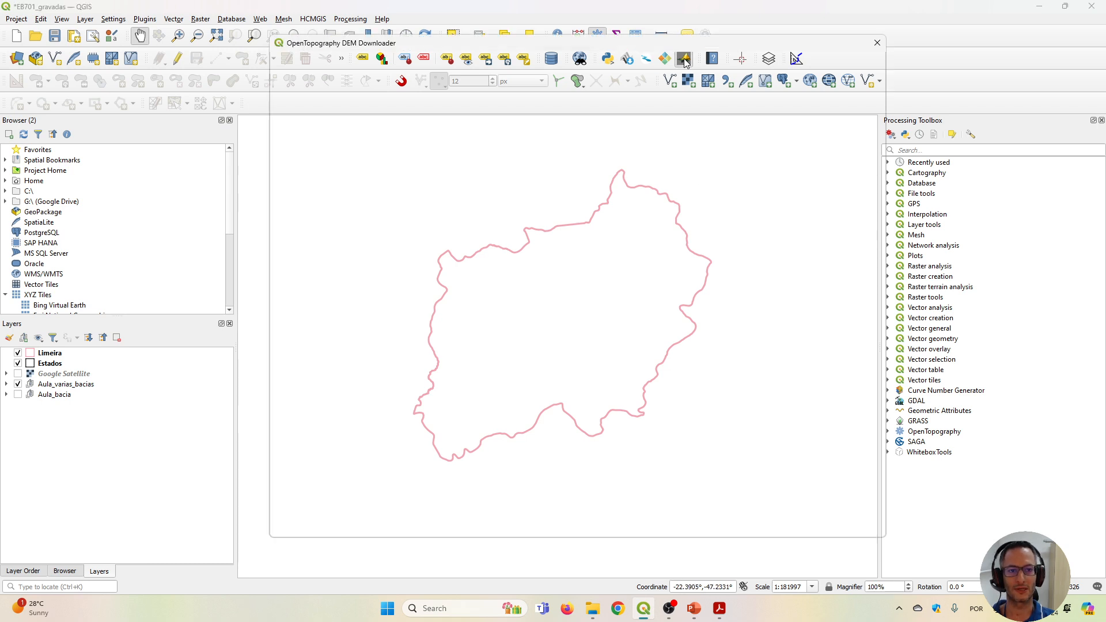
{"action": "left_click", "coordinate": [347, 96]}
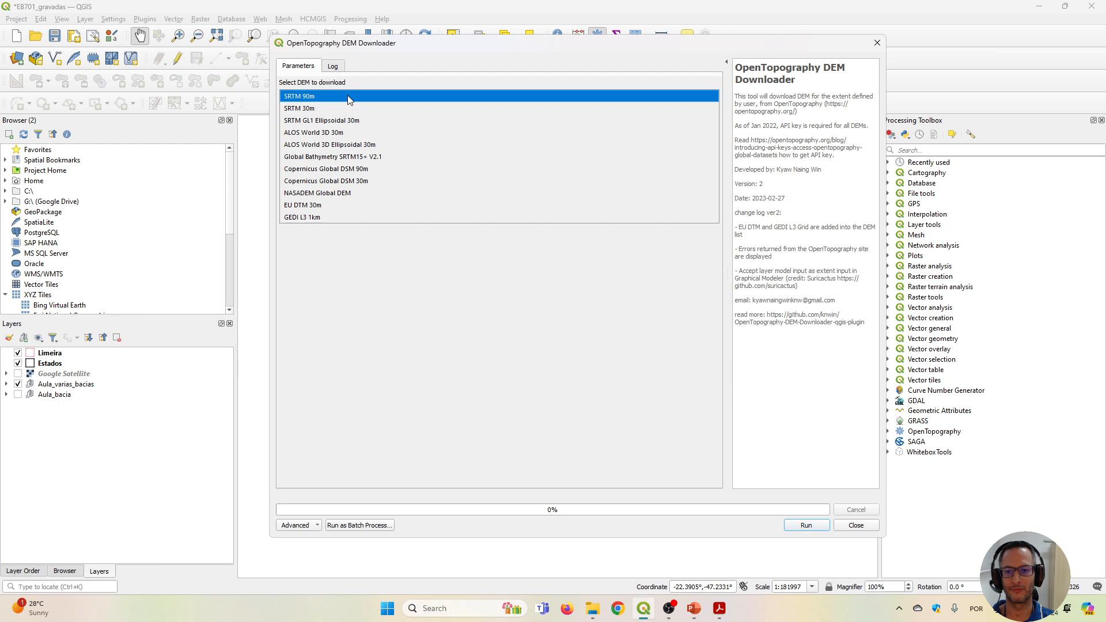
{"action": "left_click", "coordinate": [311, 181]}
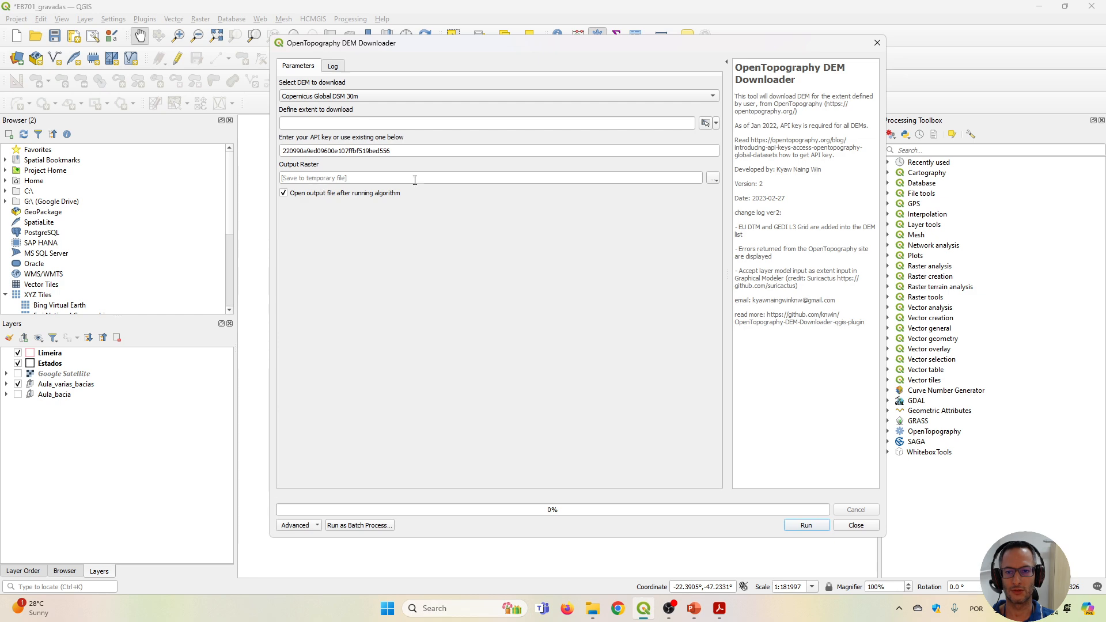
Calculate the download extent from the Limeira layer and download the DEM as a temporary raster.
{"action": "left_click", "coordinate": [705, 123]}
{"action": "left_click", "coordinate": [706, 125]}
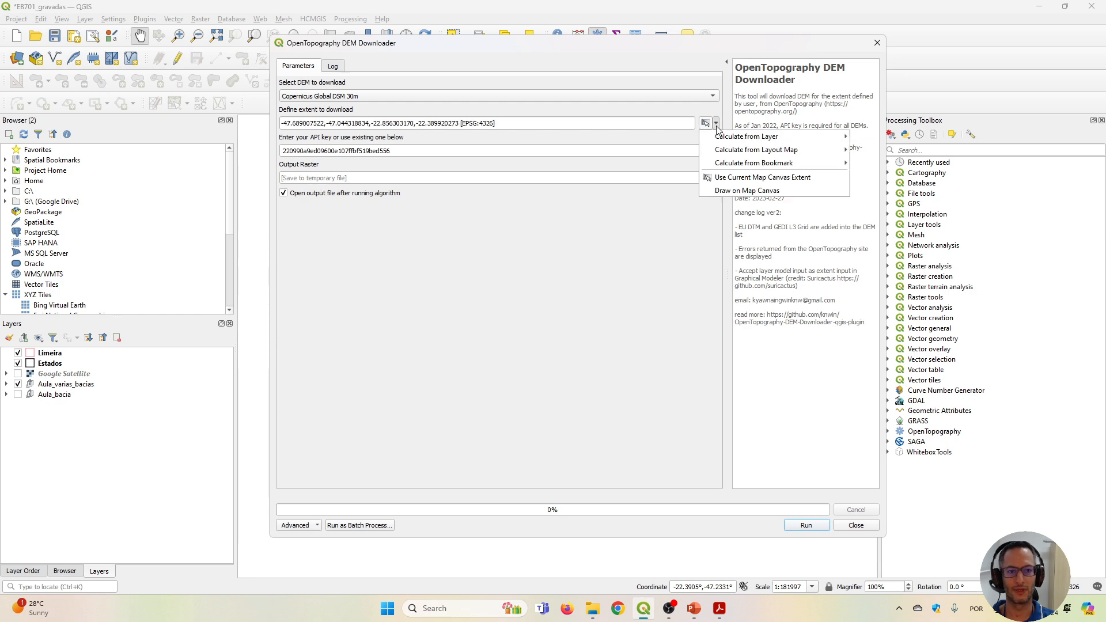
{"action": "mouse_move", "coordinate": [723, 137]}
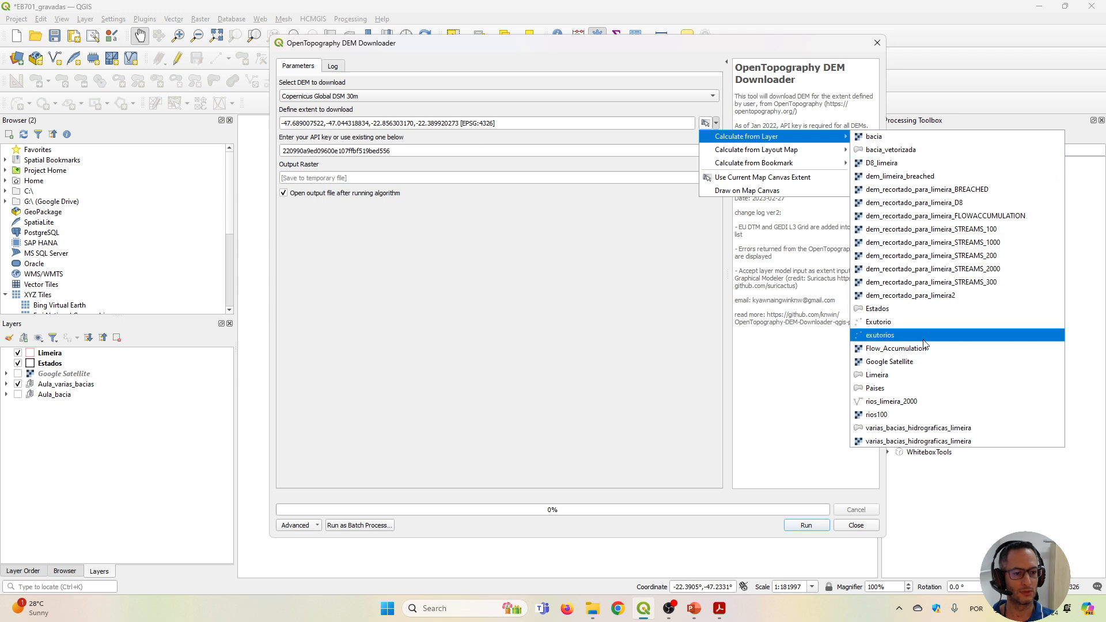
{"action": "left_click", "coordinate": [897, 380]}
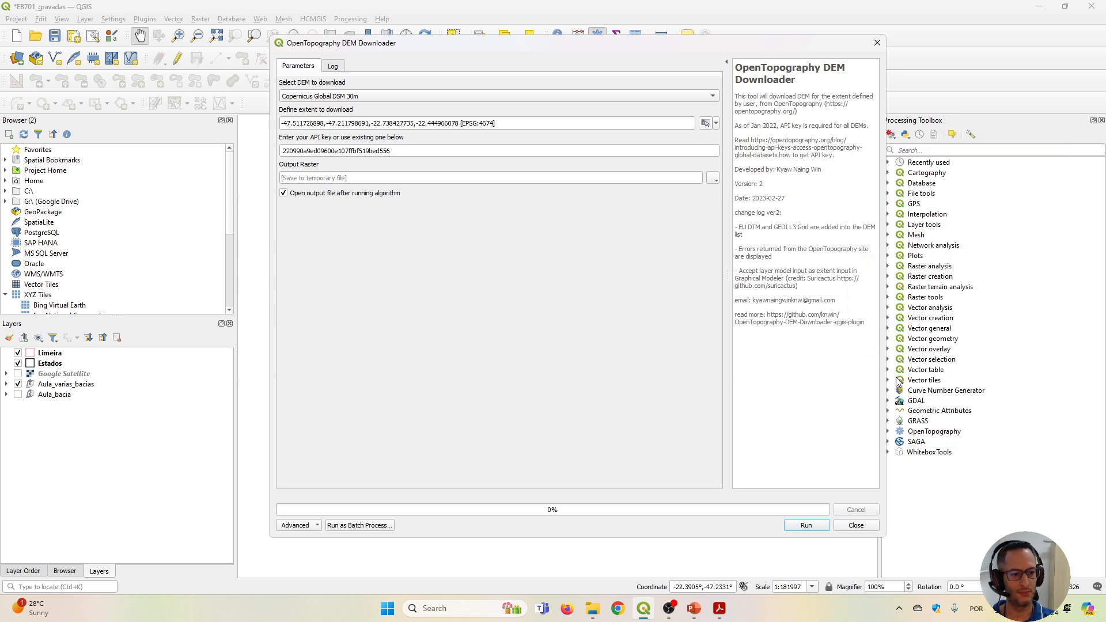
{"action": "left_click", "coordinate": [796, 527]}
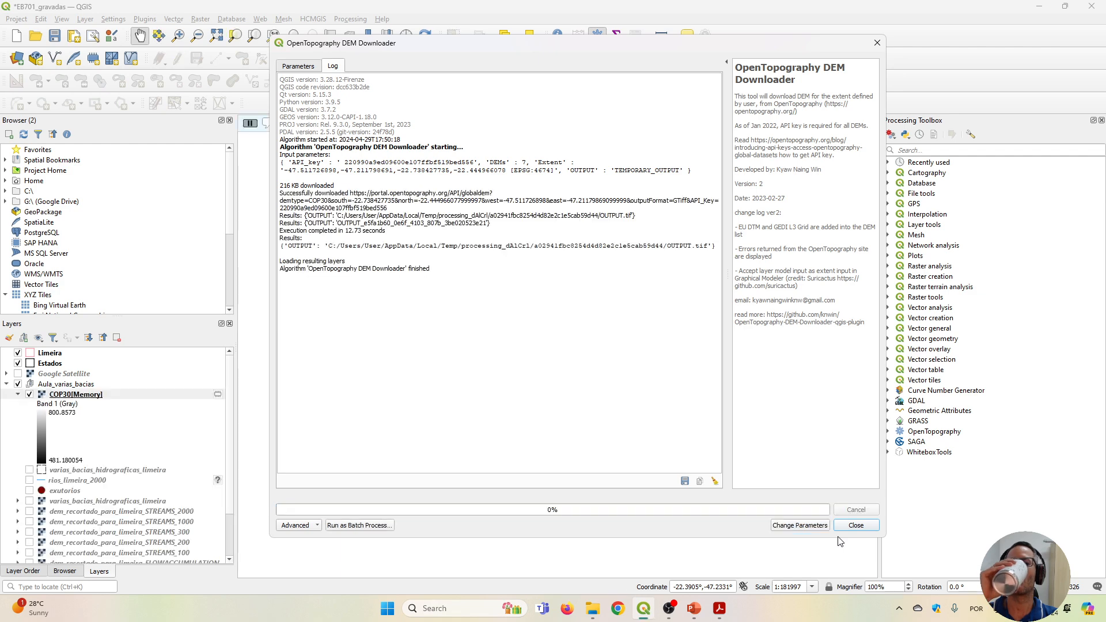
{"action": "left_click", "coordinate": [857, 527]}
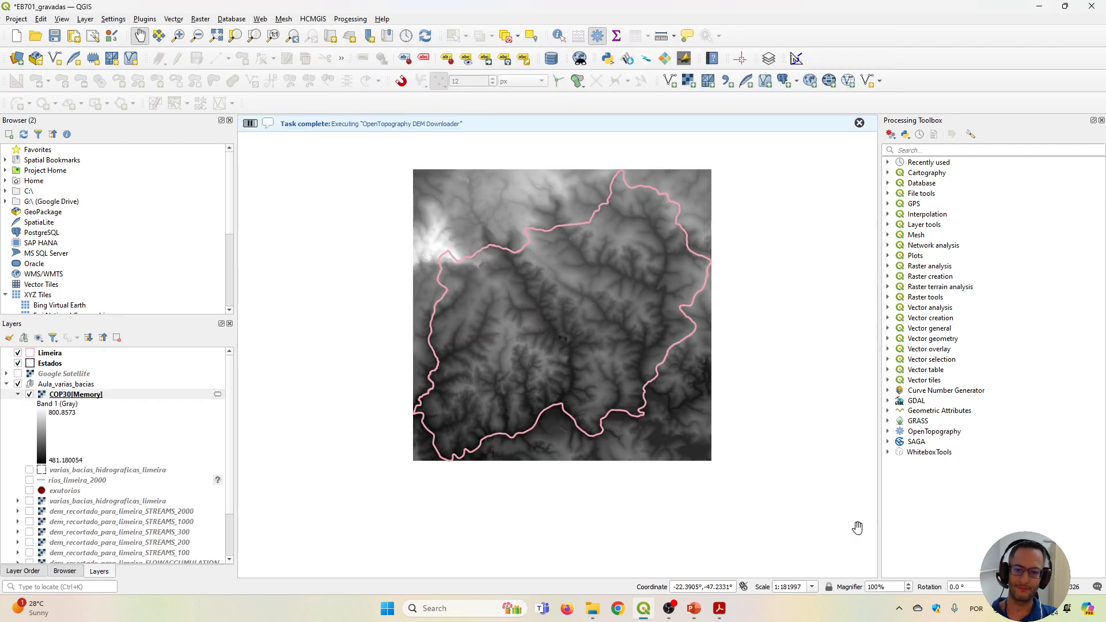
{"action": "left_click", "coordinate": [859, 124]}
Start Clip Raster by Mask Layer on the COP30 raster with Limeira as the mask layer.
{"action": "left_click_drag", "start_coordinate": [608, 239], "coordinate": [597, 249]}
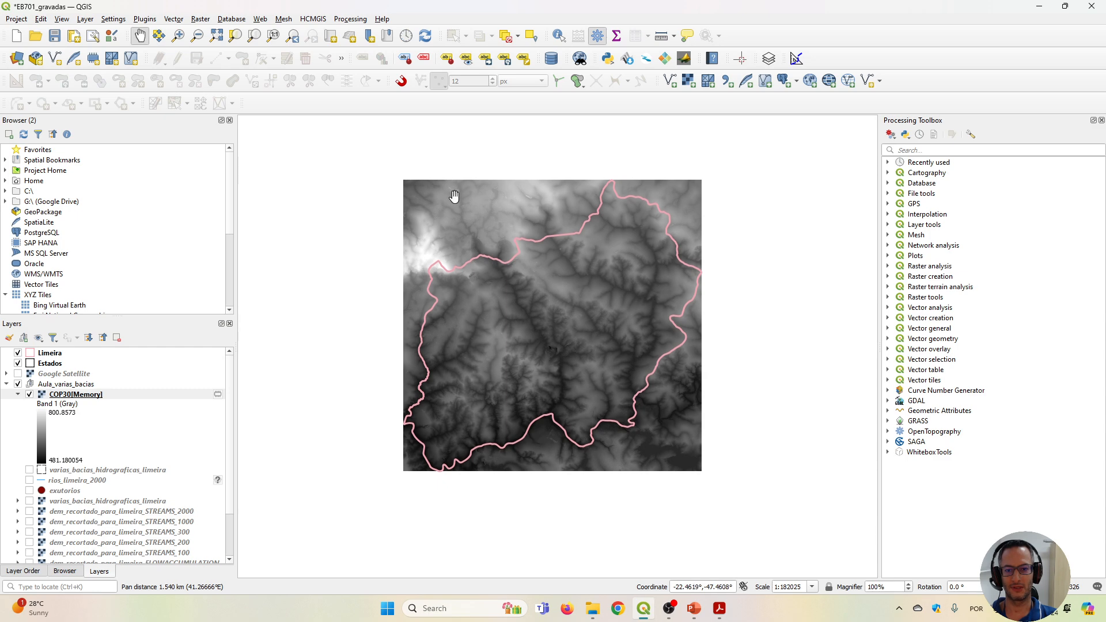
{"action": "left_click", "coordinate": [198, 20]}
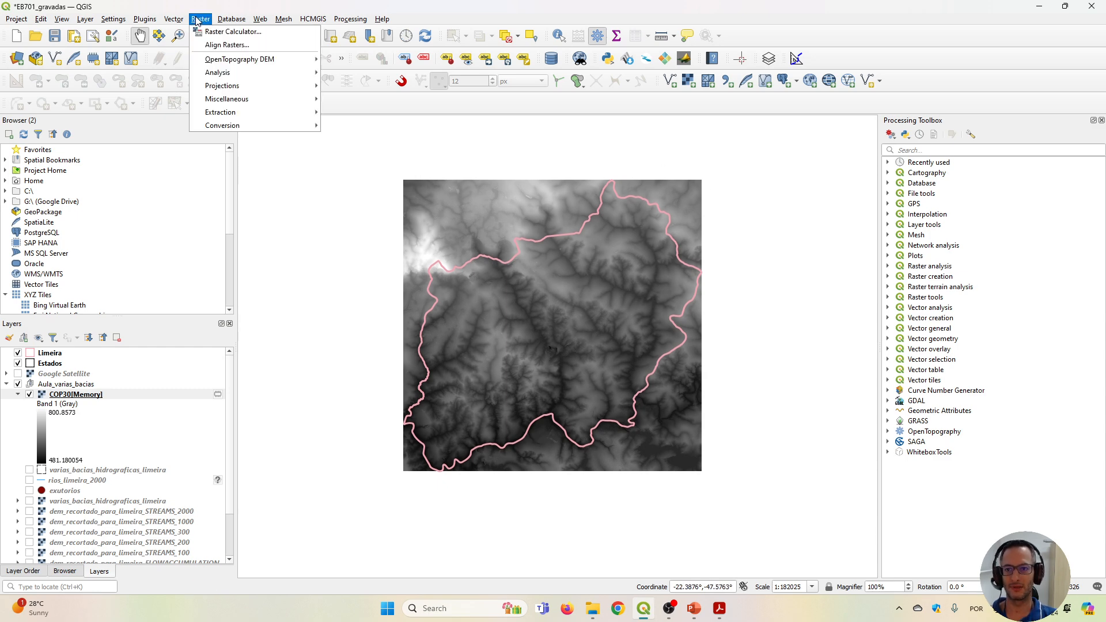
{"action": "mouse_move", "coordinate": [240, 113]}
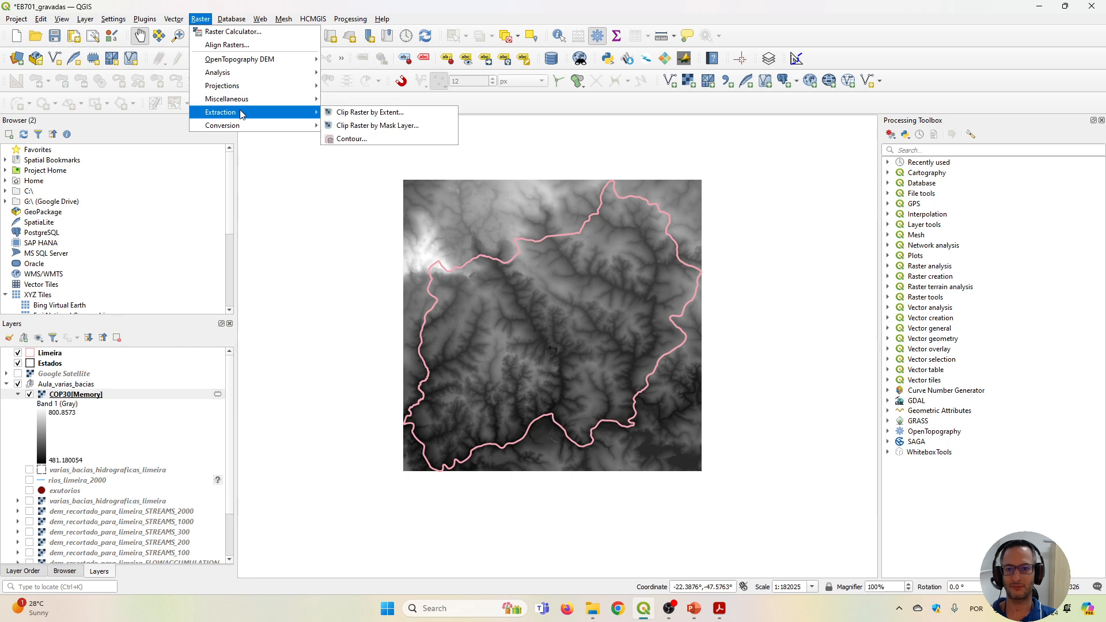
{"action": "left_click", "coordinate": [438, 131]}
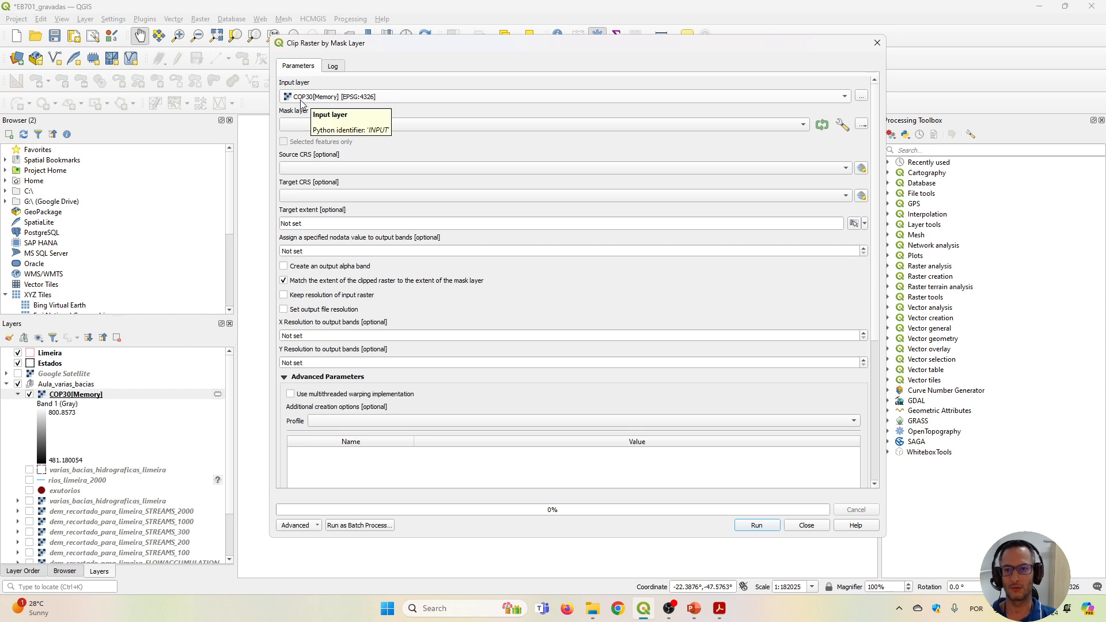
{"action": "left_click", "coordinate": [308, 126]}
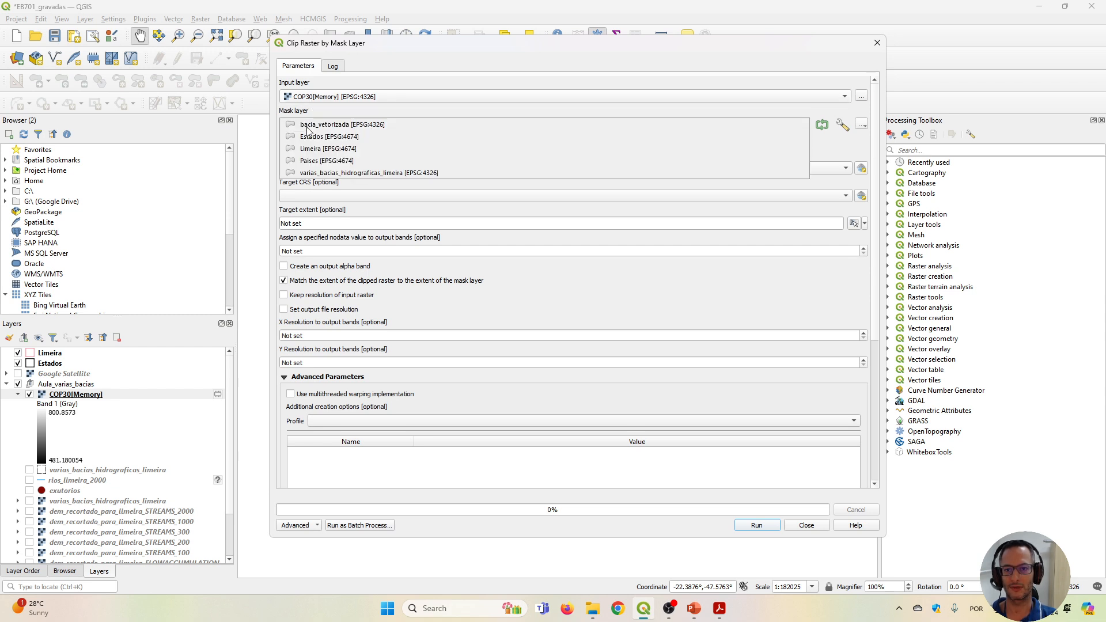
{"action": "left_click", "coordinate": [323, 151]}
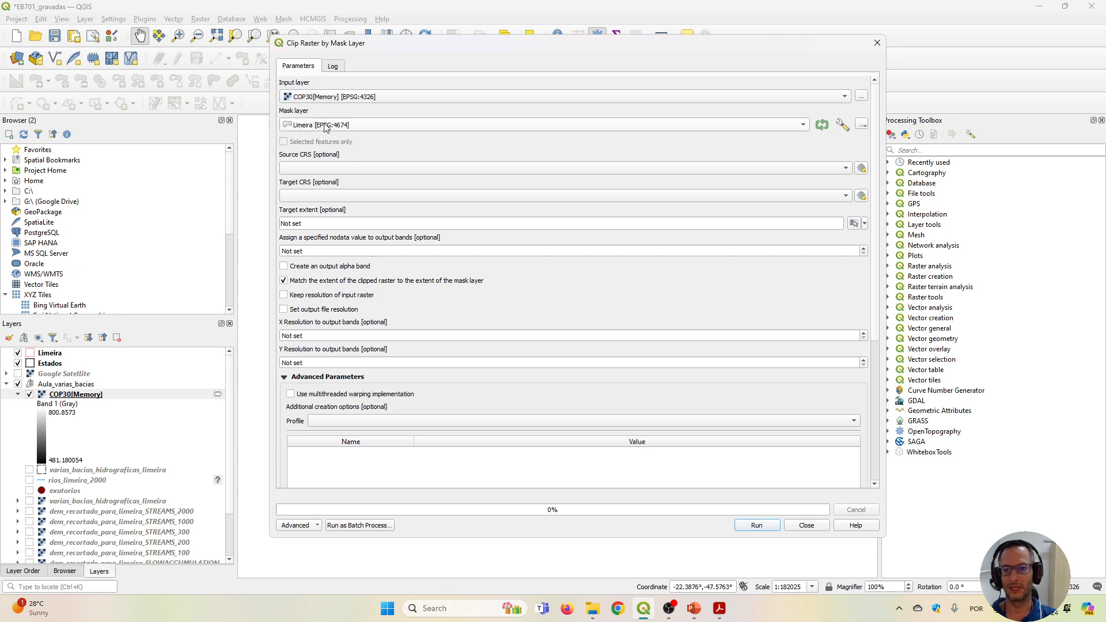
Set the clip's source CRS to the project CRS EPSG:4326 - WGS 84 and its nodata value to -9999.
{"action": "left_click", "coordinate": [393, 173]}
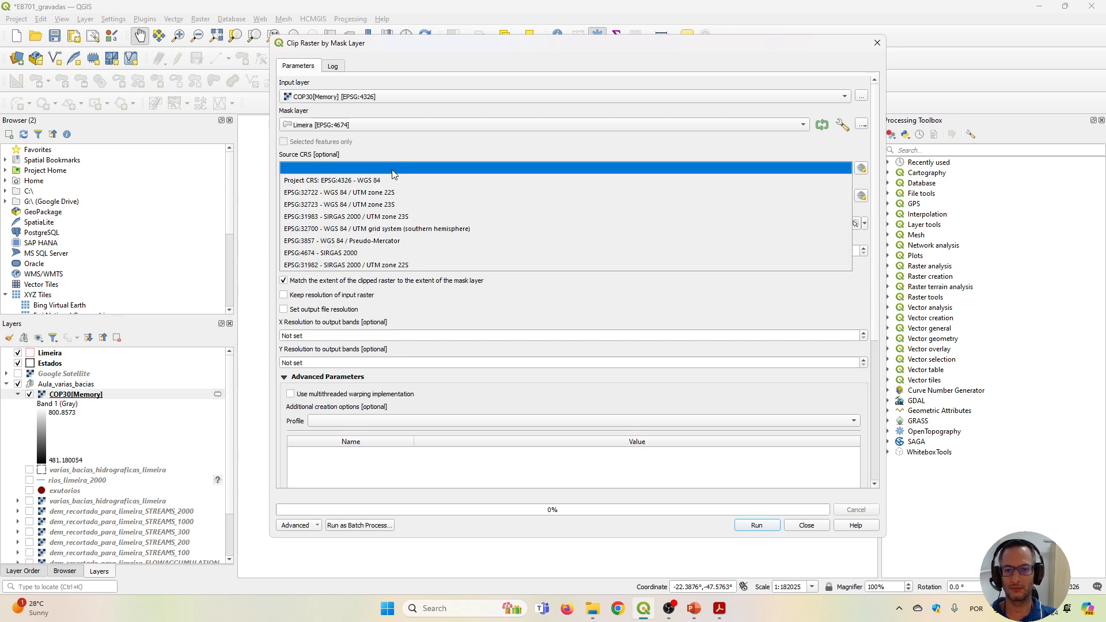
{"action": "left_click", "coordinate": [333, 181]}
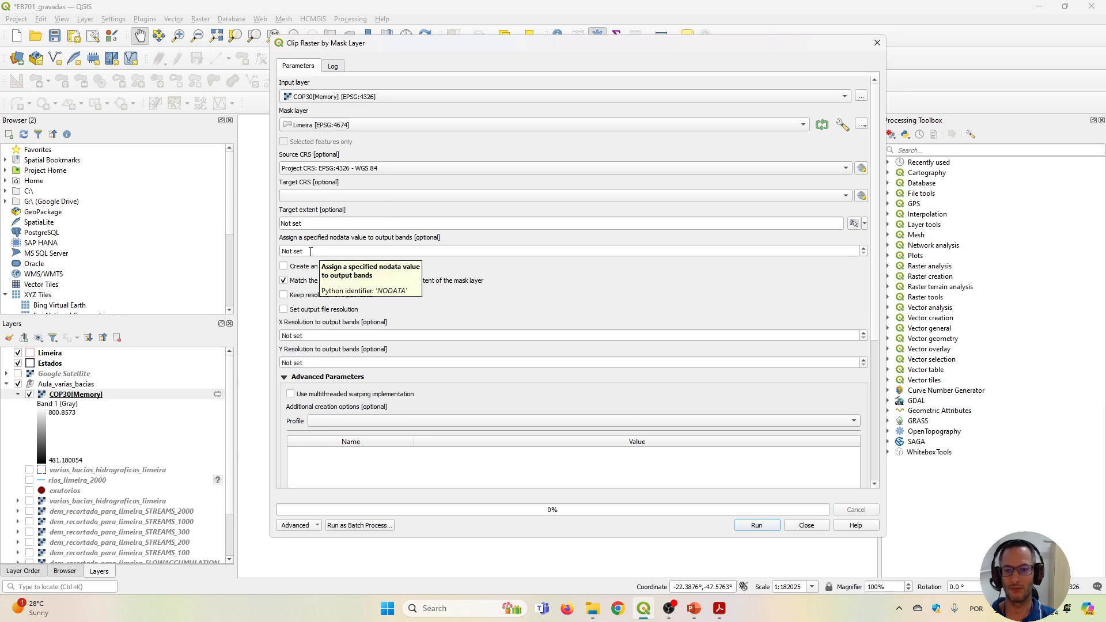
{"action": "left_click_drag", "start_coordinate": [311, 251], "coordinate": [260, 249]}
{"action": "type", "text": "-"}
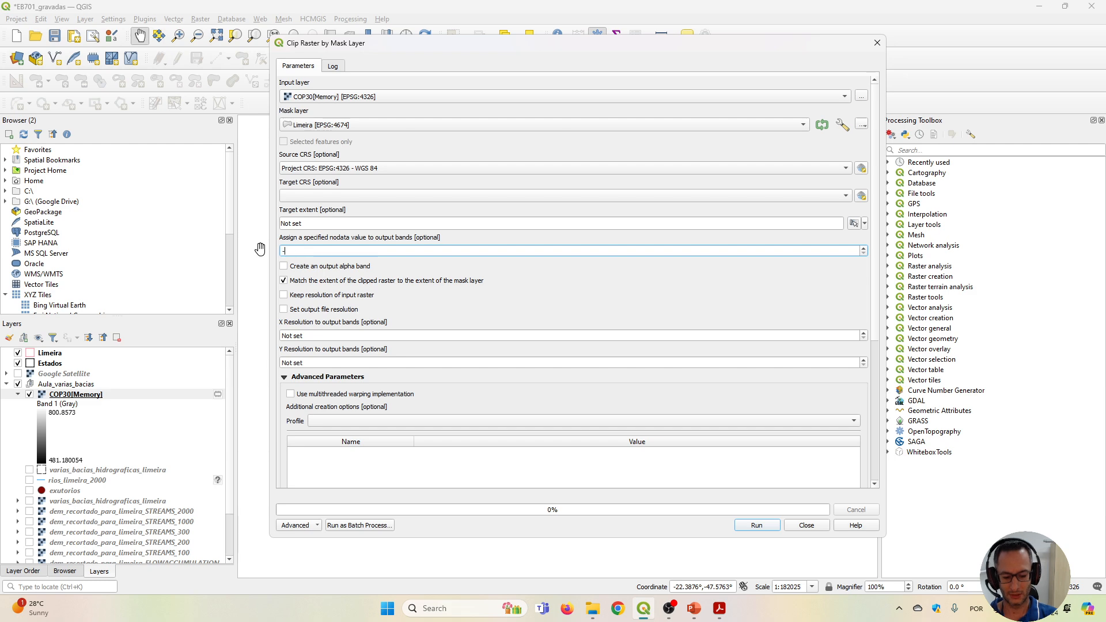
{"action": "type", "text": "9999"}
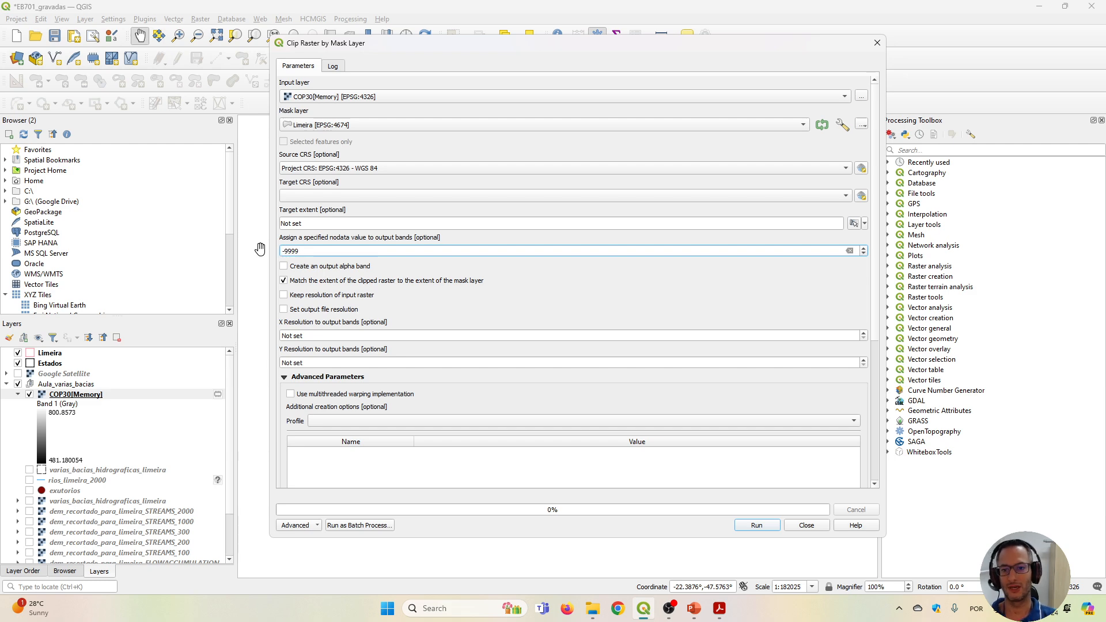
Set the clipped output file to dem3 in the EB701 folder and run the clip.
{"action": "left_click_drag", "start_coordinate": [876, 306], "coordinate": [878, 455]}
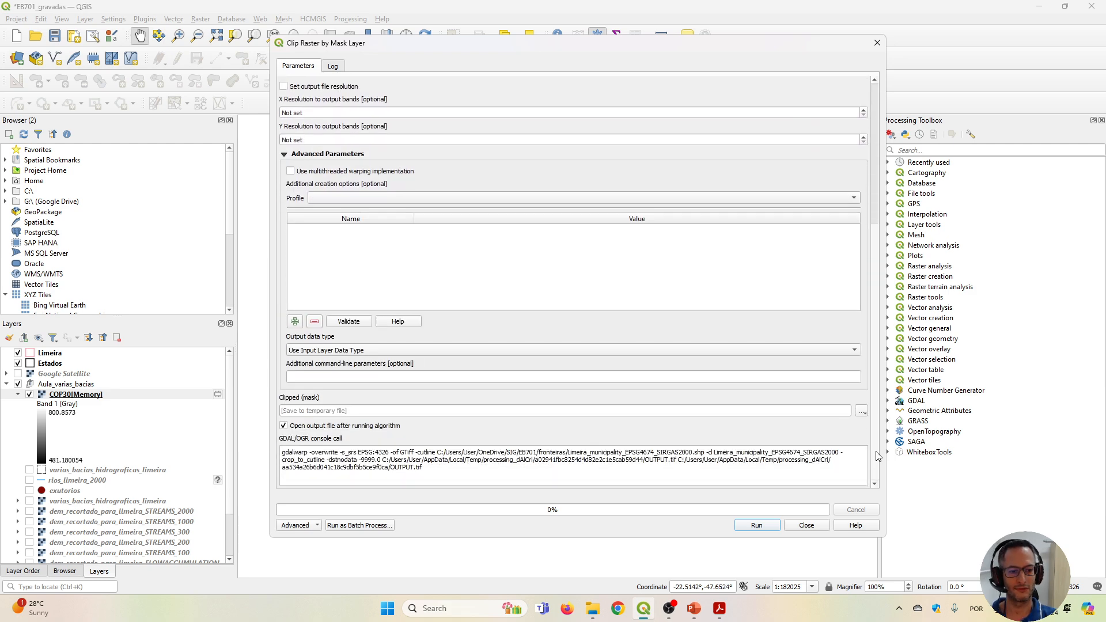
{"action": "left_click", "coordinate": [861, 410]}
{"action": "left_click", "coordinate": [861, 435]}
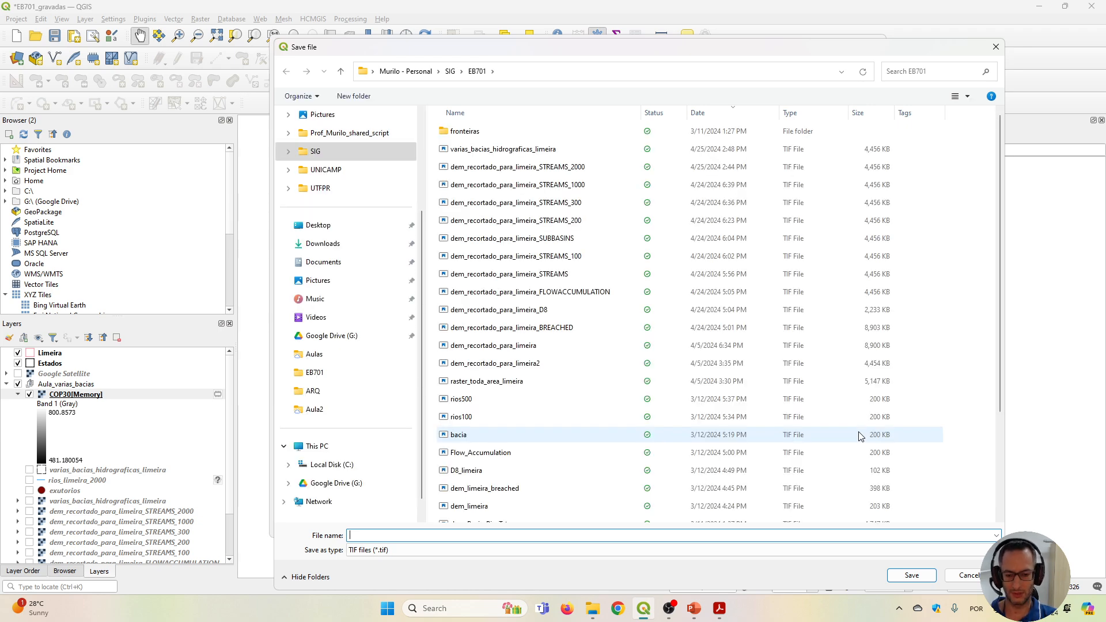
{"action": "type", "text": "dem"}
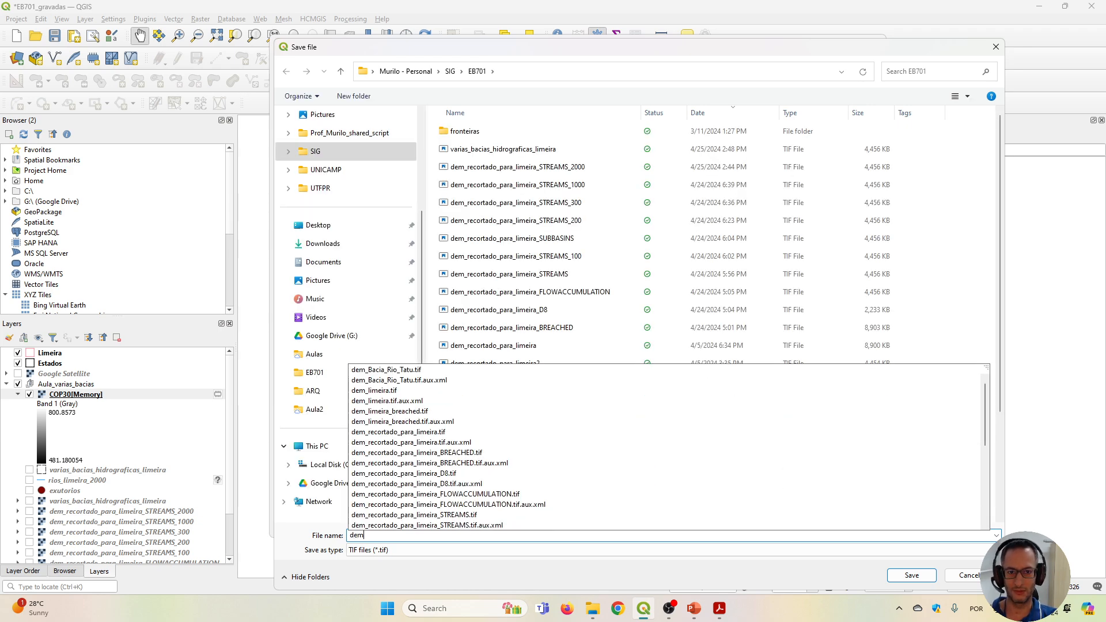
{"action": "type", "text": "3"}
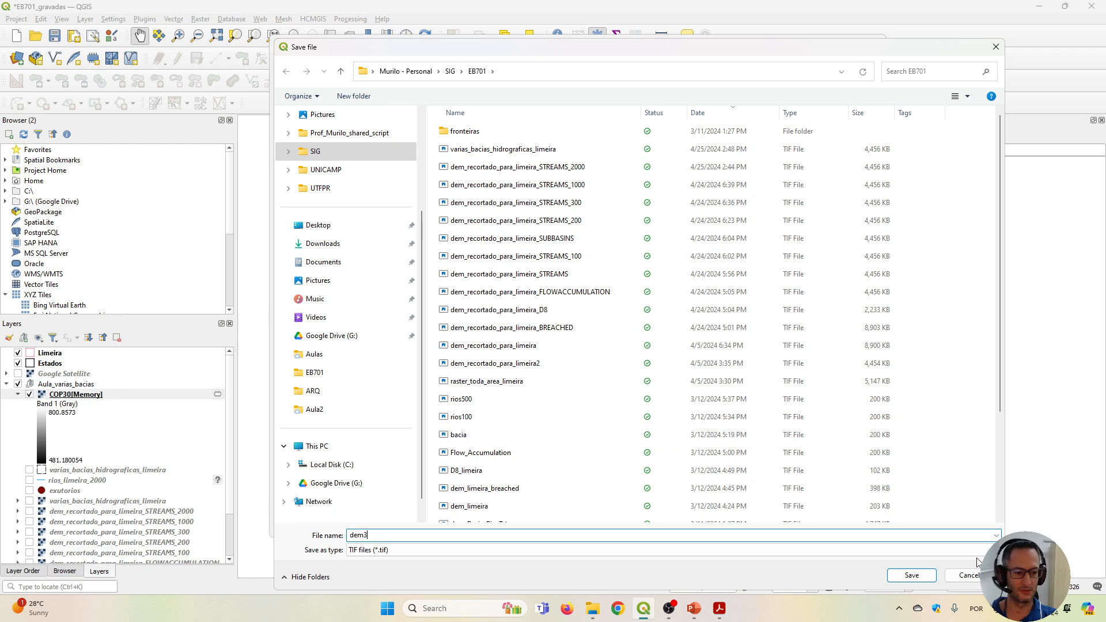
{"action": "left_click", "coordinate": [913, 575]}
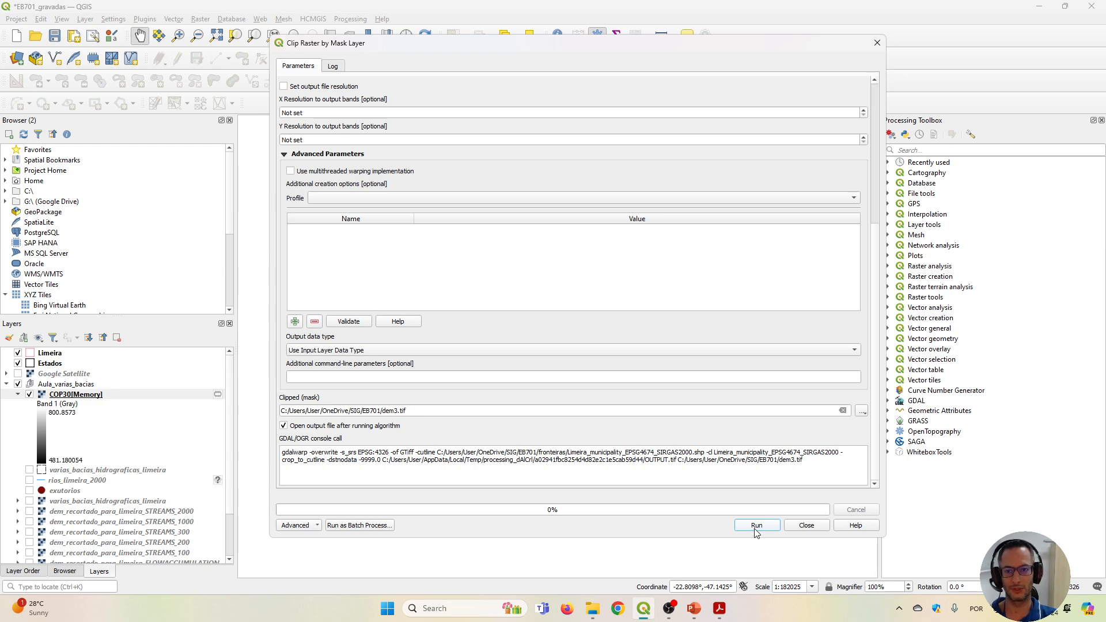
{"action": "left_click", "coordinate": [756, 526]}
{"action": "left_click", "coordinate": [806, 524]}
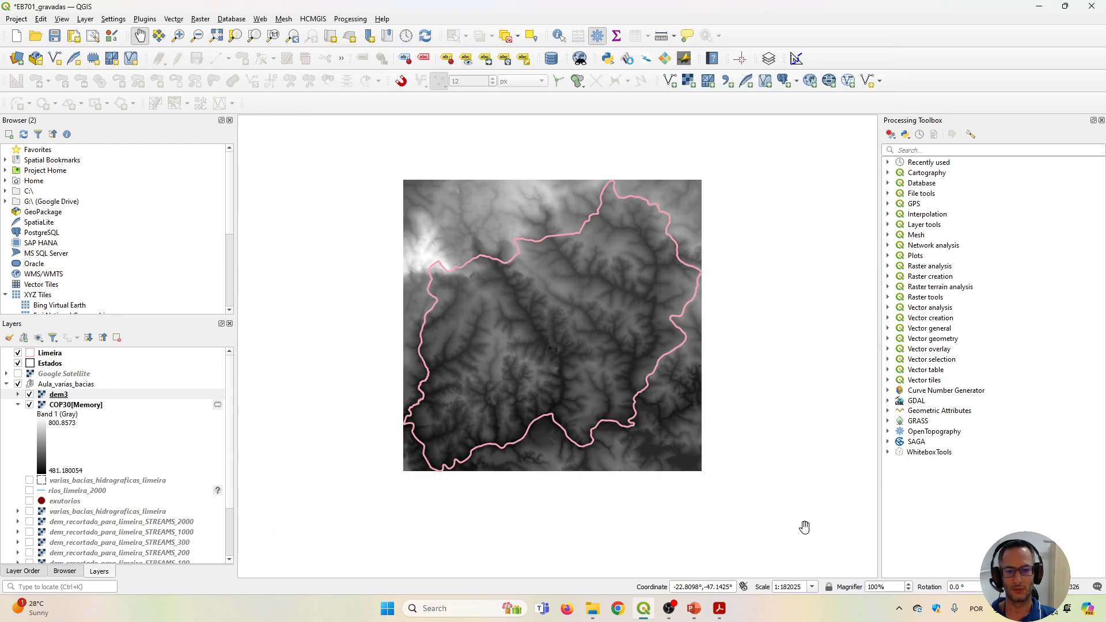
Hide the temporary COP30 raster layer and remove it from the project.
{"action": "left_click", "coordinate": [29, 405]}
{"action": "left_click", "coordinate": [18, 404]}
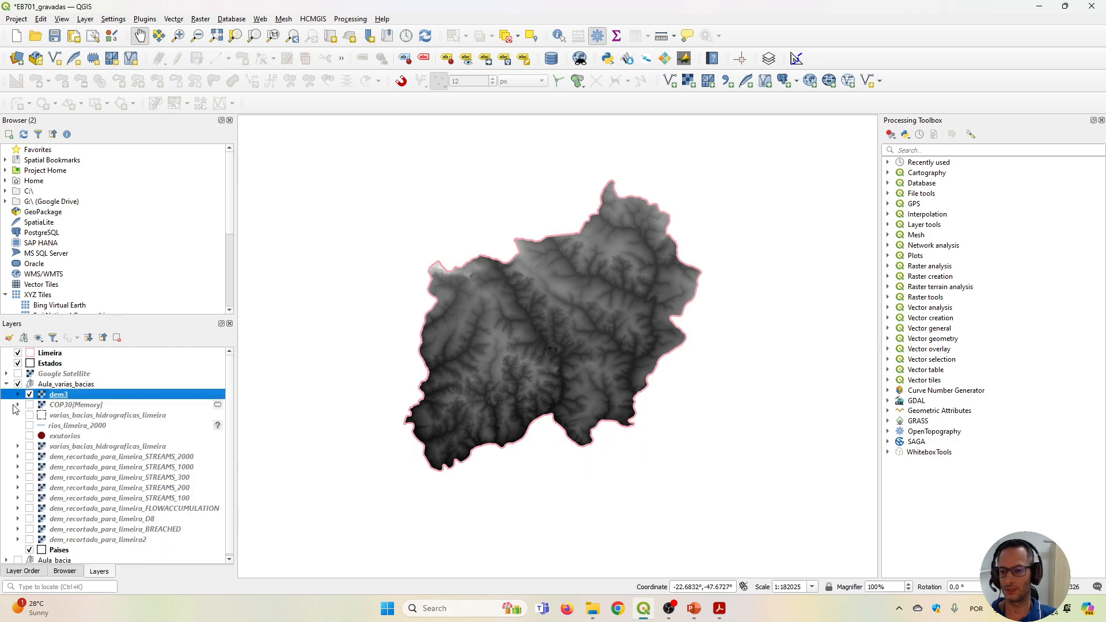
{"action": "left_click", "coordinate": [55, 406]}
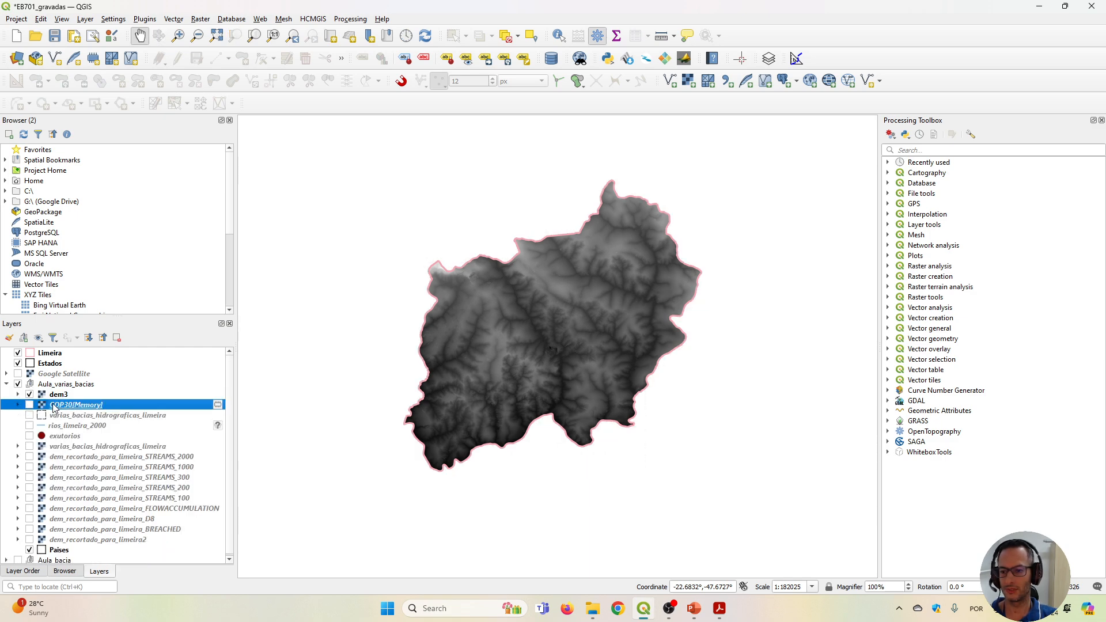
{"action": "left_click", "coordinate": [117, 338]}
{"action": "left_click", "coordinate": [527, 316]}
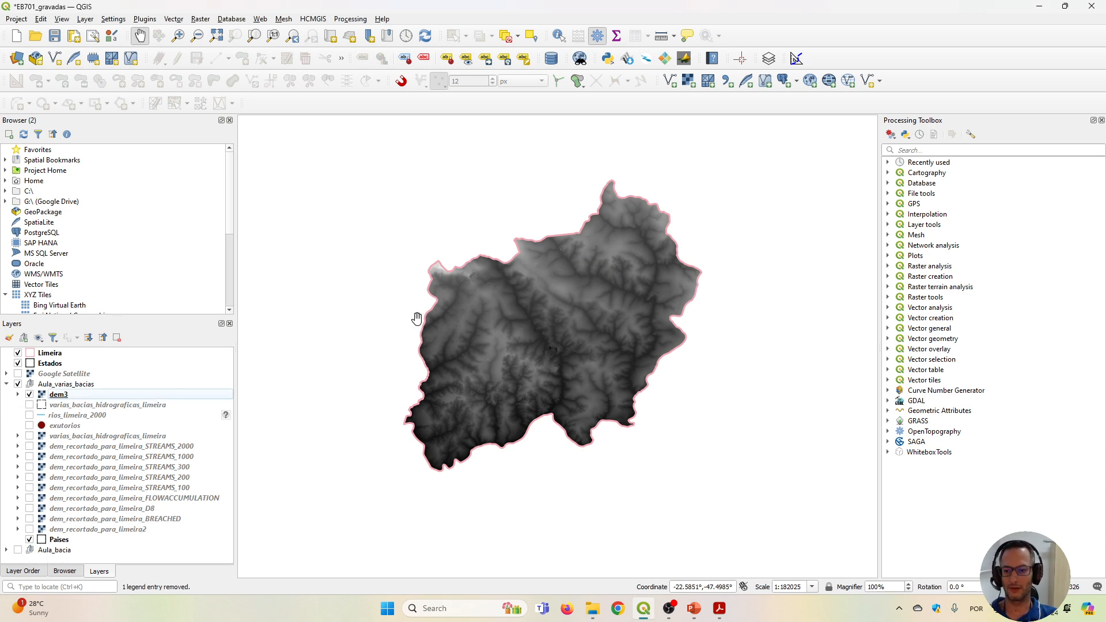
Start exporting the dem3 layer as a GeoTIFF and set the output file to dem3_reprojetado in the EB701 folder.
{"action": "left_click", "coordinate": [63, 399]}
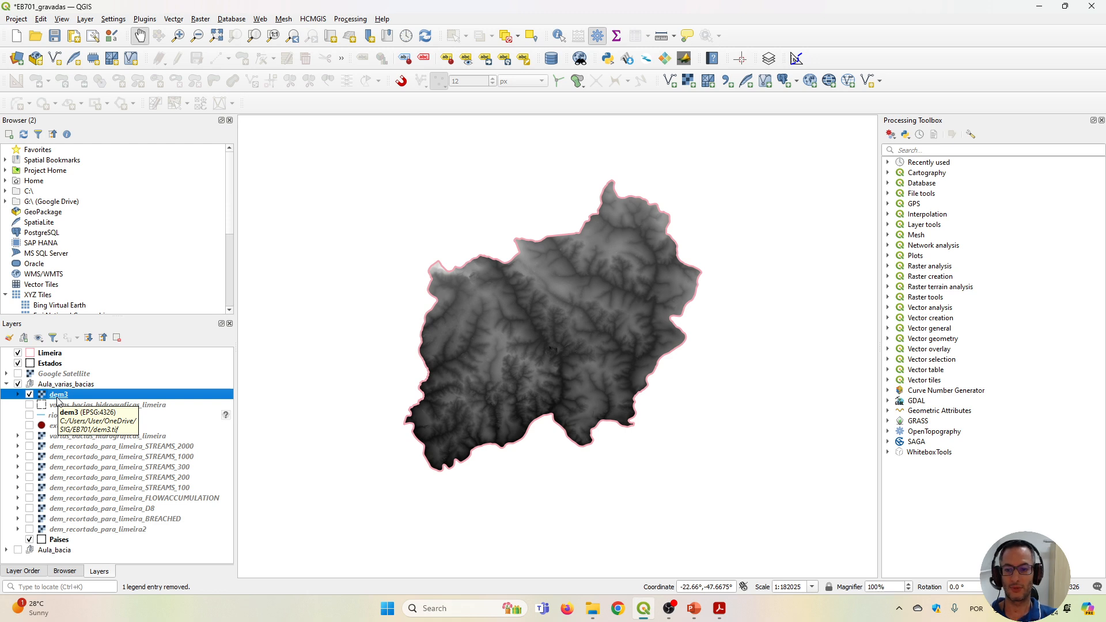
{"action": "right_click", "coordinate": [59, 396]}
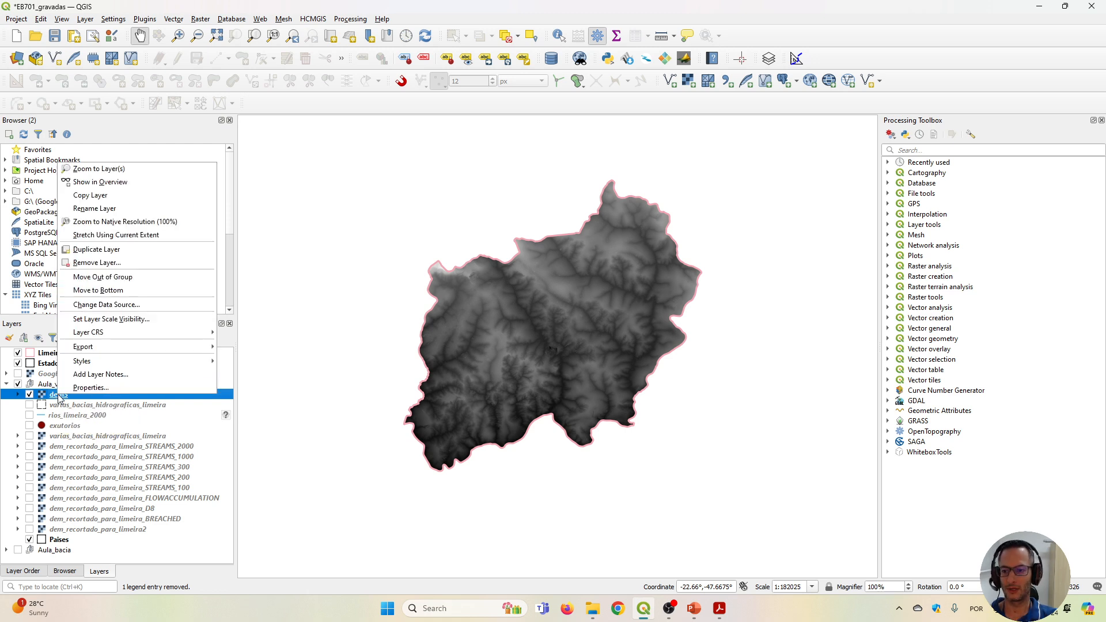
{"action": "mouse_move", "coordinate": [132, 347]}
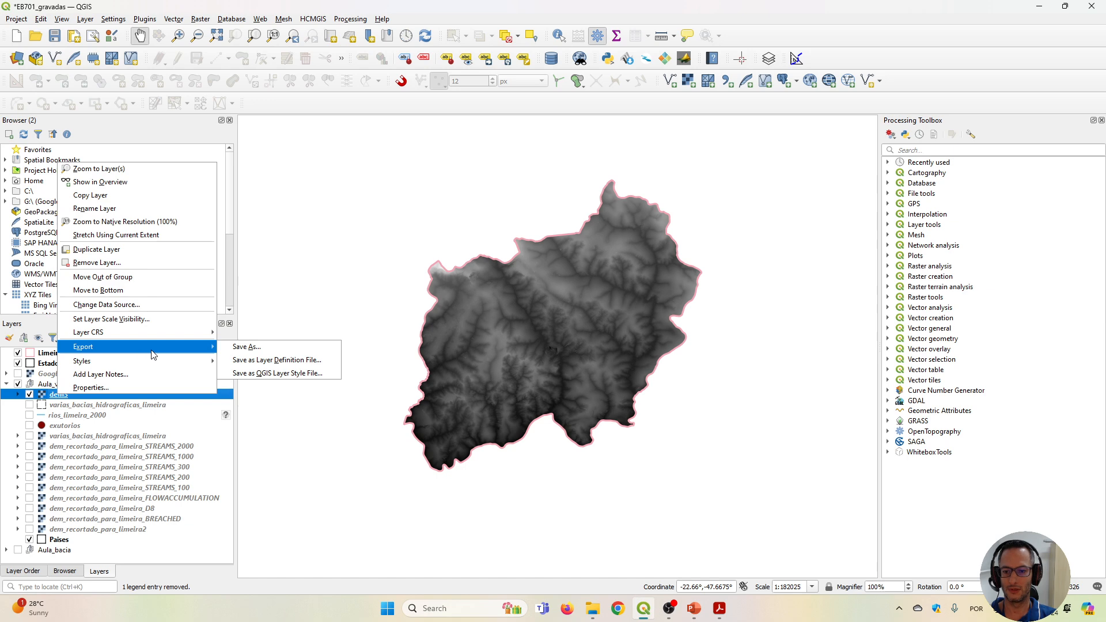
{"action": "left_click", "coordinate": [249, 347]}
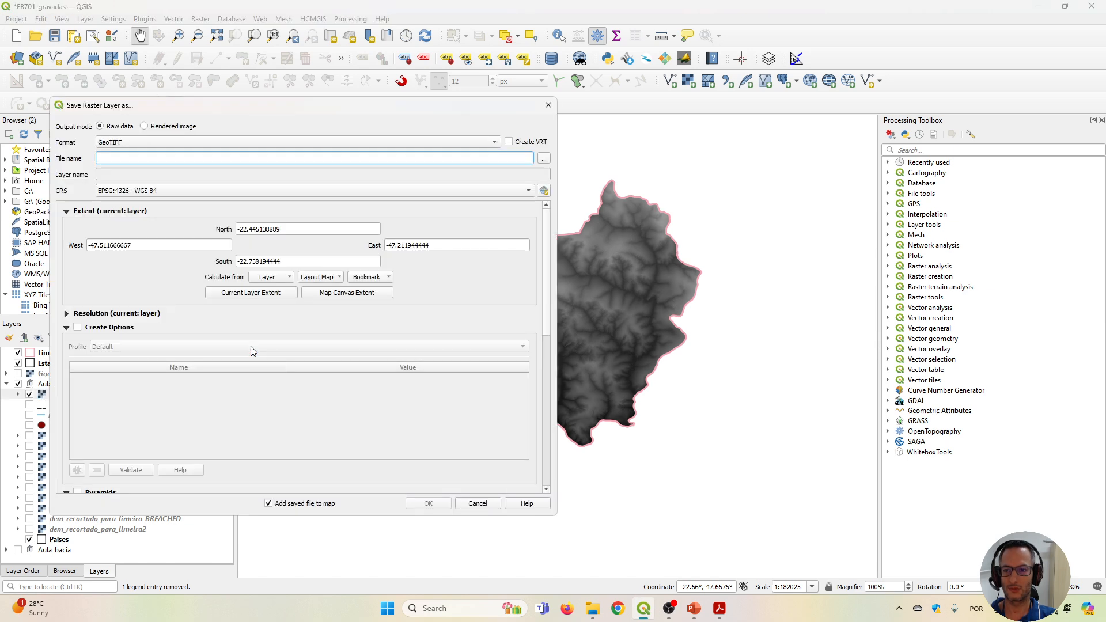
{"action": "left_click_drag", "start_coordinate": [377, 105], "coordinate": [567, 134]}
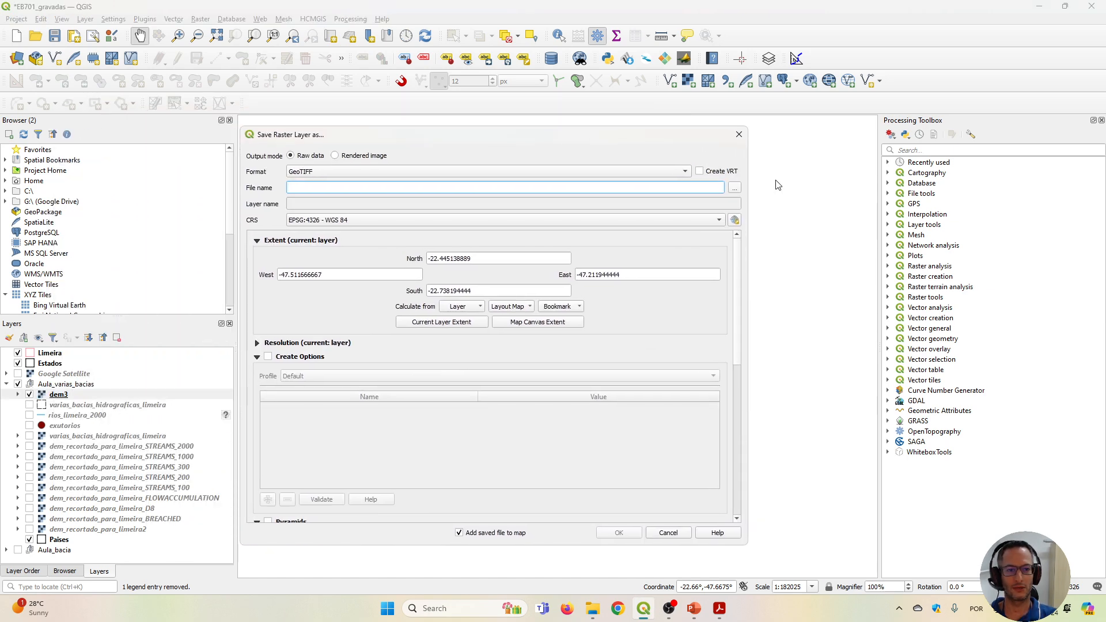
{"action": "left_click", "coordinate": [735, 187]}
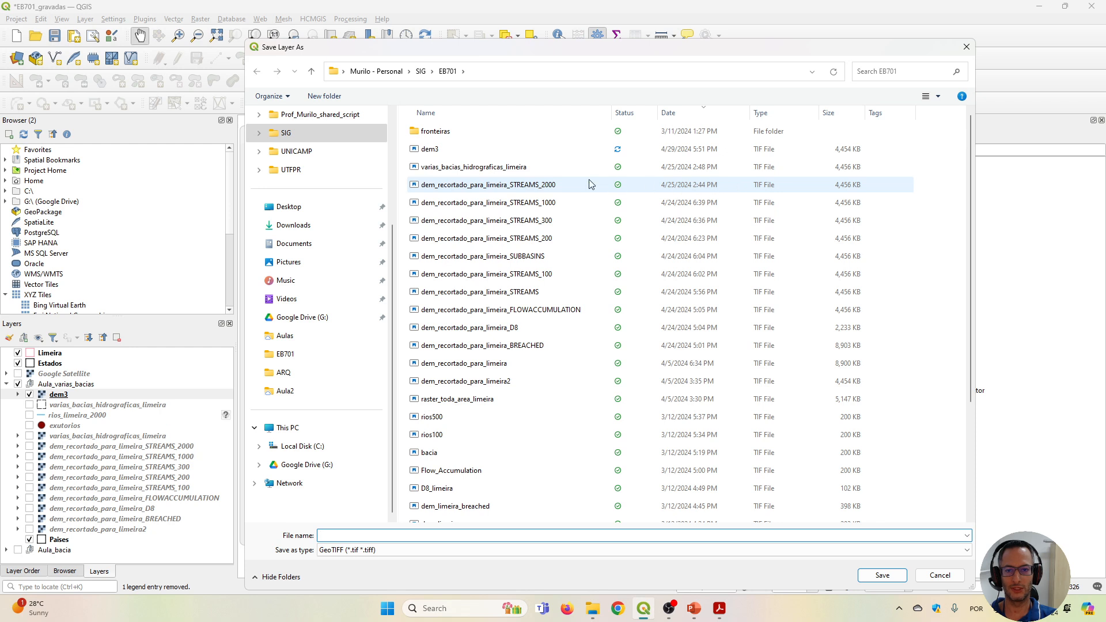
{"action": "left_click", "coordinate": [471, 149]}
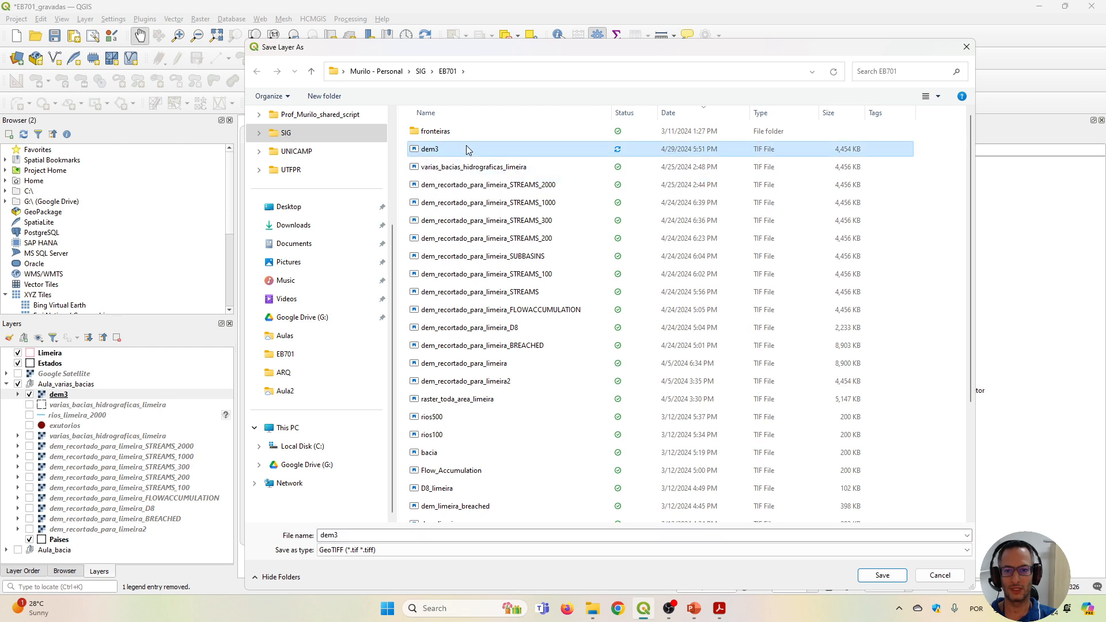
{"action": "left_click", "coordinate": [372, 540]}
{"action": "left_click", "coordinate": [374, 535]}
{"action": "type", "text": "_re"}
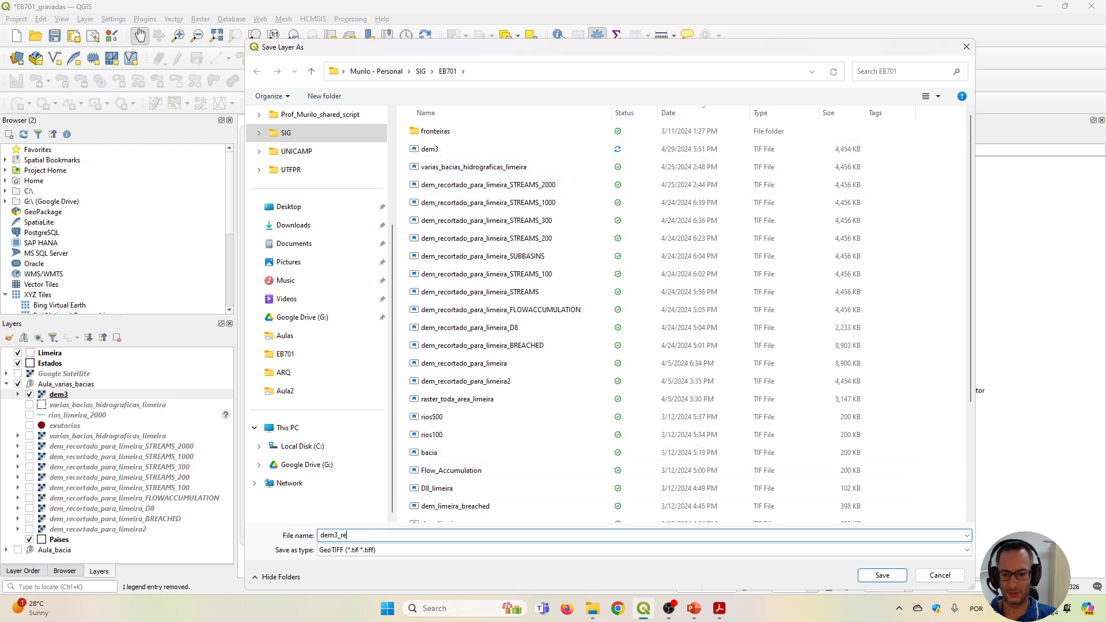
{"action": "type", "text": "projet"}
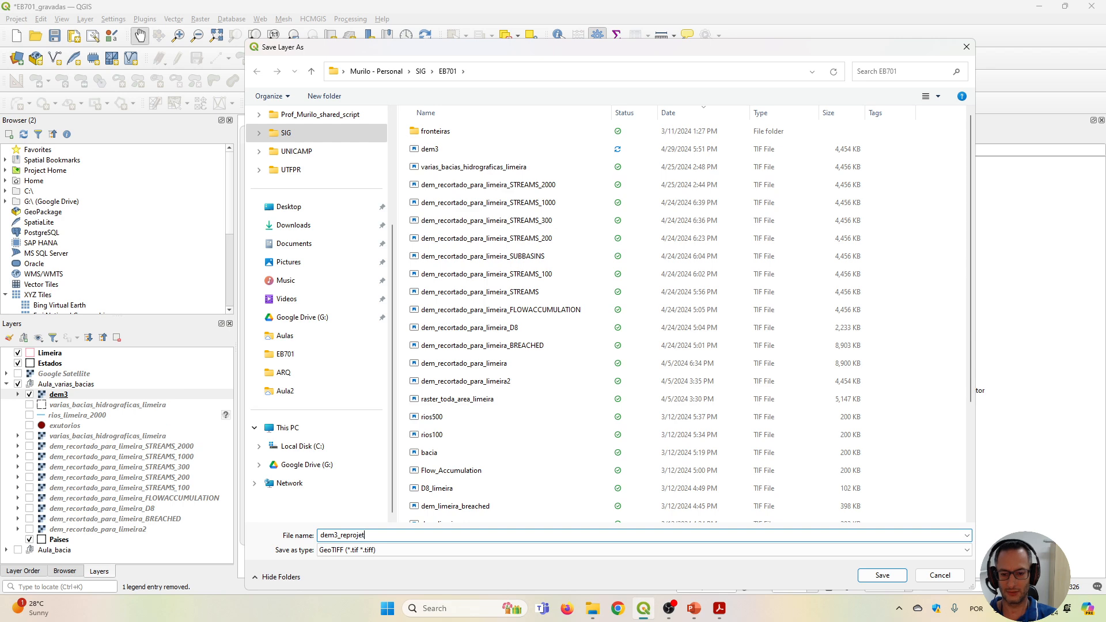
{"action": "type", "text": "ado"}
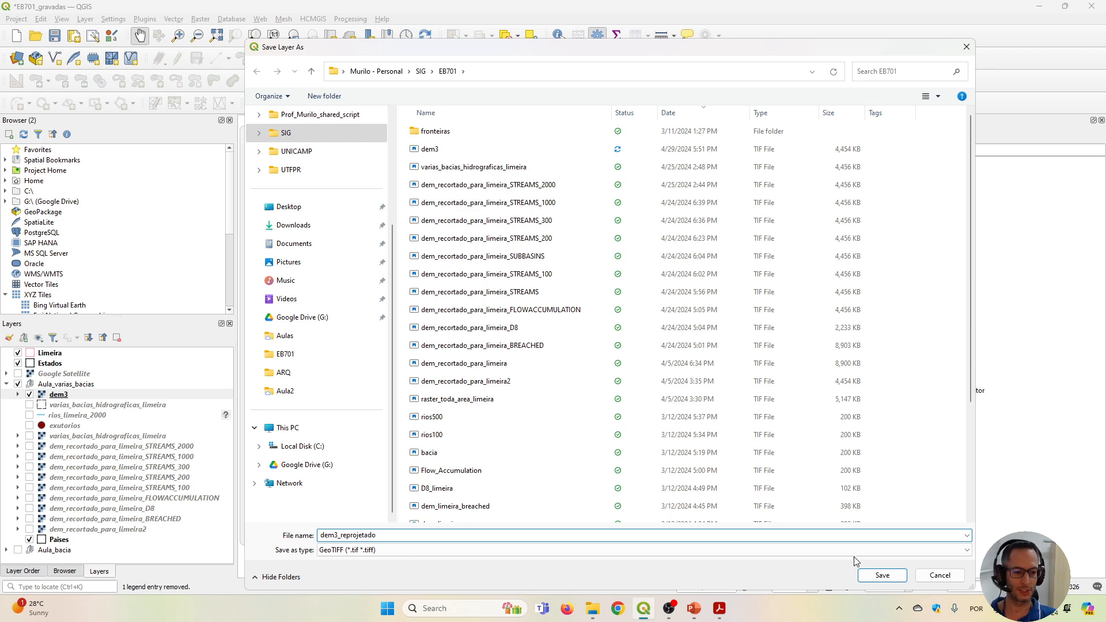
{"action": "left_click", "coordinate": [881, 574]}
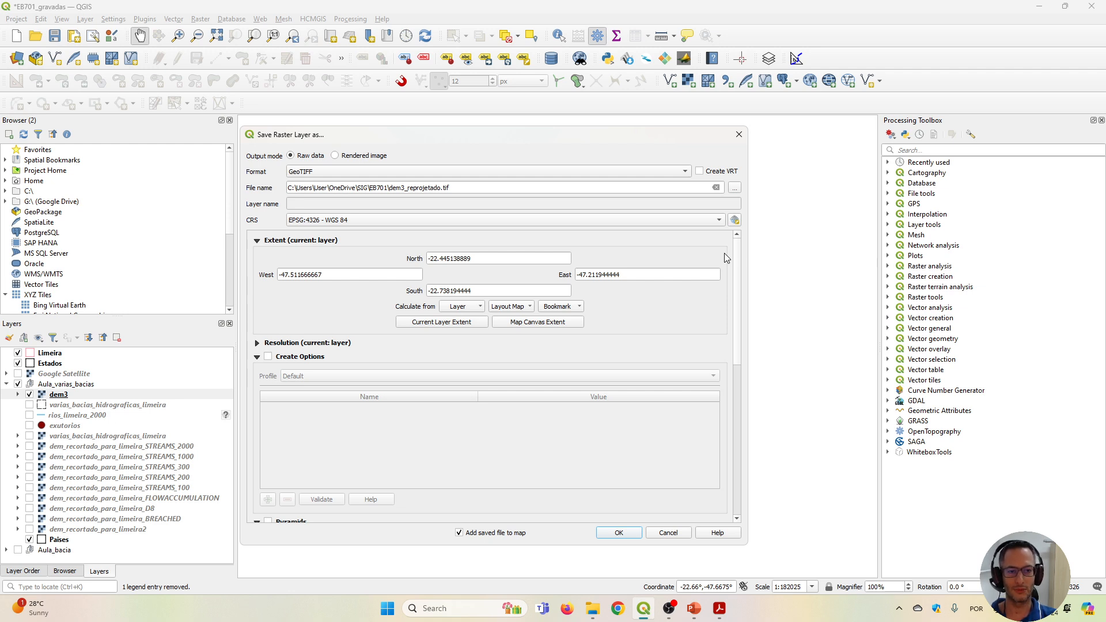
{"action": "left_click", "coordinate": [719, 221]}
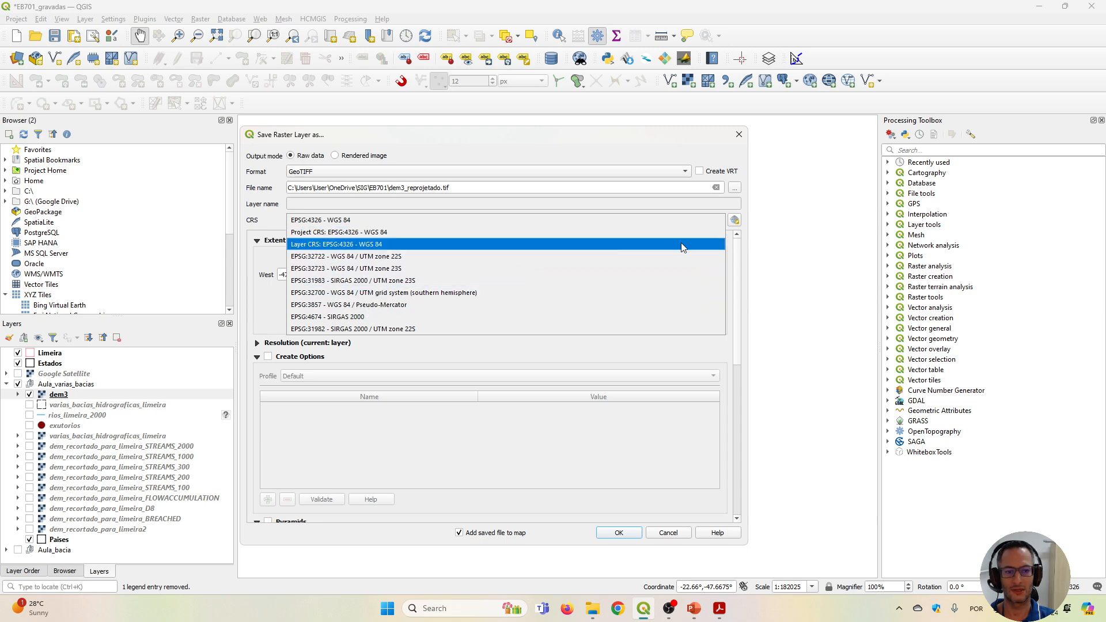
{"action": "left_click", "coordinate": [735, 225]}
{"action": "left_click", "coordinate": [735, 222]}
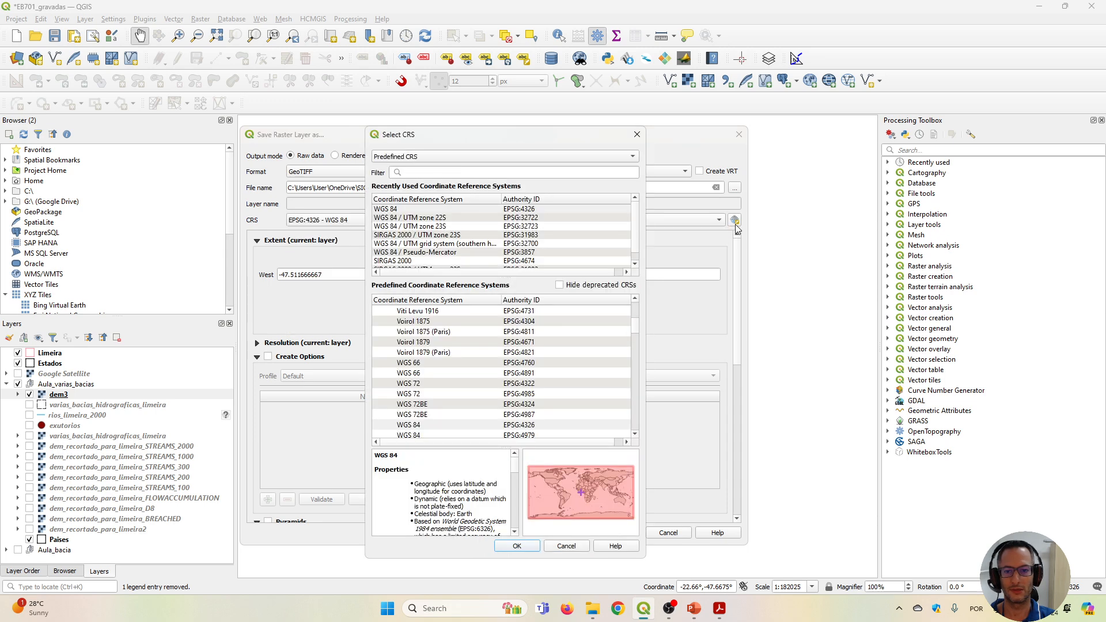
{"action": "left_click", "coordinate": [436, 173]}
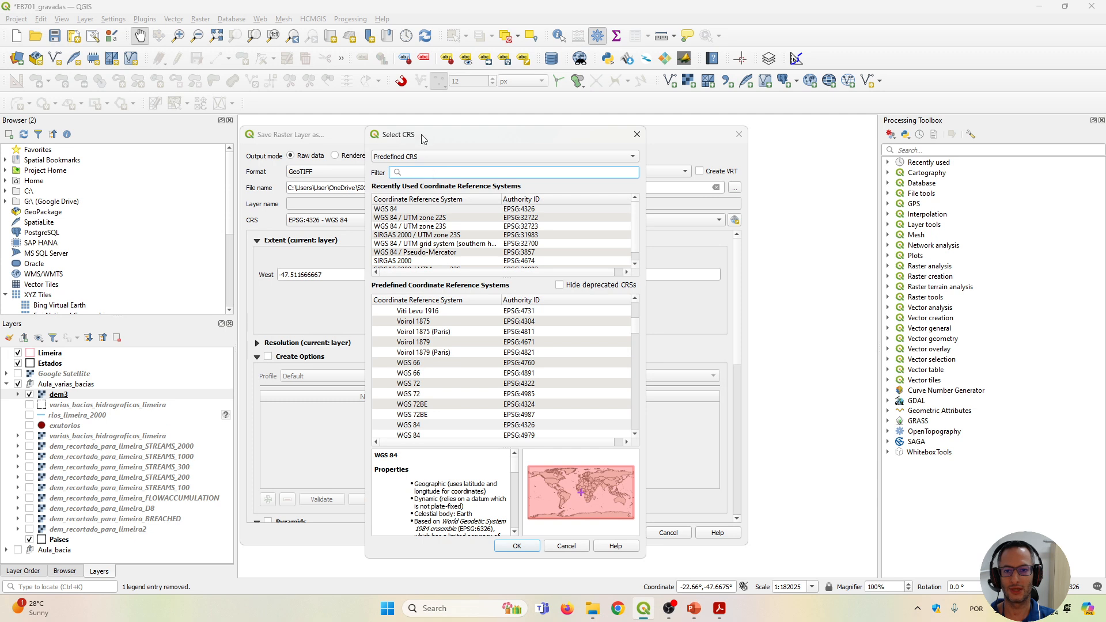
{"action": "left_click_drag", "start_coordinate": [423, 138], "coordinate": [616, 140]}
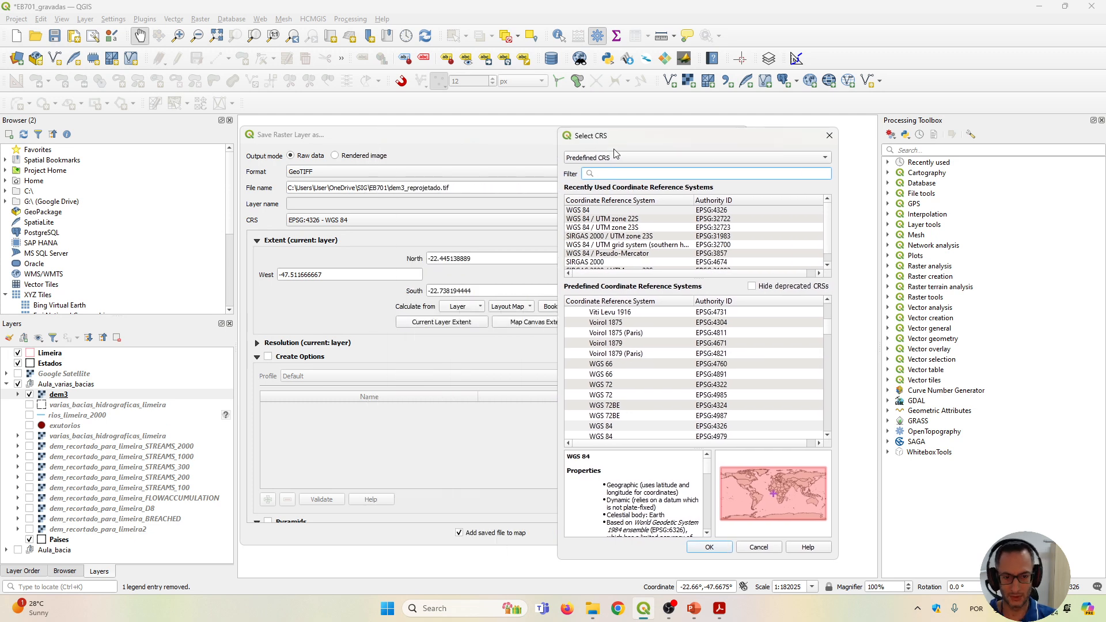
{"action": "left_click", "coordinate": [829, 136]}
{"action": "left_click", "coordinate": [316, 222]}
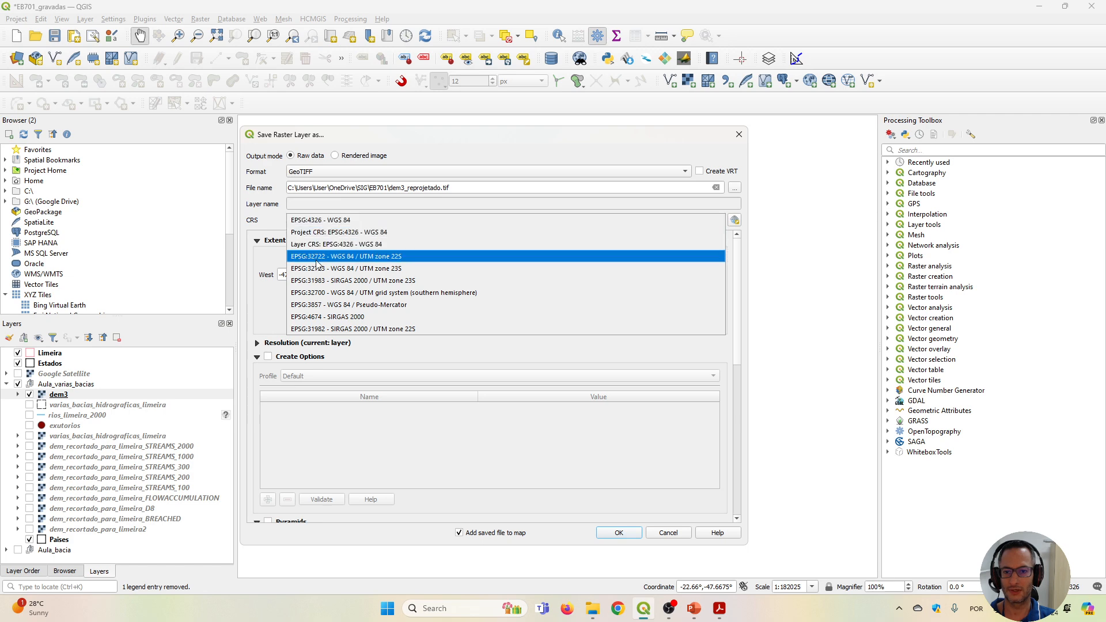
Set the export CRS to EPSG:32722 - WGS 84 / UTM zone 22S and save the reprojected raster.
{"action": "left_click", "coordinate": [735, 220]}
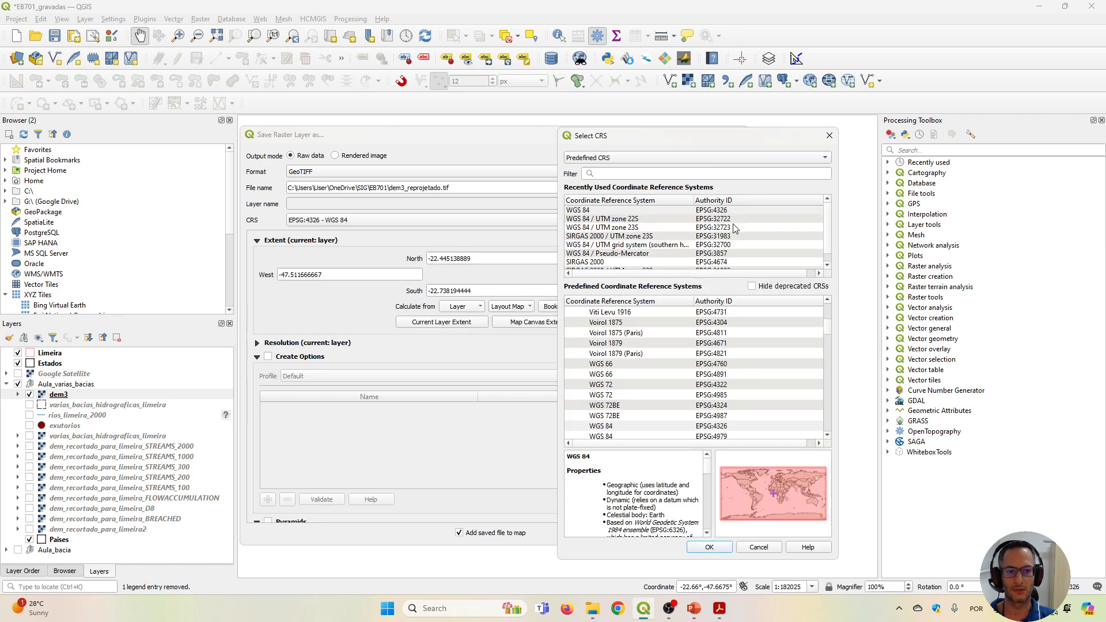
{"action": "left_click", "coordinate": [613, 173]}
{"action": "type", "text": "32"}
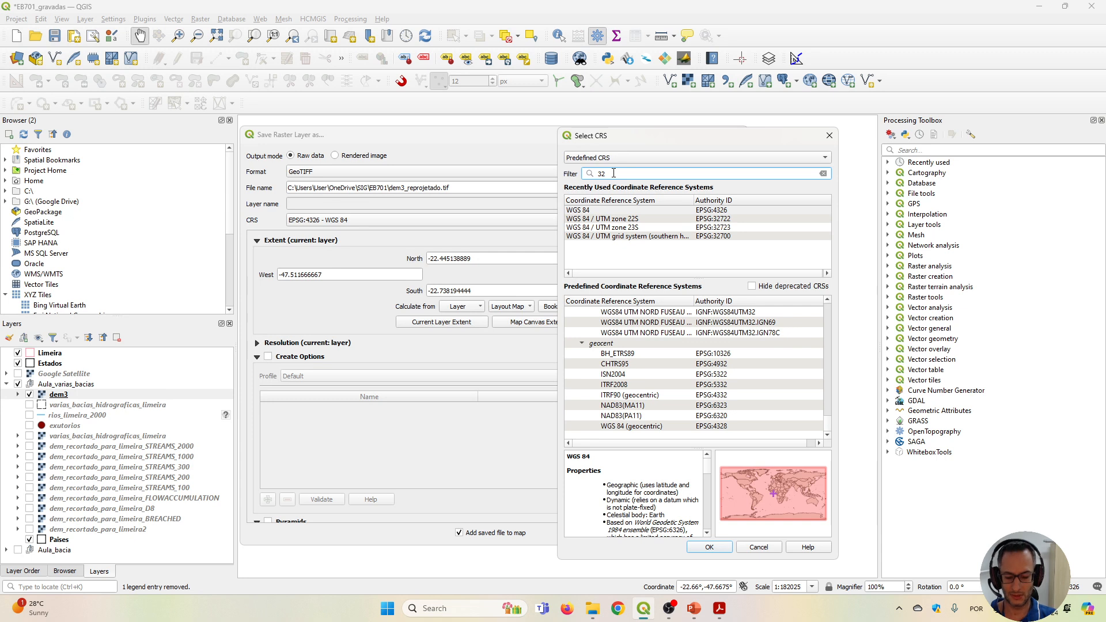
{"action": "type", "text": "722"}
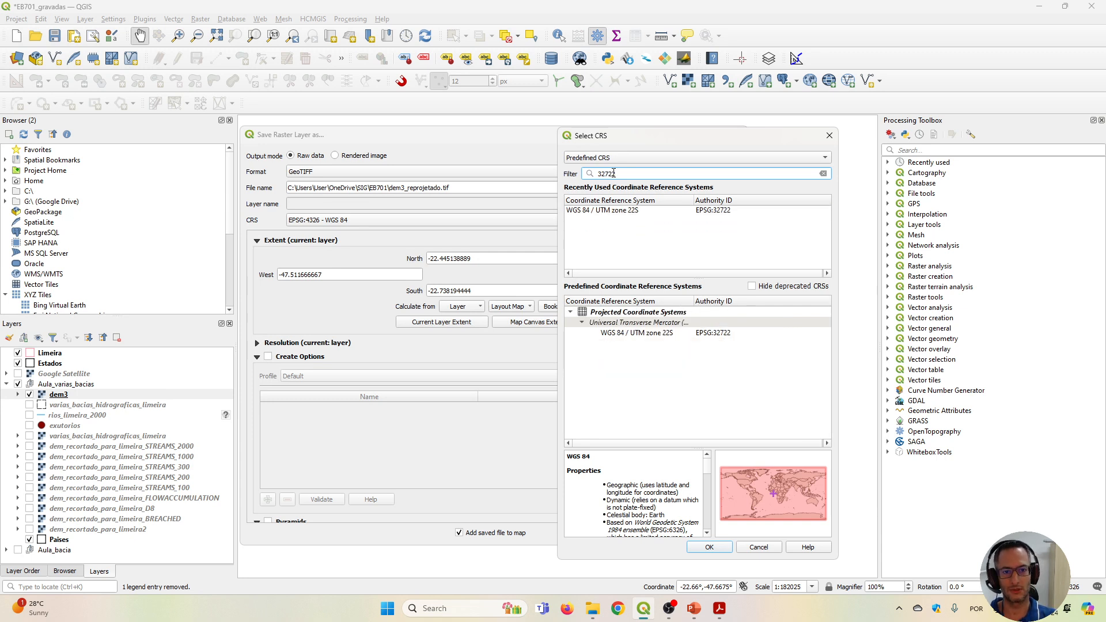
{"action": "left_click", "coordinate": [589, 212]}
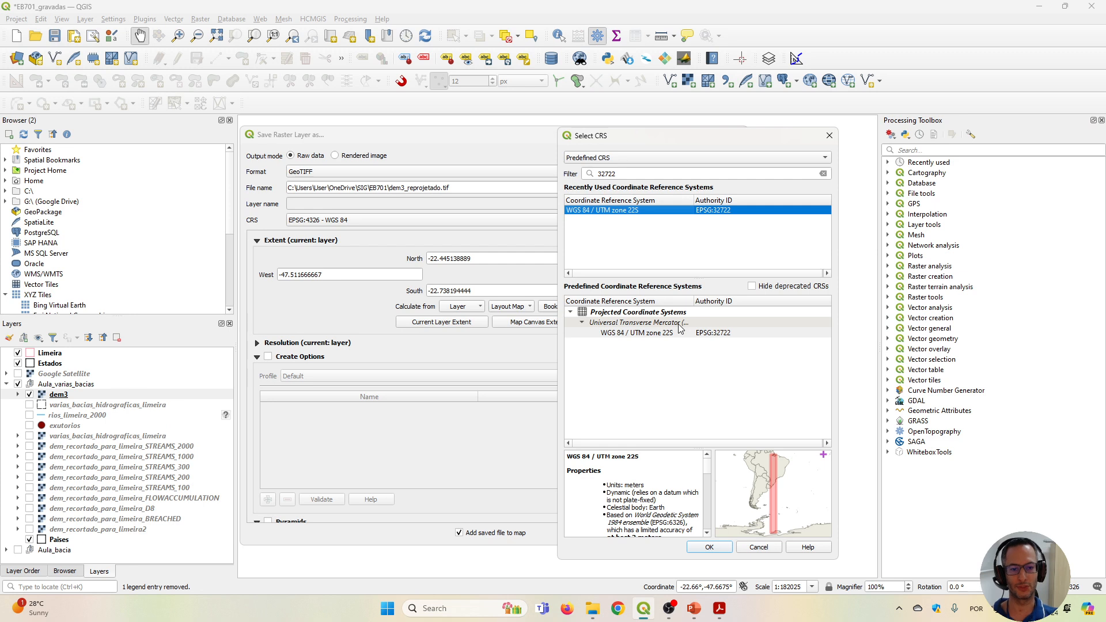
{"action": "left_click", "coordinate": [641, 334]}
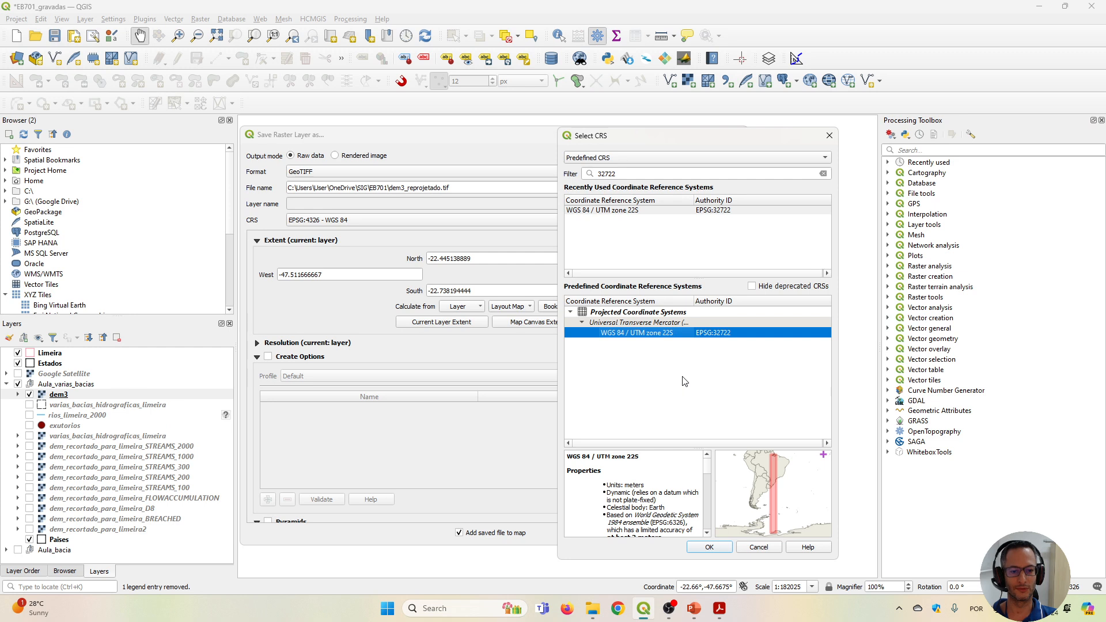
{"action": "left_click", "coordinate": [709, 547]}
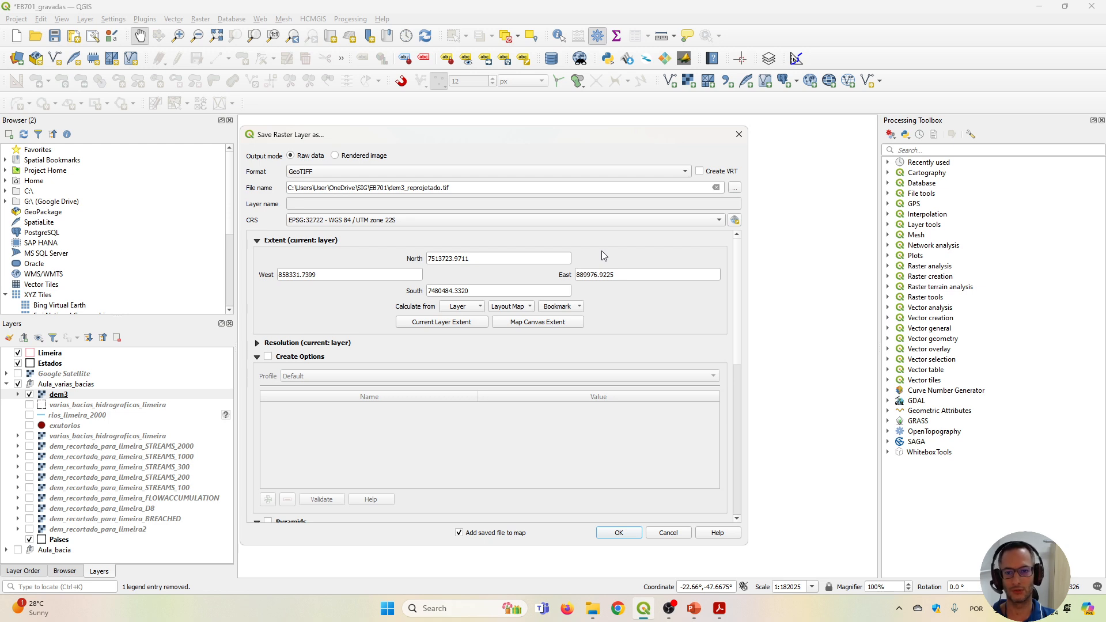
{"action": "left_click", "coordinate": [617, 533]}
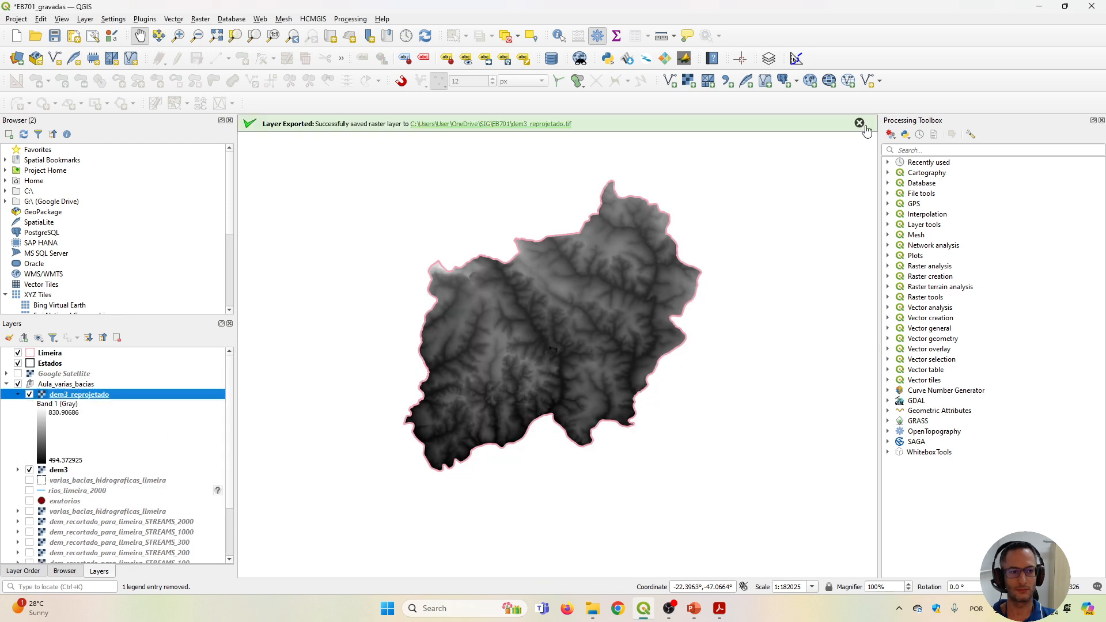
Collapse the dem3_reprojetado legend, then hide the original dem3 layer and remove it from the project.
{"action": "left_click", "coordinate": [18, 394]}
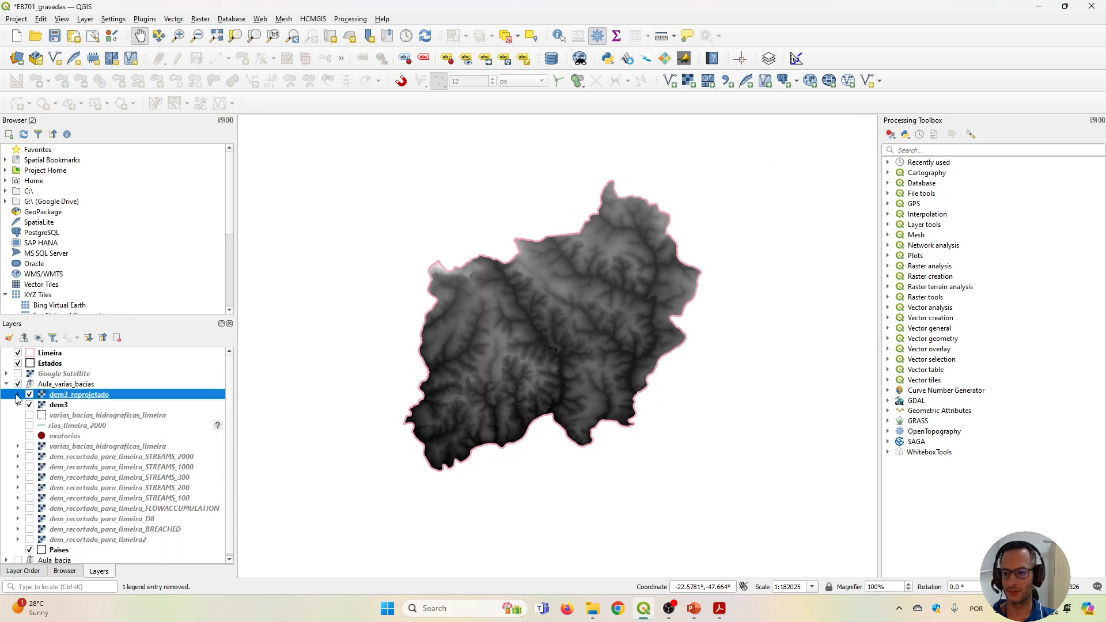
{"action": "left_click", "coordinate": [30, 404]}
{"action": "left_click", "coordinate": [58, 405]}
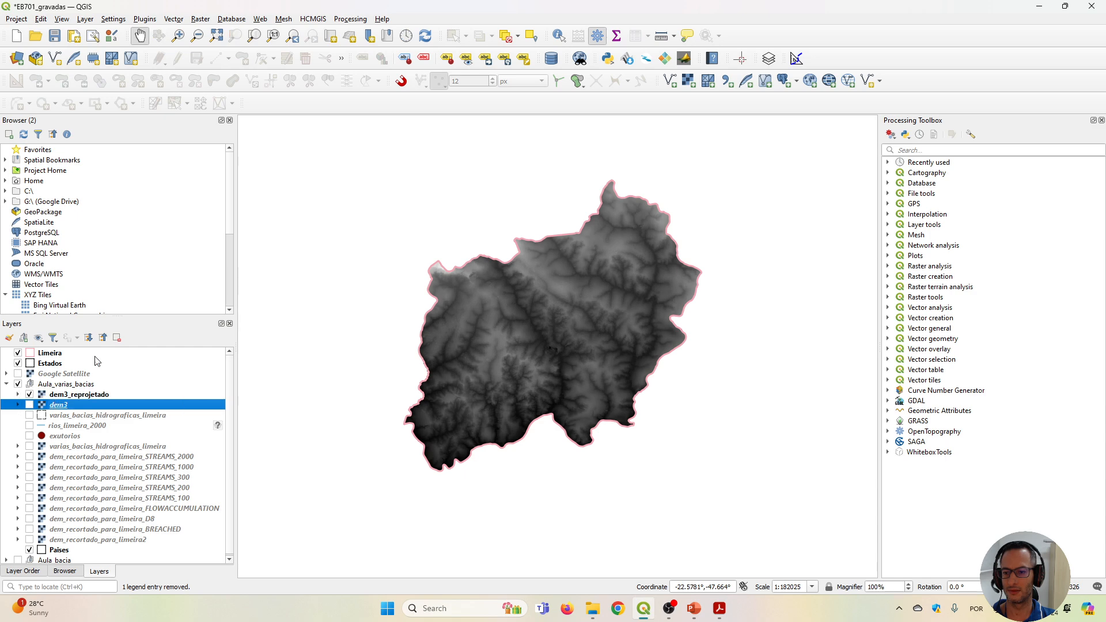
{"action": "left_click", "coordinate": [118, 339]}
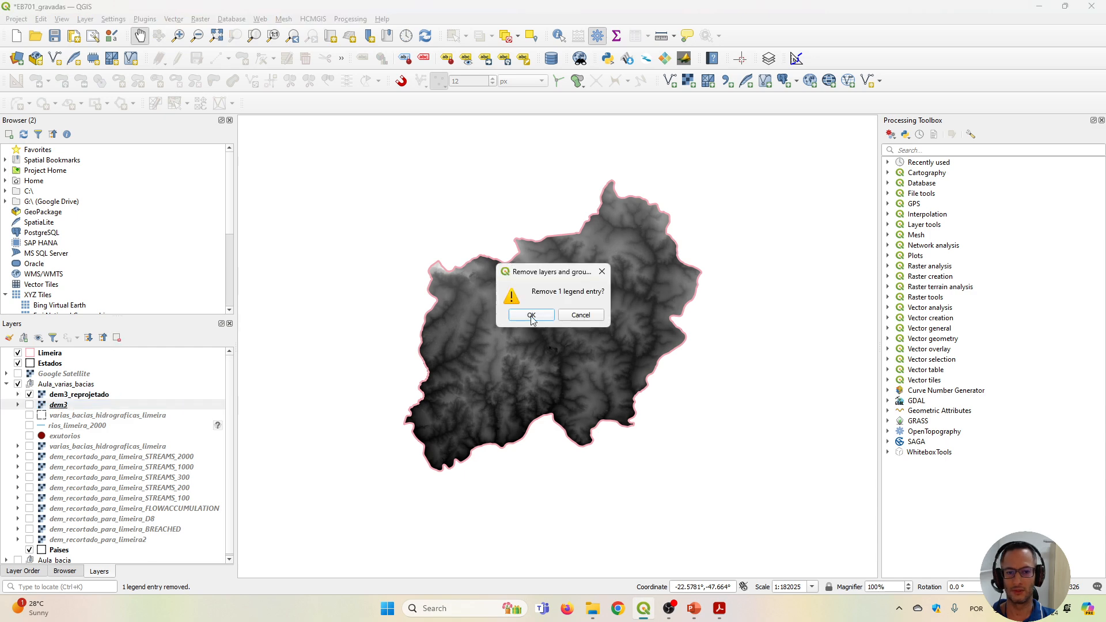
{"action": "left_click", "coordinate": [531, 316]}
Examine the pixel size, CRS name and projection method in the dem3_reprojetado layer's information.
{"action": "right_click", "coordinate": [84, 396]}
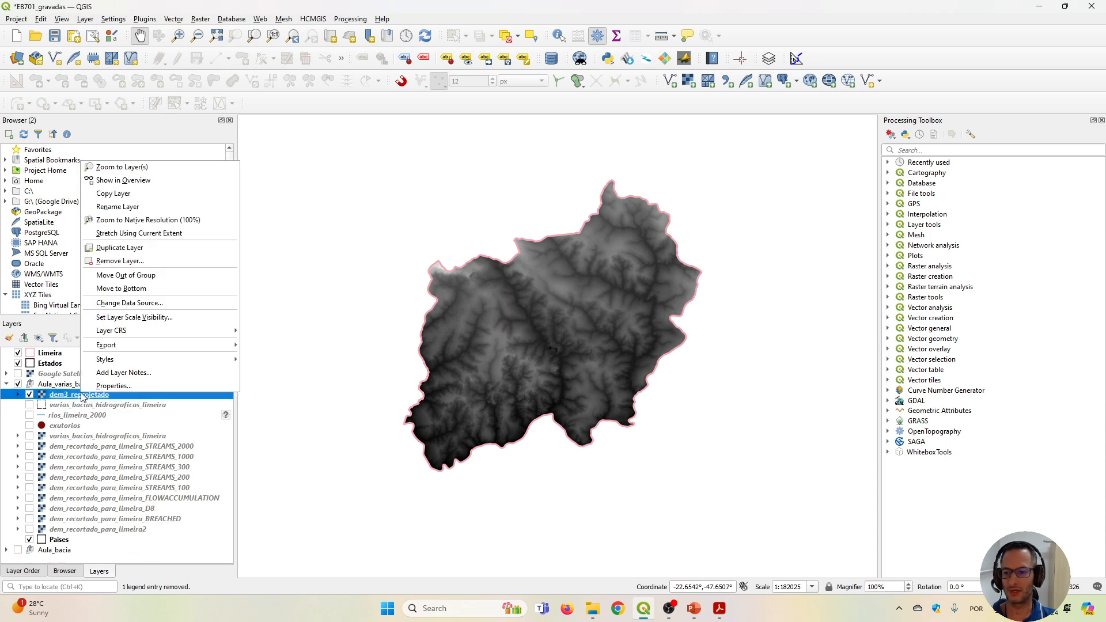
{"action": "left_click", "coordinate": [114, 386]}
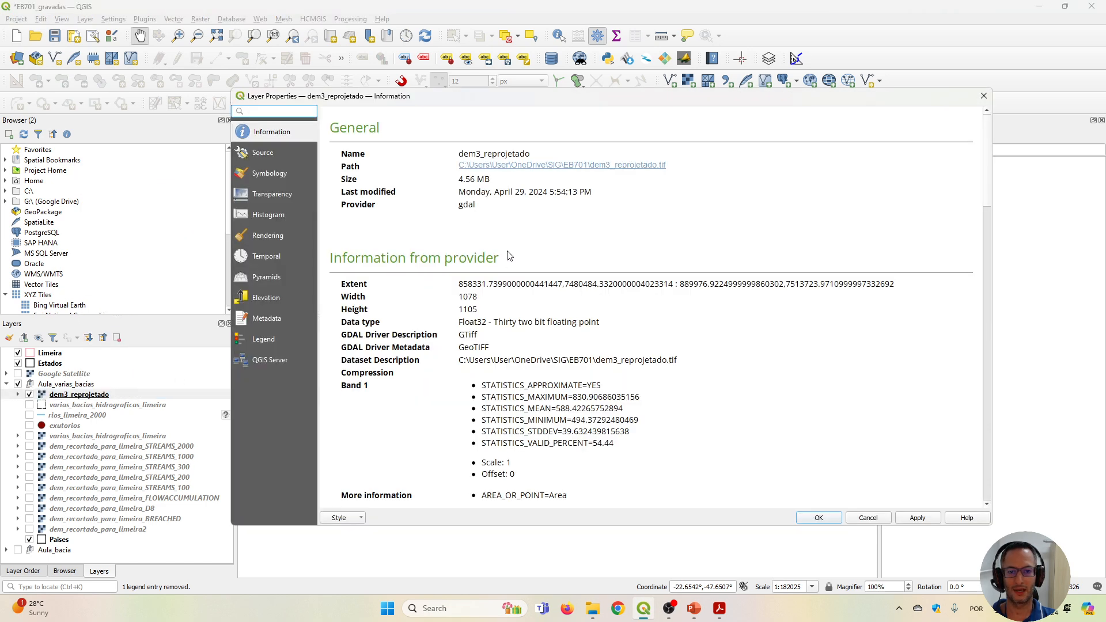
{"action": "scroll", "coordinate": [509, 255], "scroll_direction": "down", "scroll_amount": 5}
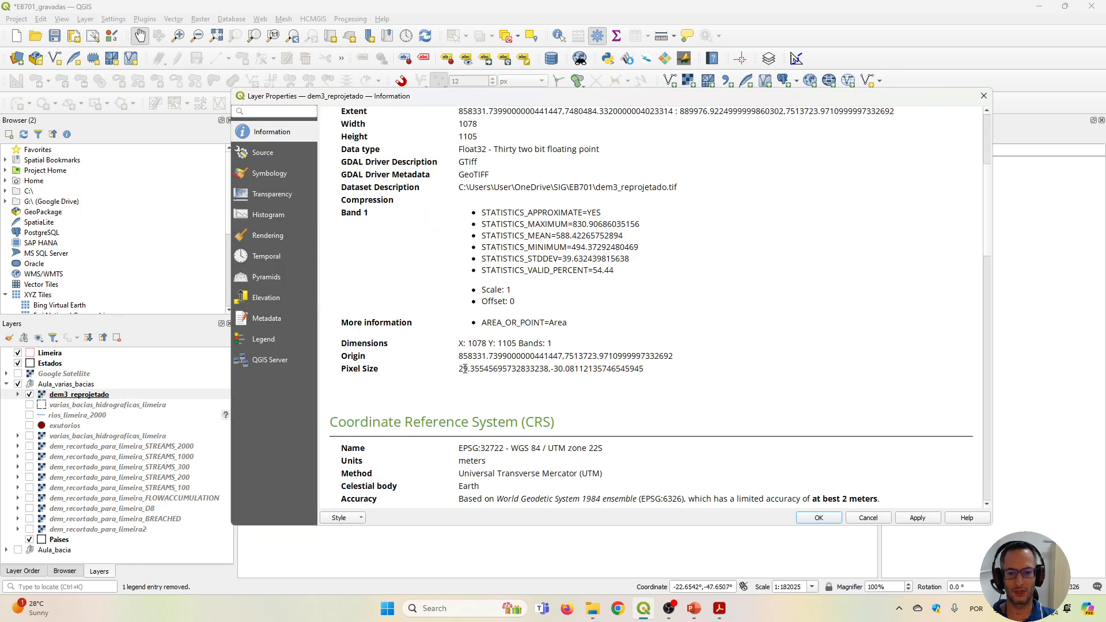
{"action": "left_click_drag", "start_coordinate": [459, 369], "coordinate": [656, 368]}
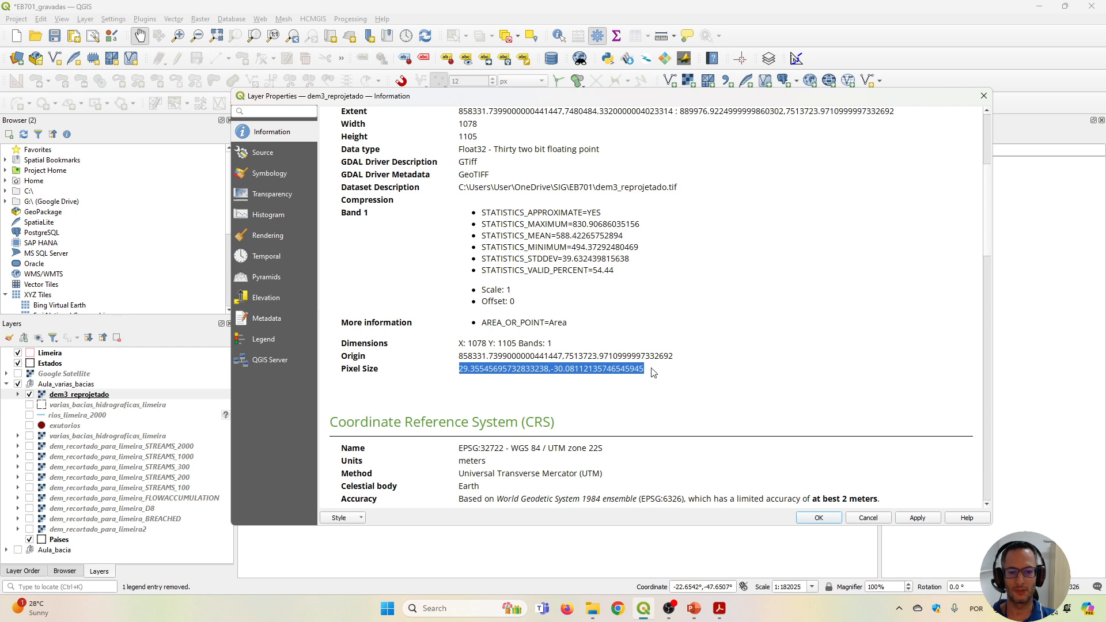
{"action": "left_click", "coordinate": [576, 379]}
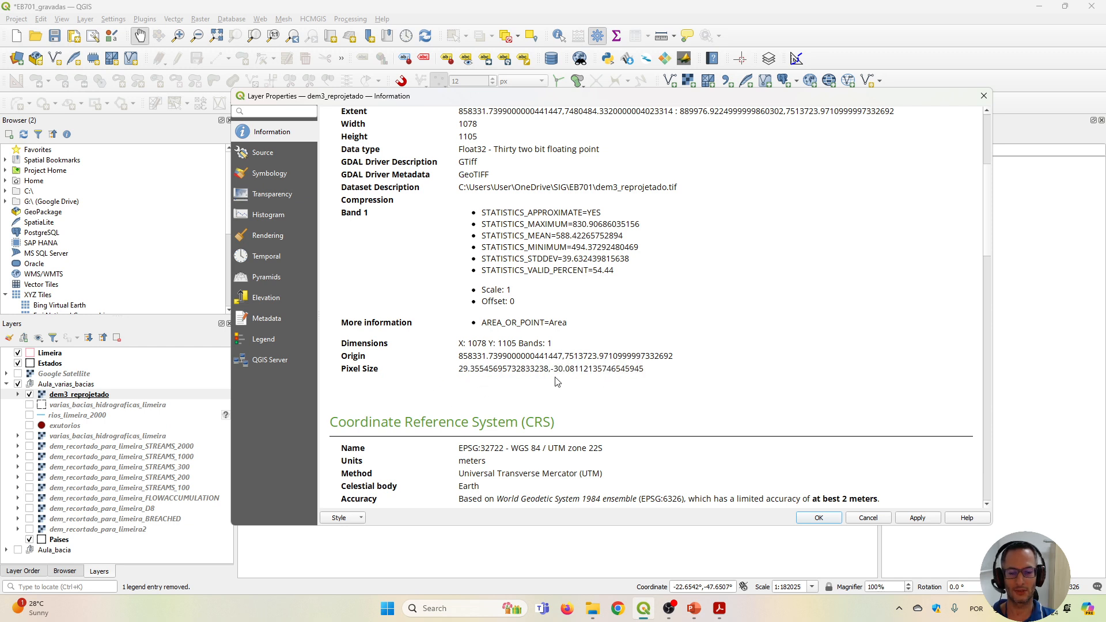
{"action": "scroll", "coordinate": [557, 381], "scroll_direction": "down", "scroll_amount": 2}
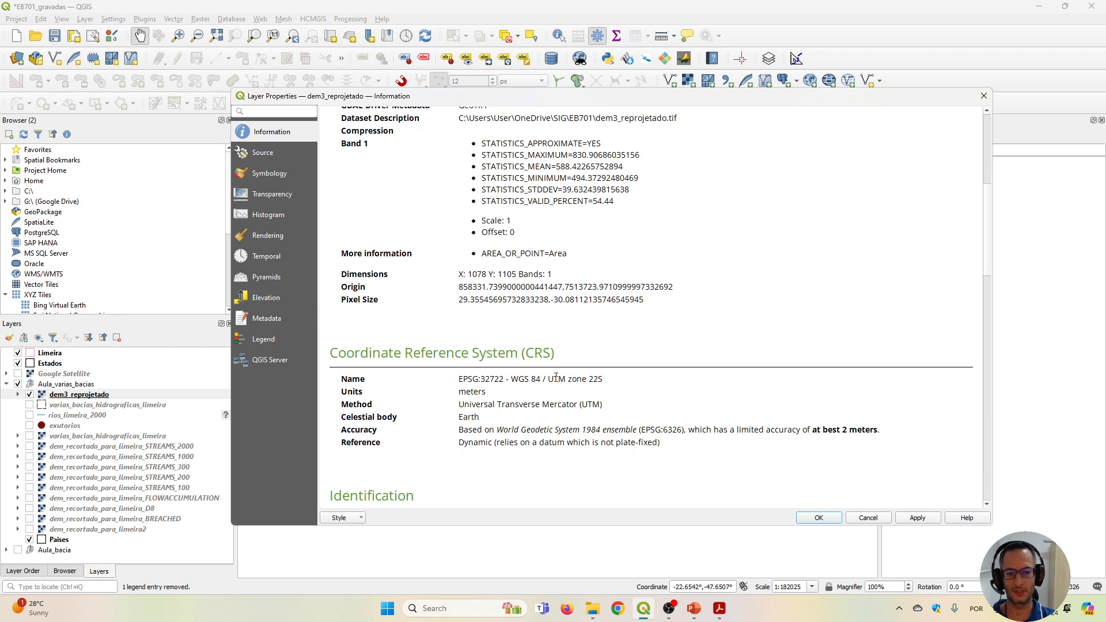
{"action": "left_click_drag", "start_coordinate": [458, 379], "coordinate": [524, 379]}
{"action": "left_click", "coordinate": [526, 379]}
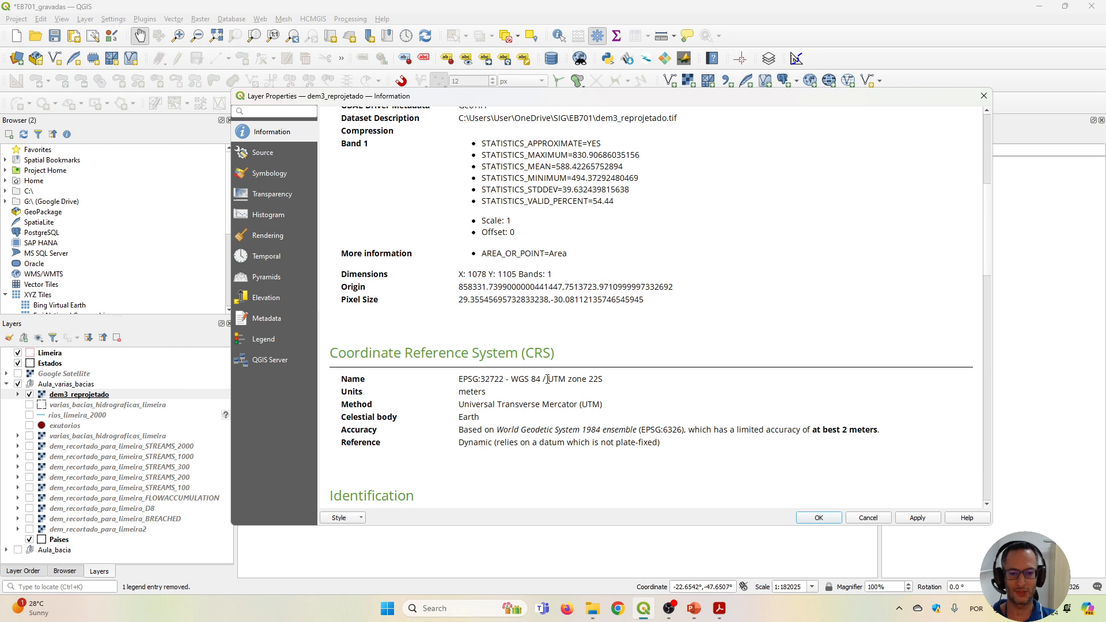
{"action": "left_click_drag", "start_coordinate": [472, 404], "coordinate": [629, 404]}
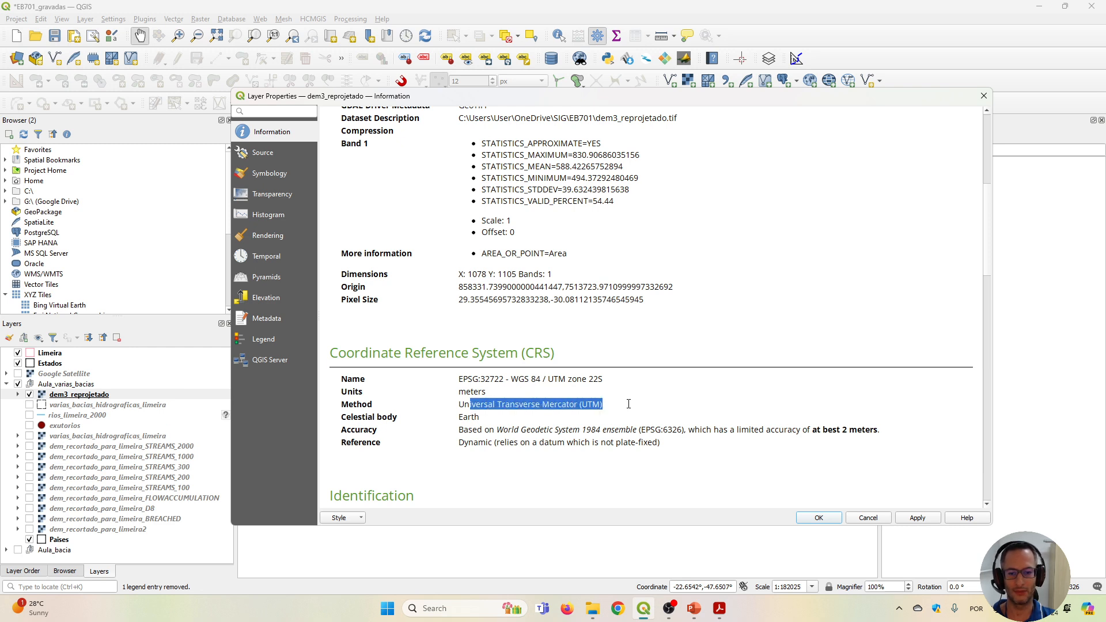
{"action": "left_click_drag", "start_coordinate": [558, 379], "coordinate": [600, 382]}
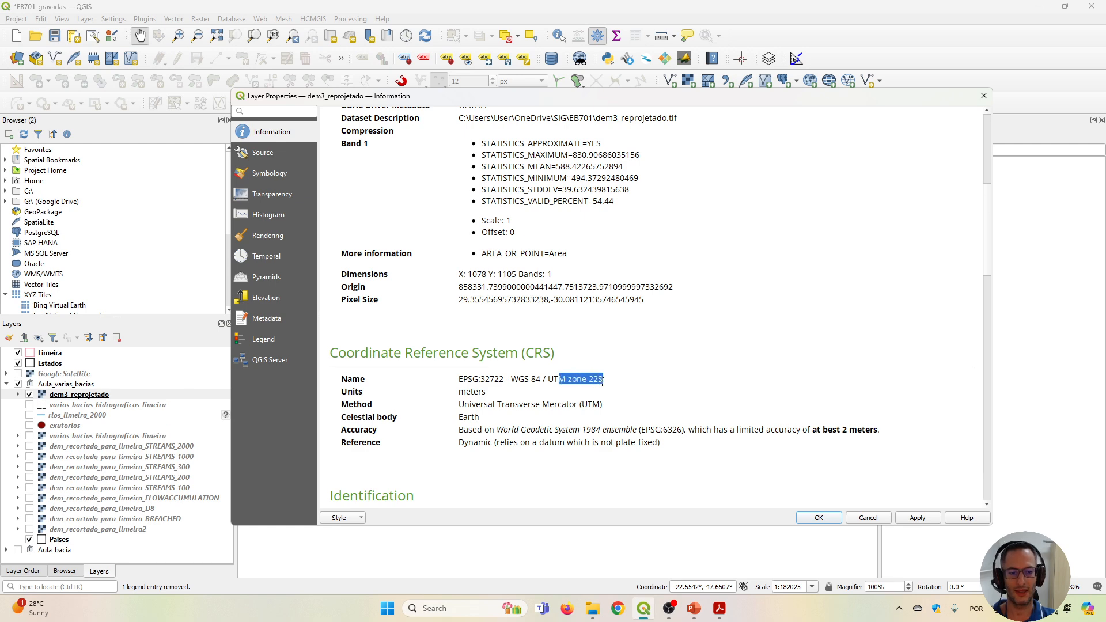
Close the dem3_reprojetado layer properties, then find and open the WhiteboxTools BreachDepressions algorithm.
{"action": "scroll", "coordinate": [589, 416], "scroll_direction": "down", "scroll_amount": 4}
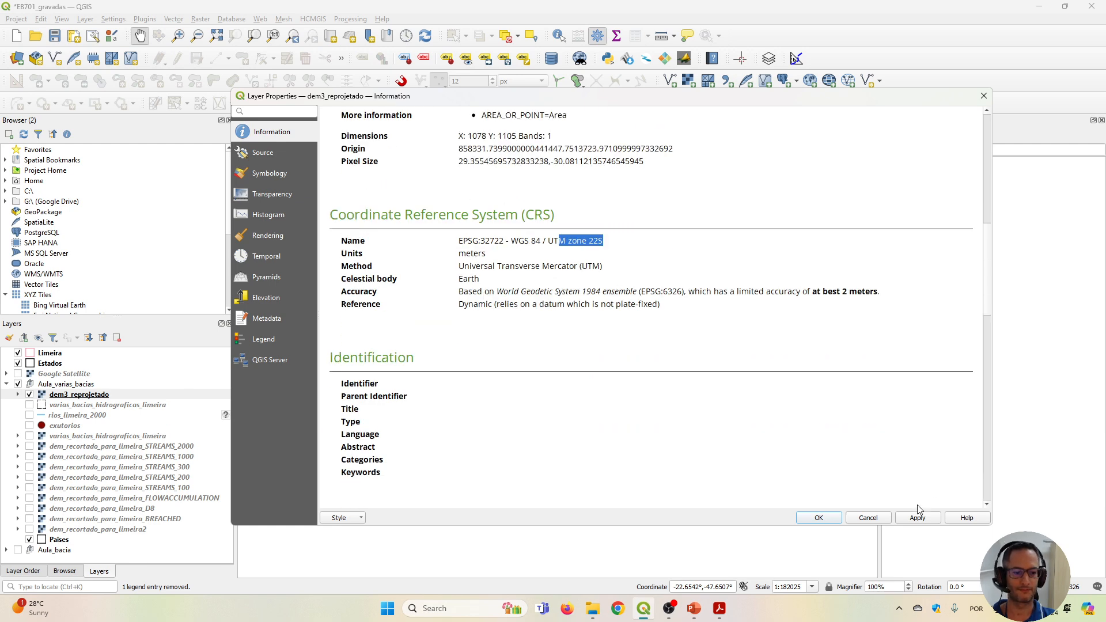
{"action": "left_click", "coordinate": [854, 519]}
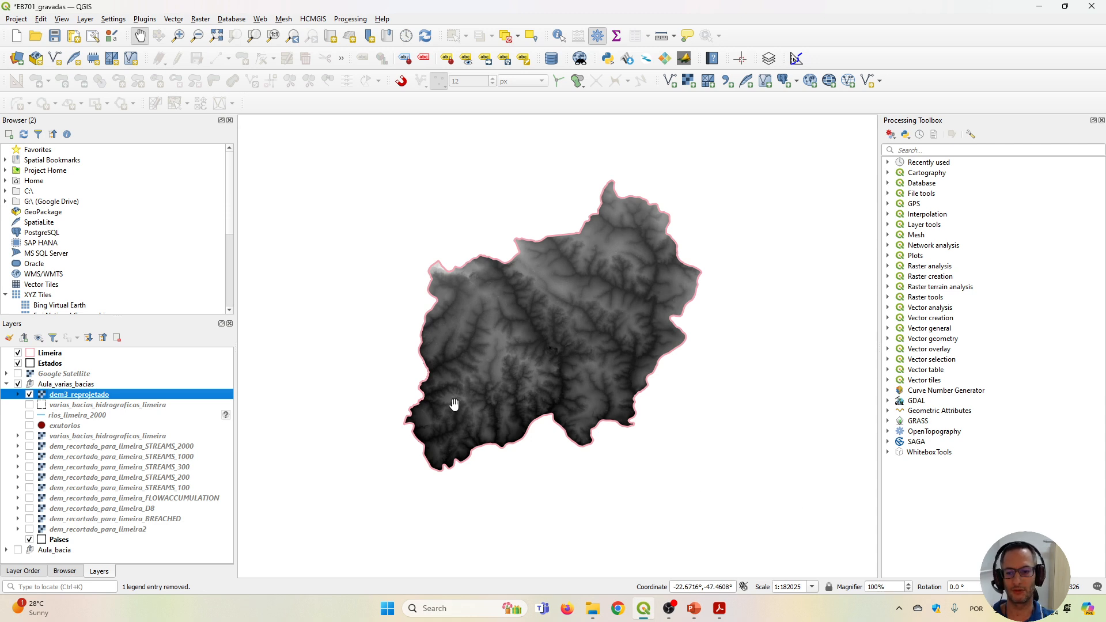
{"action": "left_click", "coordinate": [933, 150]}
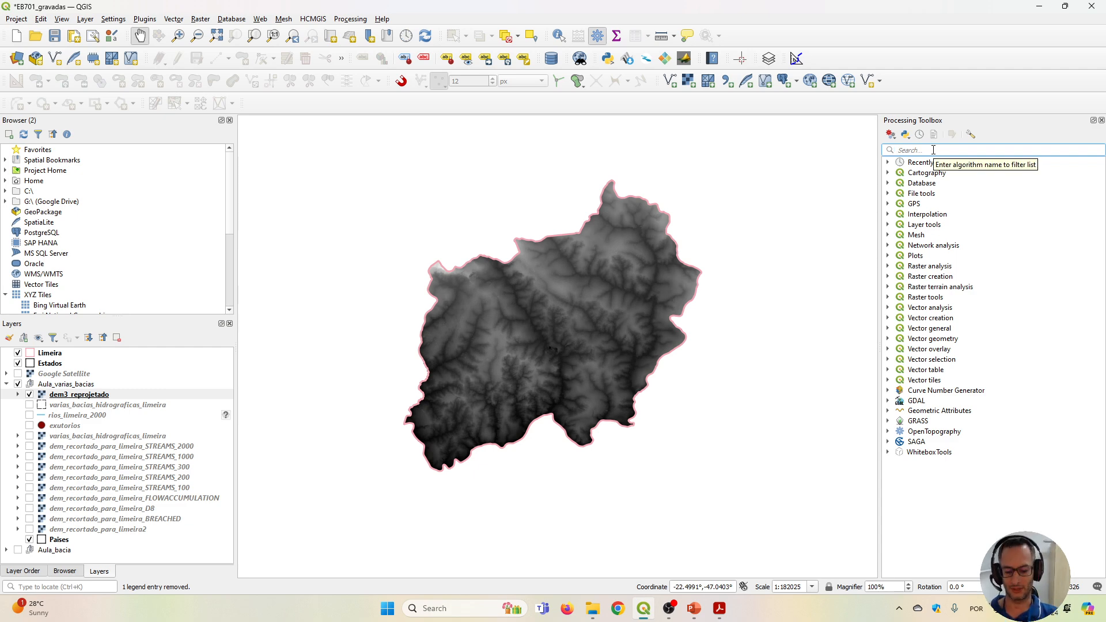
{"action": "type", "text": "breach"}
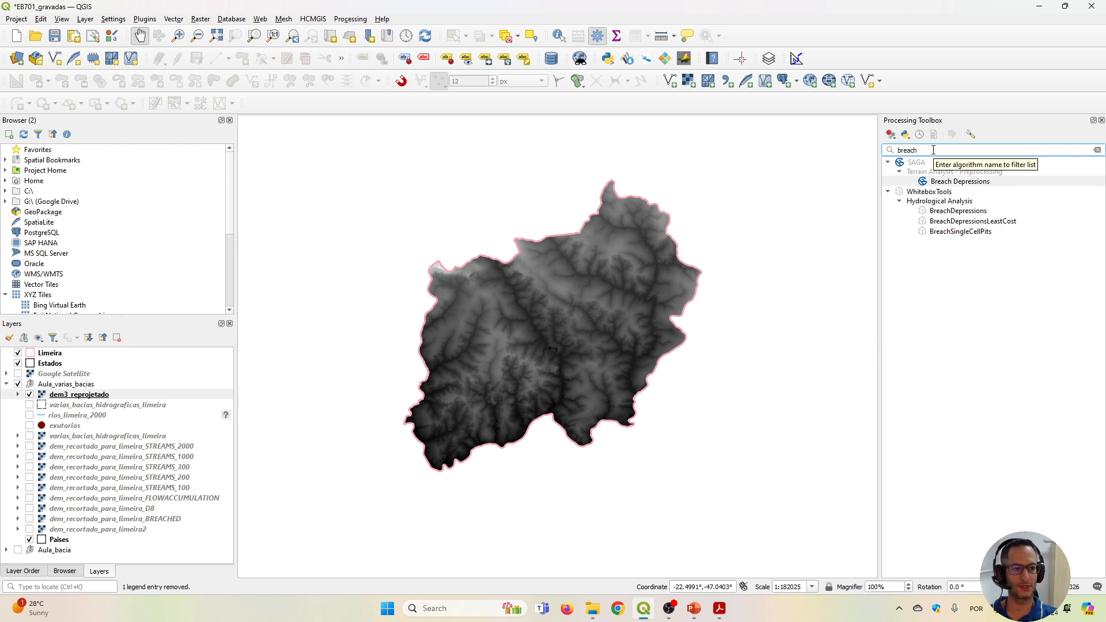
{"action": "double_click", "coordinate": [956, 212]}
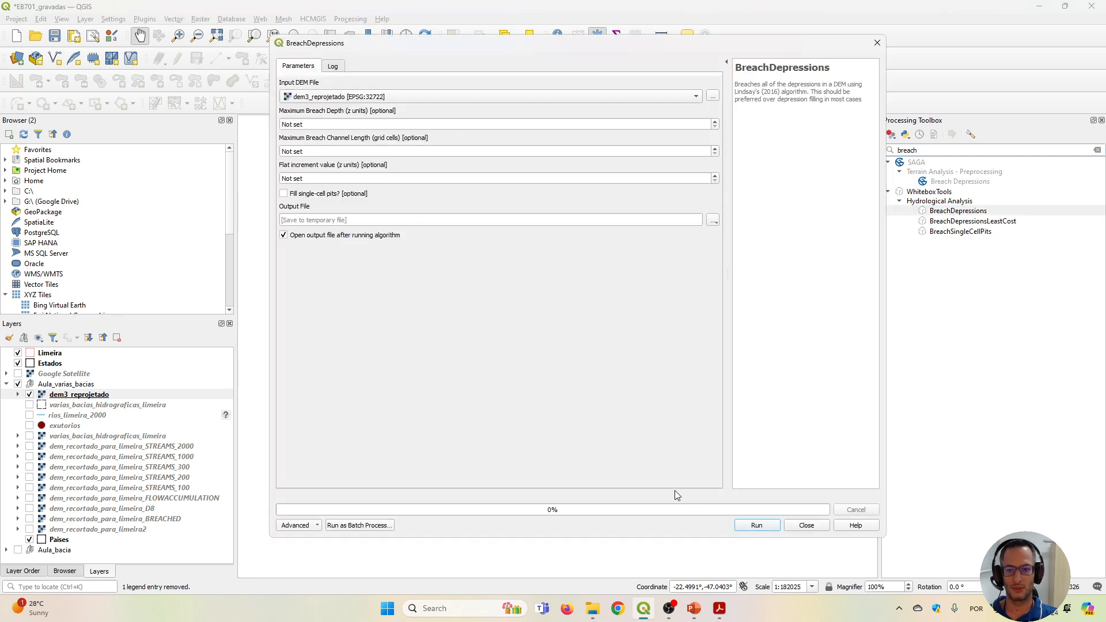
Set the BreachDepressions output to dem3_breached in the EB701 folder, run it on dem3_reprojetado and close the dialog.
{"action": "left_click", "coordinate": [713, 220]}
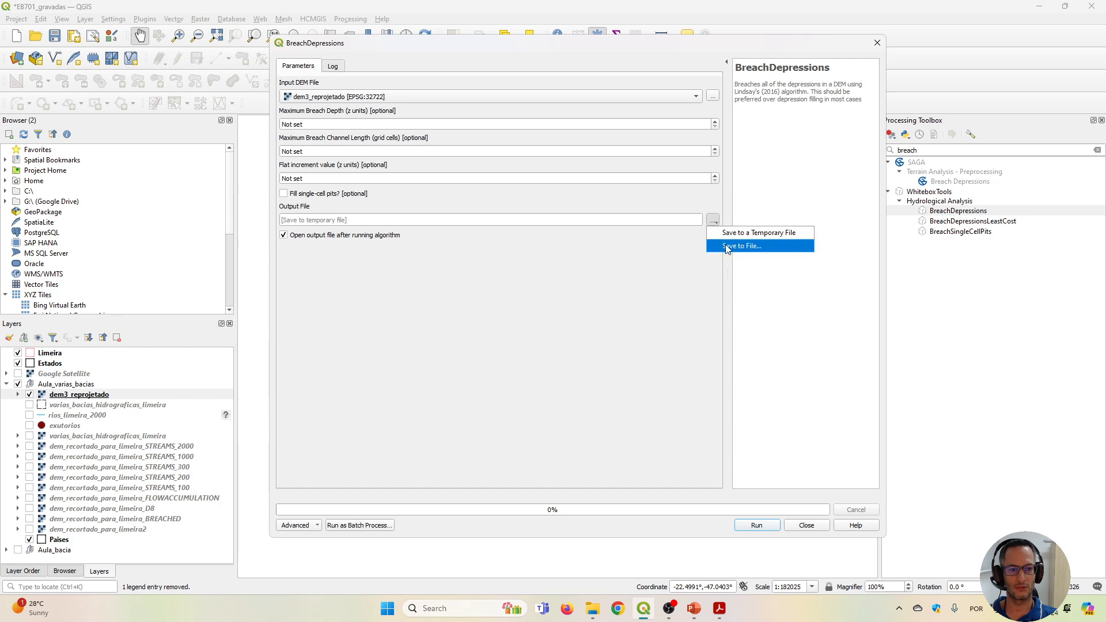
{"action": "left_click", "coordinate": [727, 248]}
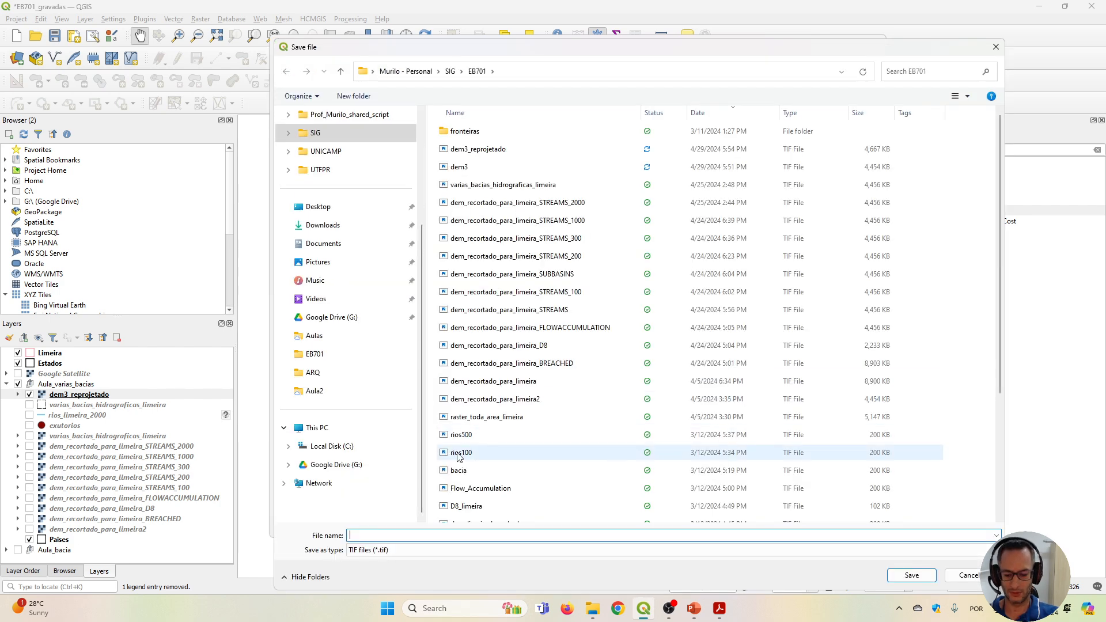
{"action": "type", "text": "dem3_"}
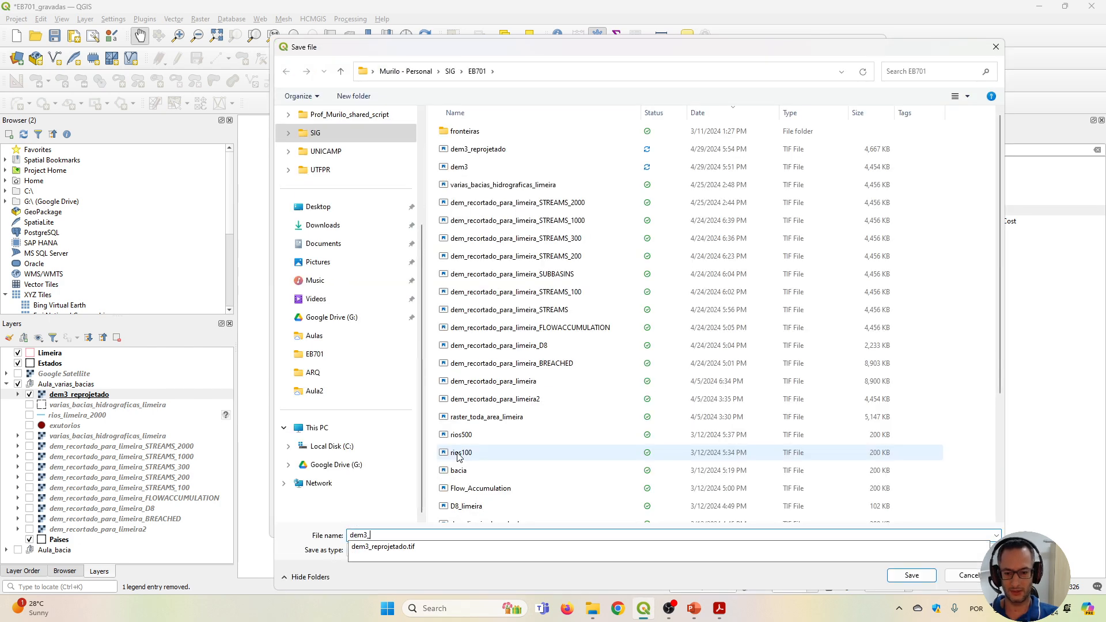
{"action": "type", "text": "breached"}
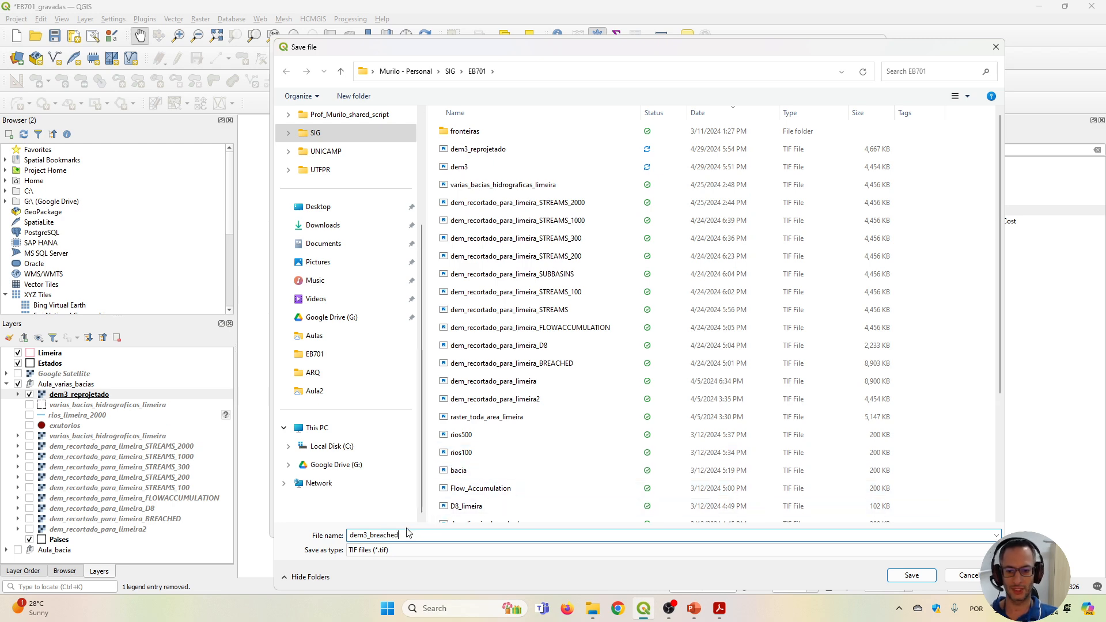
{"action": "left_click", "coordinate": [911, 575]}
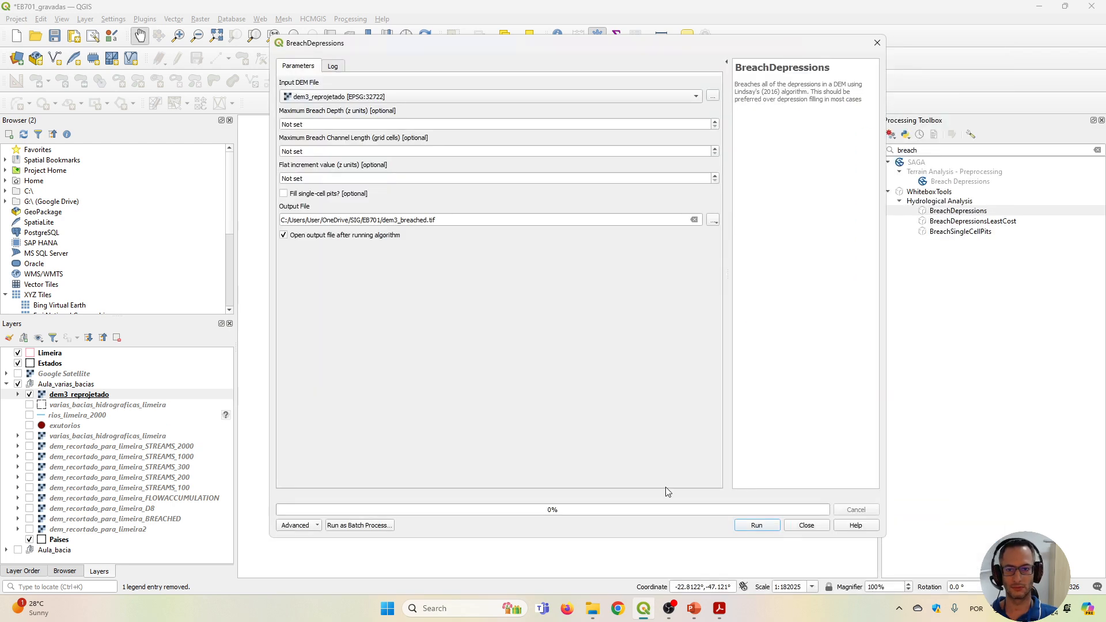
{"action": "left_click", "coordinate": [760, 527]}
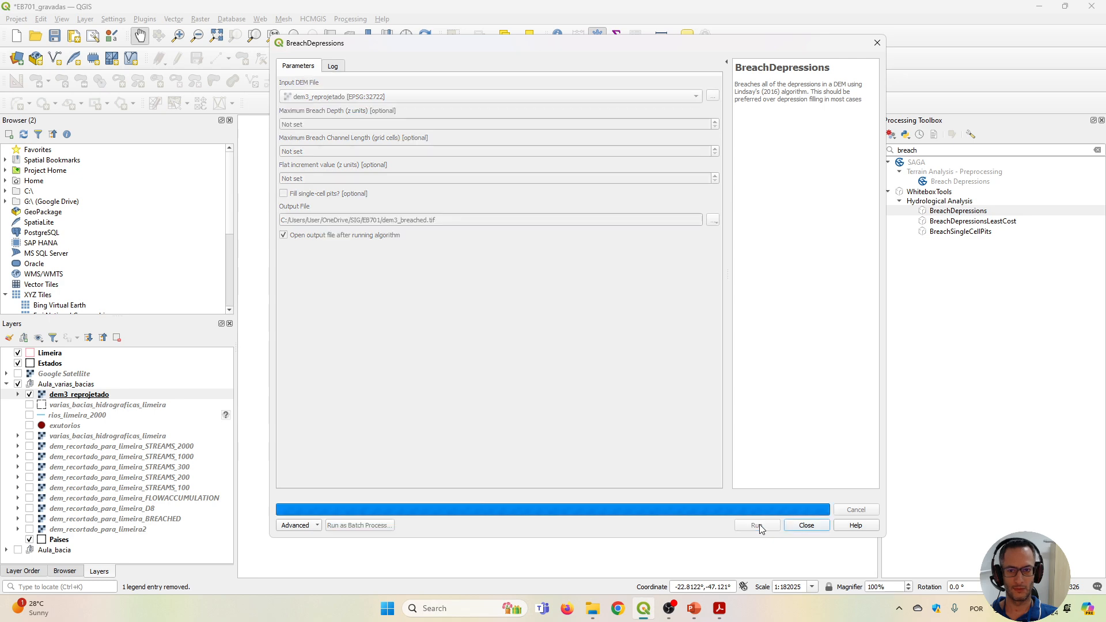
{"action": "left_click", "coordinate": [808, 525]}
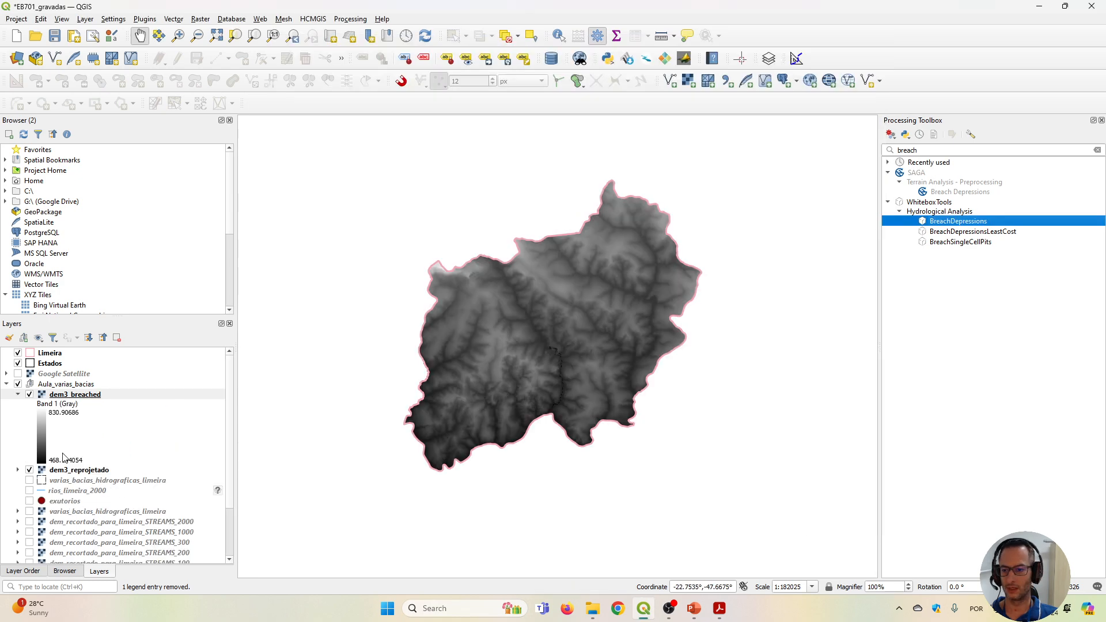
Collapse the dem3_breached legend and hide dem3_reprojetado, then search the toolbox for d8 and open D8Pointer.
{"action": "left_click", "coordinate": [17, 395]}
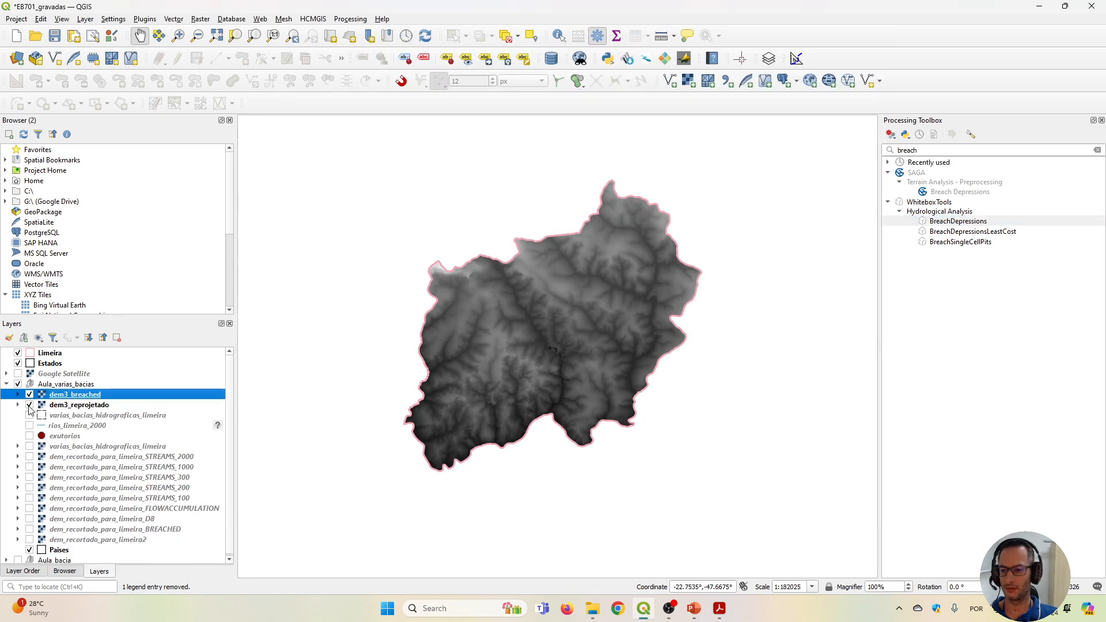
{"action": "left_click", "coordinate": [29, 406]}
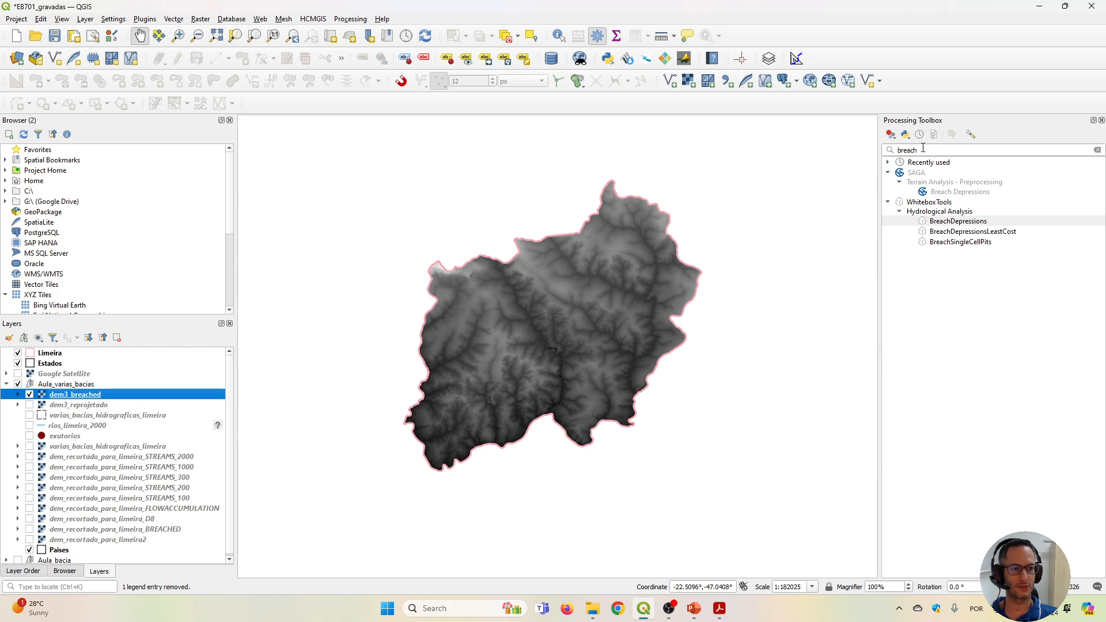
{"action": "left_click_drag", "start_coordinate": [926, 150], "coordinate": [871, 151]}
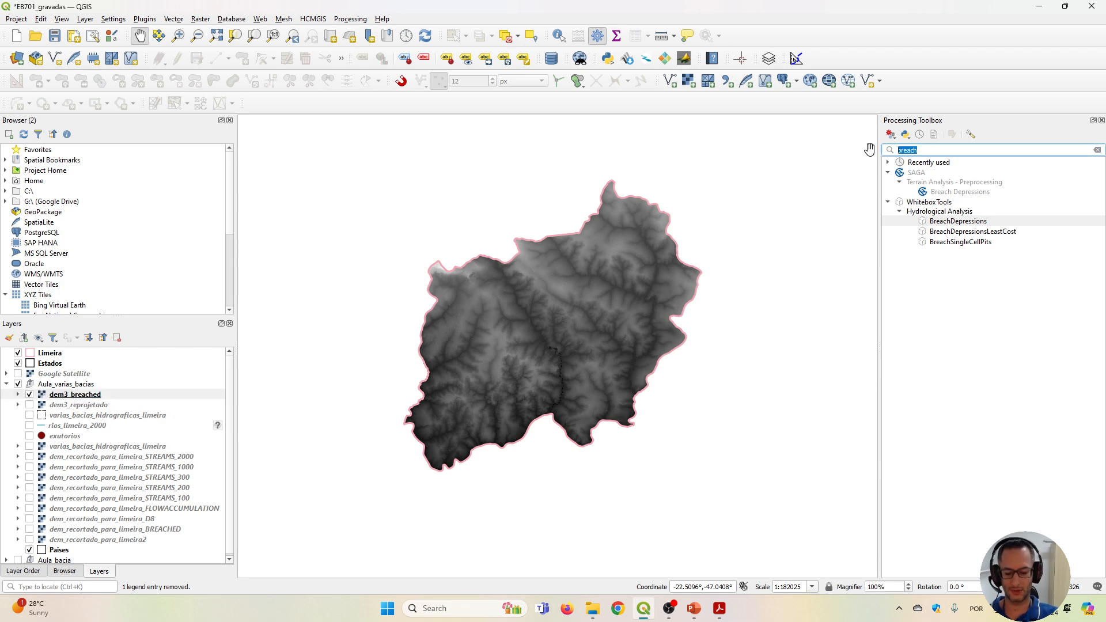
{"action": "type", "text": "d8"}
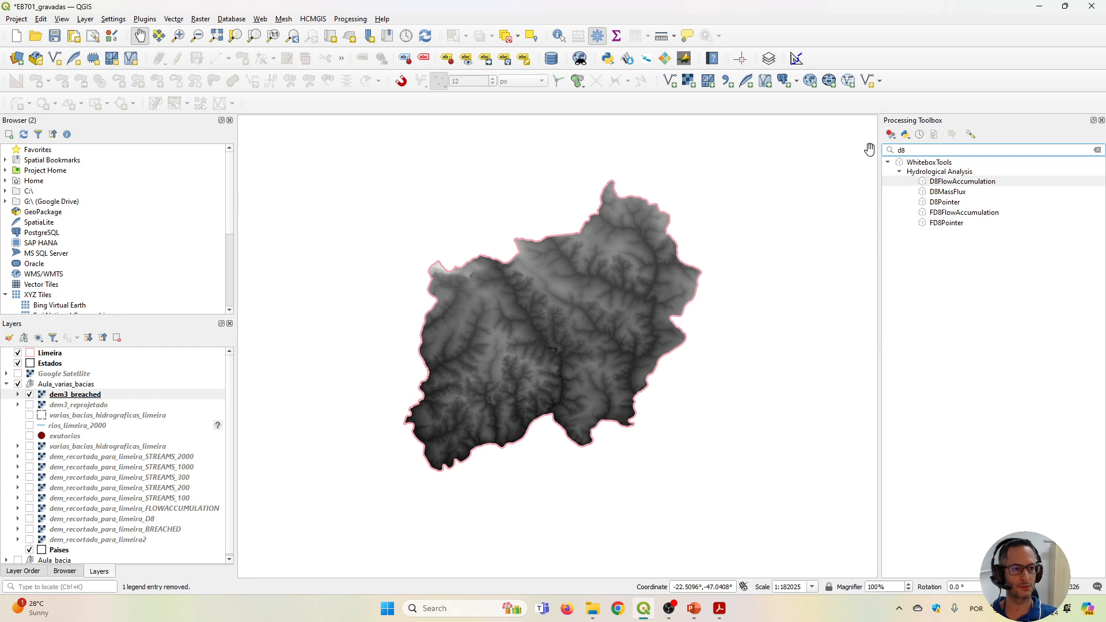
{"action": "double_click", "coordinate": [943, 203]}
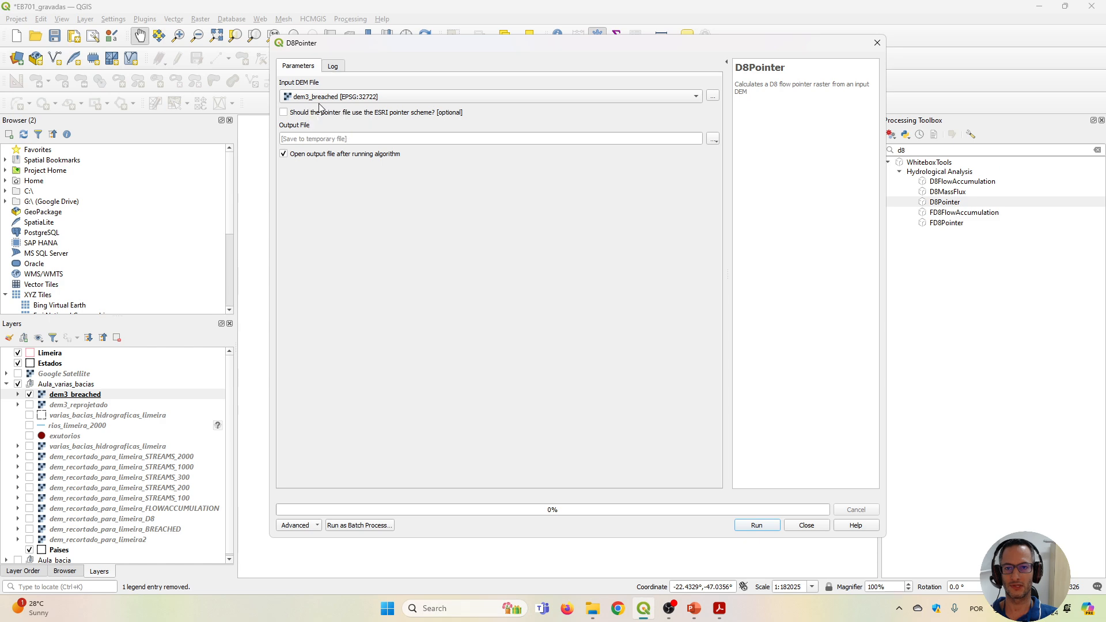
Set the D8Pointer output to dem3_D8 in the EB701 folder, run it on dem3_breached and close the dialog.
{"action": "left_click", "coordinate": [713, 140]}
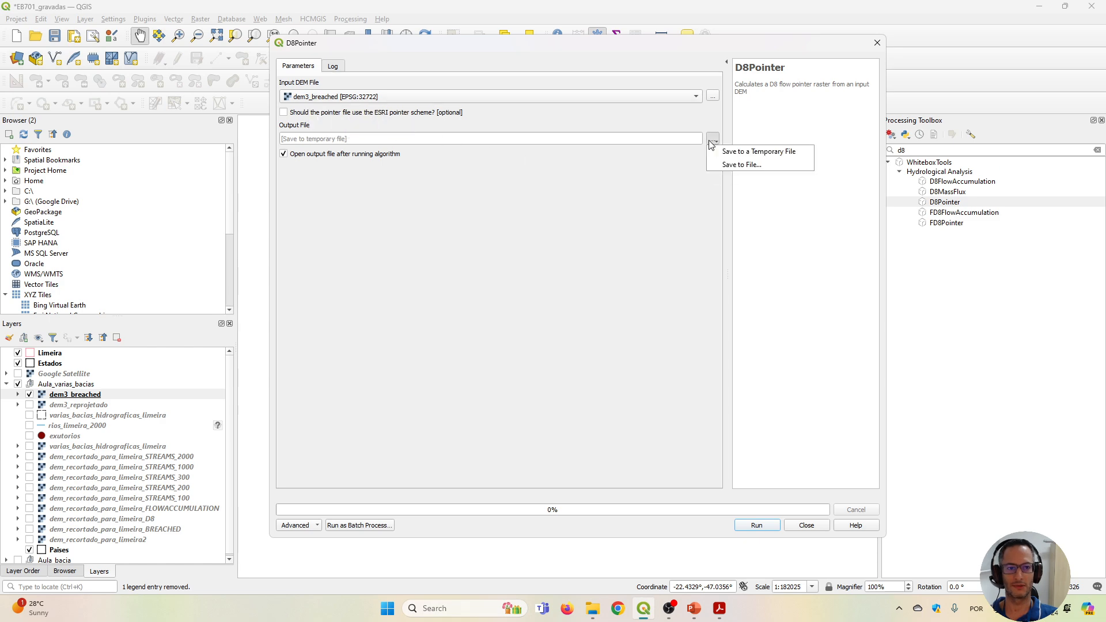
{"action": "left_click", "coordinate": [723, 166]}
{"action": "type", "text": "dem"}
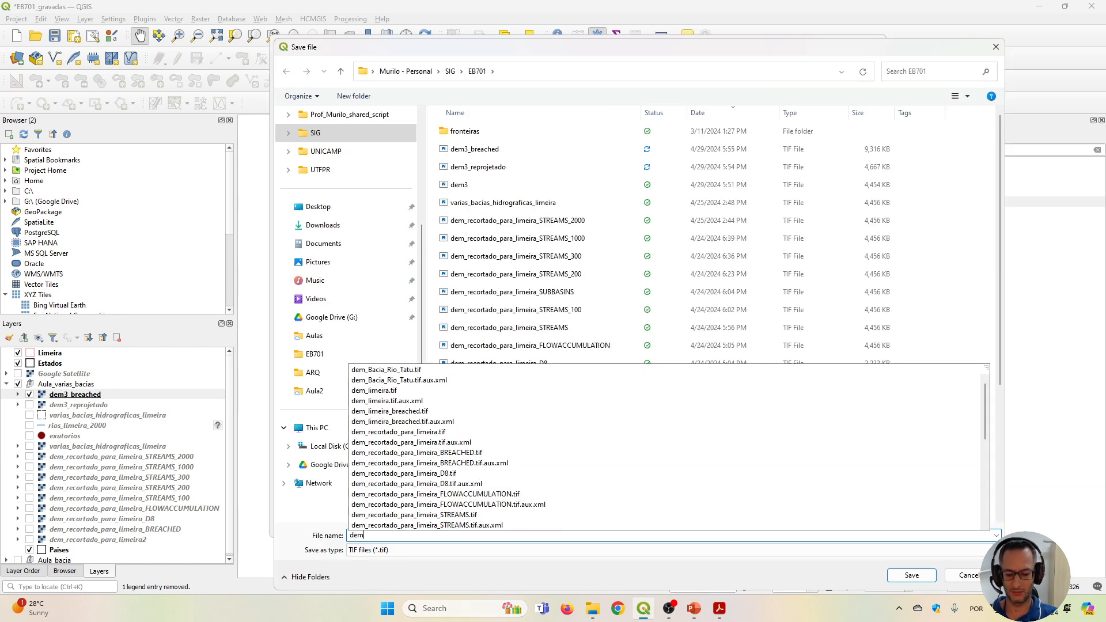
{"action": "type", "text": "3_"}
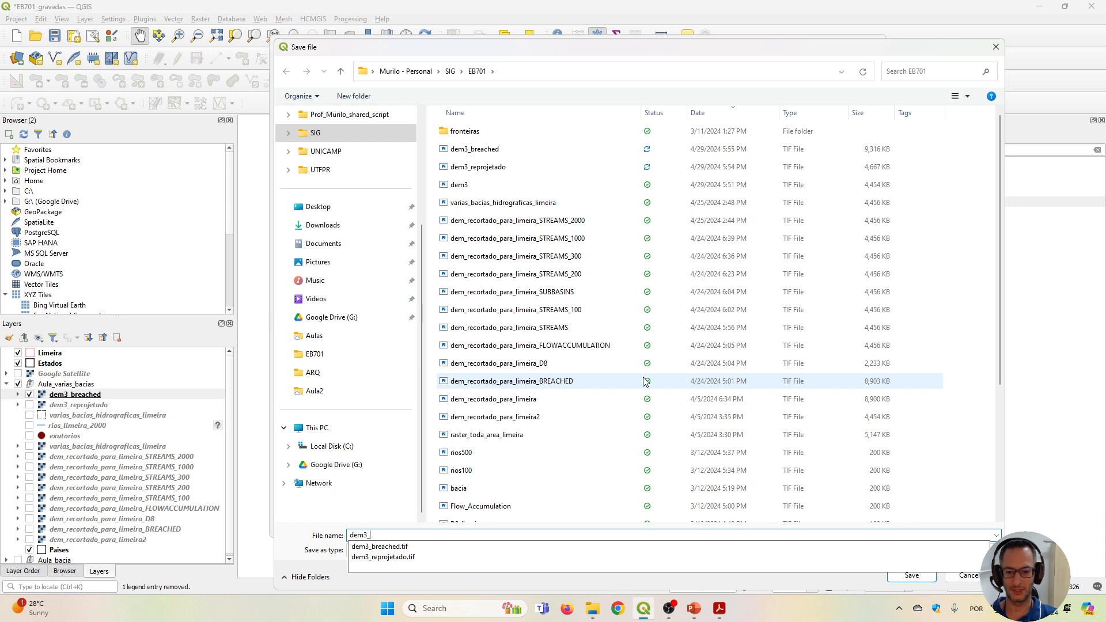
{"action": "type", "text": "D8"}
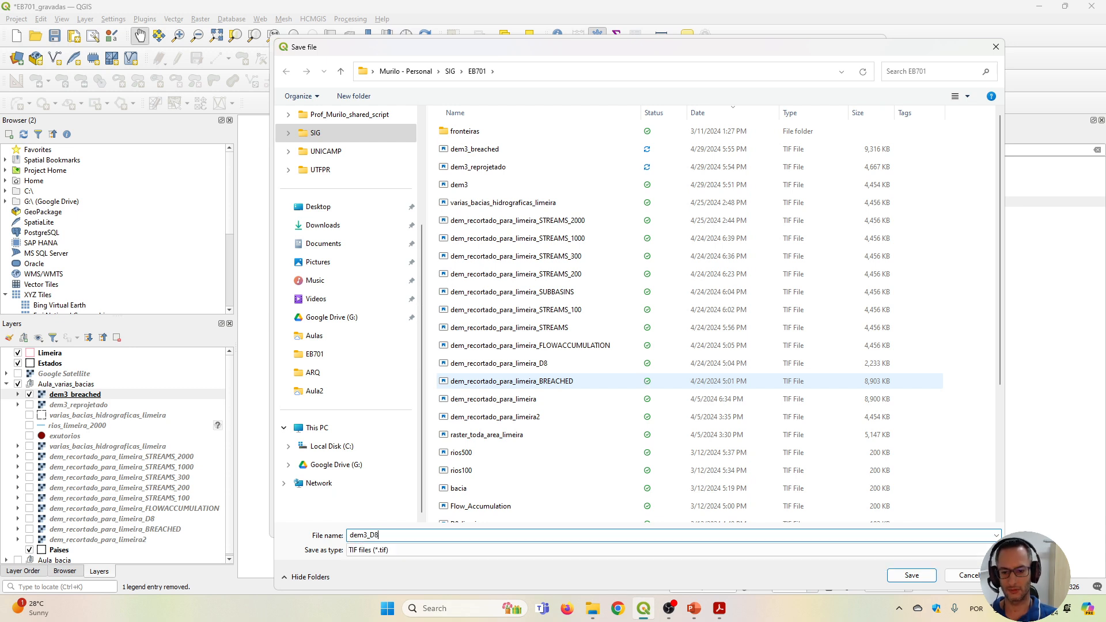
{"action": "left_click", "coordinate": [907, 577]}
{"action": "left_click", "coordinate": [759, 526]}
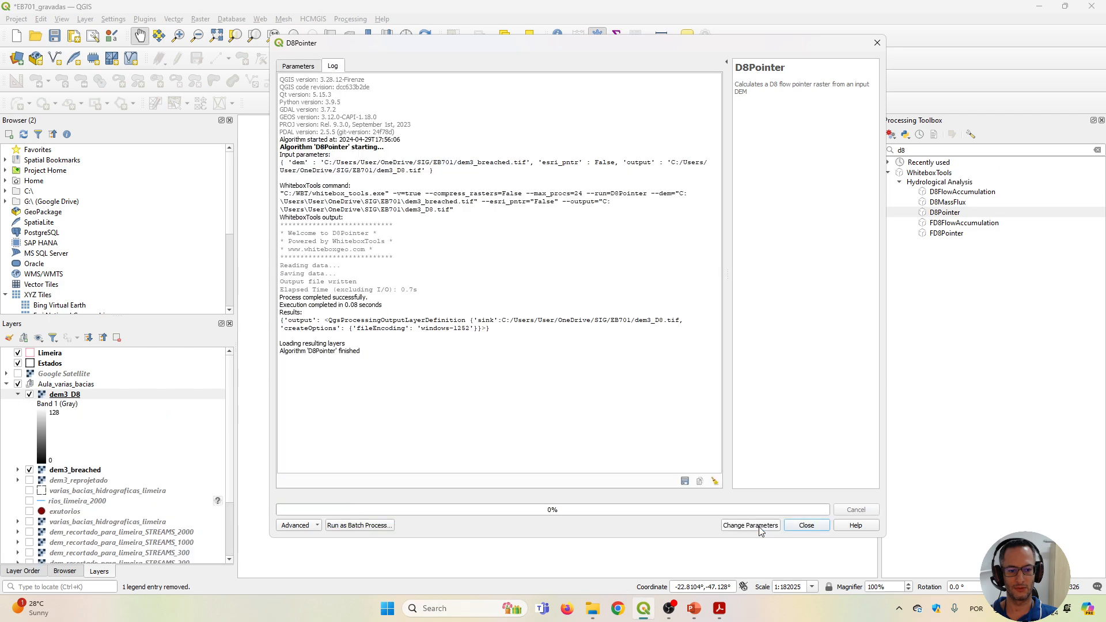
{"action": "left_click", "coordinate": [805, 531]}
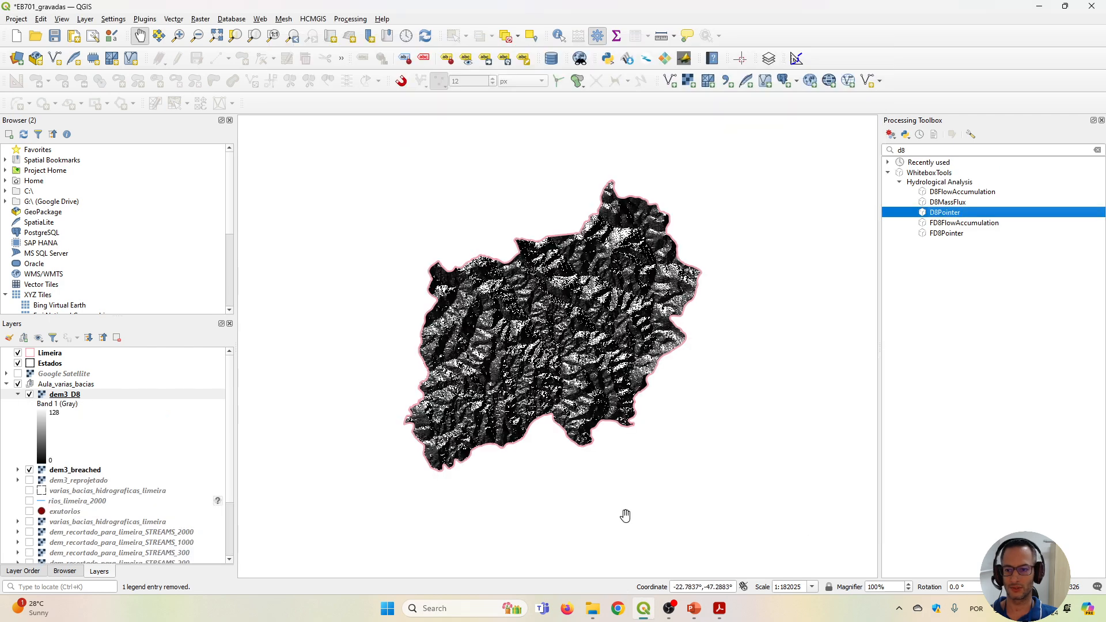
Examine the value range in the dem3_D8 layer's legend and leave the legend collapsed.
{"action": "left_click", "coordinate": [19, 396]}
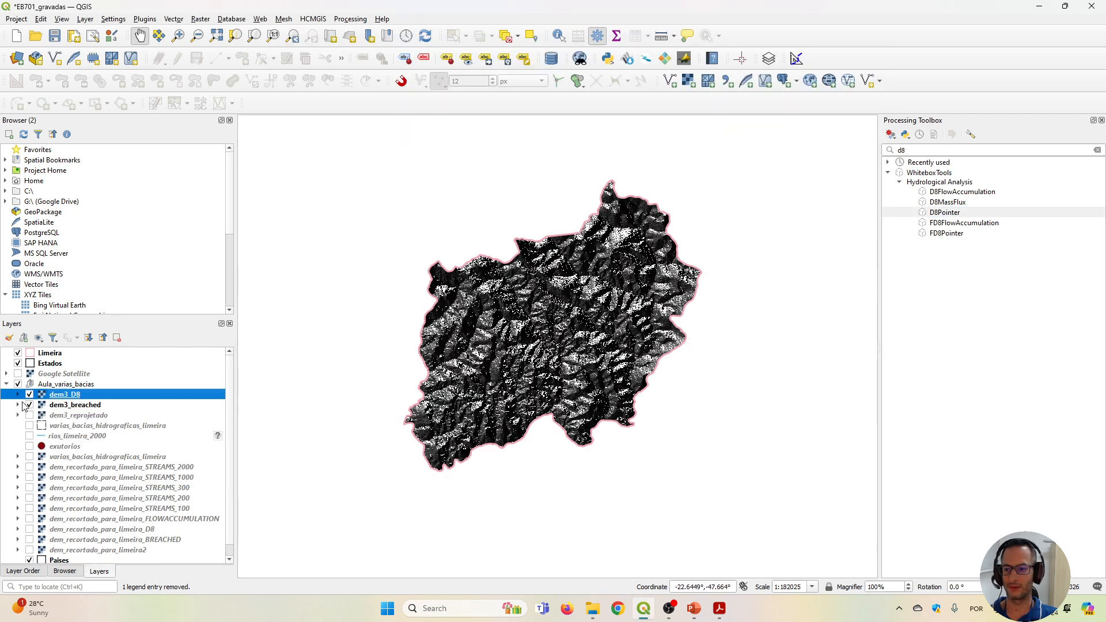
{"action": "left_click", "coordinate": [18, 395]}
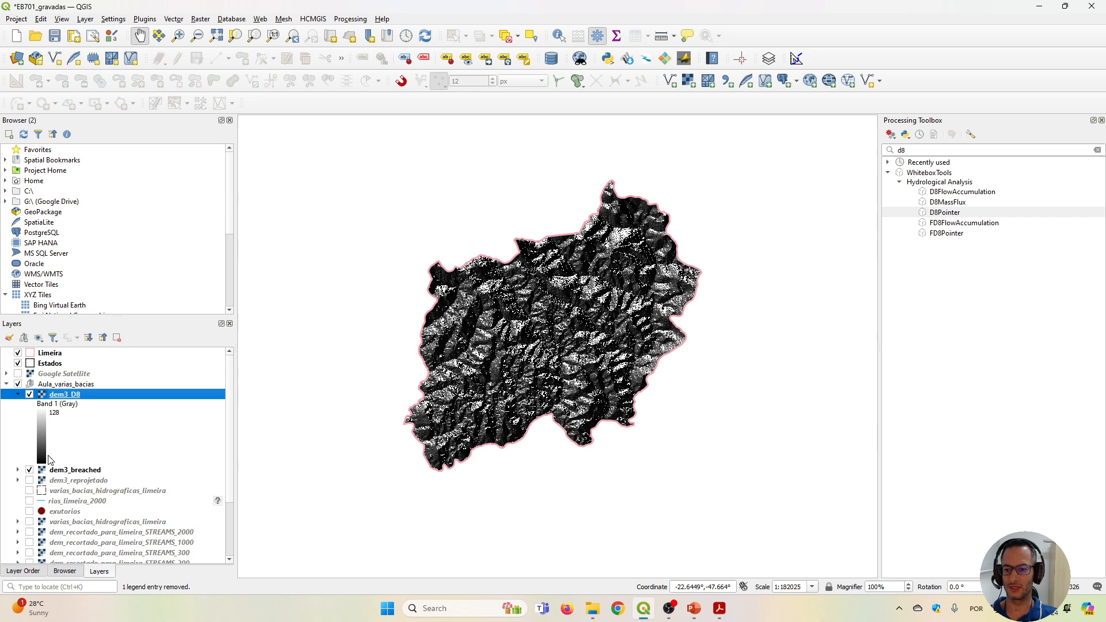
{"action": "left_click", "coordinate": [18, 395]}
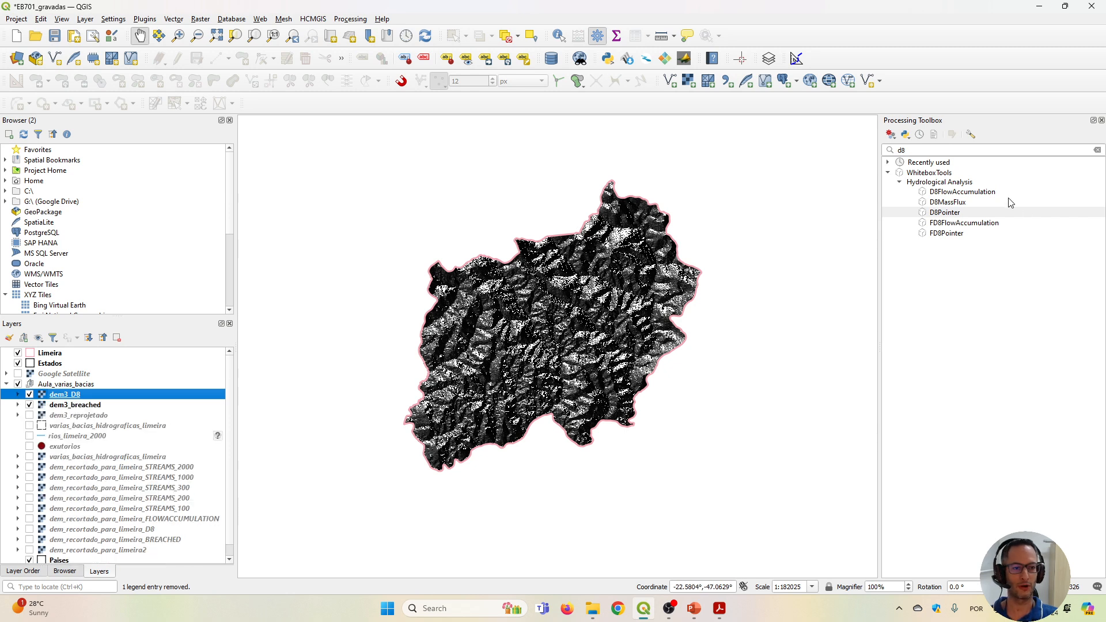
{"action": "left_click_drag", "start_coordinate": [940, 150], "coordinate": [852, 149]}
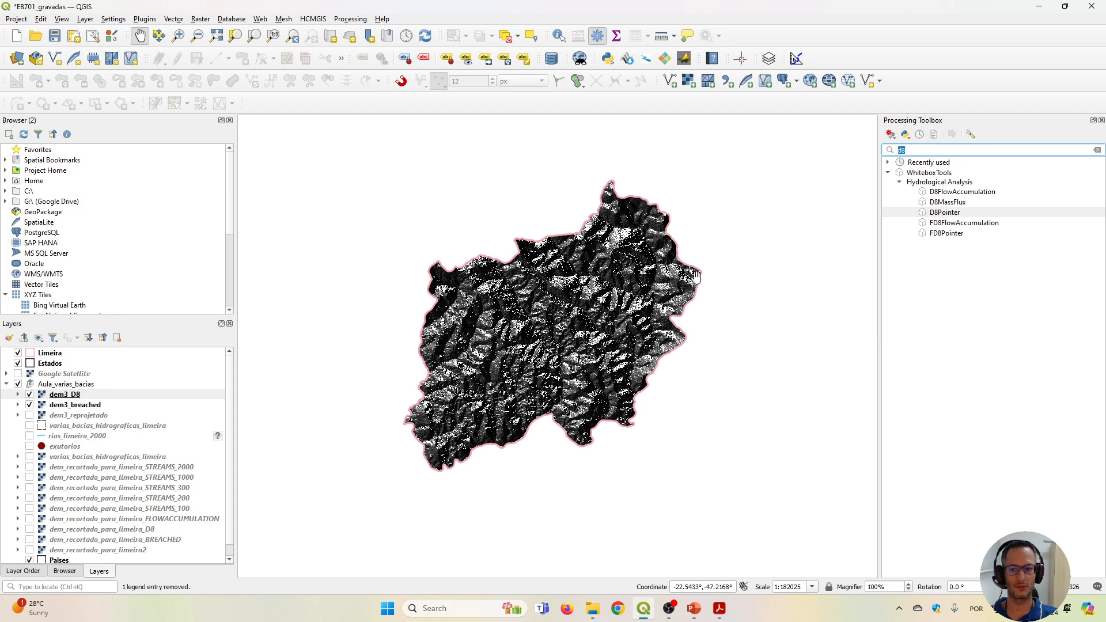
{"action": "left_click", "coordinate": [18, 394]}
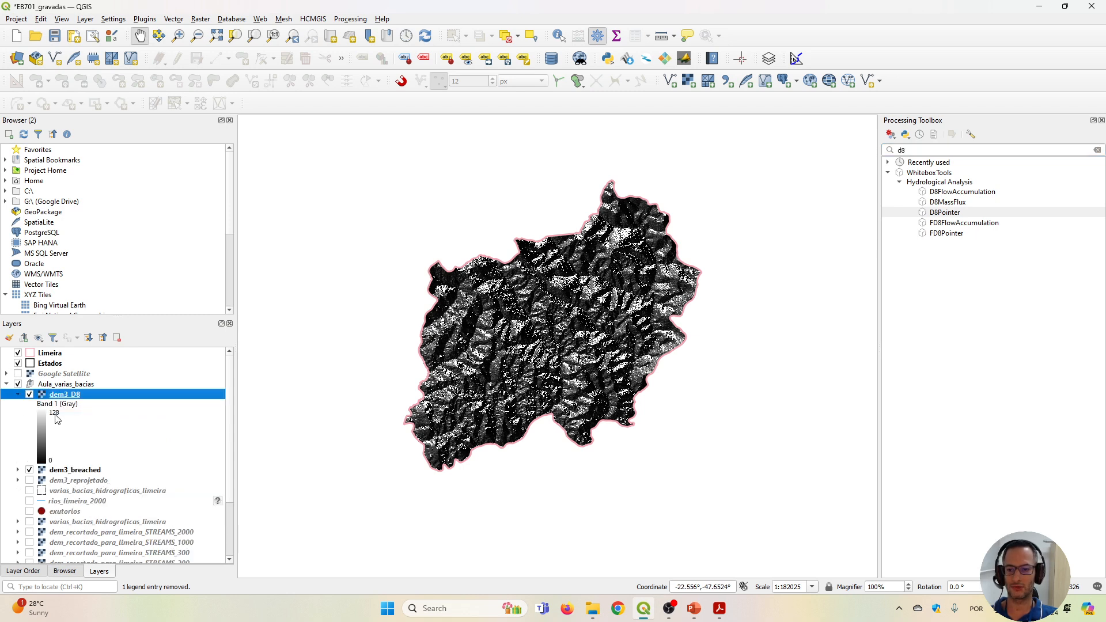
{"action": "left_click", "coordinate": [17, 394]}
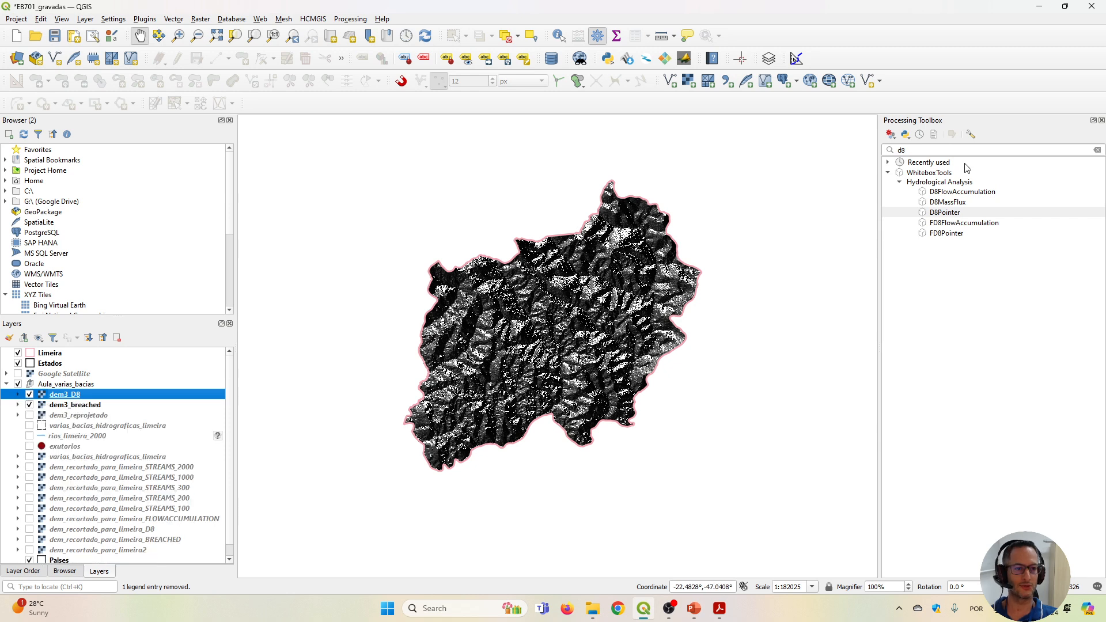
Open D8FlowAccumulation with dem3_D8 as input and mark the input raster as a D8 flow pointer.
{"action": "left_click", "coordinate": [920, 150]}
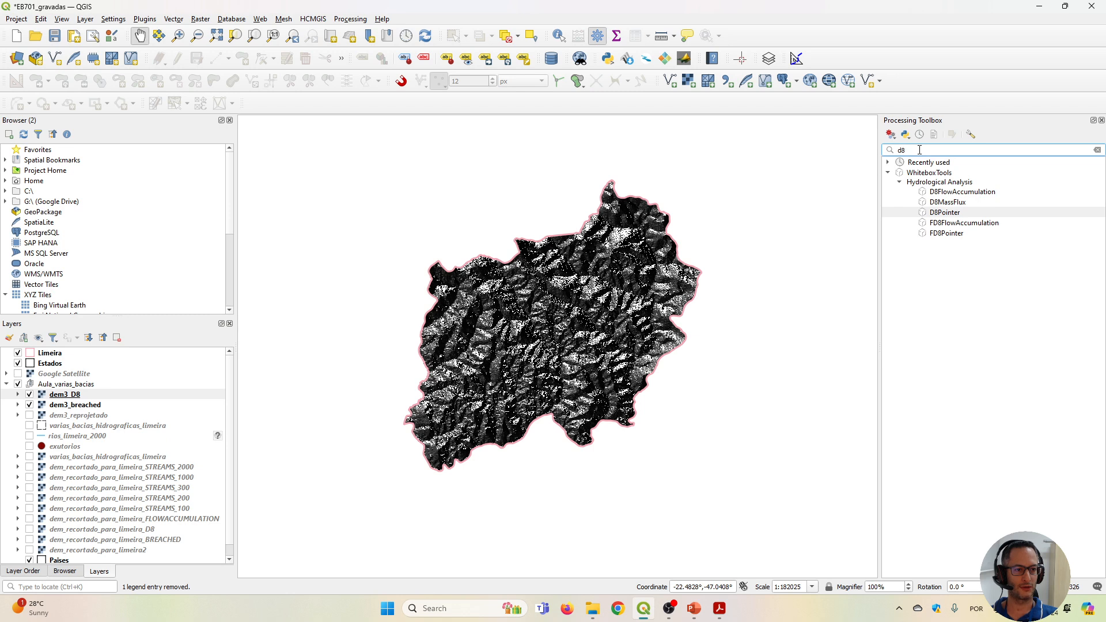
{"action": "left_click", "coordinate": [945, 194]}
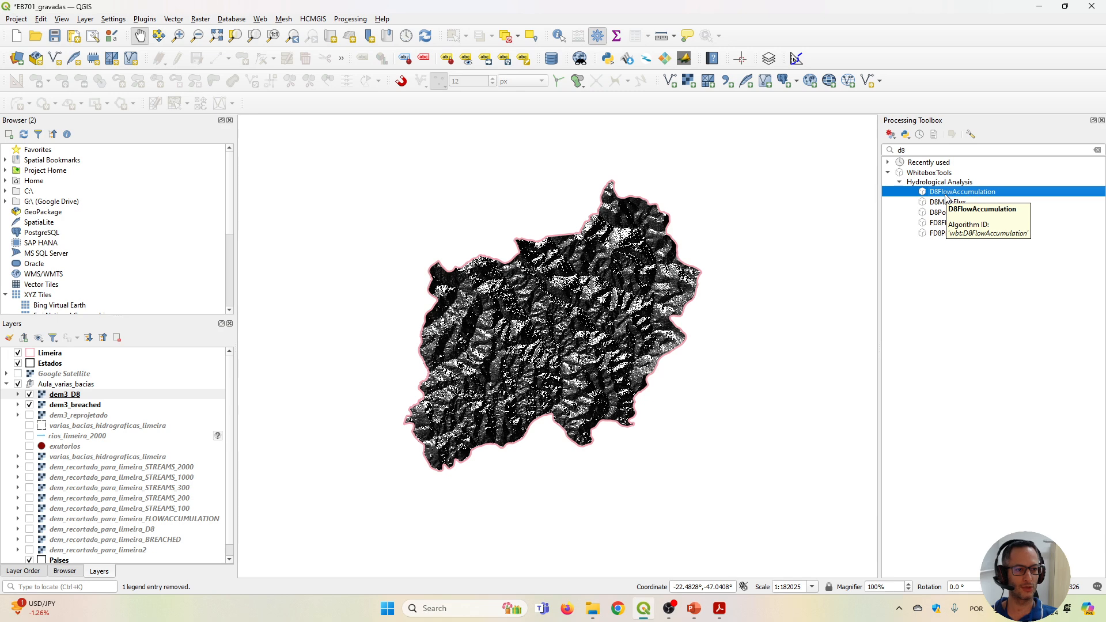
{"action": "double_click", "coordinate": [988, 194]}
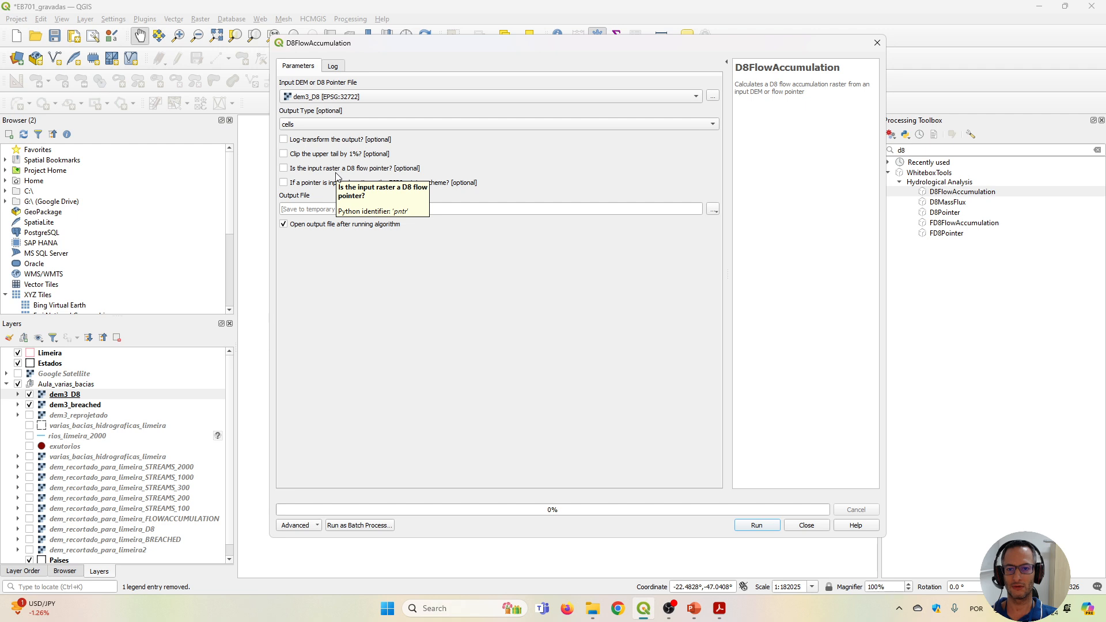
{"action": "left_click", "coordinate": [290, 173]}
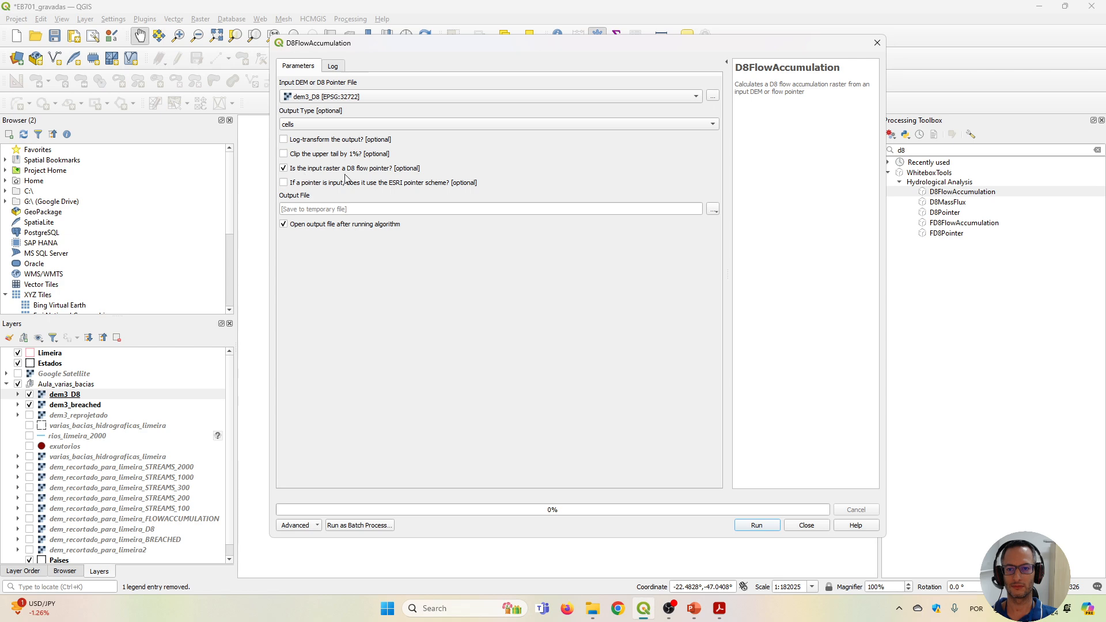
Set the D8FlowAccumulation output file to dem3_flowaccumulation in the EB701 folder.
{"action": "left_click", "coordinate": [713, 209]}
{"action": "left_click", "coordinate": [743, 234]}
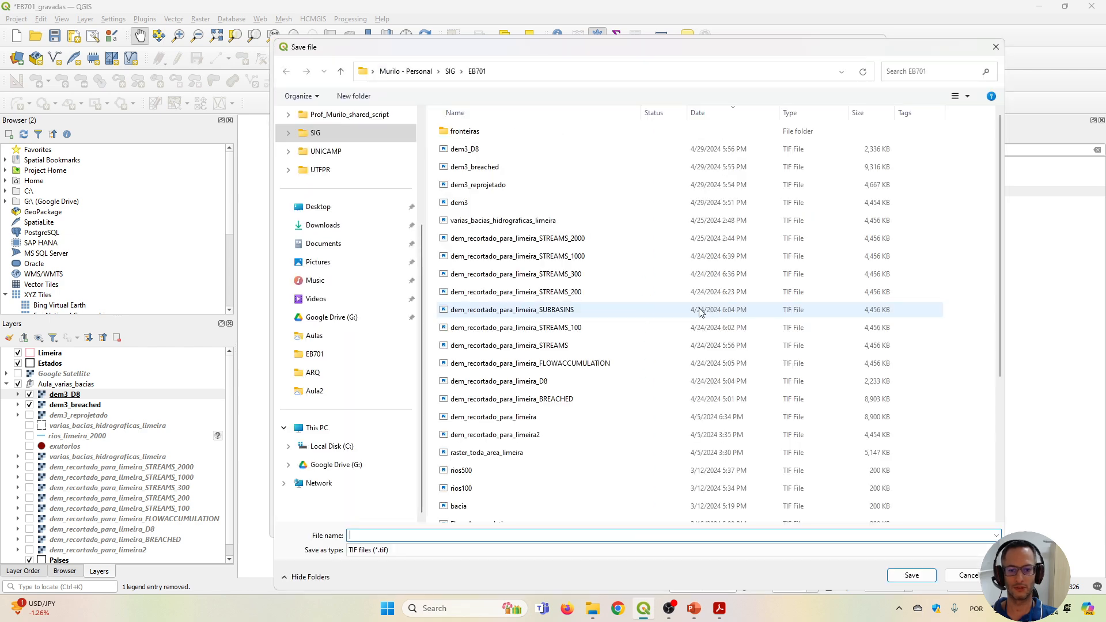
{"action": "type", "text": "dem3_"}
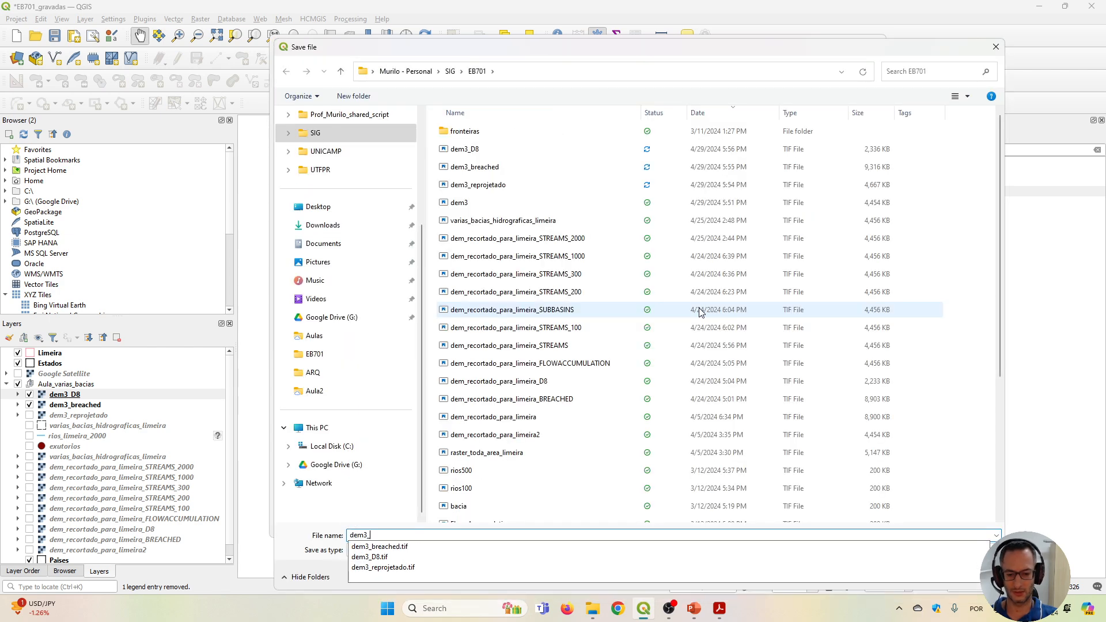
{"action": "type", "text": "F"}
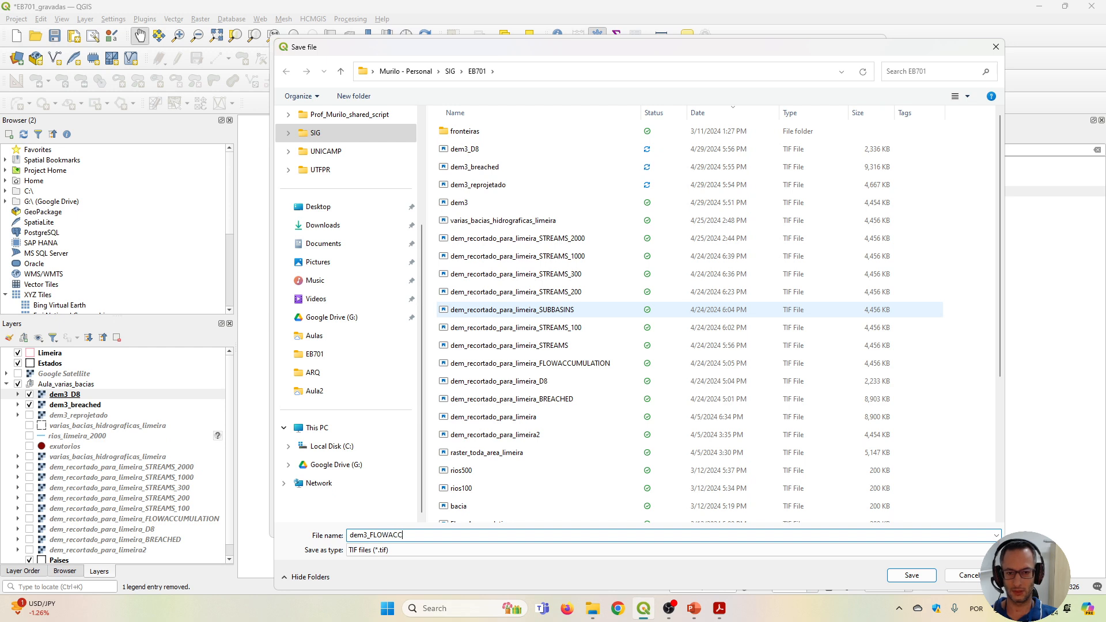
{"action": "key", "text": "BackSpace"}
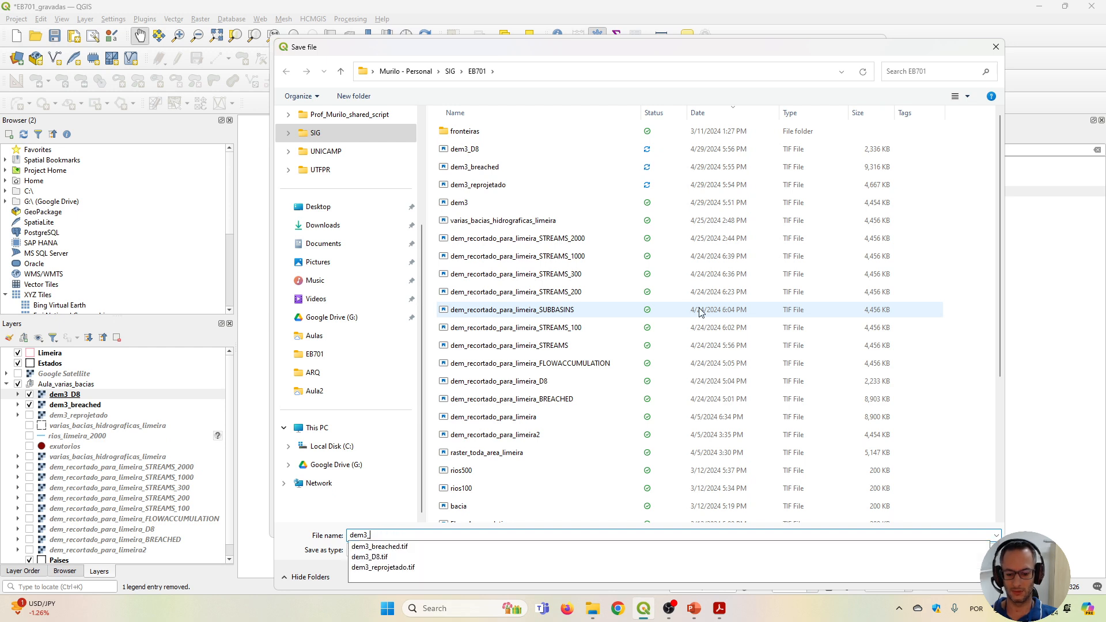
{"action": "type", "text": "flowaccumulation"}
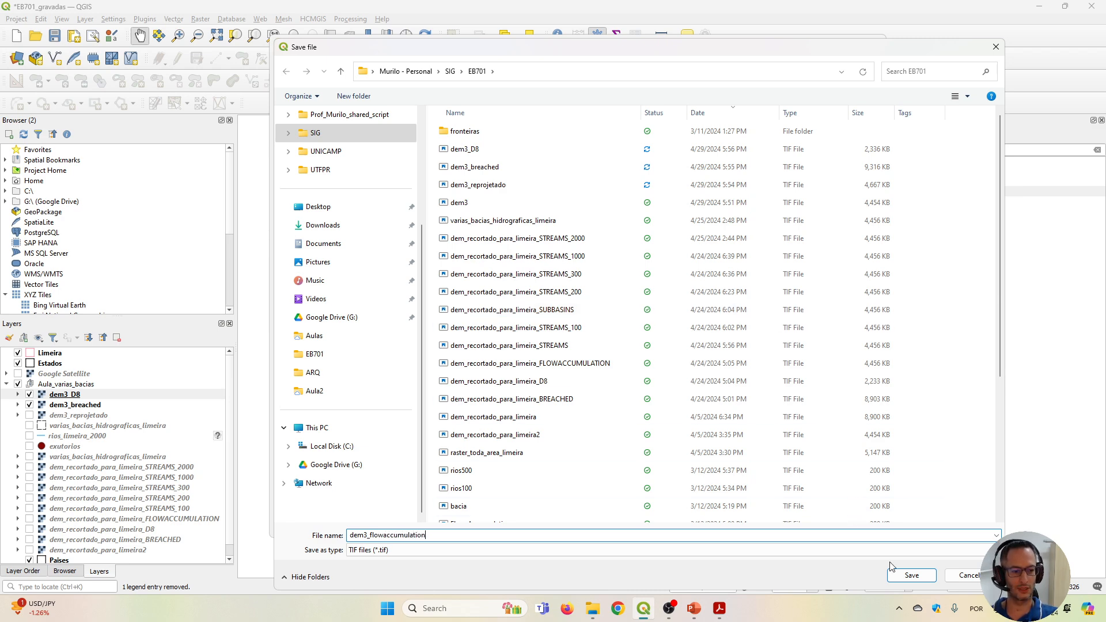
{"action": "left_click", "coordinate": [911, 575]}
Run D8FlowAccumulation and close it, leaving dem3_D8 hidden and the dem3_flowaccumulation legend collapsed.
{"action": "left_click", "coordinate": [756, 525]}
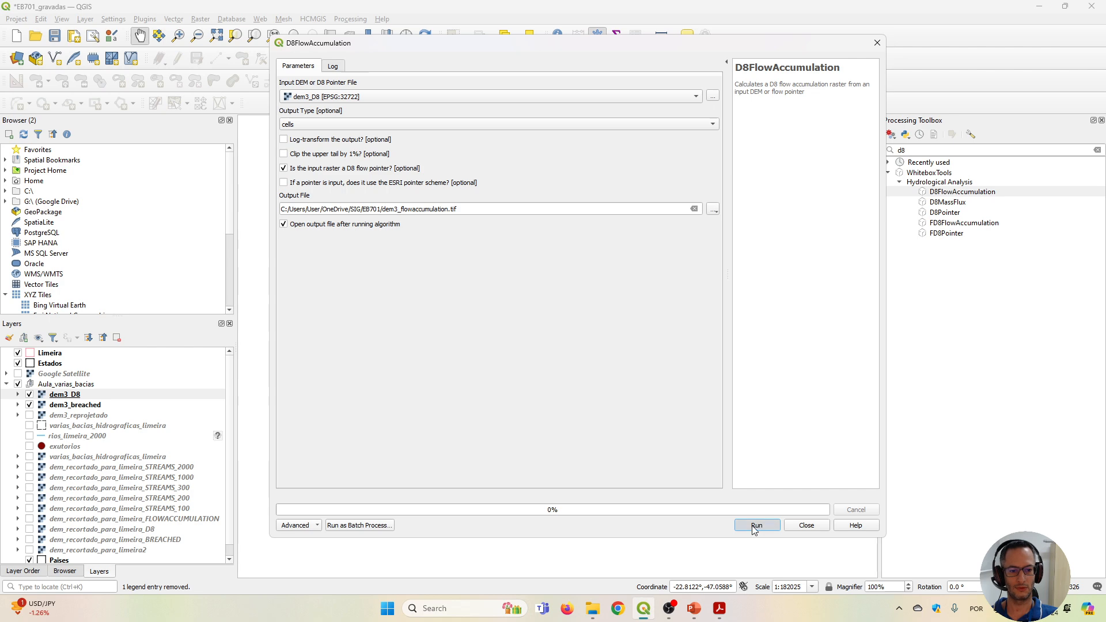
{"action": "left_click", "coordinate": [806, 524]}
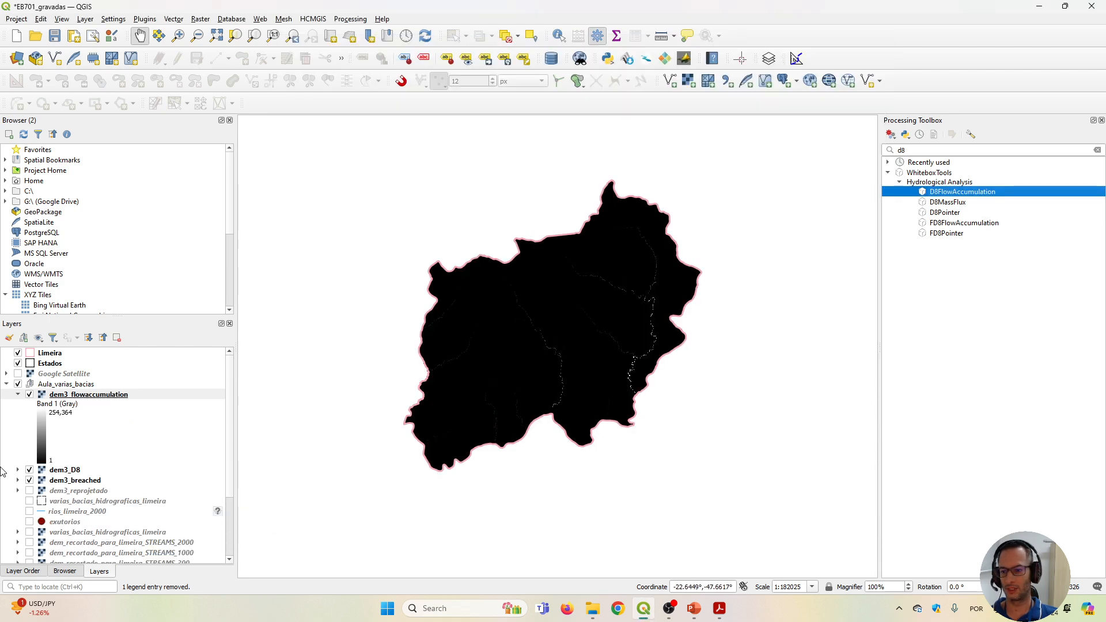
{"action": "left_click", "coordinate": [29, 469]}
{"action": "left_click", "coordinate": [17, 395]}
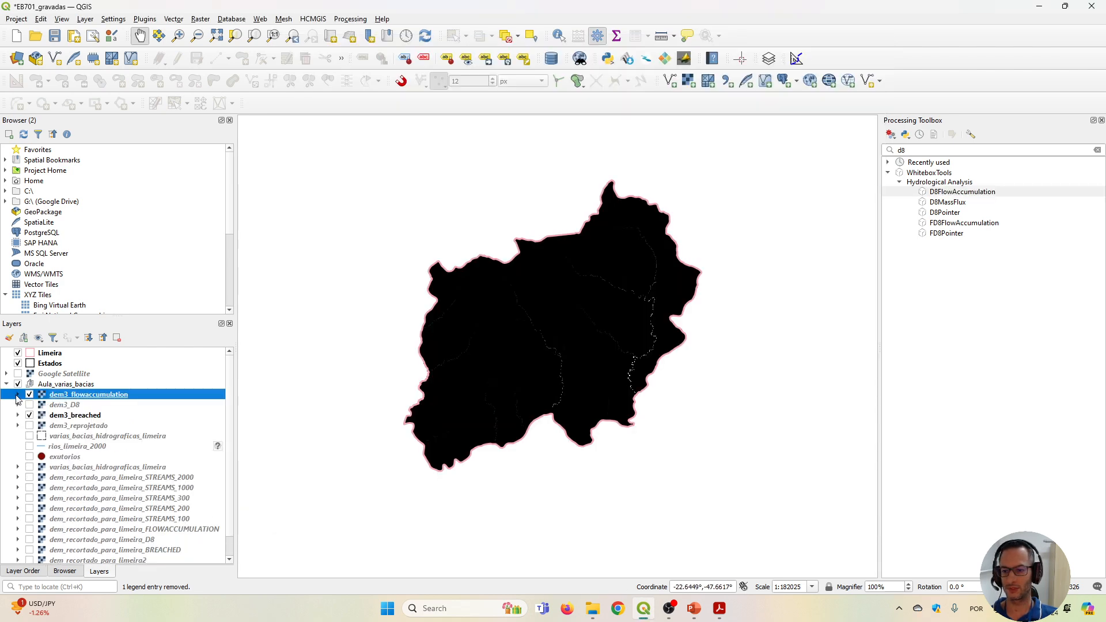
Examine the flow accumulation channels on the map, following the brightest eastern stream down to where it meets the Limeira boundary.
{"action": "scroll", "coordinate": [680, 338], "scroll_direction": "up", "scroll_amount": 1}
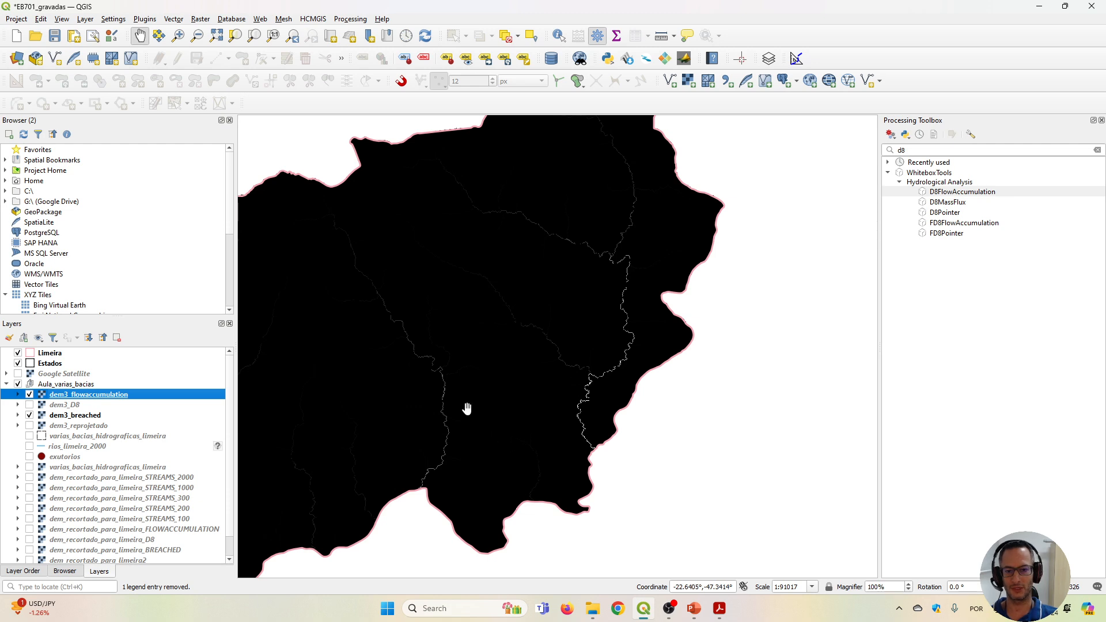
{"action": "left_click_drag", "start_coordinate": [464, 409], "coordinate": [641, 383]}
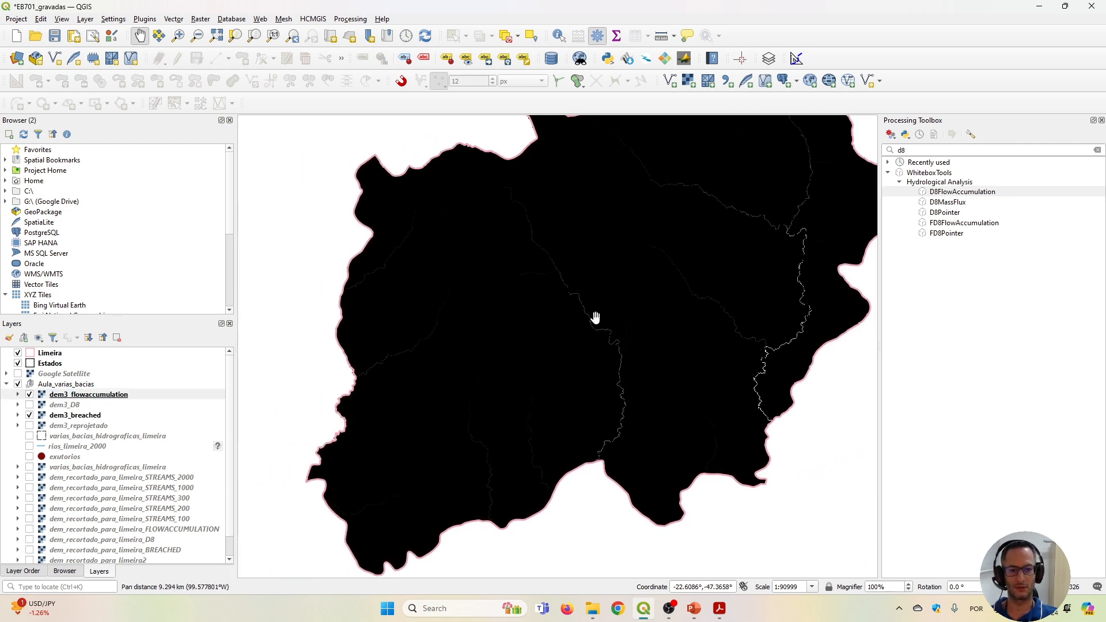
{"action": "scroll", "coordinate": [584, 387], "scroll_direction": "up", "scroll_amount": 1}
{"action": "left_click_drag", "start_coordinate": [662, 267], "coordinate": [748, 309]}
{"action": "scroll", "coordinate": [748, 310], "scroll_direction": "down", "scroll_amount": 1}
{"action": "left_click_drag", "start_coordinate": [622, 363], "coordinate": [648, 387]}
{"action": "scroll", "coordinate": [648, 387], "scroll_direction": "up", "scroll_amount": 3}
{"action": "left_click_drag", "start_coordinate": [616, 458], "coordinate": [622, 220]}
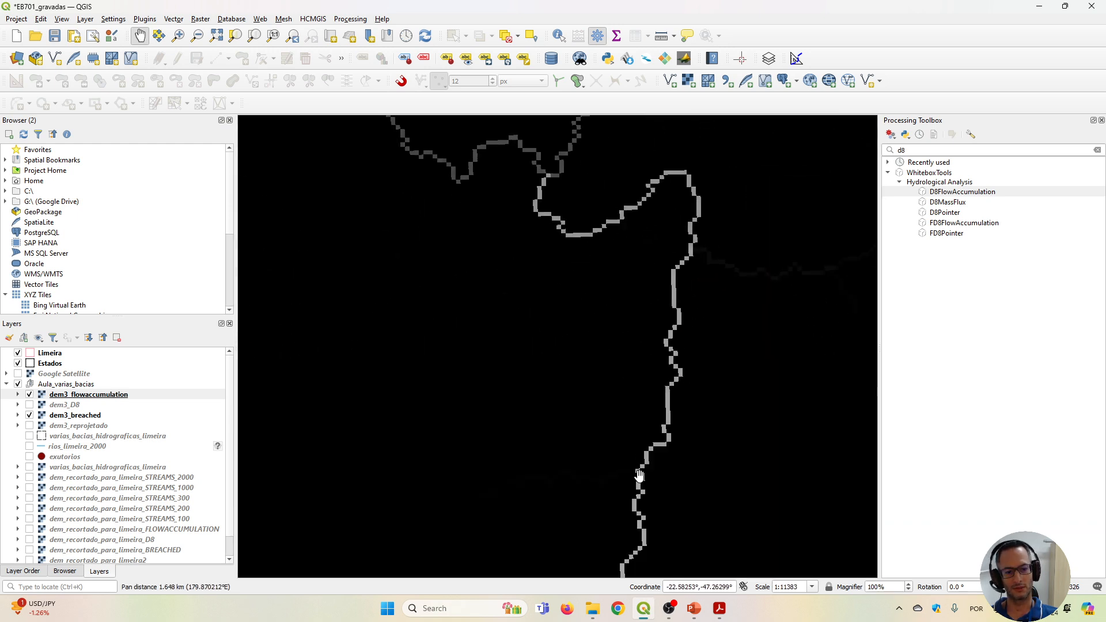
{"action": "left_click_drag", "start_coordinate": [639, 477], "coordinate": [707, 237]}
{"action": "left_click_drag", "start_coordinate": [680, 391], "coordinate": [648, 425]}
{"action": "scroll", "coordinate": [438, 415], "scroll_direction": "down", "scroll_amount": 2}
{"action": "scroll", "coordinate": [648, 424], "scroll_direction": "up", "scroll_amount": 2}
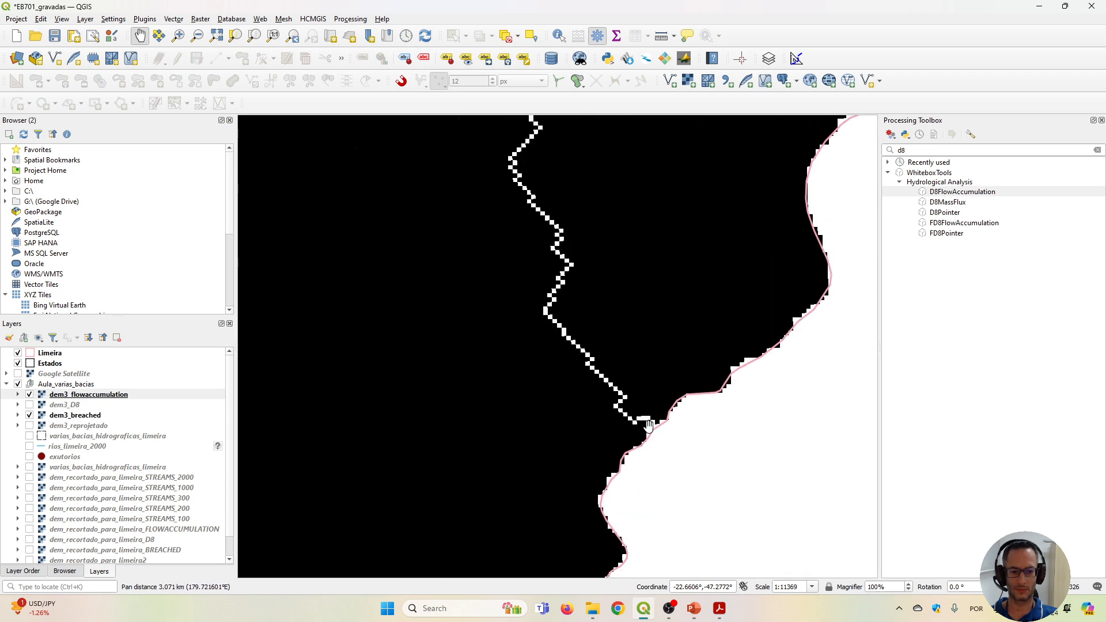
{"action": "scroll", "coordinate": [648, 425], "scroll_direction": "down", "scroll_amount": 3}
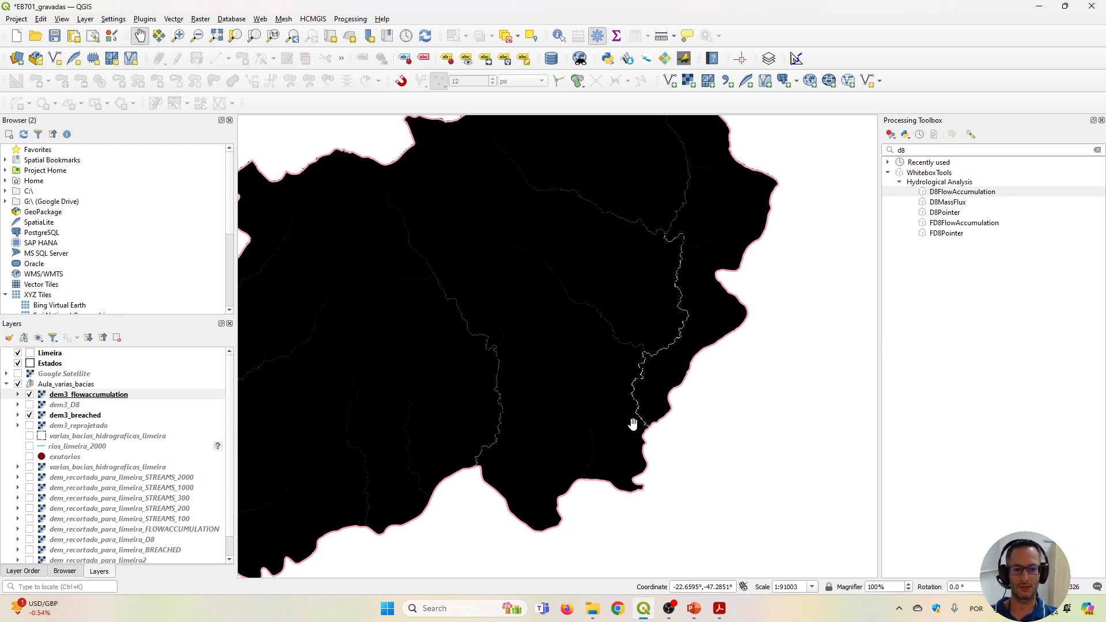
Examine the central stream up close at the southern Limeira boundary, down to its last flow accumulation pixels.
{"action": "left_click_drag", "start_coordinate": [500, 464], "coordinate": [582, 455]}
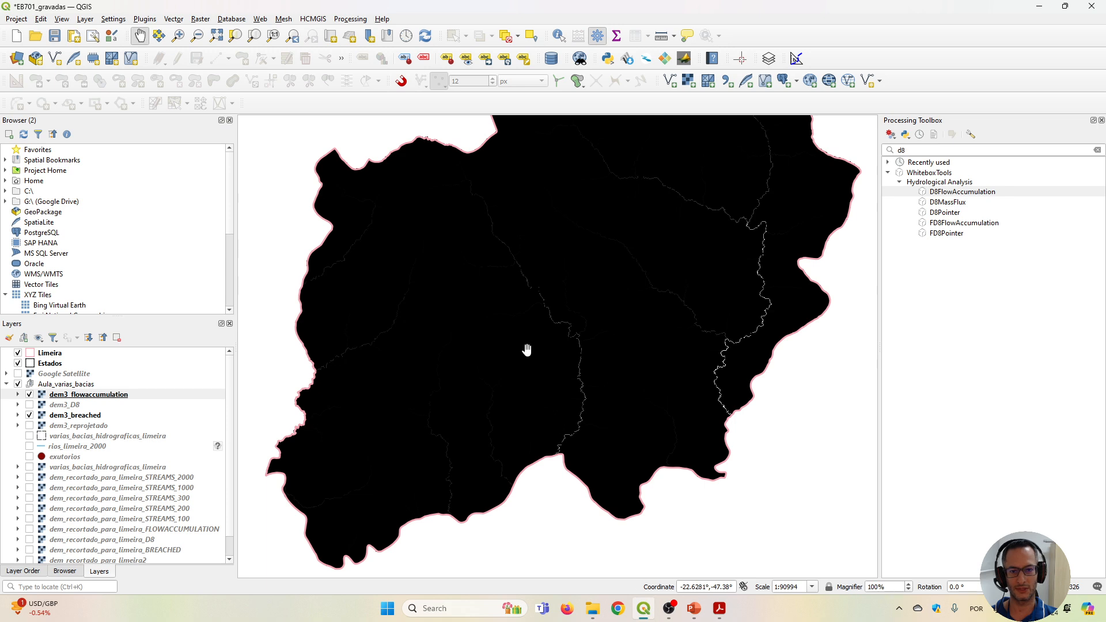
{"action": "left_click_drag", "start_coordinate": [503, 314], "coordinate": [483, 281]}
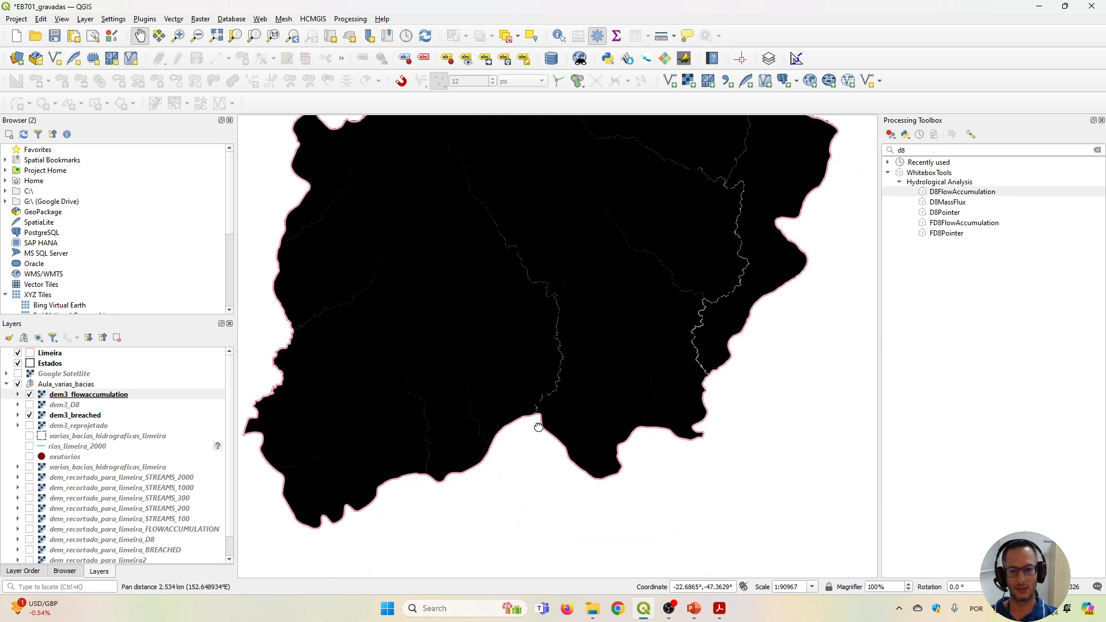
{"action": "left_click_drag", "start_coordinate": [538, 425], "coordinate": [581, 474]}
{"action": "scroll", "coordinate": [582, 474], "scroll_direction": "up", "scroll_amount": 3}
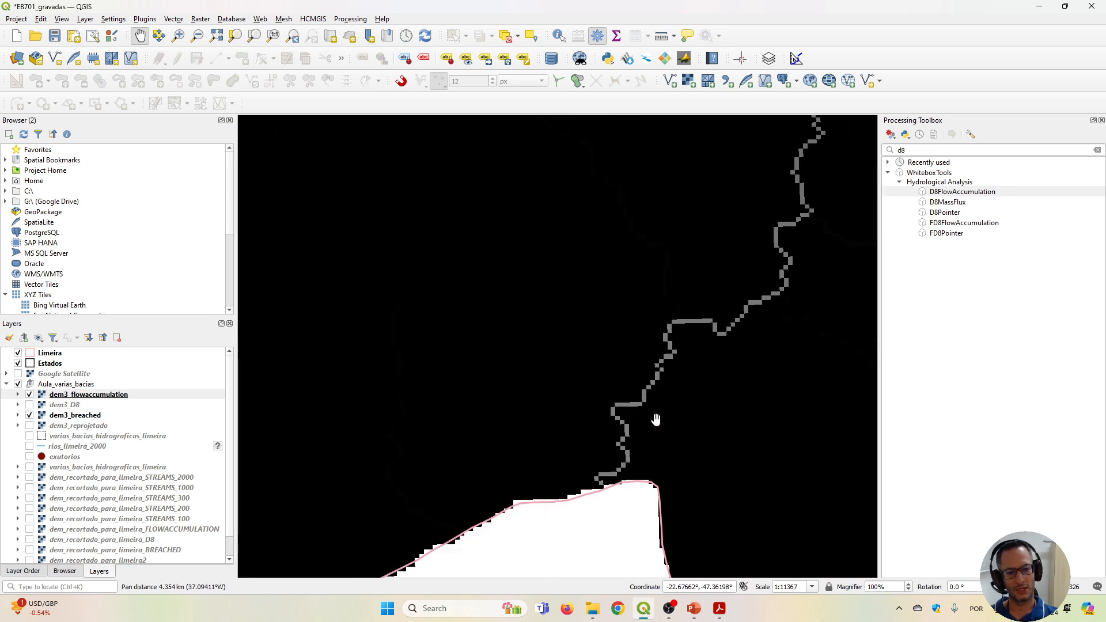
{"action": "left_click_drag", "start_coordinate": [749, 304], "coordinate": [565, 444]}
{"action": "scroll", "coordinate": [565, 444], "scroll_direction": "down", "scroll_amount": 3}
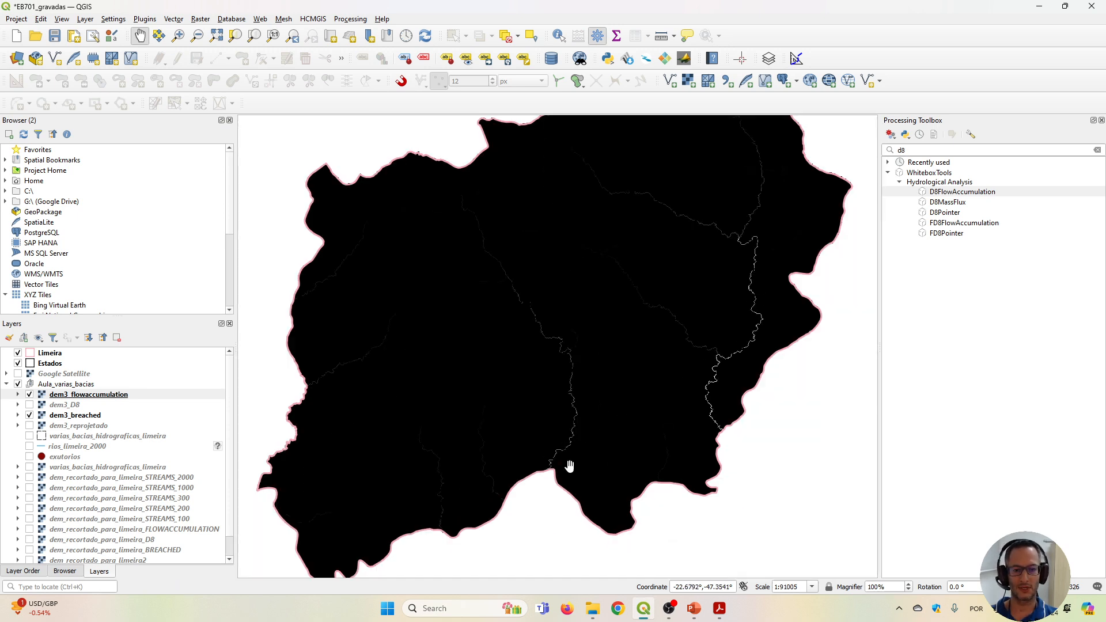
{"action": "scroll", "coordinate": [547, 465], "scroll_direction": "up", "scroll_amount": 2}
{"action": "scroll", "coordinate": [527, 448], "scroll_direction": "down", "scroll_amount": 3}
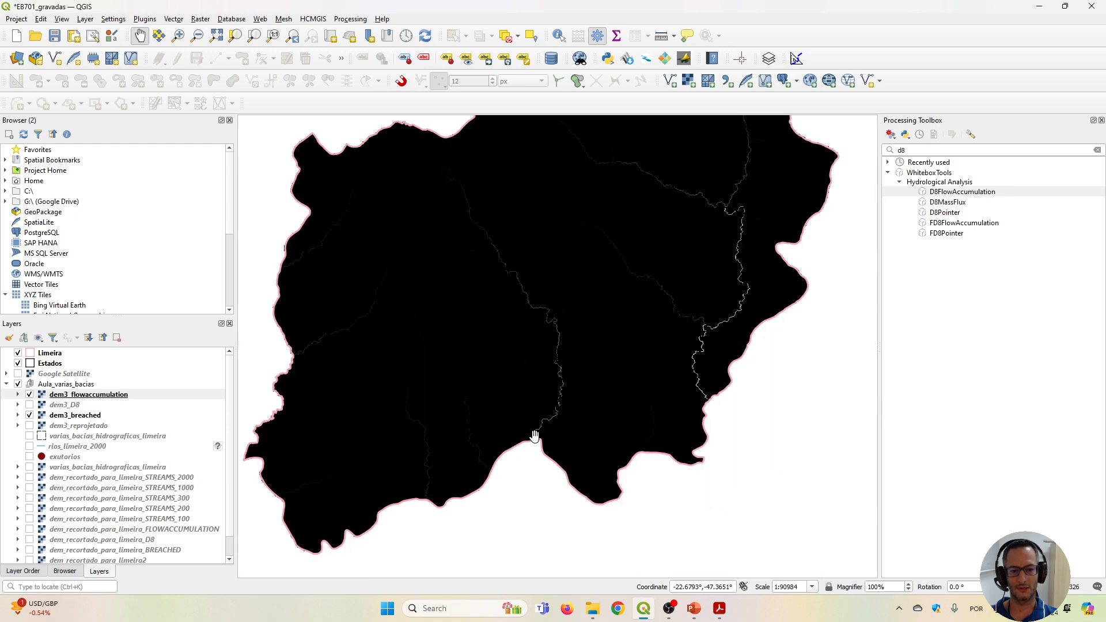
{"action": "scroll", "coordinate": [524, 447], "scroll_direction": "up", "scroll_amount": 4}
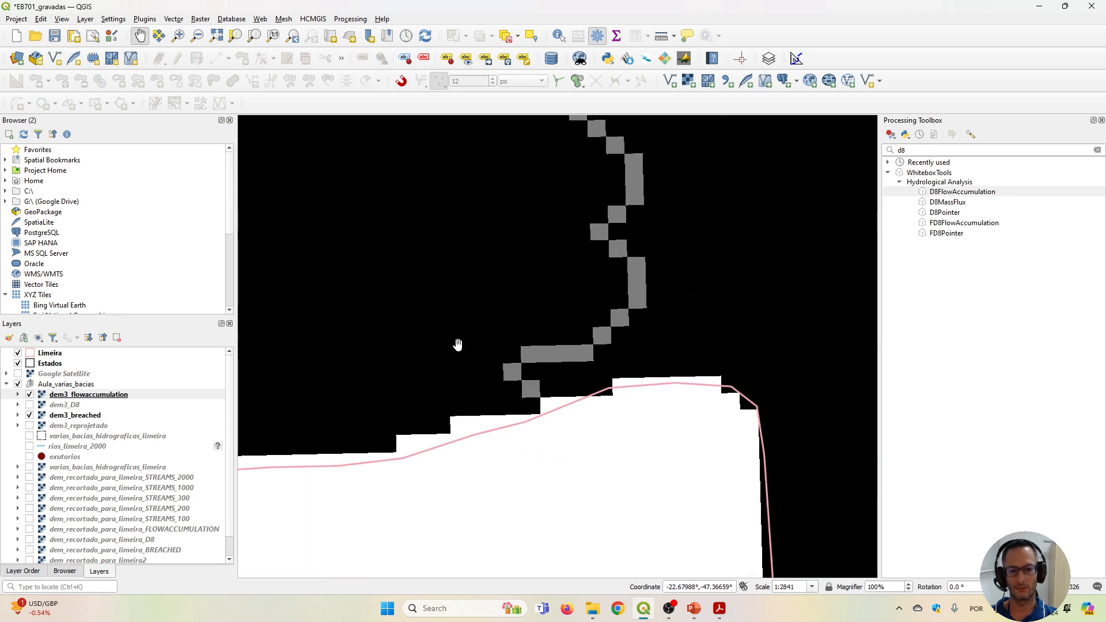
{"action": "scroll", "coordinate": [458, 344], "scroll_direction": "up", "scroll_amount": 5}
{"action": "left_click_drag", "start_coordinate": [588, 426], "coordinate": [572, 403]}
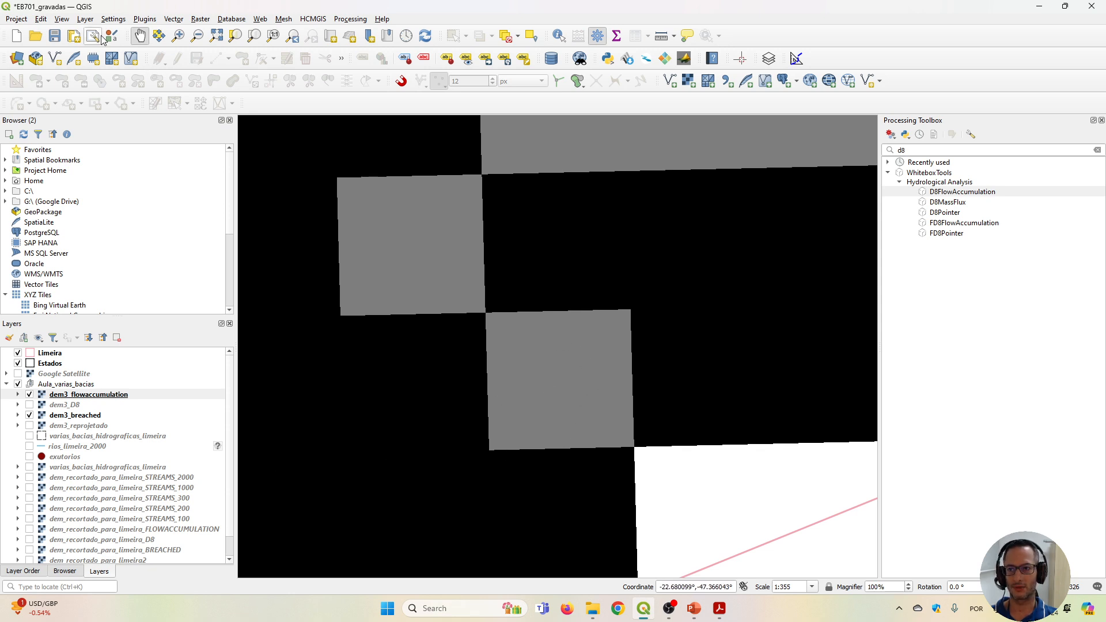
Start a new shapefile layer and set its file name to dem3_exutorio in the EB701 folder.
{"action": "left_click", "coordinate": [85, 19]}
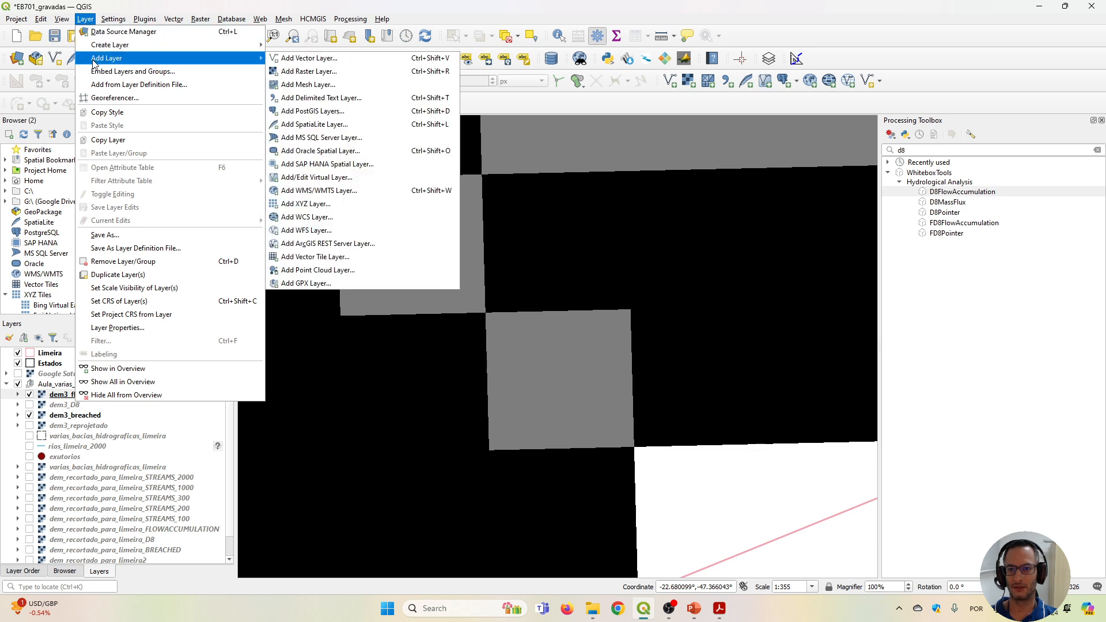
{"action": "mouse_move", "coordinate": [160, 49]}
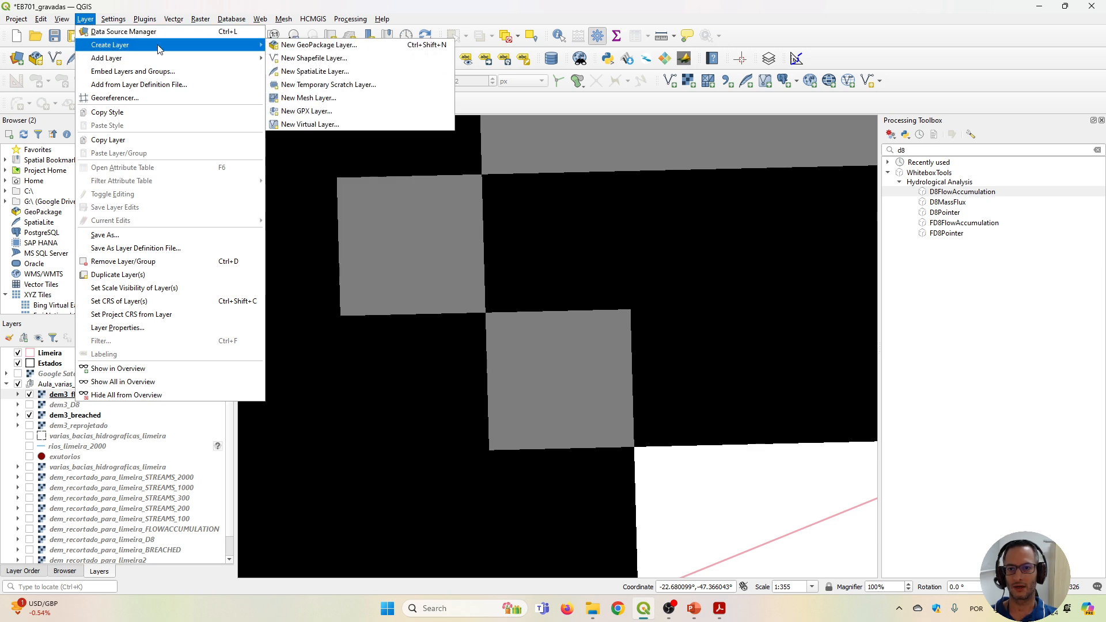
{"action": "left_click", "coordinate": [316, 58]}
{"action": "left_click_drag", "start_coordinate": [530, 18], "coordinate": [610, 105]}
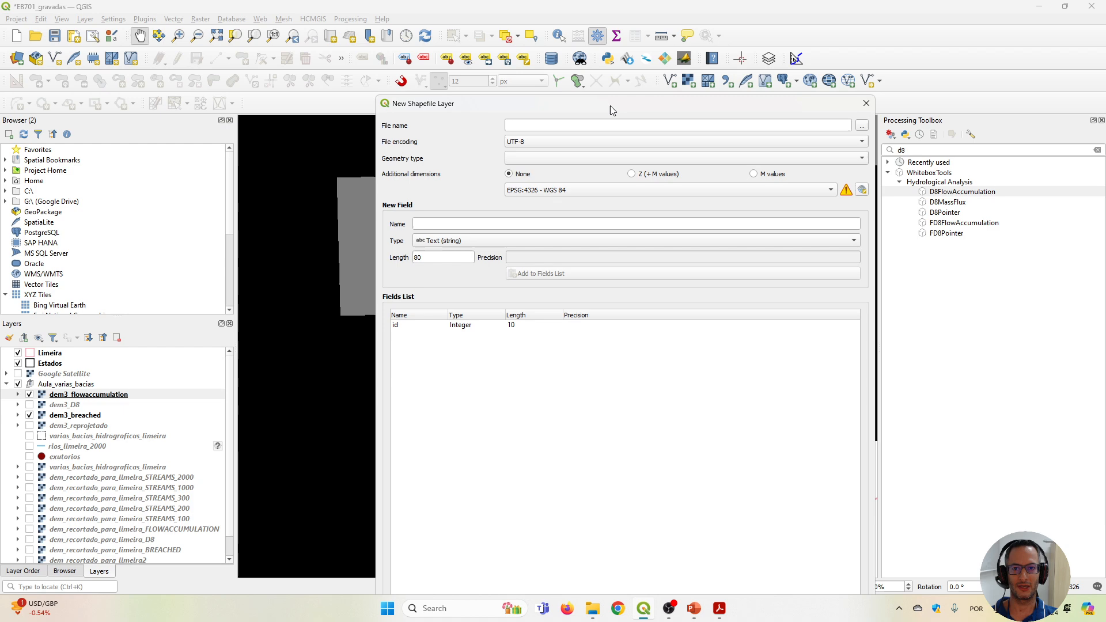
{"action": "left_click", "coordinate": [867, 126]}
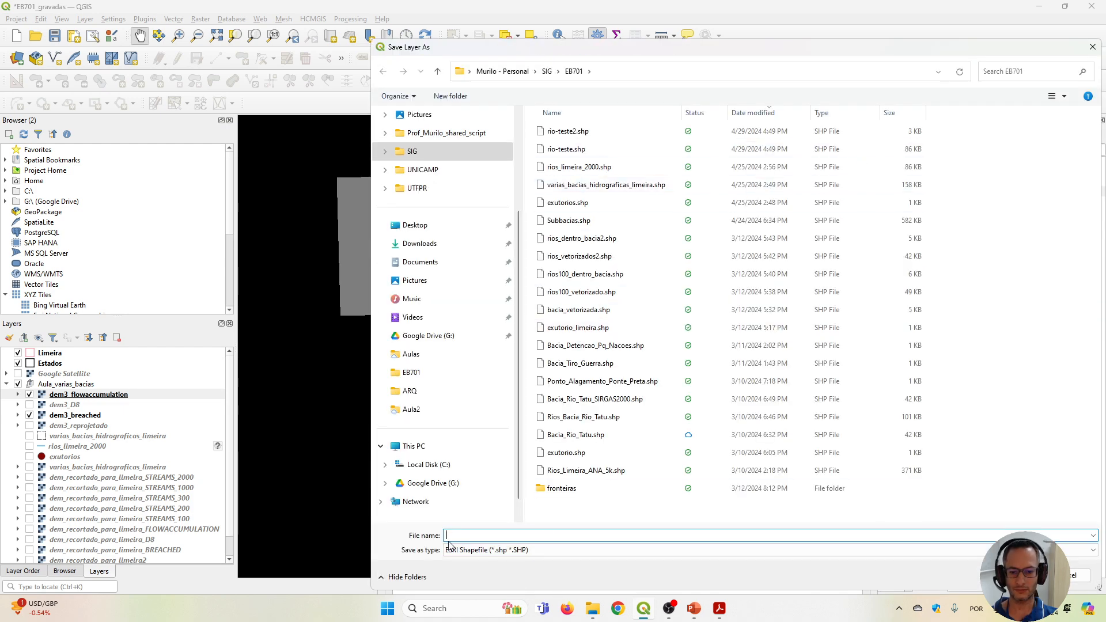
{"action": "type", "text": "exuto"}
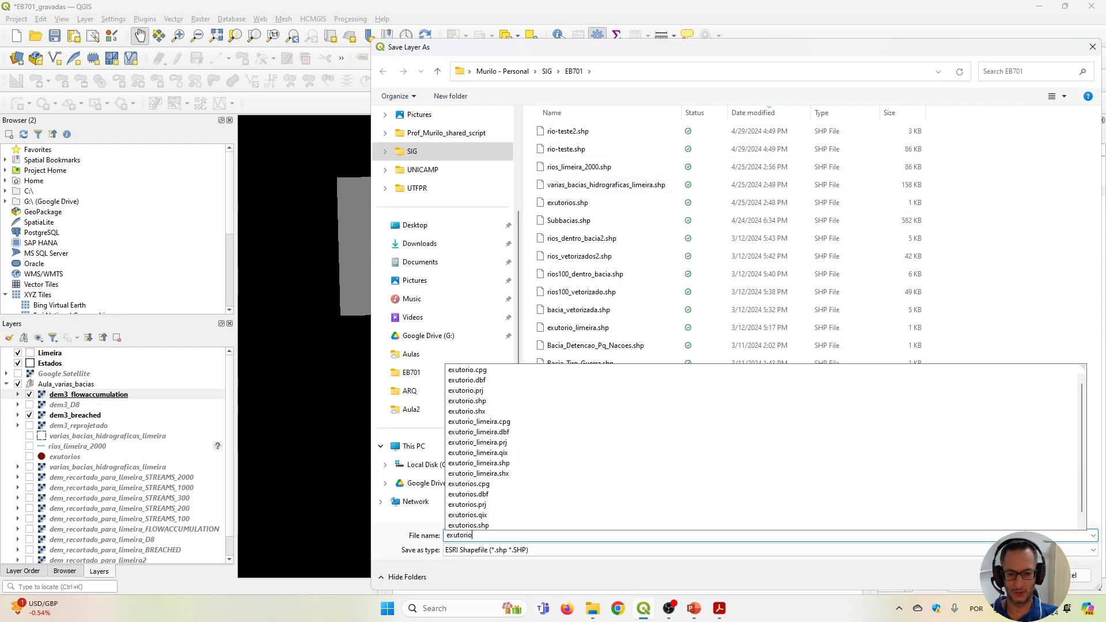
{"action": "type", "text": "rio"}
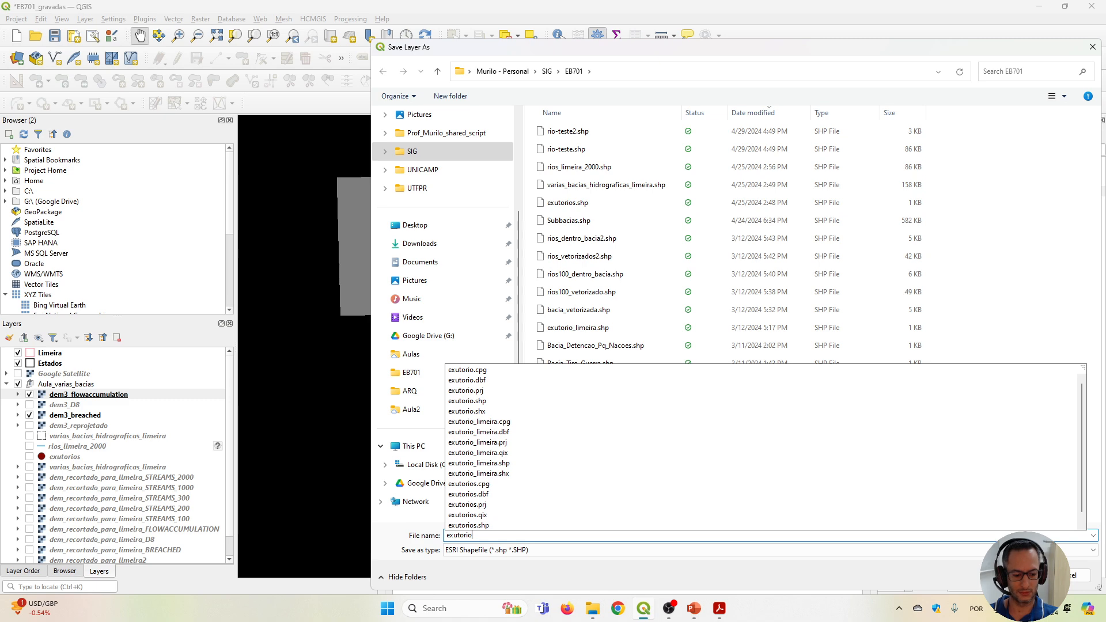
{"action": "key", "text": "Home"}
{"action": "type", "text": "dem3_"}
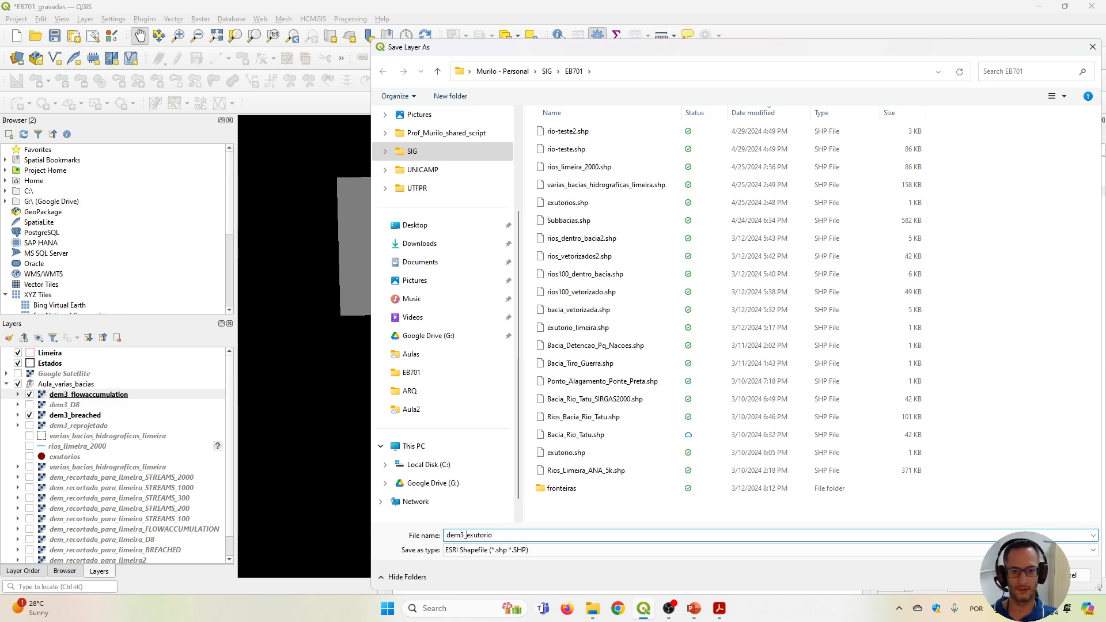
{"action": "key", "text": "Return"}
Create the dem3_exutorio shapefile with Point geometry and the EPSG:32722 - WGS 84 / UTM zone 22S coordinate system.
{"action": "left_click", "coordinate": [698, 191]}
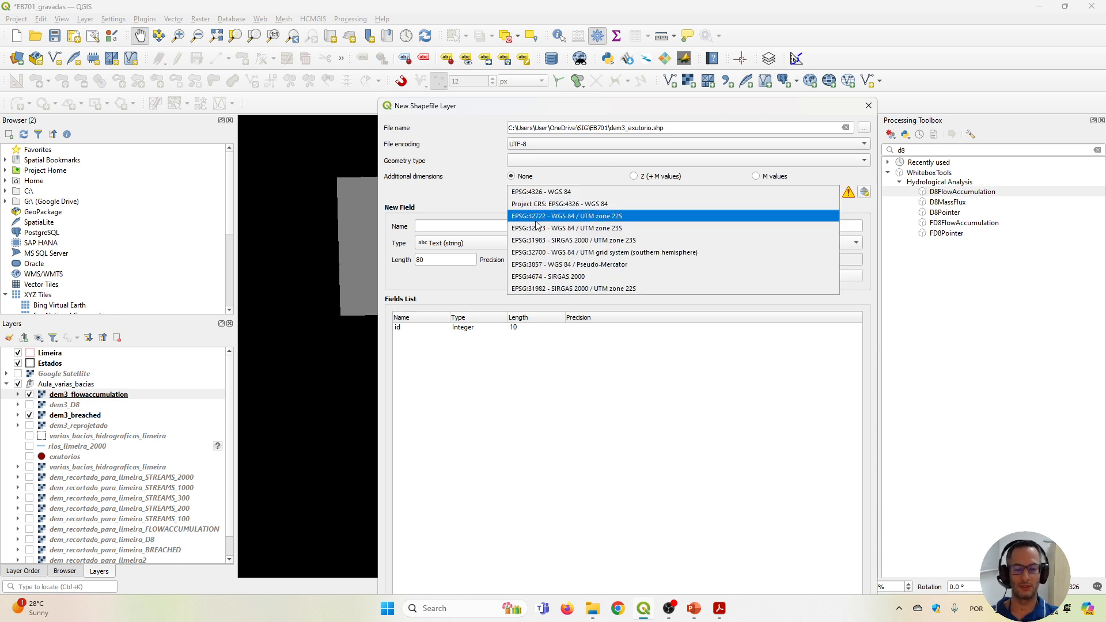
{"action": "left_click", "coordinate": [605, 219]}
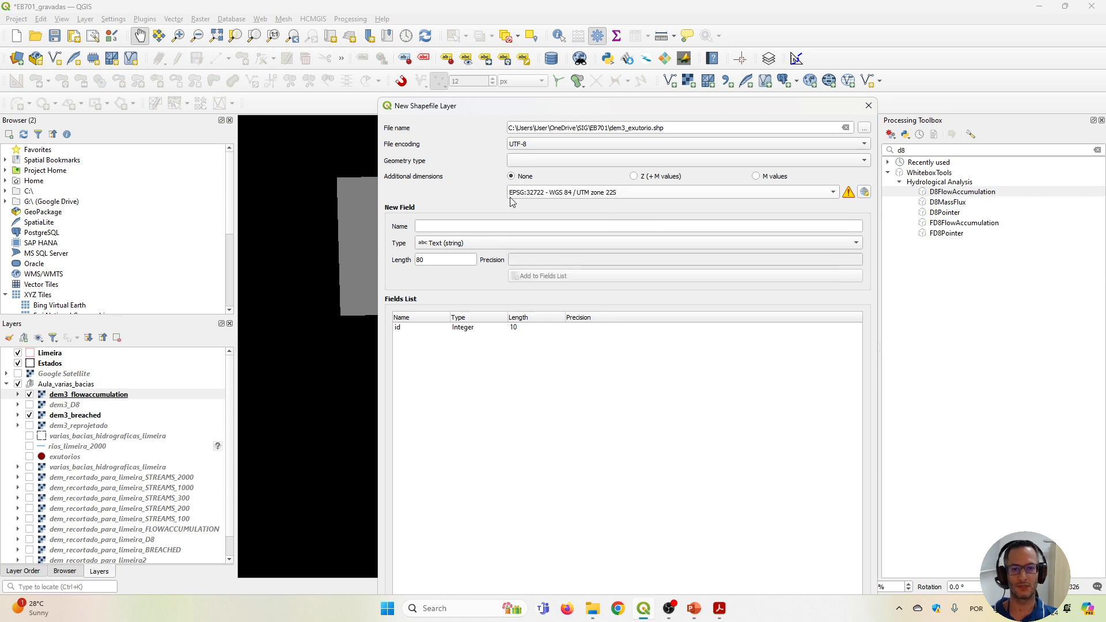
{"action": "left_click", "coordinate": [787, 160]}
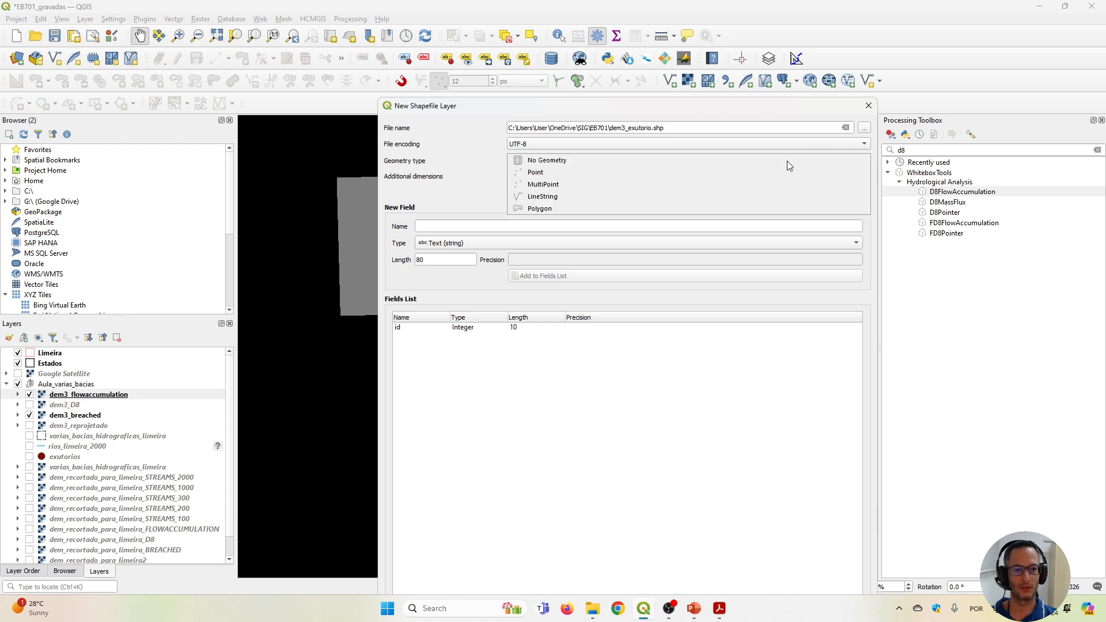
{"action": "left_click", "coordinate": [536, 172]}
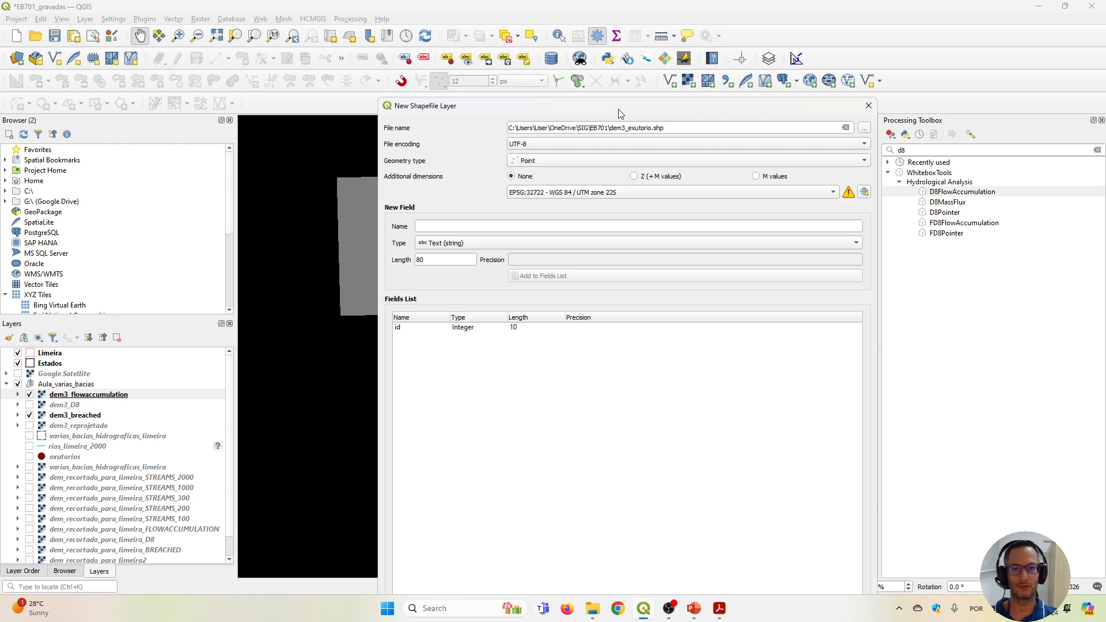
{"action": "left_click_drag", "start_coordinate": [620, 113], "coordinate": [523, 17]}
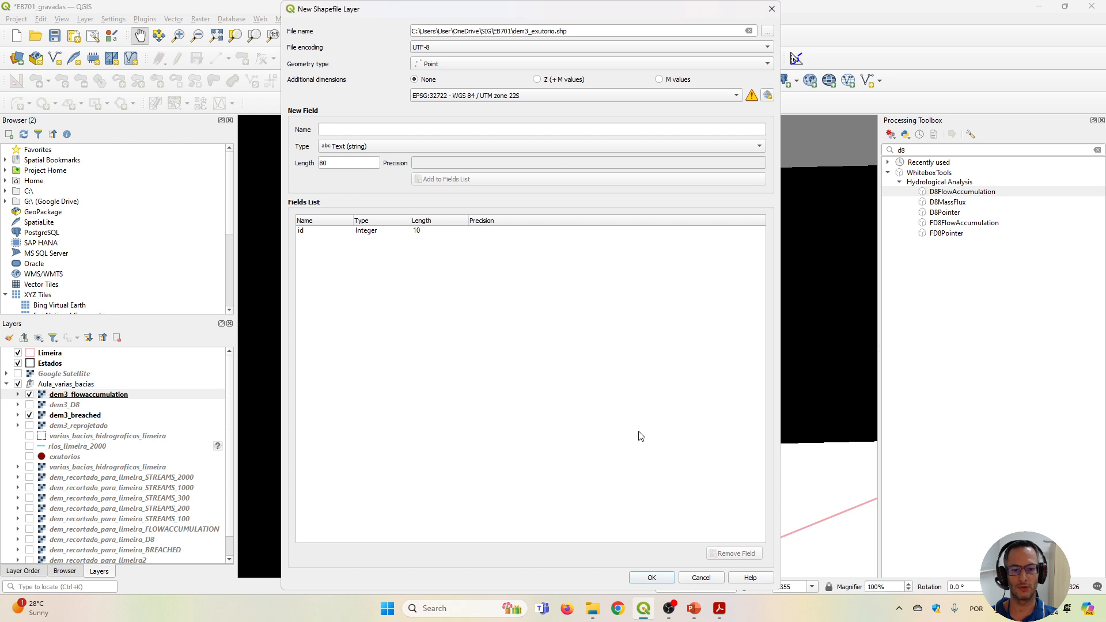
{"action": "left_click", "coordinate": [652, 577]}
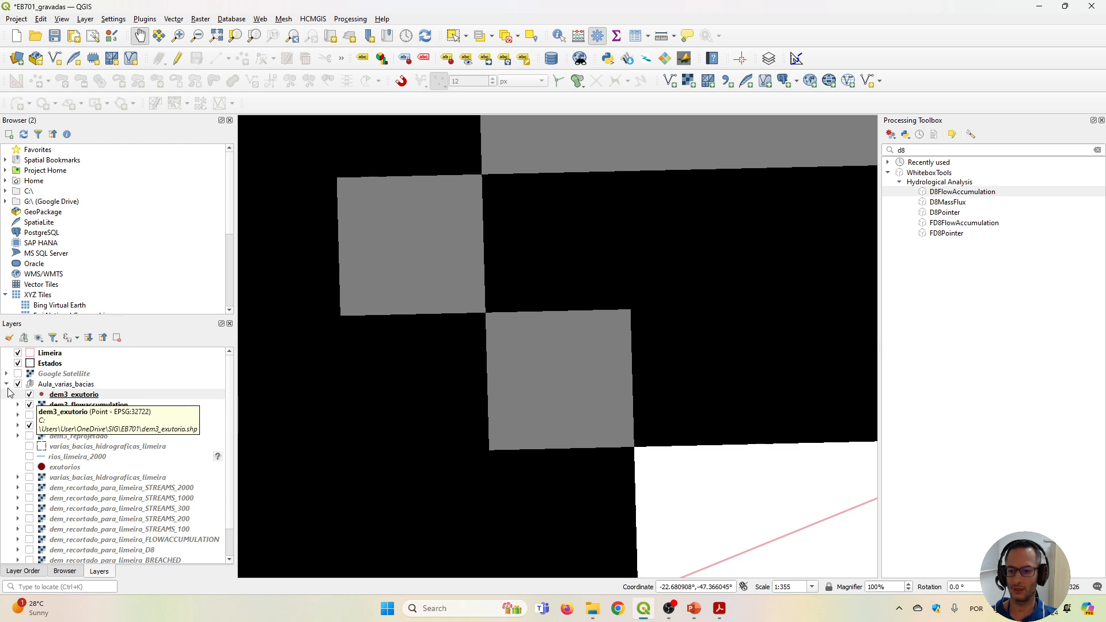
Move the dem3 layers out of the Aula_varias_bacias group, placing dem3_exutorio above dem3_flowaccumulation, and hide and collapse the group.
{"action": "left_click_drag", "start_coordinate": [72, 399], "coordinate": [115, 376]}
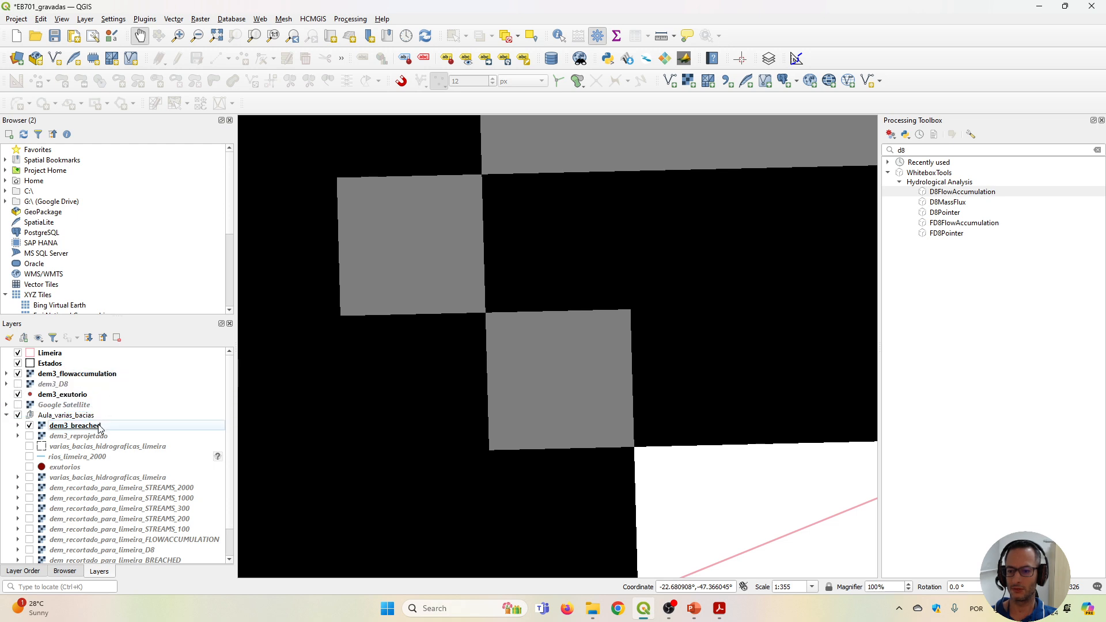
{"action": "left_click_drag", "start_coordinate": [98, 426], "coordinate": [162, 391]}
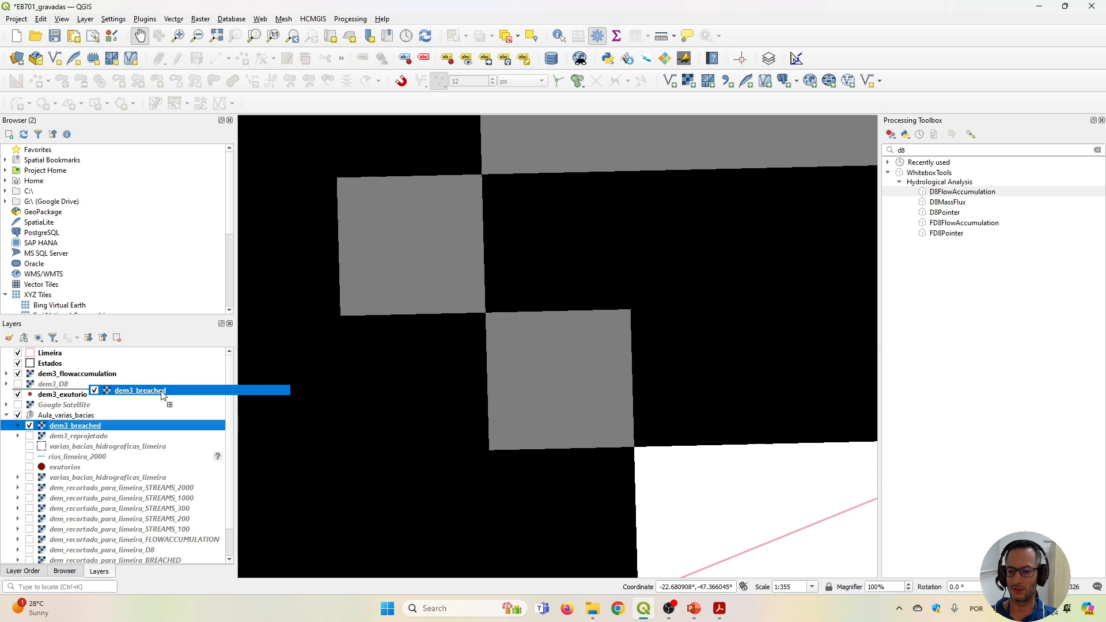
{"action": "left_click_drag", "start_coordinate": [161, 396], "coordinate": [163, 395]}
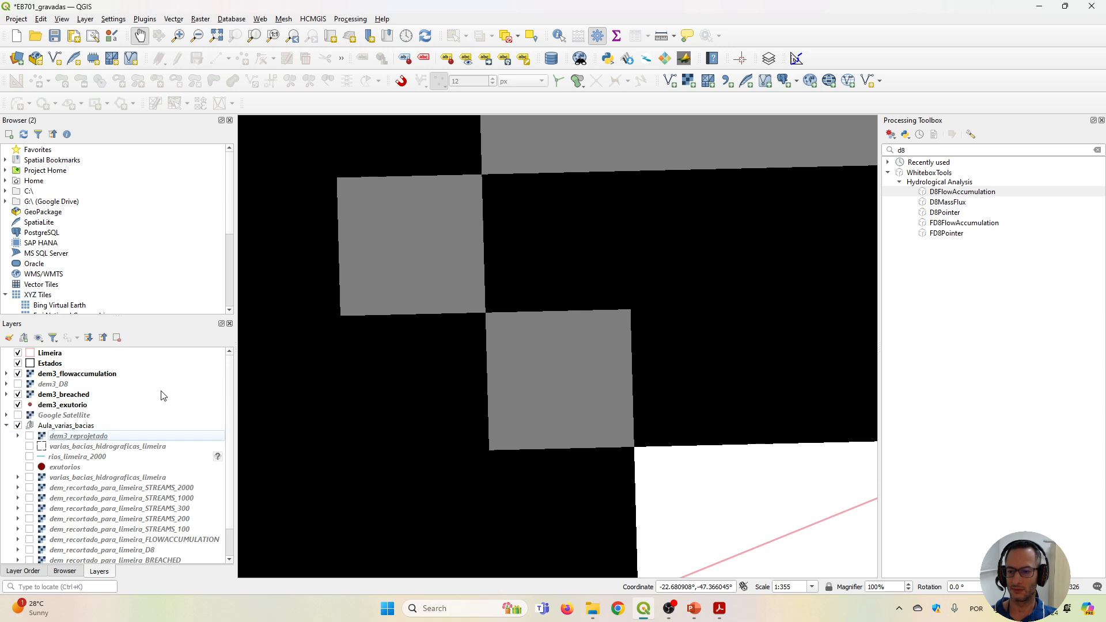
{"action": "left_click_drag", "start_coordinate": [75, 410], "coordinate": [151, 373]}
{"action": "left_click_drag", "start_coordinate": [78, 437], "coordinate": [138, 416]}
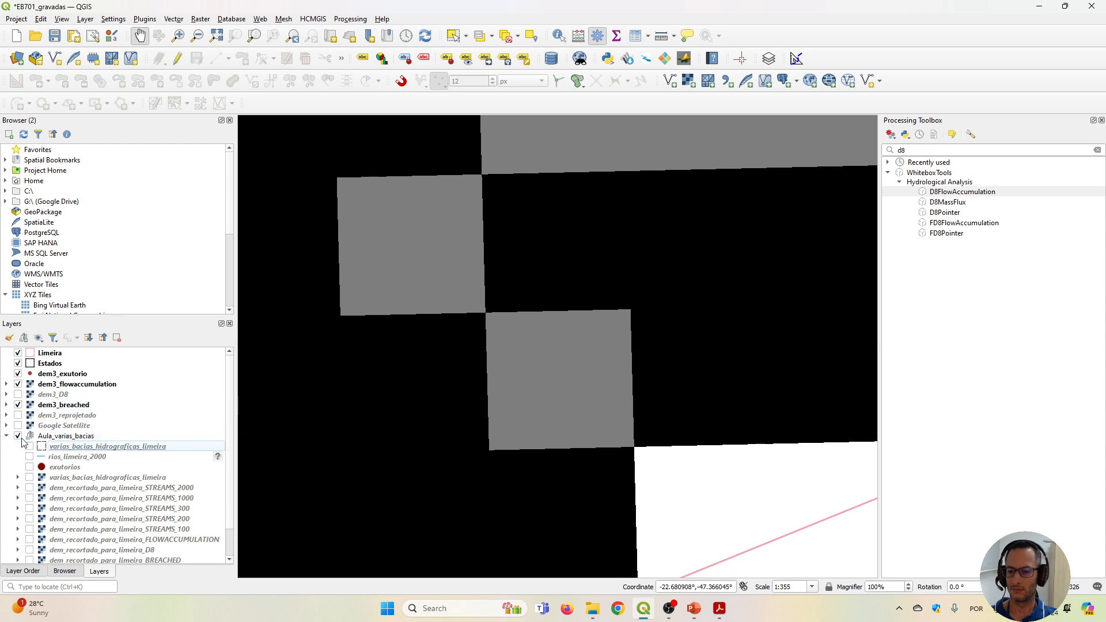
{"action": "left_click", "coordinate": [7, 436]}
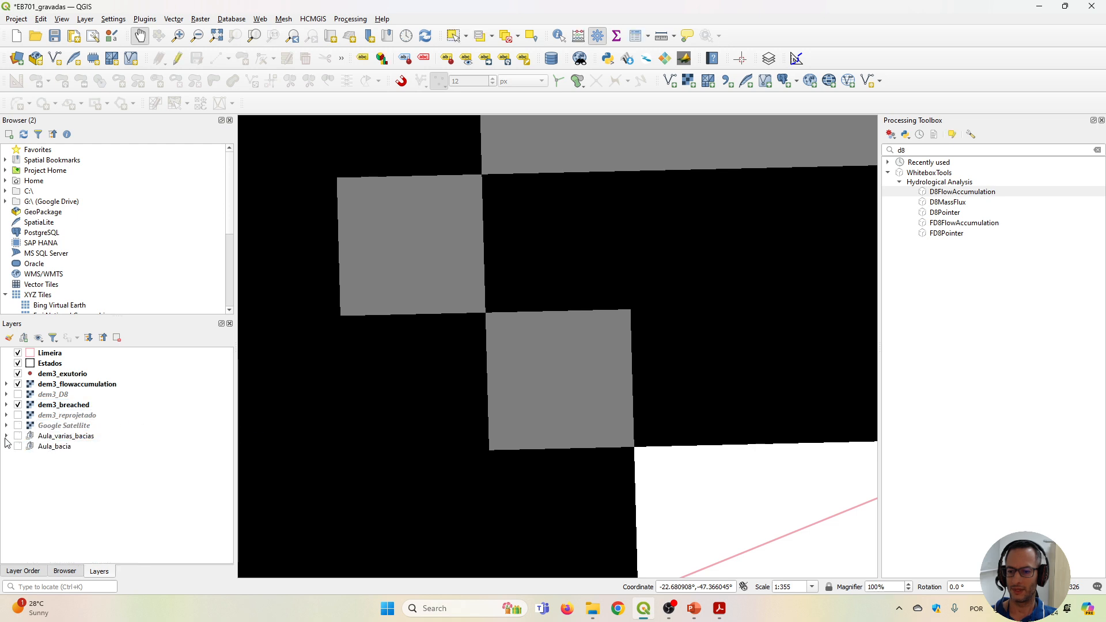
Add an outlet point with id 1 to dem3_exutorio at the centre of the stream's last flow accumulation pixel and save the layer edits.
{"action": "left_click", "coordinate": [48, 373]}
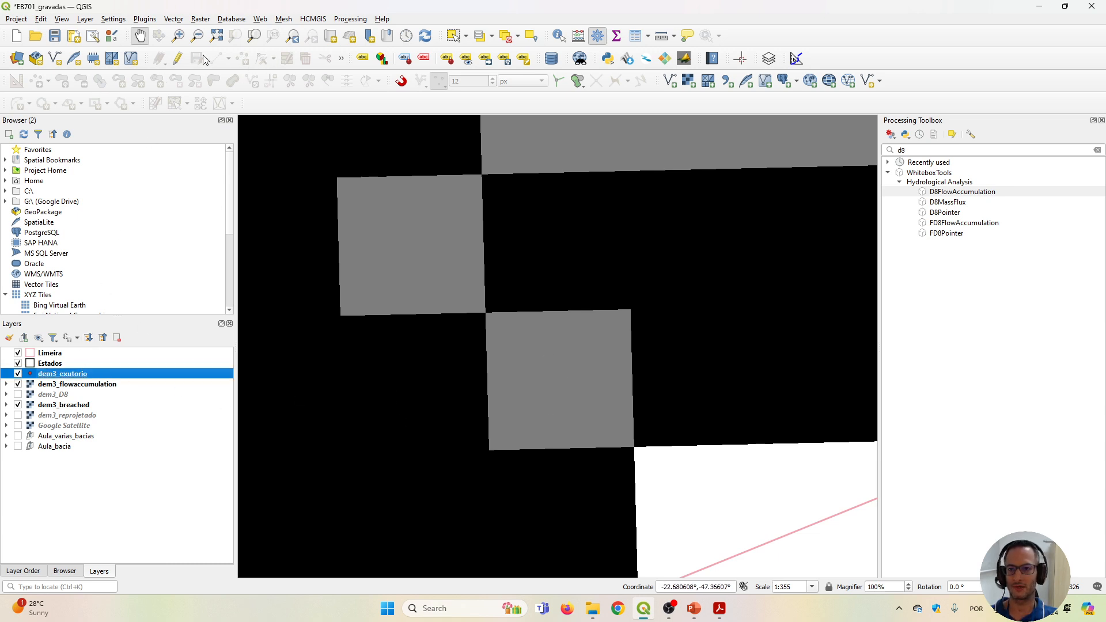
{"action": "left_click", "coordinate": [177, 58]}
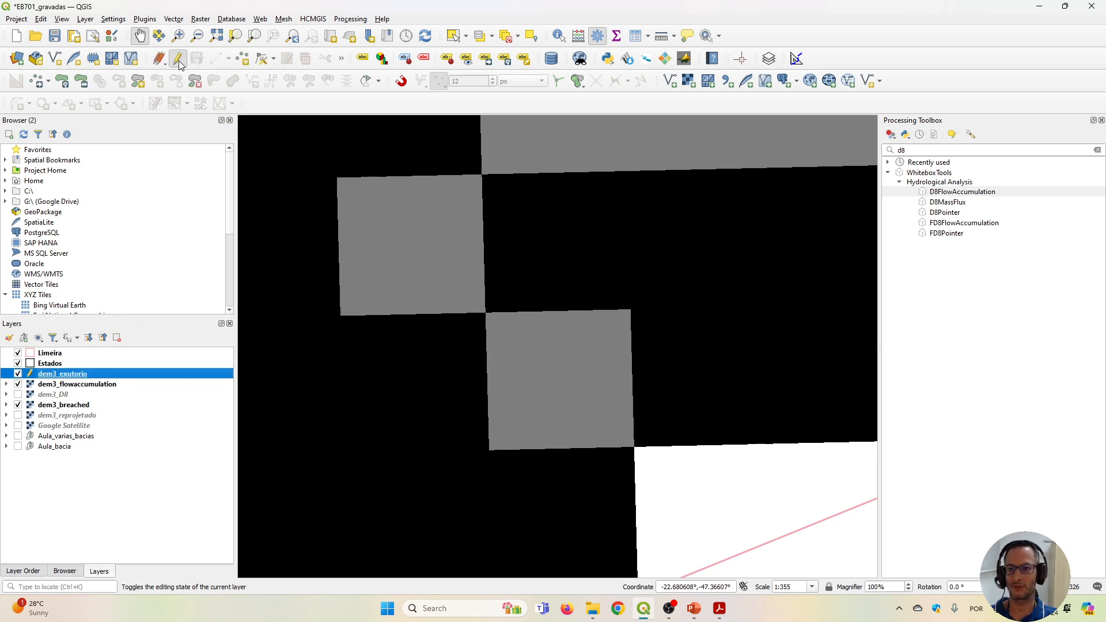
{"action": "left_click", "coordinate": [240, 60]}
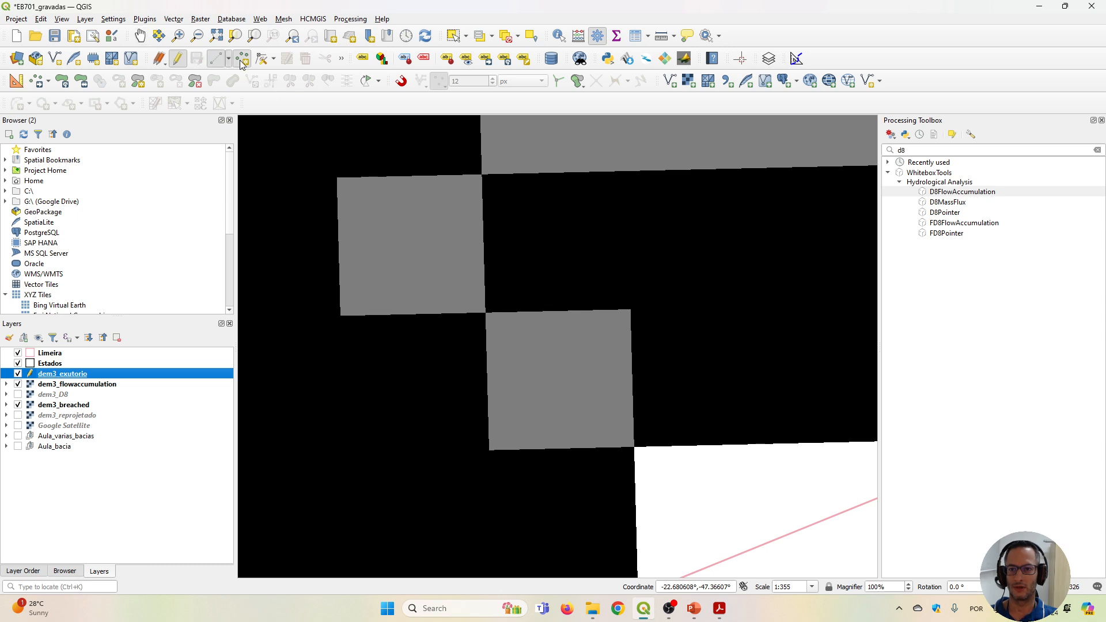
{"action": "left_click", "coordinate": [555, 389]}
{"action": "type", "text": "1"}
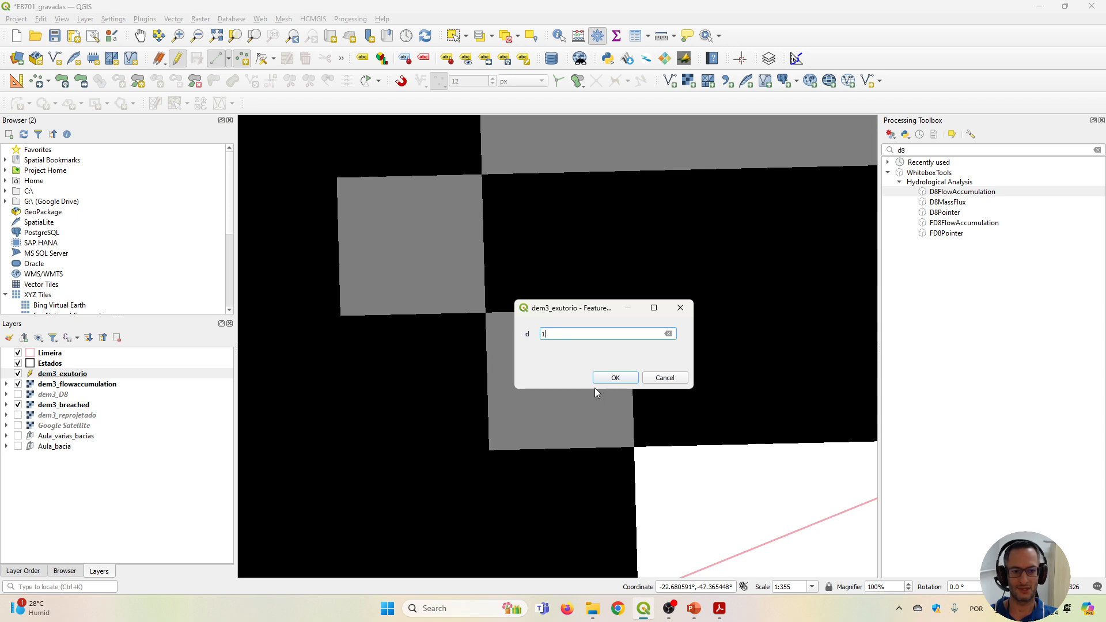
{"action": "left_click", "coordinate": [613, 378]}
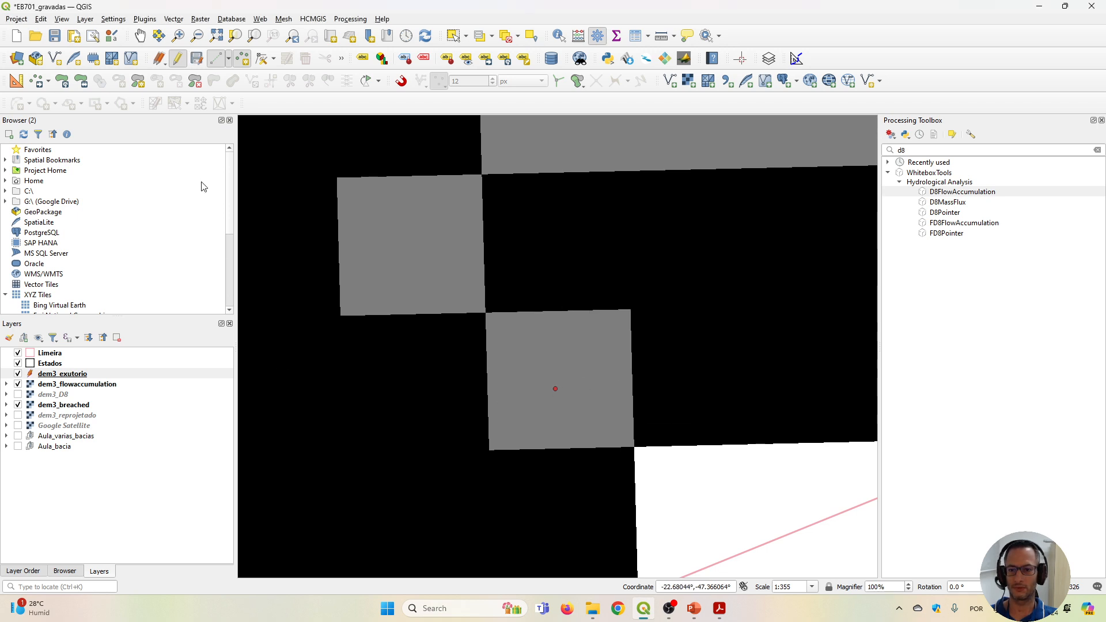
{"action": "left_click", "coordinate": [157, 59]}
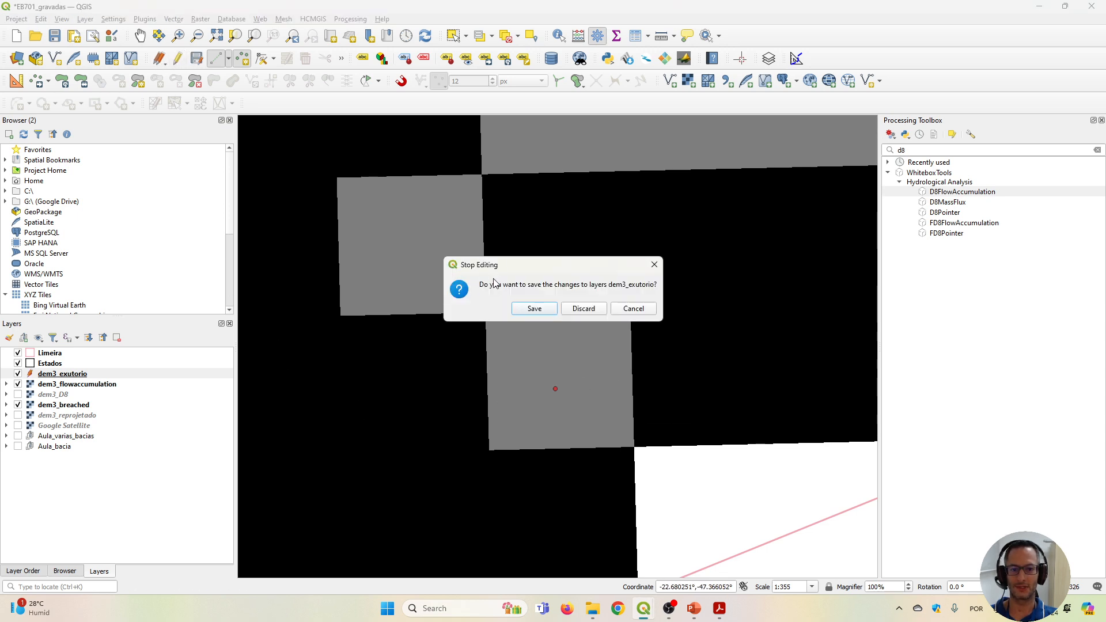
{"action": "left_click", "coordinate": [535, 309]}
Set the dem3_exutorio marker size to 4 millimetres.
{"action": "scroll", "coordinate": [544, 372], "scroll_direction": "down", "scroll_amount": 3}
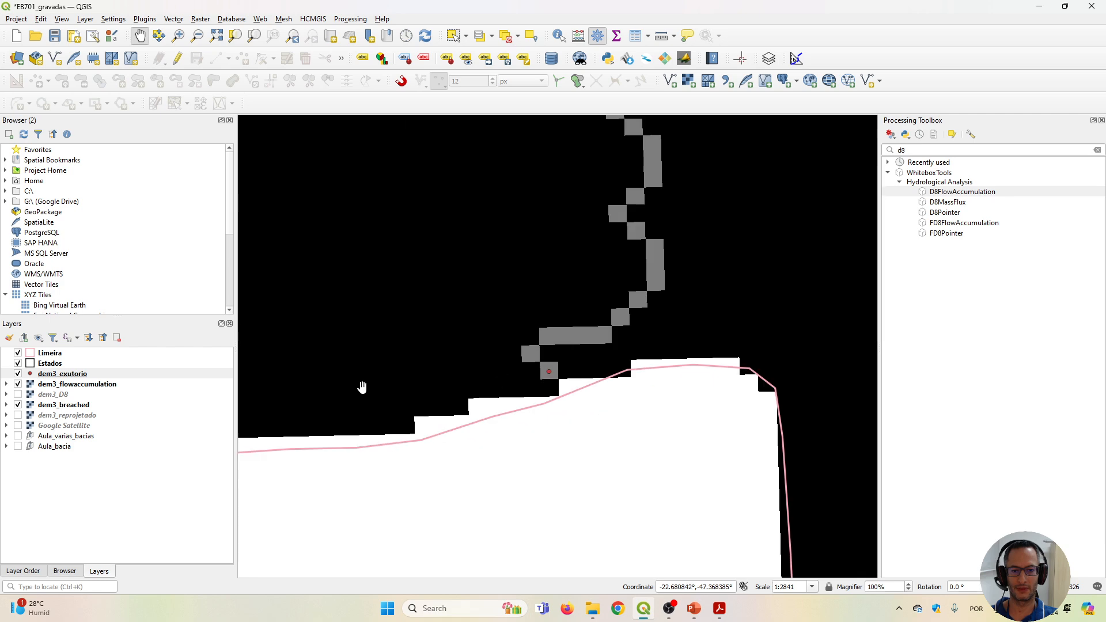
{"action": "right_click", "coordinate": [44, 376]}
{"action": "left_click", "coordinate": [70, 373]}
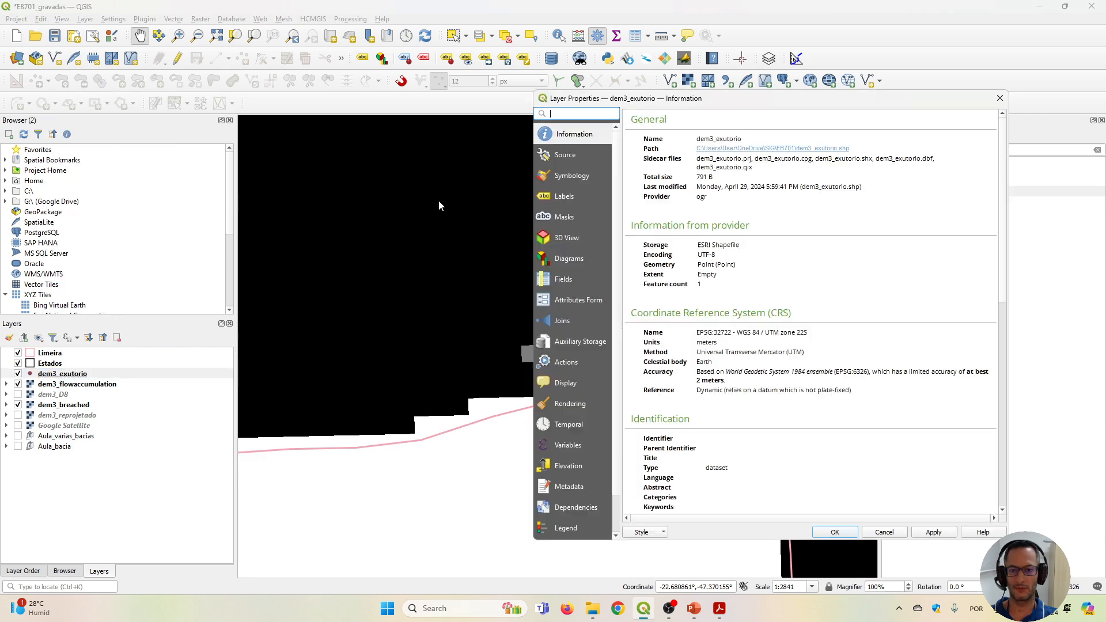
{"action": "left_click", "coordinate": [569, 174]}
{"action": "left_click", "coordinate": [654, 257]}
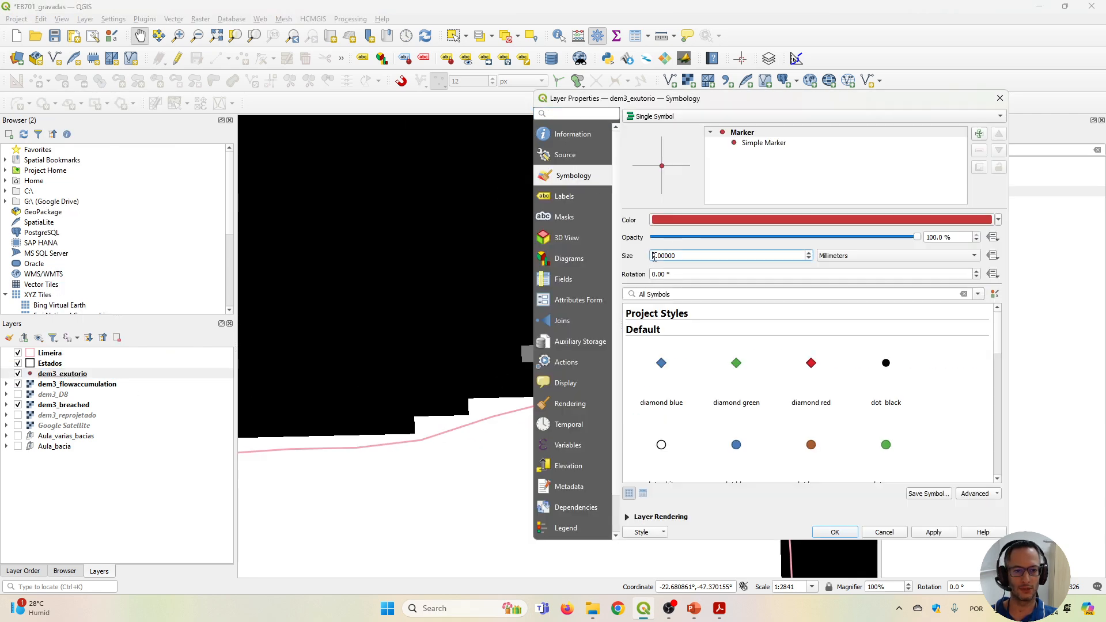
{"action": "type", "text": "4"}
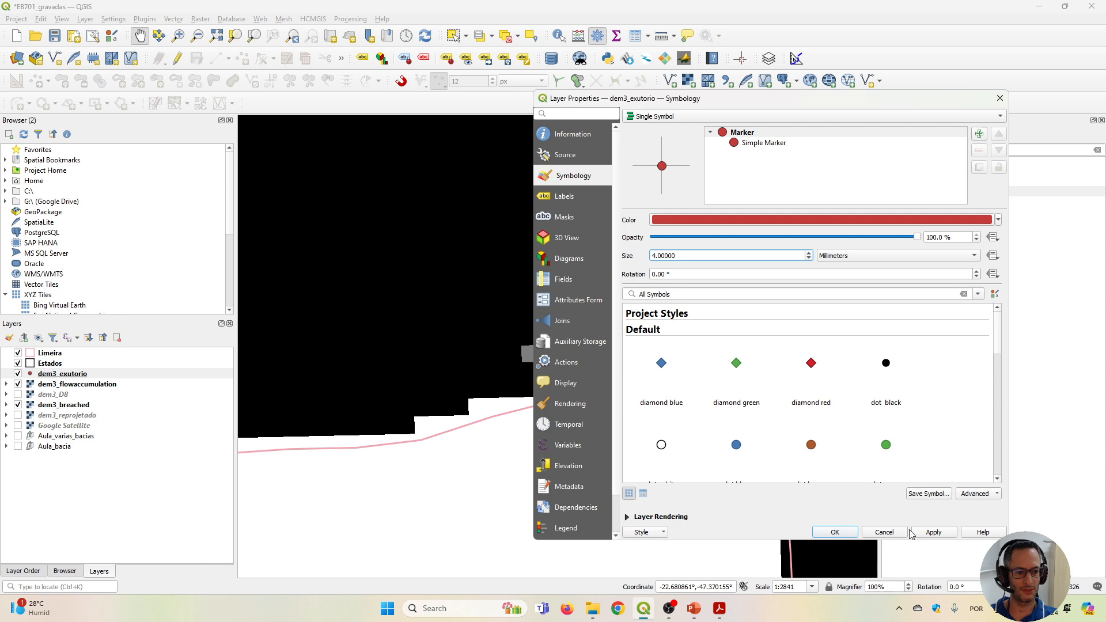
{"action": "left_click", "coordinate": [933, 532]}
{"action": "left_click", "coordinate": [835, 532]}
Find and open the WhiteboxTools Watershed tool and choose dem3_D8 as its D8 pointer file.
{"action": "scroll", "coordinate": [583, 337], "scroll_direction": "down", "scroll_amount": 2}
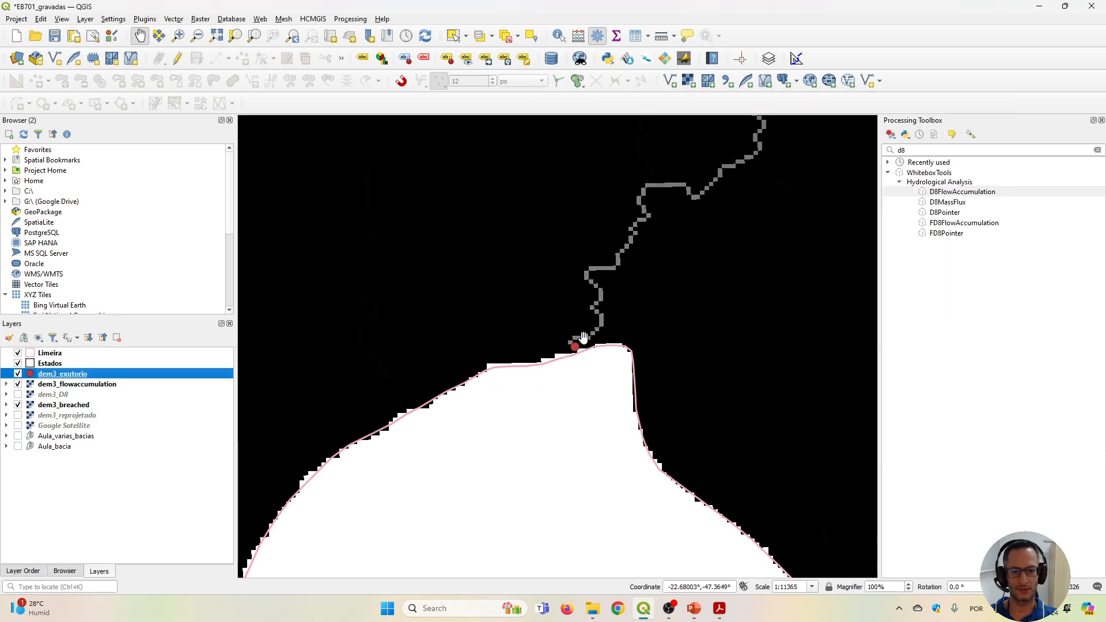
{"action": "scroll", "coordinate": [583, 337], "scroll_direction": "down", "scroll_amount": 1}
{"action": "scroll", "coordinate": [588, 311], "scroll_direction": "down", "scroll_amount": 1}
{"action": "left_click_drag", "start_coordinate": [587, 311], "coordinate": [574, 459]}
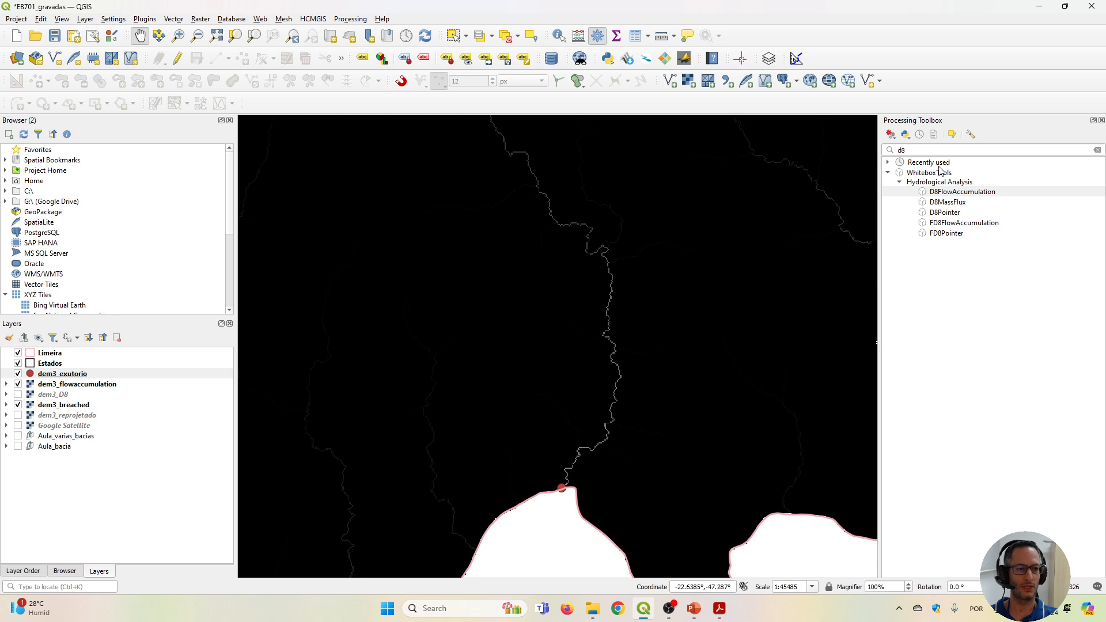
{"action": "left_click", "coordinate": [905, 150]}
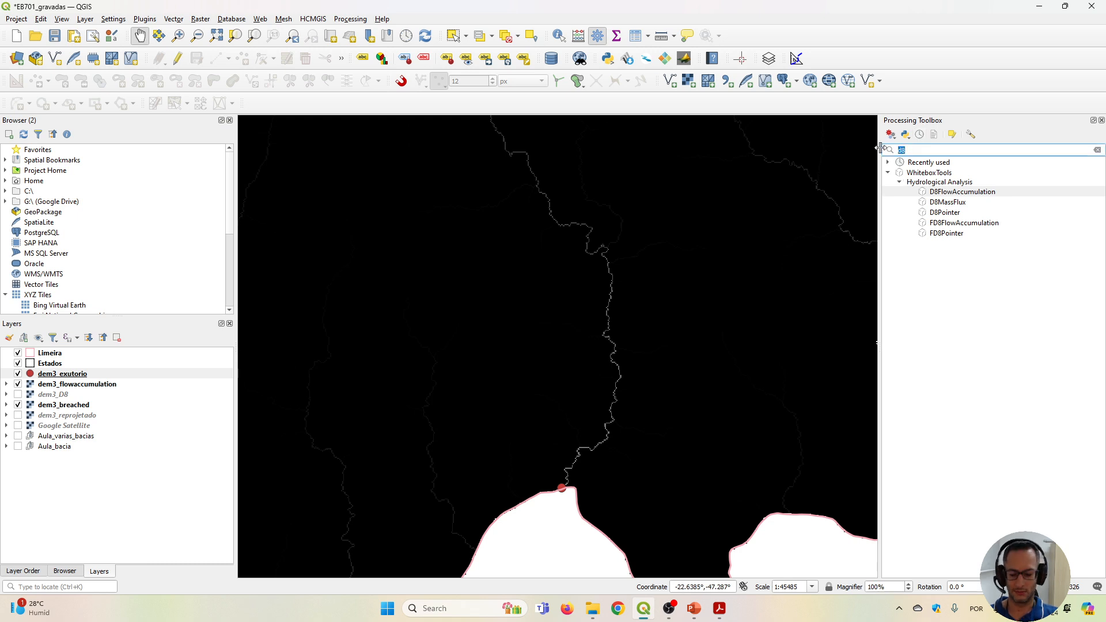
{"action": "type", "text": "water"}
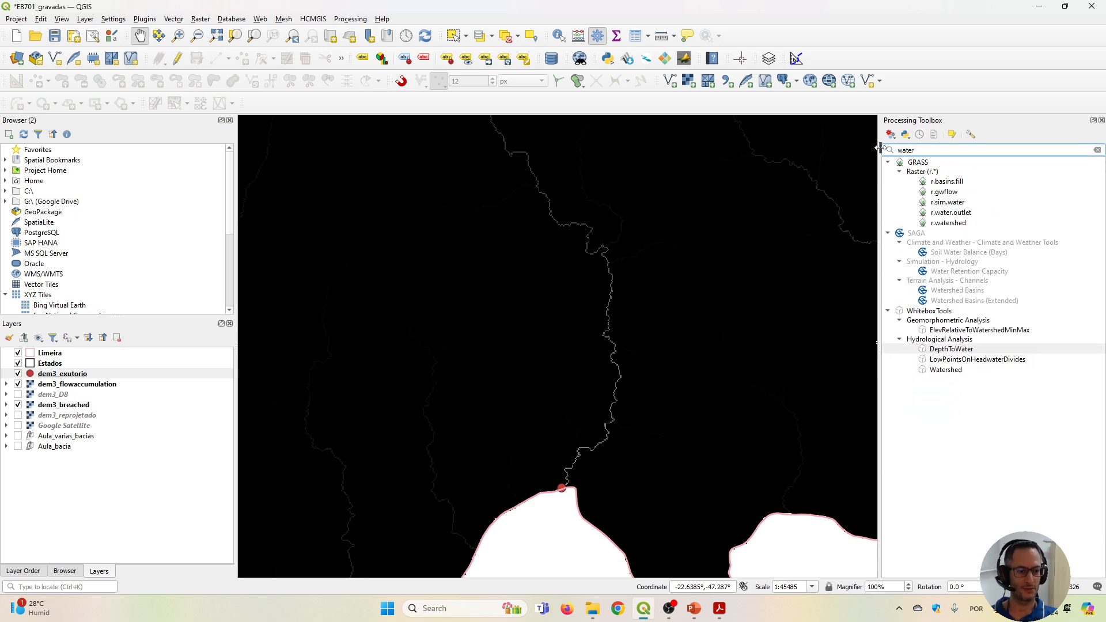
{"action": "double_click", "coordinate": [939, 372]}
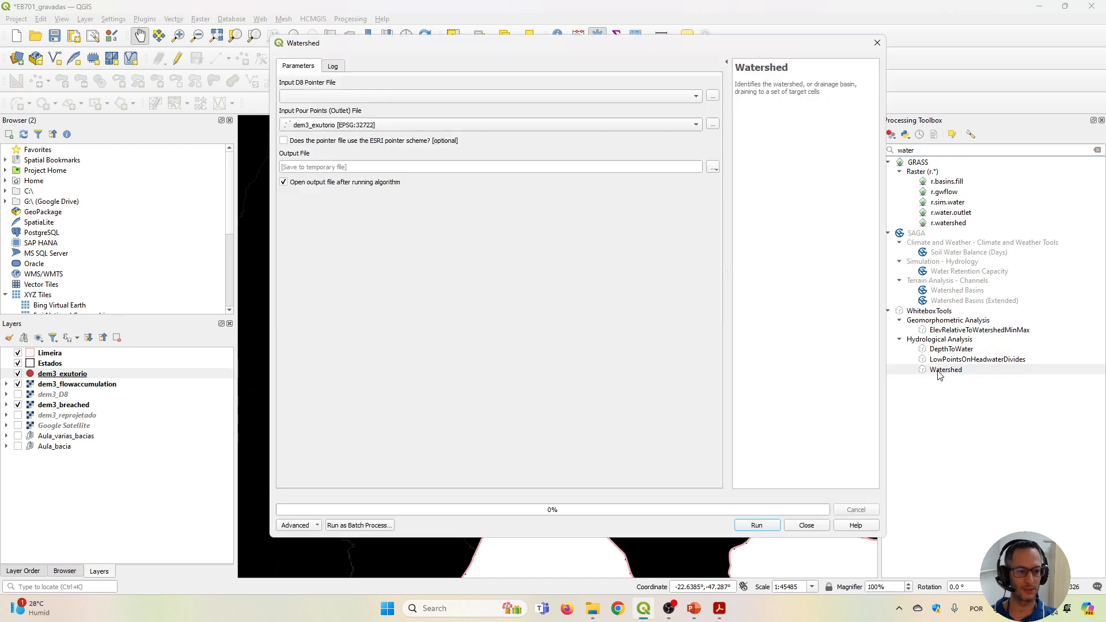
{"action": "left_click", "coordinate": [324, 99]}
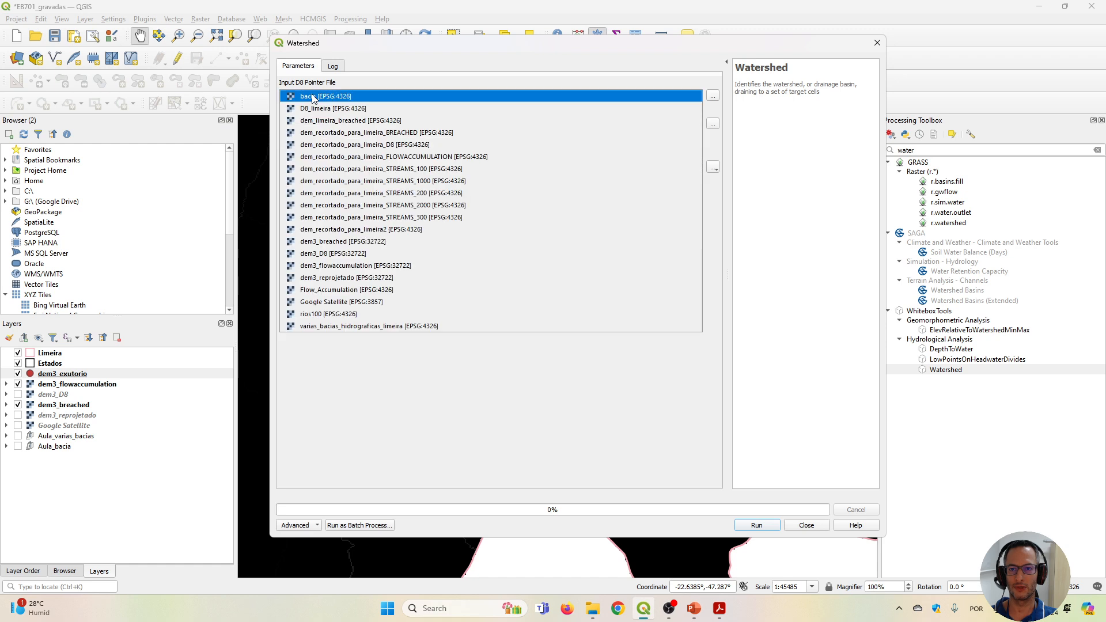
{"action": "left_click", "coordinate": [326, 253]}
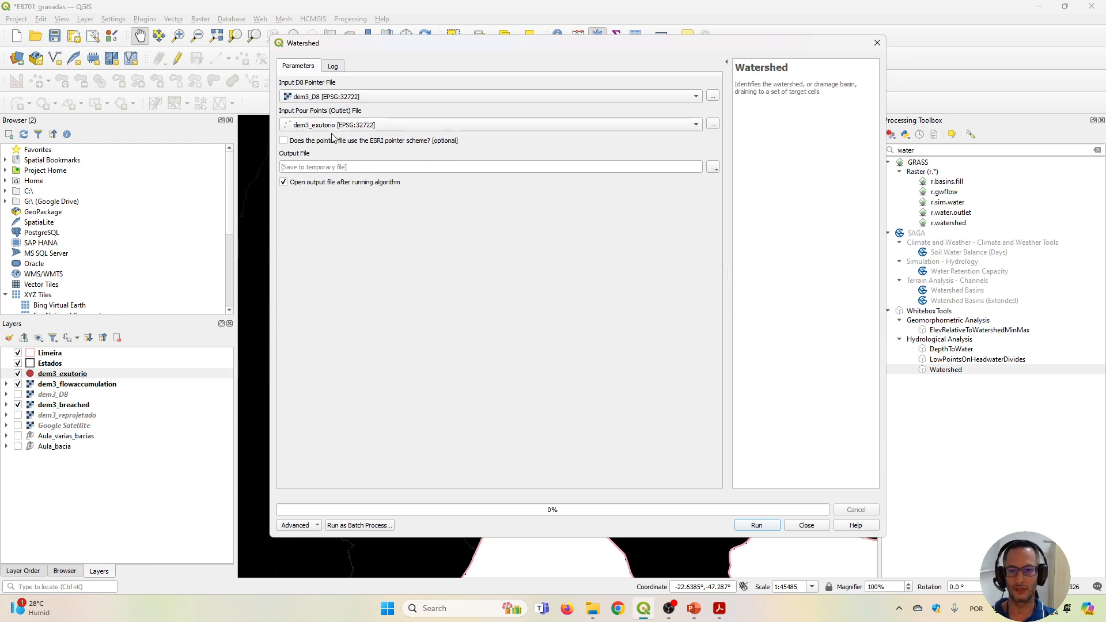
Set the Watershed output file to dem3_watershed in the EB701 folder and run the tool.
{"action": "left_click", "coordinate": [713, 167]}
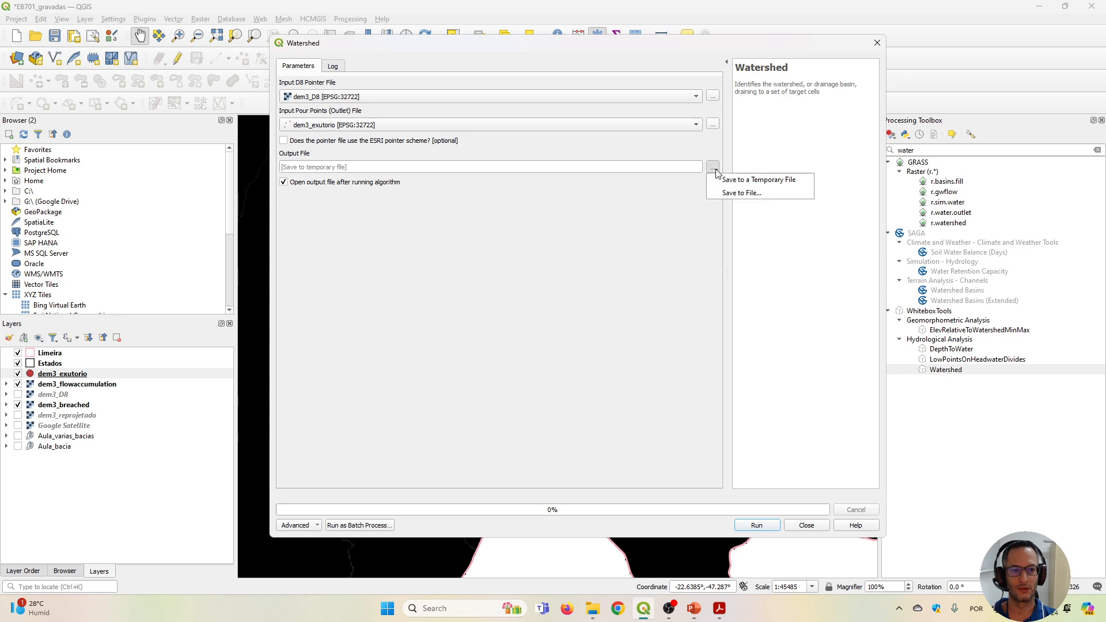
{"action": "left_click", "coordinate": [737, 191]}
{"action": "type", "text": "de"}
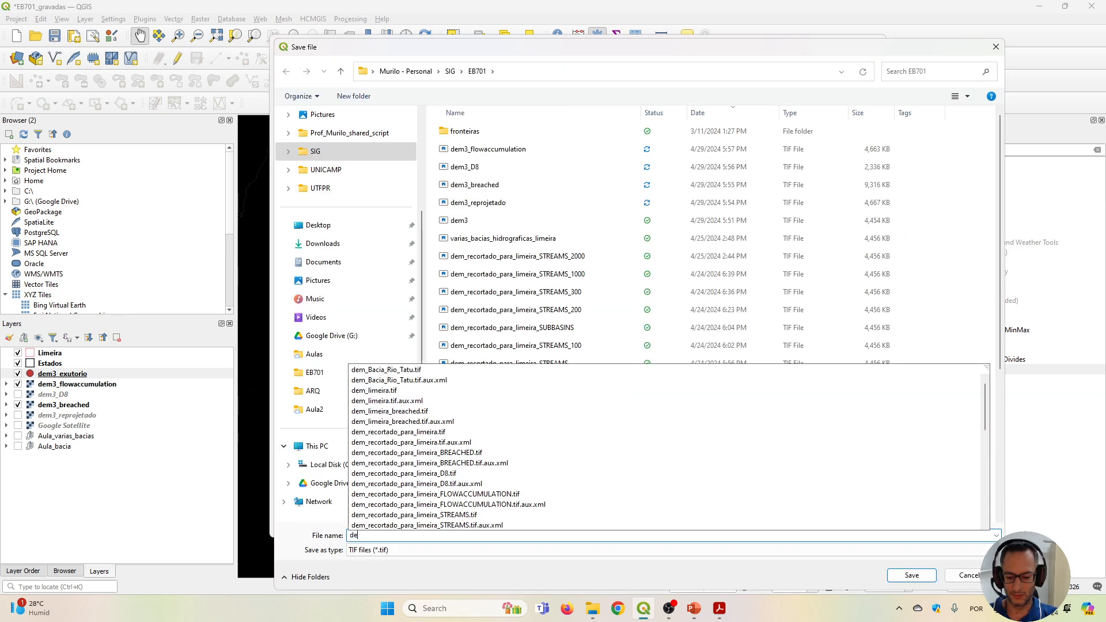
{"action": "type", "text": "m3_ba"}
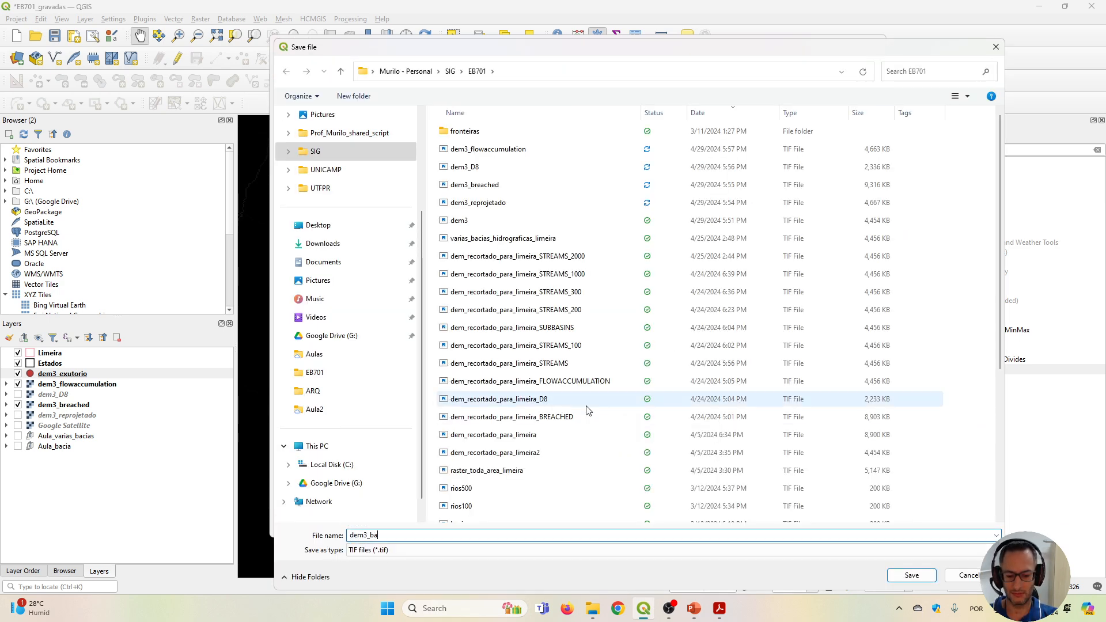
{"action": "type", "text": "ci"}
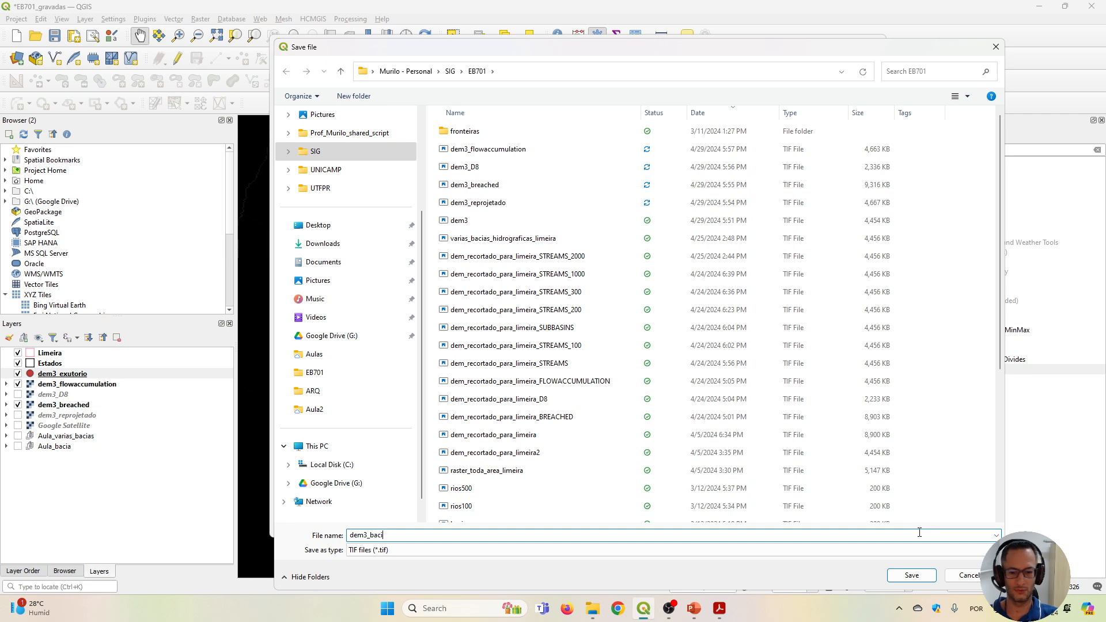
{"action": "key", "text": "BackSpace"}
{"action": "key", "text": "BackSpace"}
{"action": "key", "text": "BackSpace"}
{"action": "key", "text": "BackSpace"}
{"action": "type", "text": "watershed"}
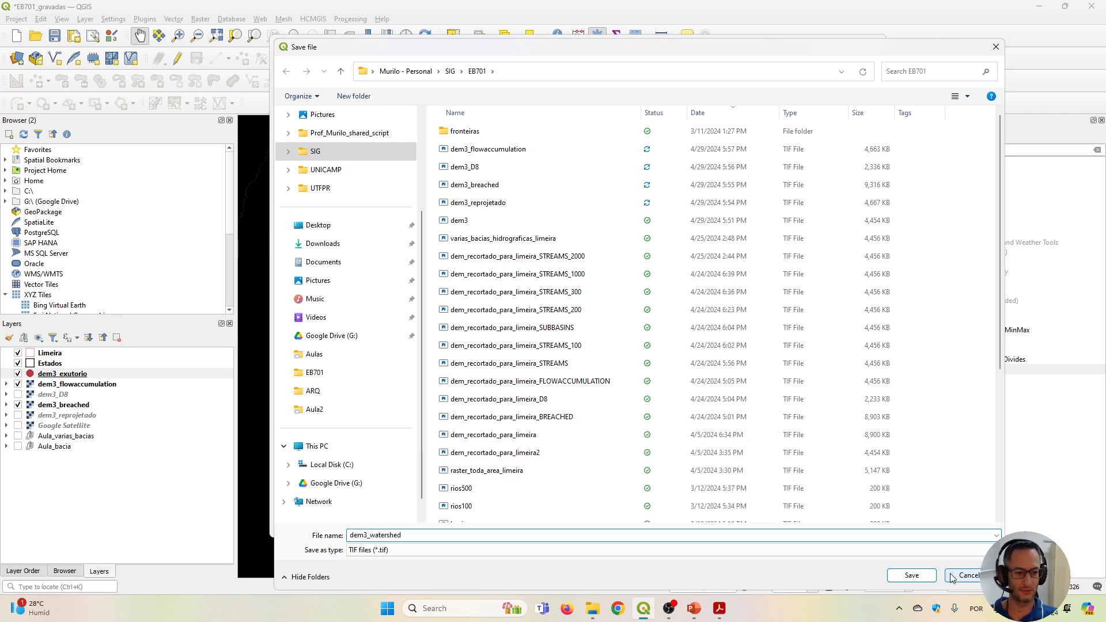
{"action": "key", "text": "Return"}
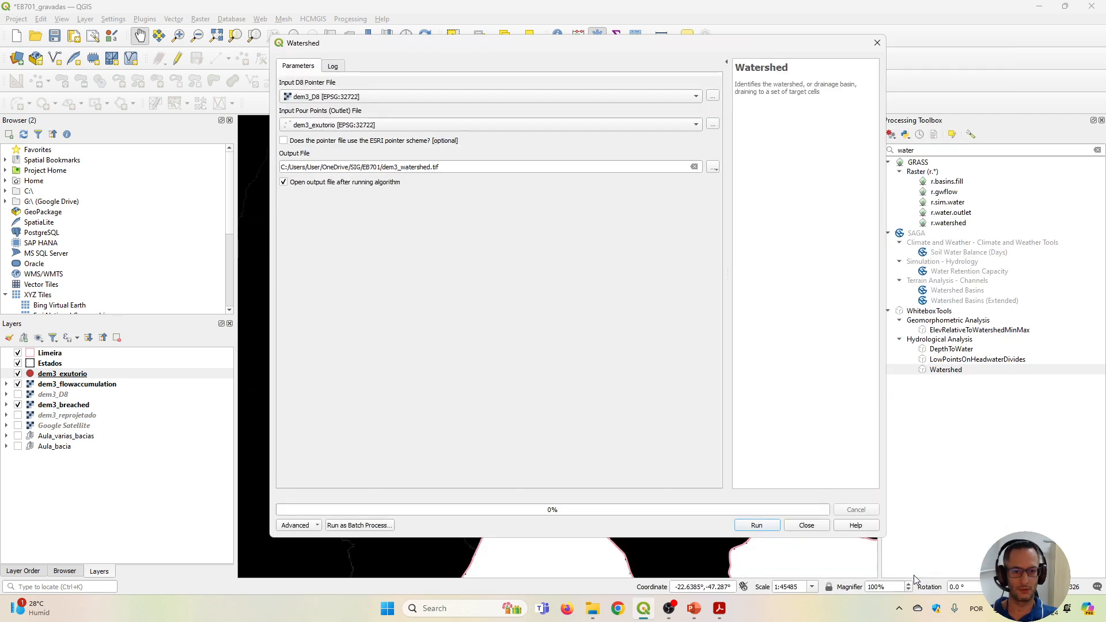
{"action": "left_click", "coordinate": [759, 525]}
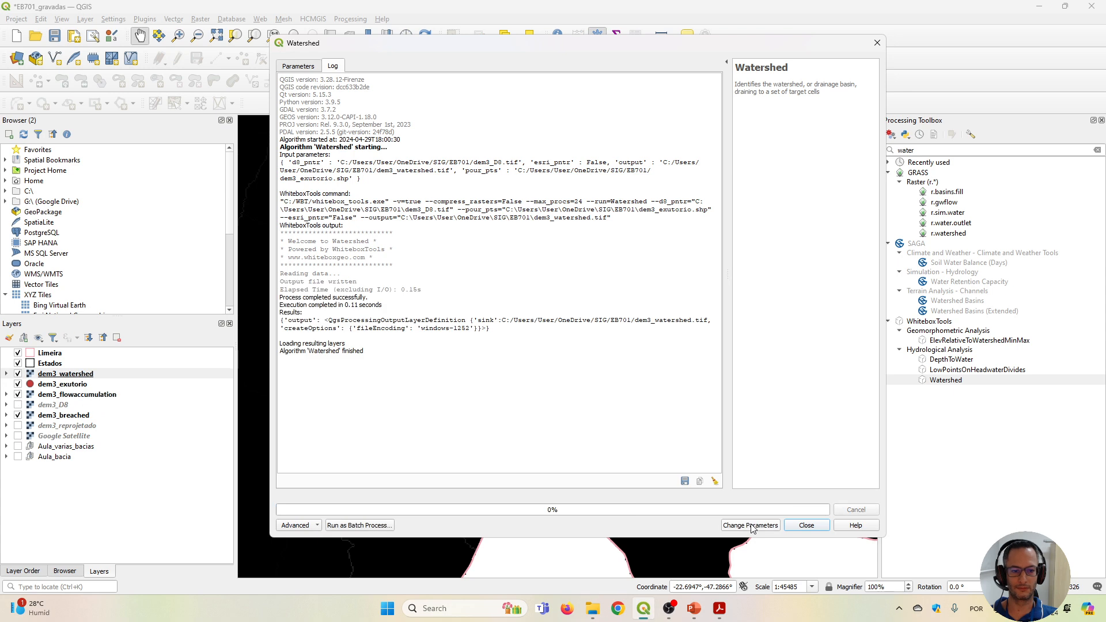
{"action": "left_click", "coordinate": [805, 525]}
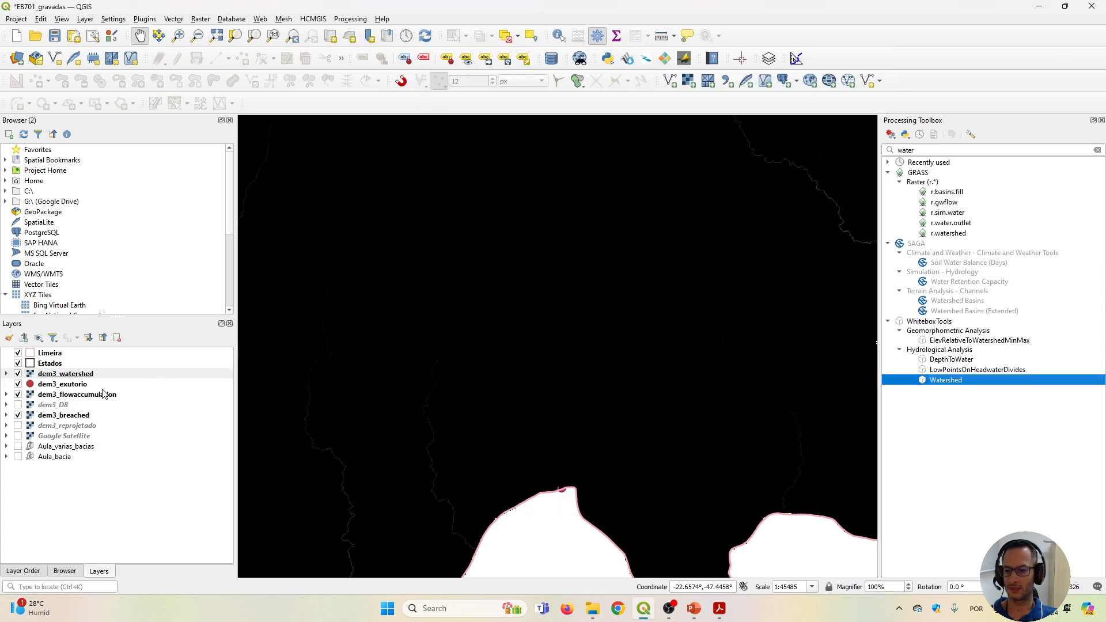
Hide the dem3_flowaccumulation and dem3_breached layers and show the Google Satellite layer beneath the watershed raster.
{"action": "left_click", "coordinate": [18, 394]}
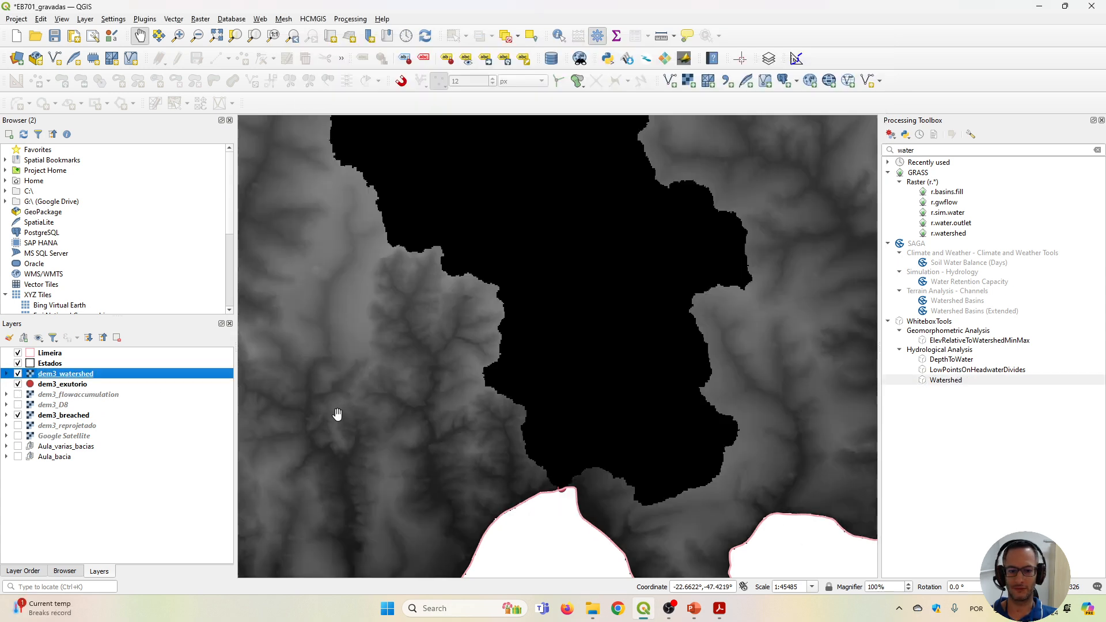
{"action": "left_click", "coordinate": [18, 415]}
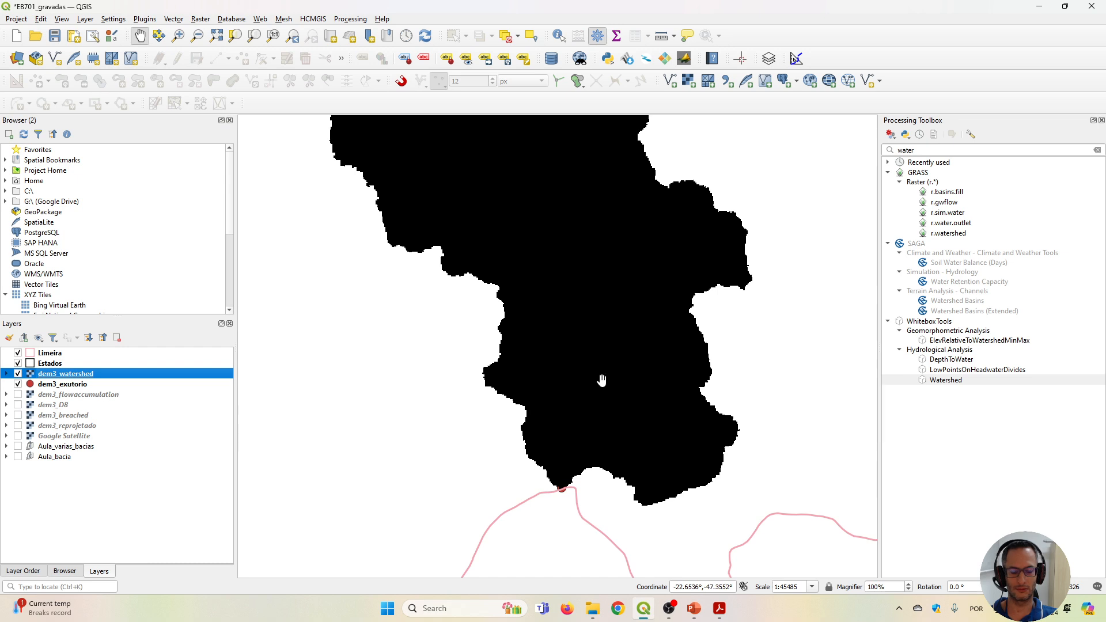
{"action": "scroll", "coordinate": [602, 380], "scroll_direction": "down", "scroll_amount": 2}
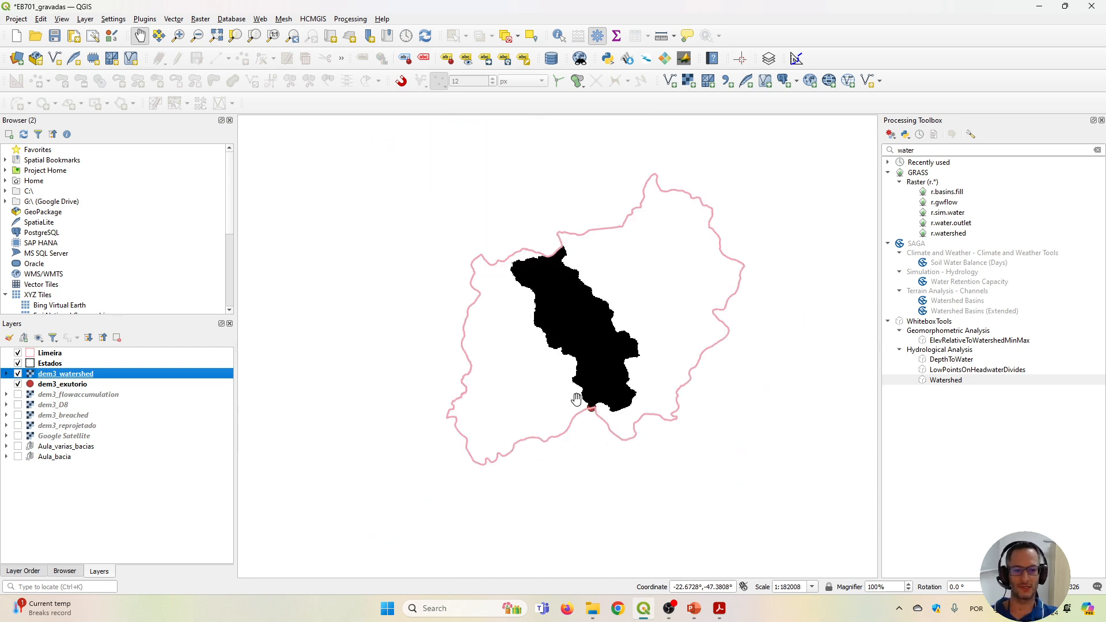
{"action": "left_click_drag", "start_coordinate": [614, 409], "coordinate": [567, 456]}
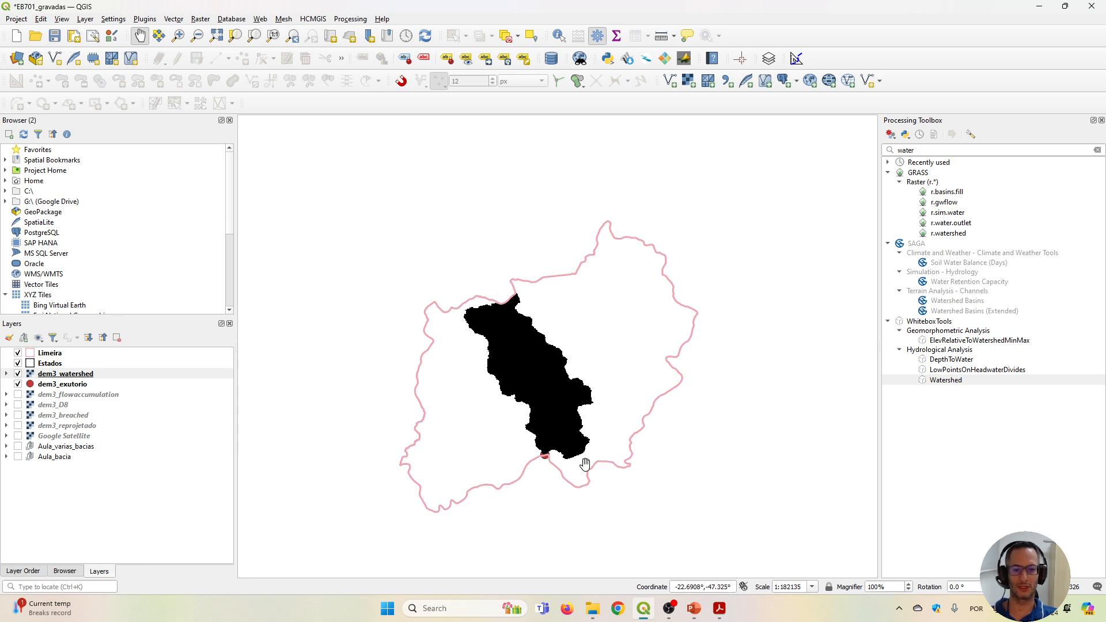
{"action": "left_click", "coordinate": [17, 436]}
{"action": "left_click_drag", "start_coordinate": [419, 421], "coordinate": [526, 407]}
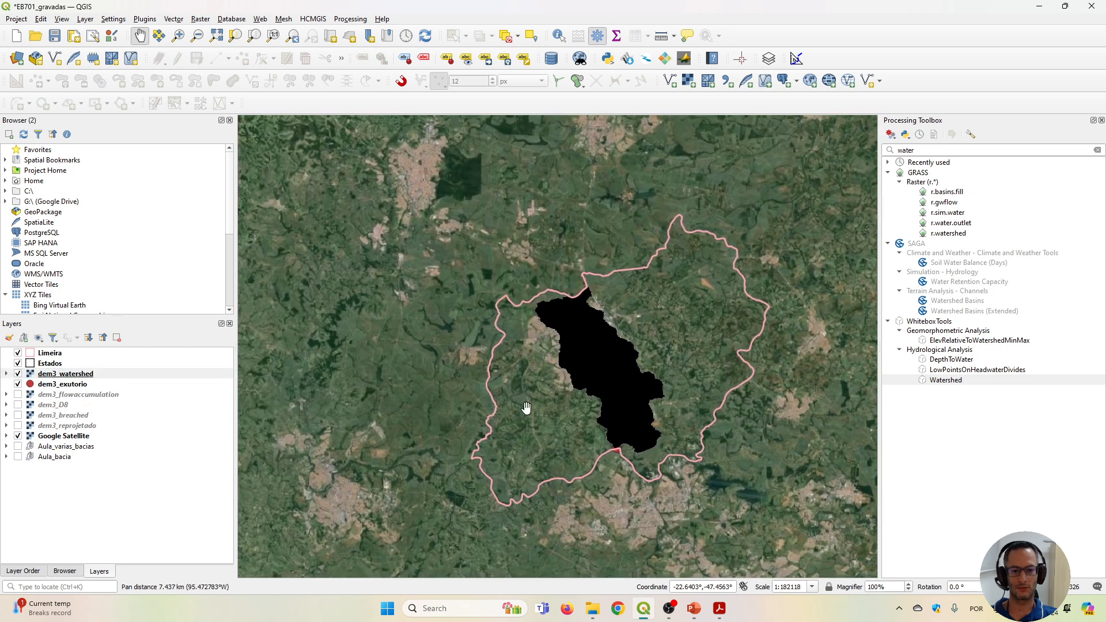
{"action": "scroll", "coordinate": [595, 383], "scroll_direction": "up", "scroll_amount": 1}
{"action": "left_click_drag", "start_coordinate": [677, 390], "coordinate": [615, 391]}
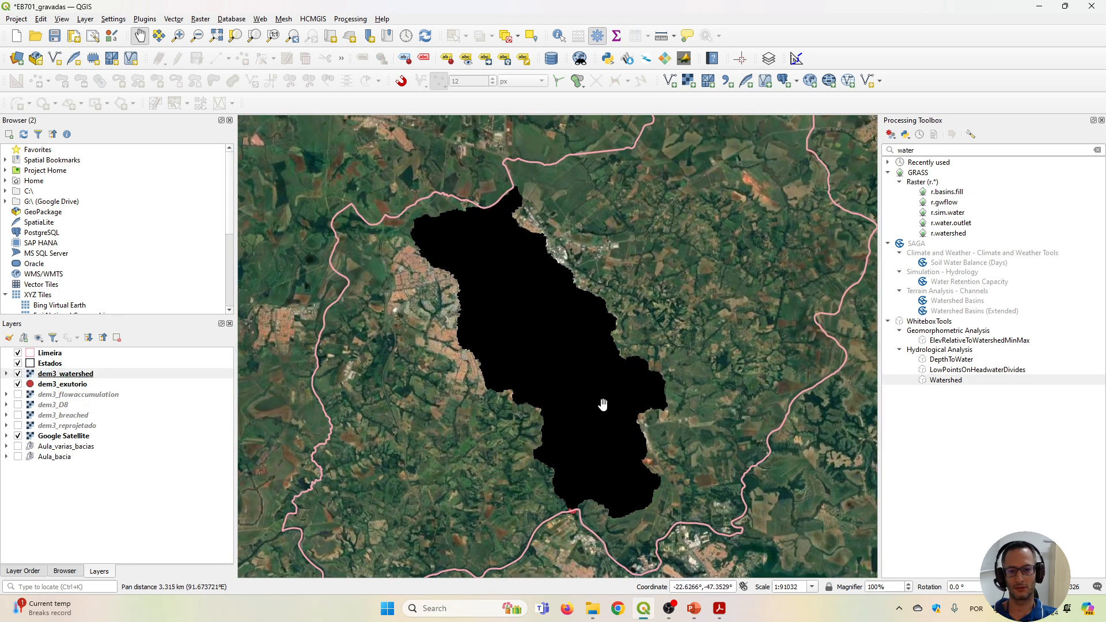
{"action": "scroll", "coordinate": [432, 299], "scroll_direction": "up", "scroll_amount": 1}
{"action": "scroll", "coordinate": [600, 357], "scroll_direction": "down", "scroll_amount": 1}
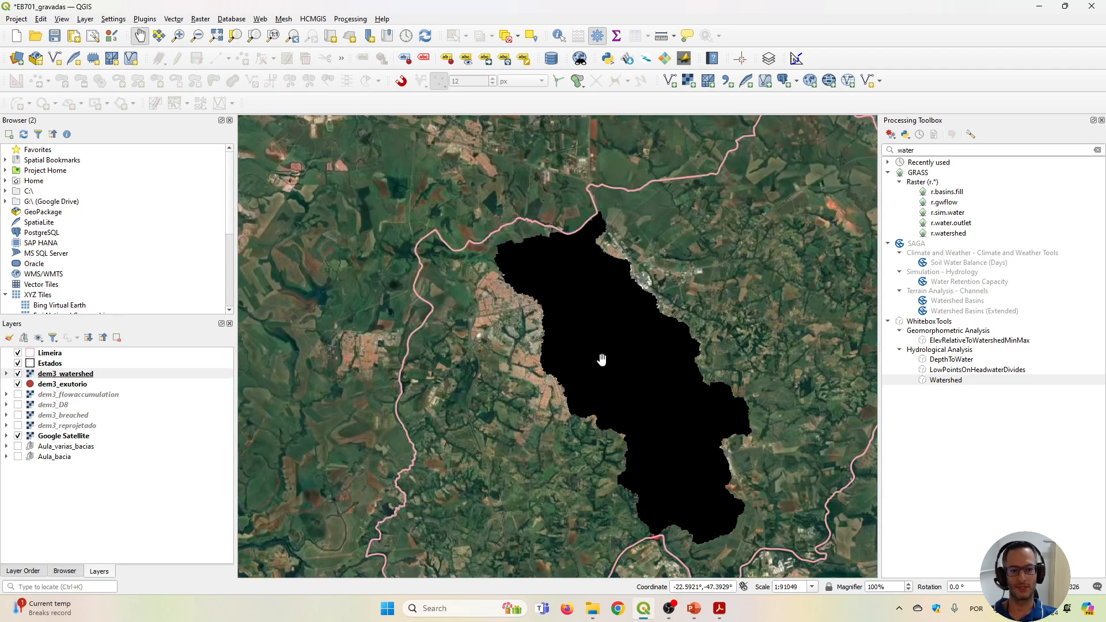
{"action": "left_click_drag", "start_coordinate": [660, 396], "coordinate": [627, 347]}
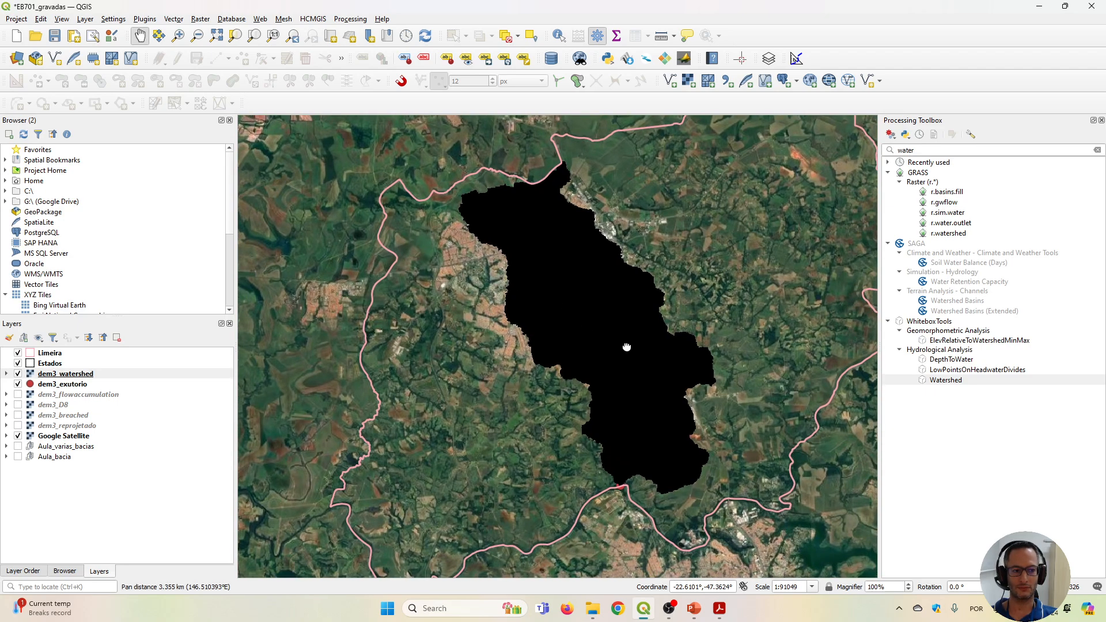
Search the processing tools for "extract" and open the WhiteboxTools ExtractStreams tool.
{"action": "left_click_drag", "start_coordinate": [922, 150], "coordinate": [885, 149]}
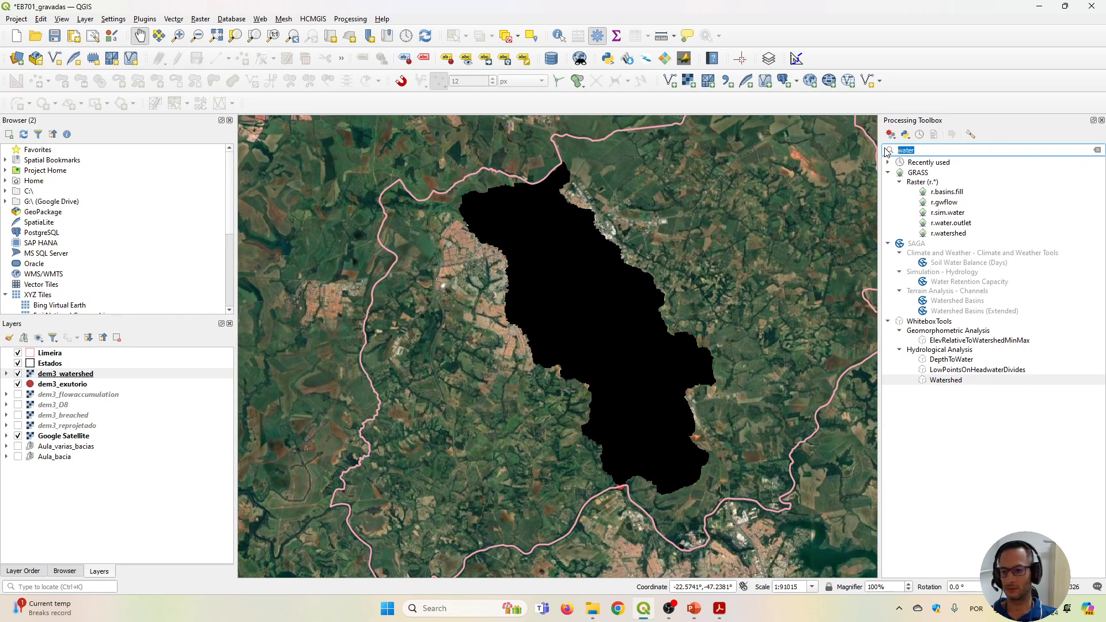
{"action": "key", "text": "BackSpace"}
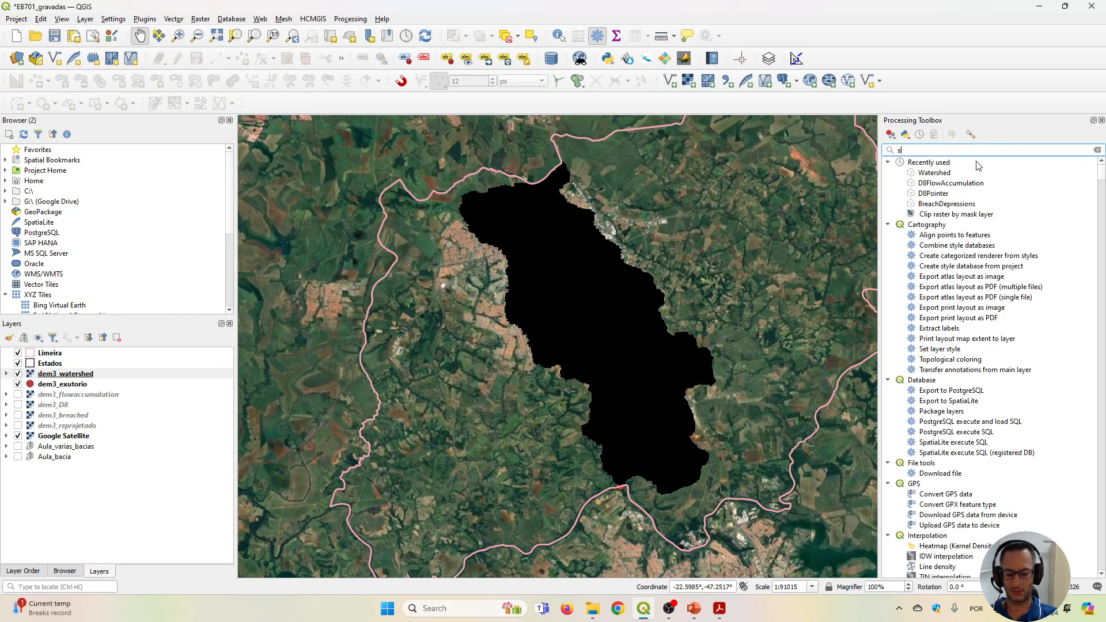
{"action": "type", "text": "ex"}
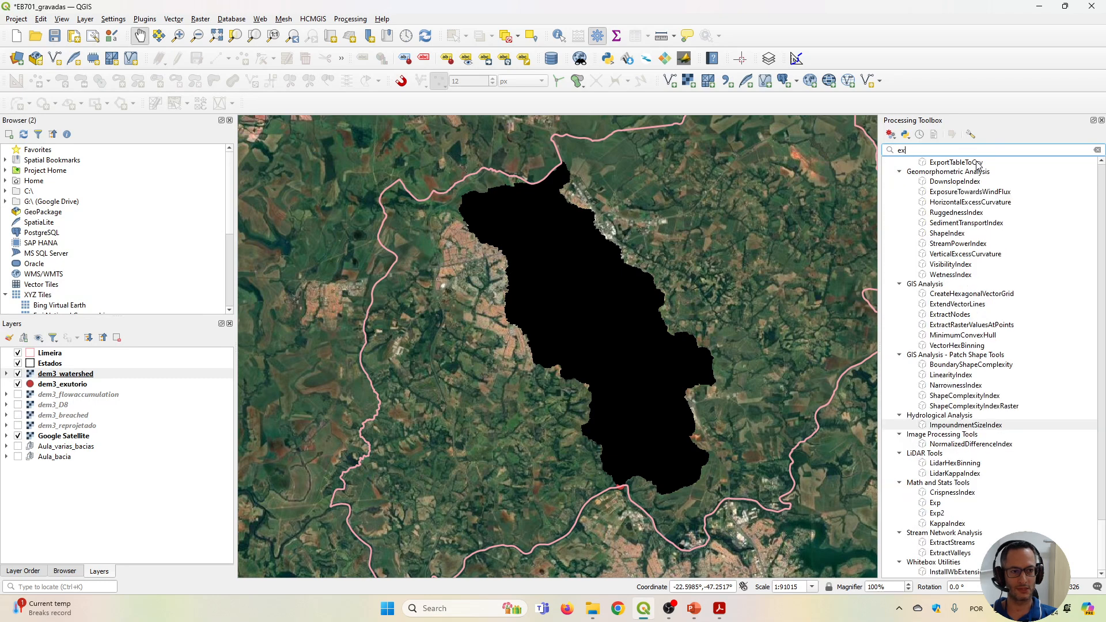
{"action": "type", "text": "tract"}
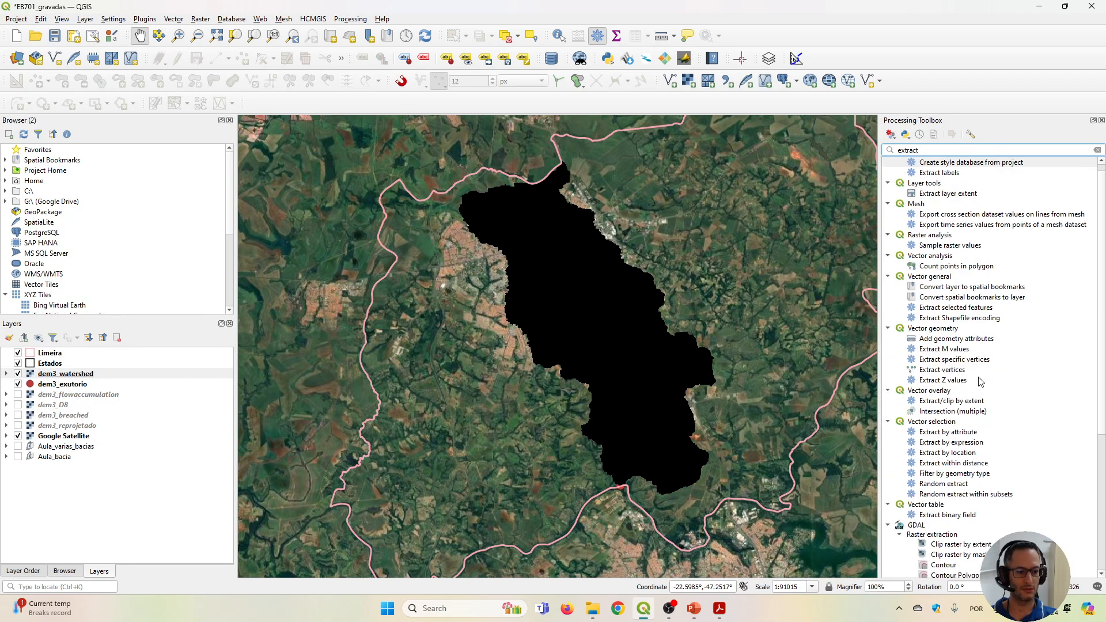
{"action": "scroll", "coordinate": [981, 382], "scroll_direction": "down", "scroll_amount": 7}
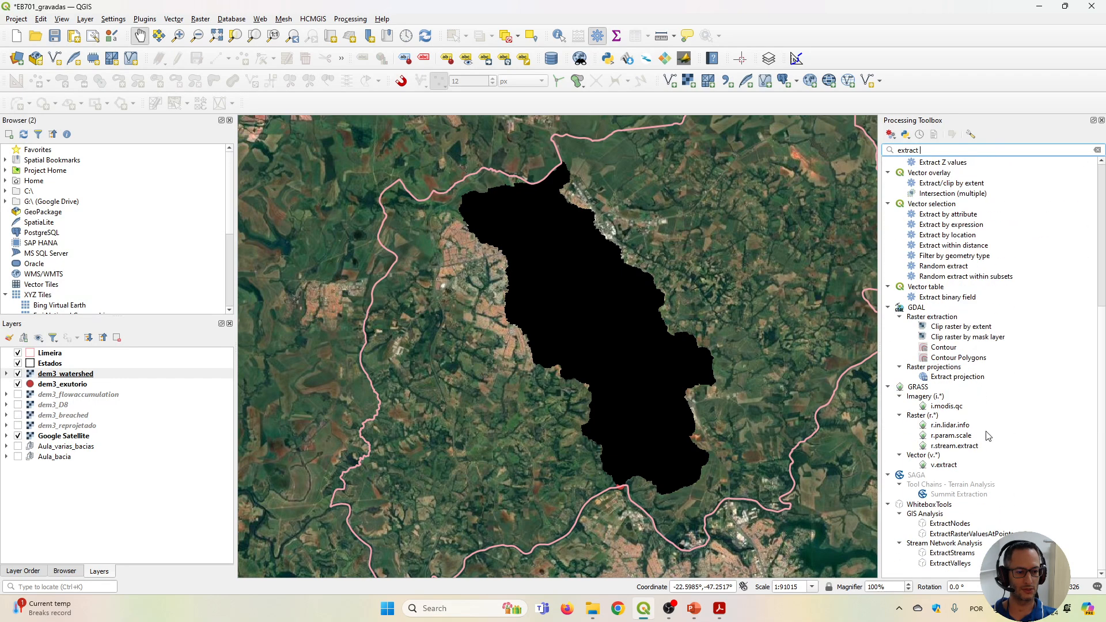
{"action": "left_click", "coordinate": [947, 555]}
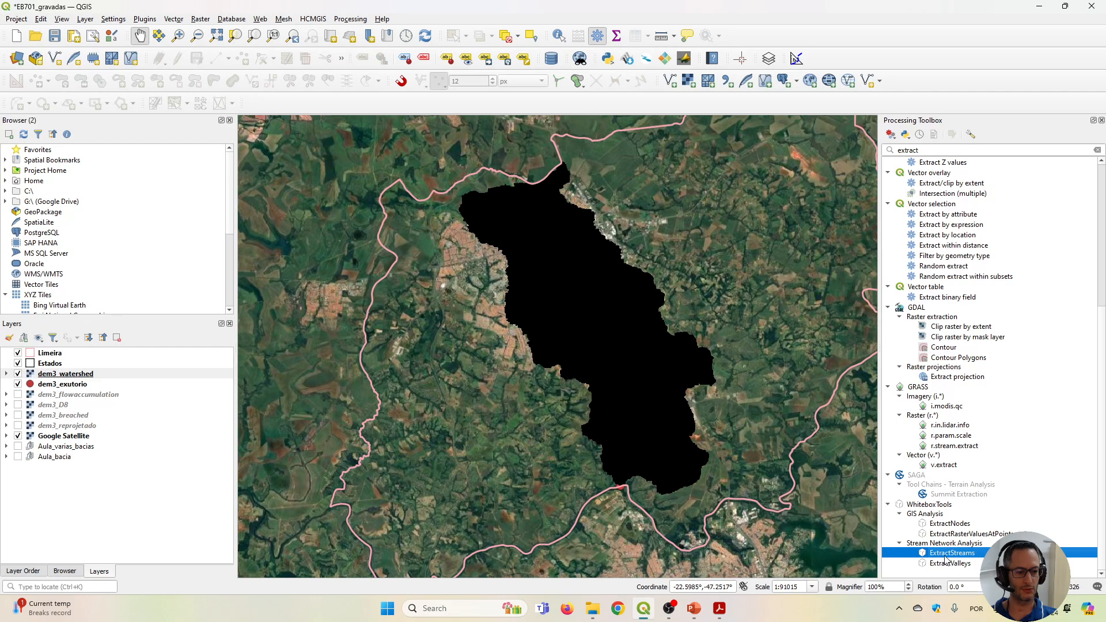
{"action": "double_click", "coordinate": [951, 554]}
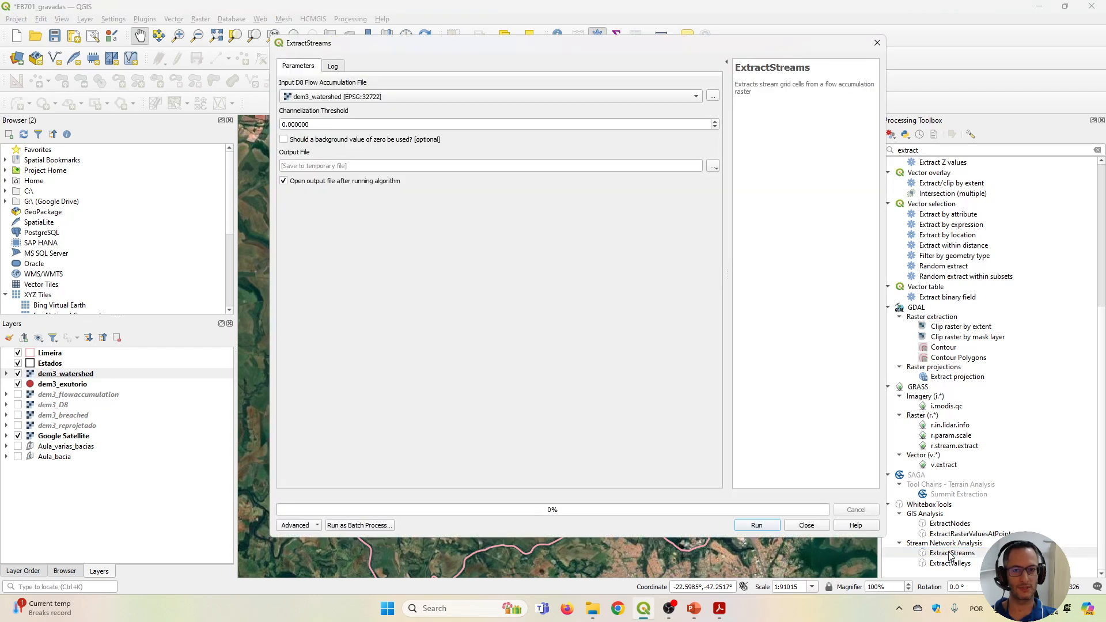
Choose dem3_flowaccumulation as the ExtractStreams D8 flow accumulation file and set the channelization threshold to 2000.
{"action": "left_click", "coordinate": [321, 97]}
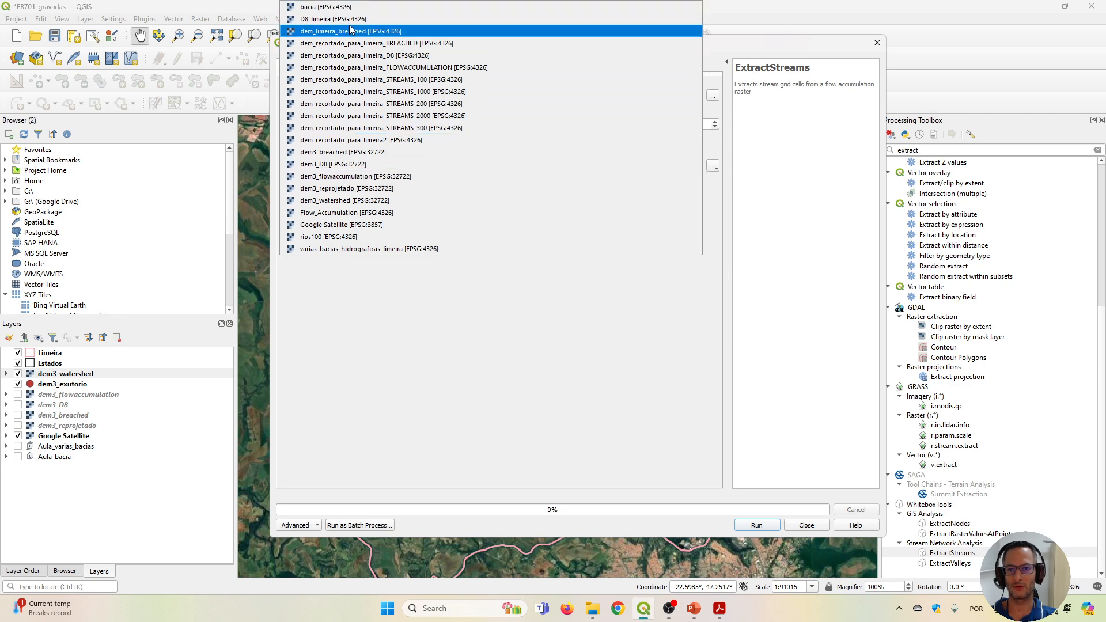
{"action": "left_click", "coordinate": [337, 177]}
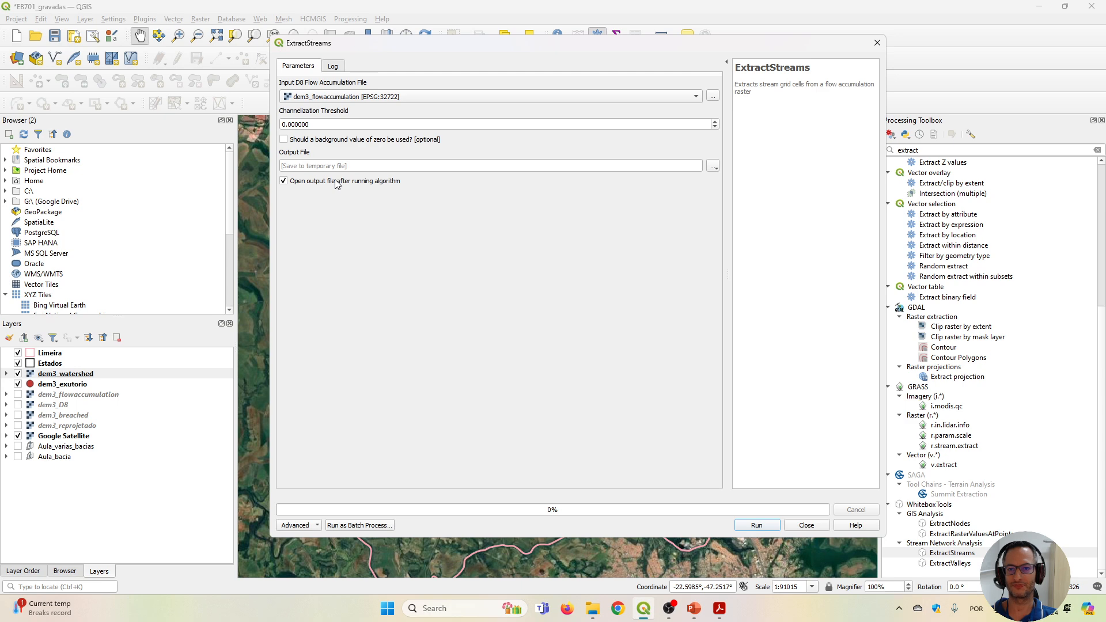
{"action": "double_click", "coordinate": [289, 124]}
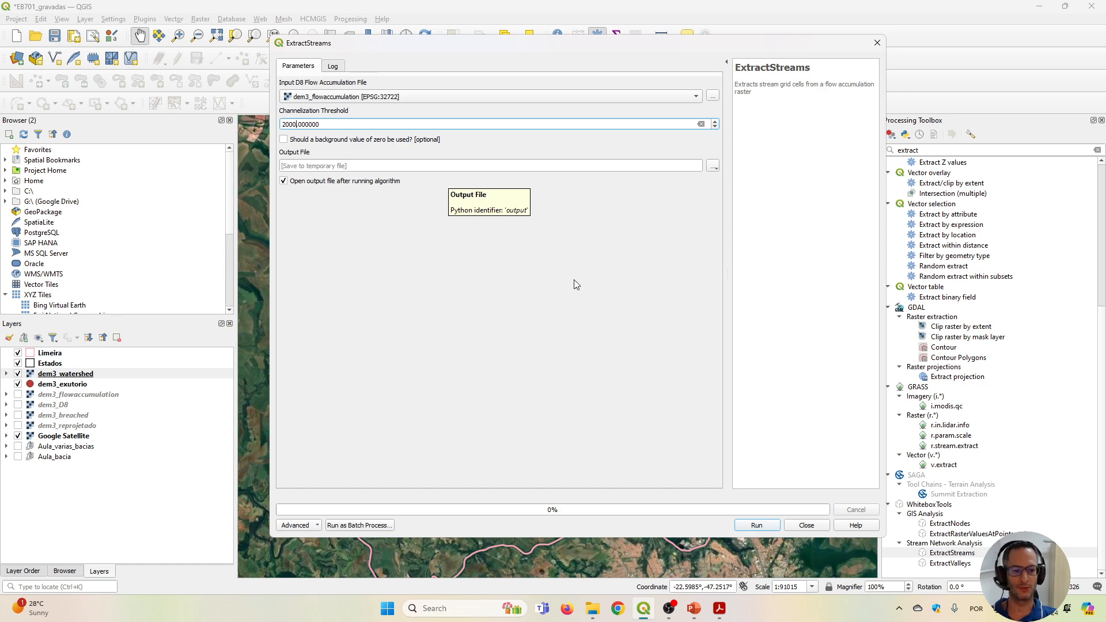
Set the ExtractStreams output file to dem3_streams in the EB701 folder, run the tool and close it.
{"action": "left_click", "coordinate": [713, 169]}
{"action": "left_click", "coordinate": [735, 191]}
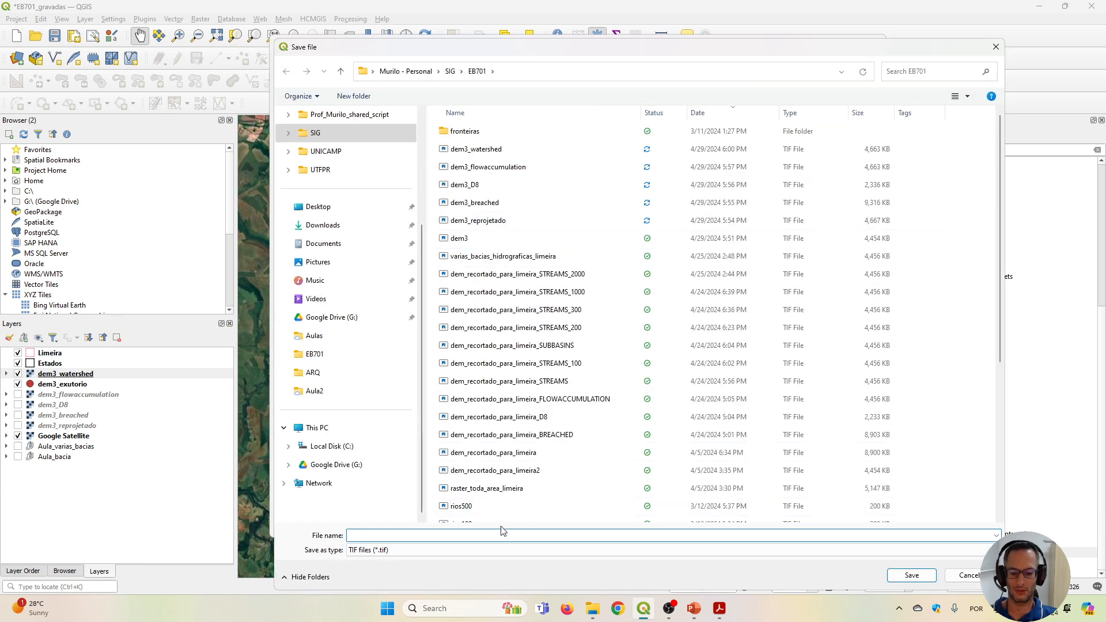
{"action": "type", "text": "dem3"}
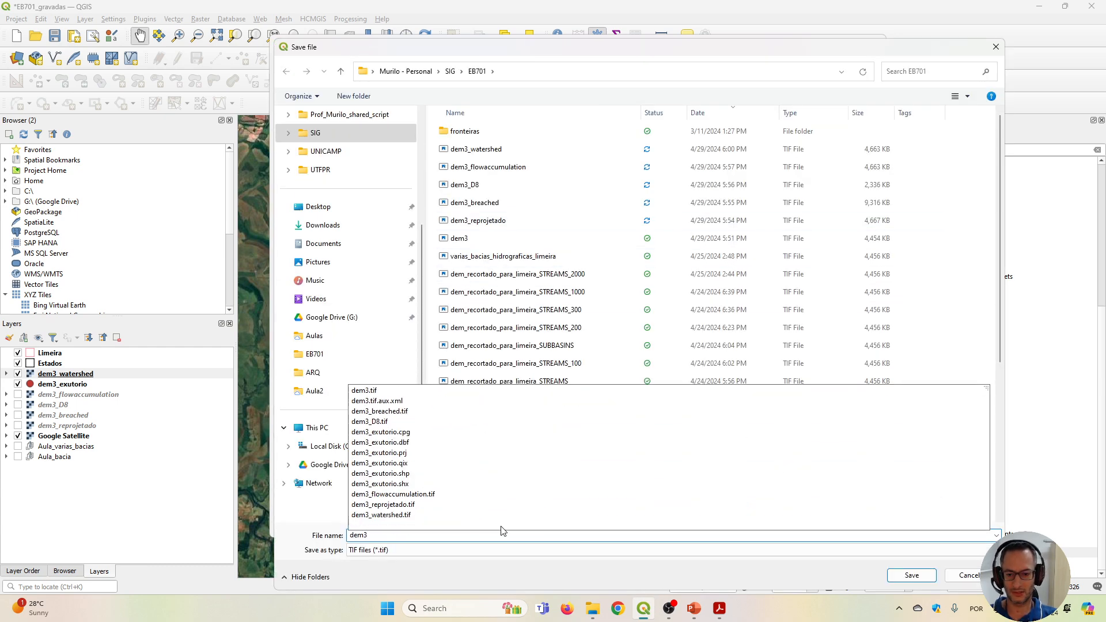
{"action": "type", "text": "_streams"}
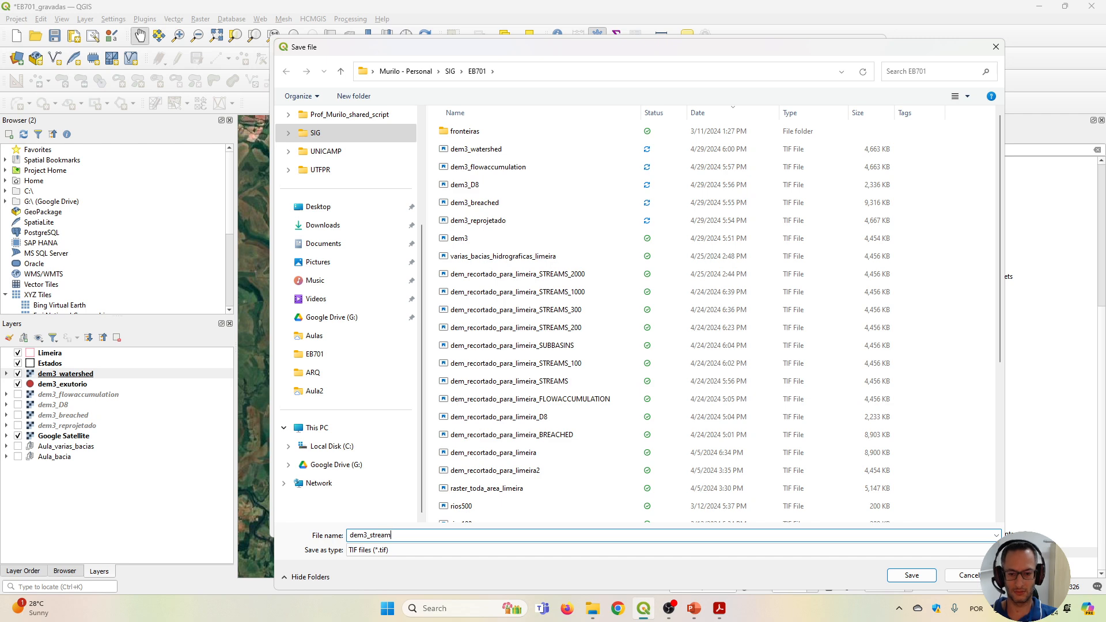
{"action": "left_click", "coordinate": [909, 576]}
{"action": "left_click", "coordinate": [765, 525]}
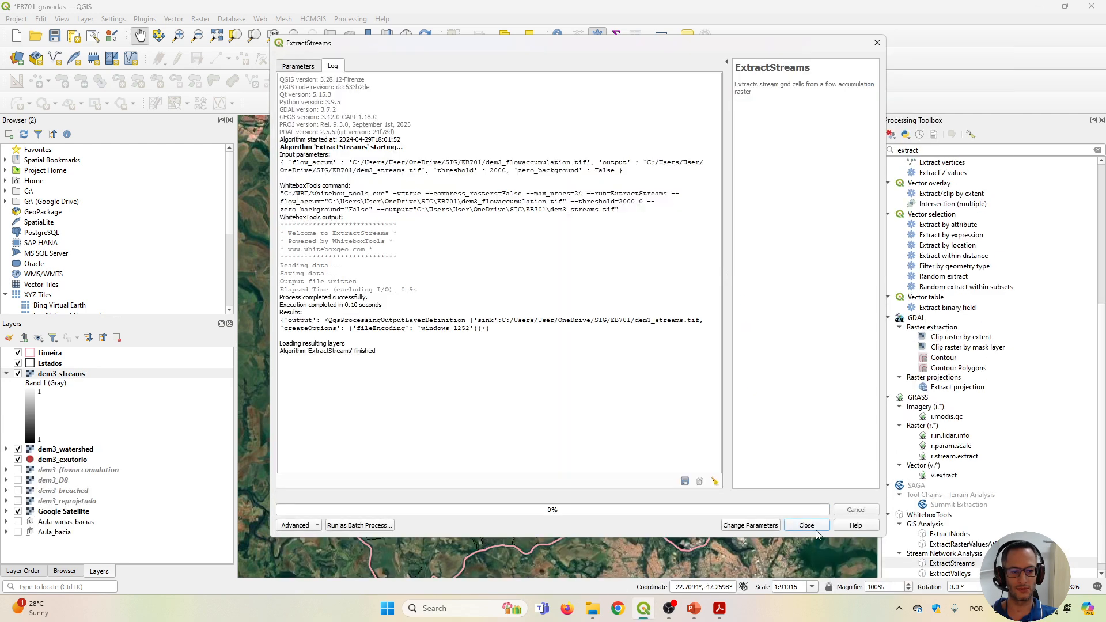
{"action": "left_click", "coordinate": [804, 526]}
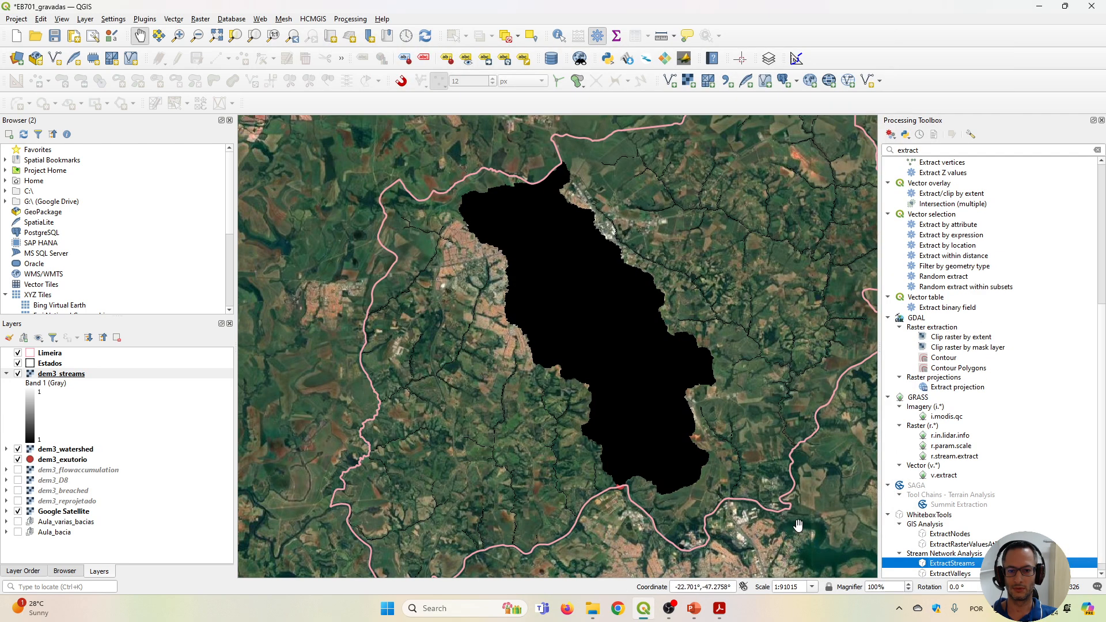
Hide the dem3_watershed layer and inspect the dem3_streams raster over the satellite imagery.
{"action": "left_click", "coordinate": [18, 374]}
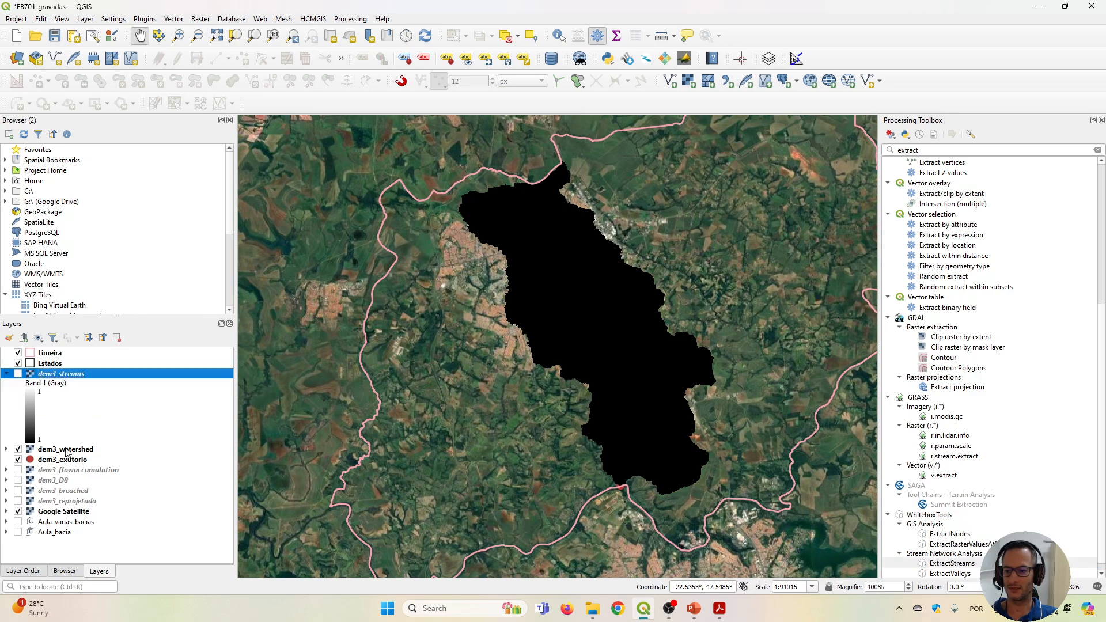
{"action": "left_click", "coordinate": [18, 449]}
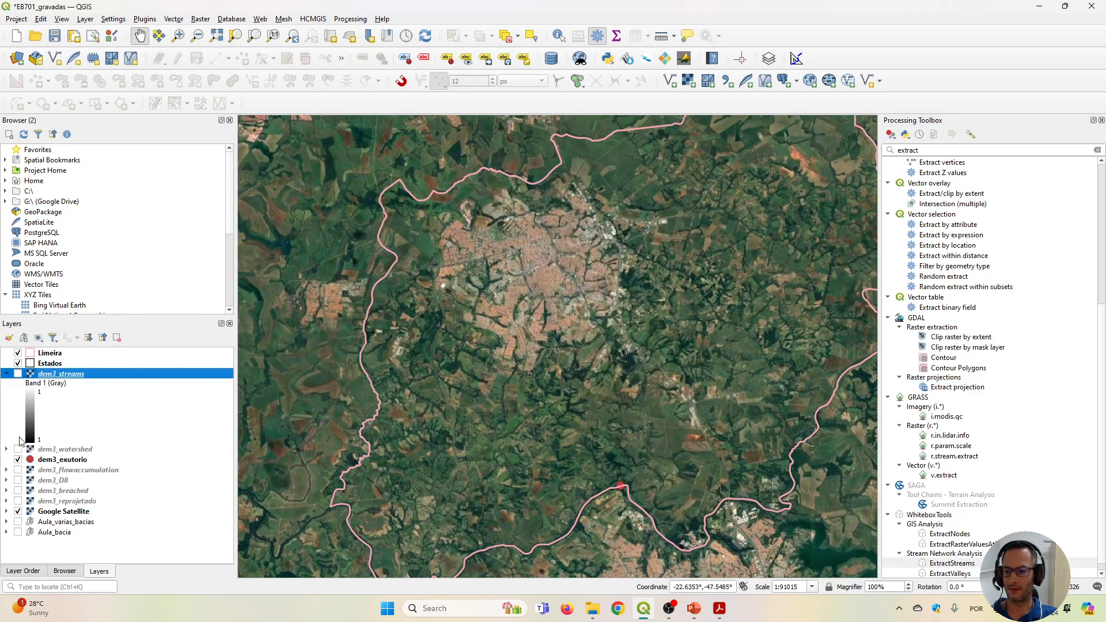
{"action": "left_click", "coordinate": [18, 374]}
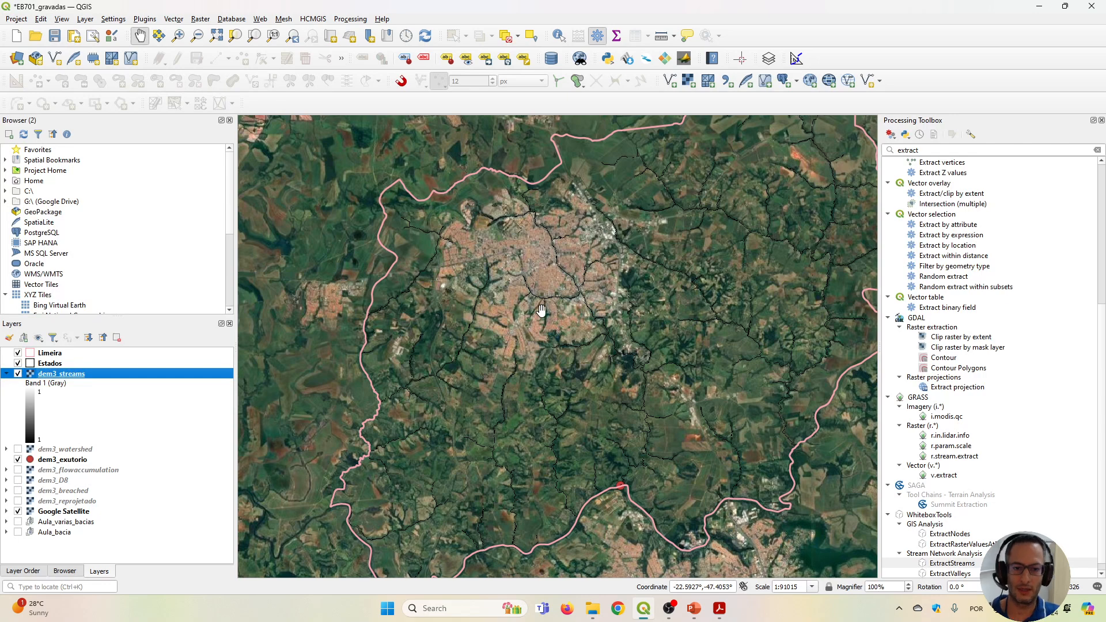
{"action": "scroll", "coordinate": [548, 311], "scroll_direction": "up", "scroll_amount": 3}
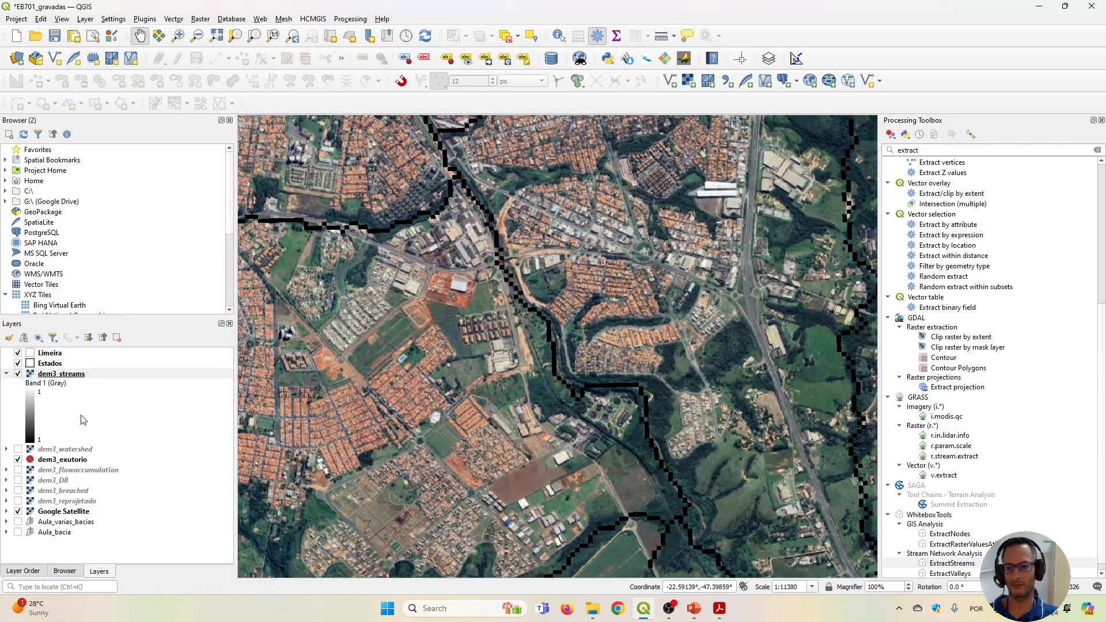
Render the dem3_streams layer as singleband pseudocolor with value 1 in the saved custom blue.
{"action": "right_click", "coordinate": [64, 376]}
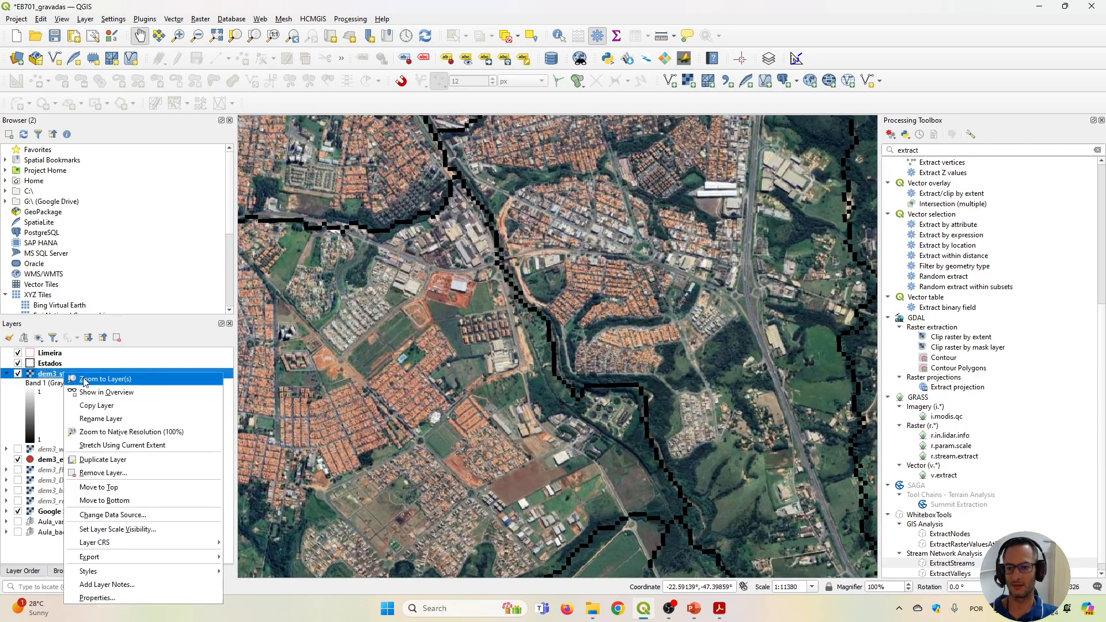
{"action": "left_click", "coordinate": [128, 597]}
{"action": "left_click", "coordinate": [271, 175]}
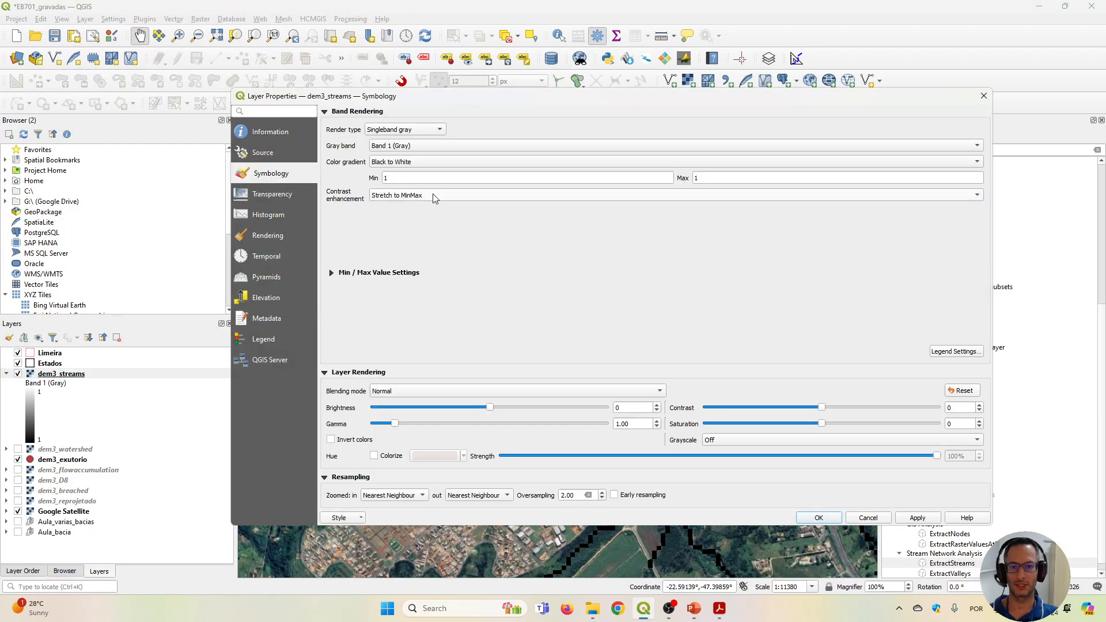
{"action": "left_click", "coordinate": [419, 134]}
{"action": "left_click", "coordinate": [419, 144]}
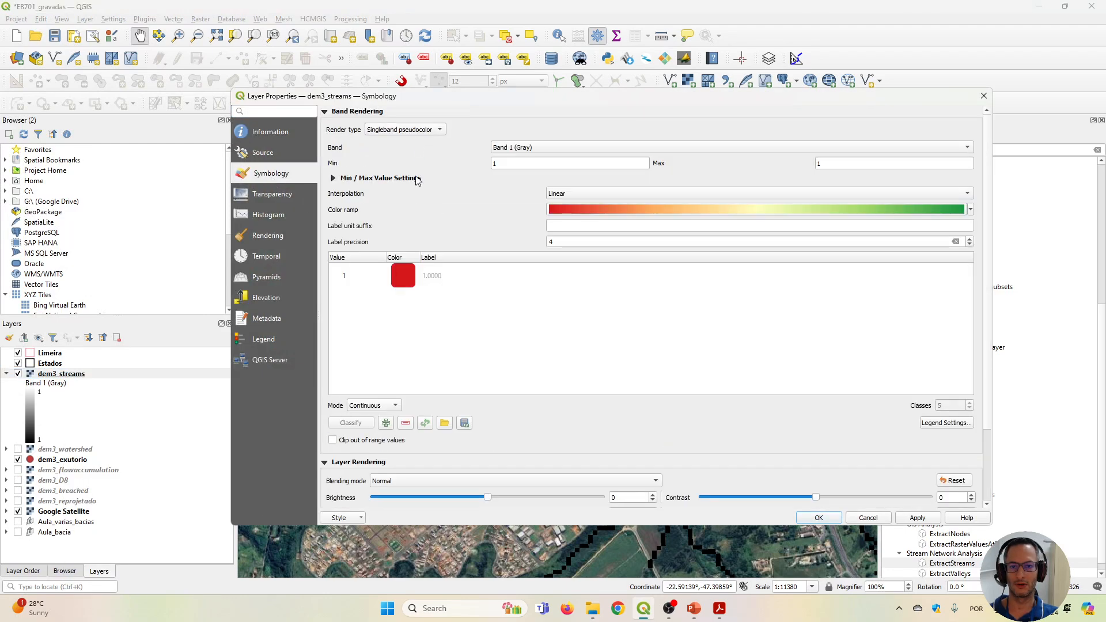
{"action": "double_click", "coordinate": [404, 282]}
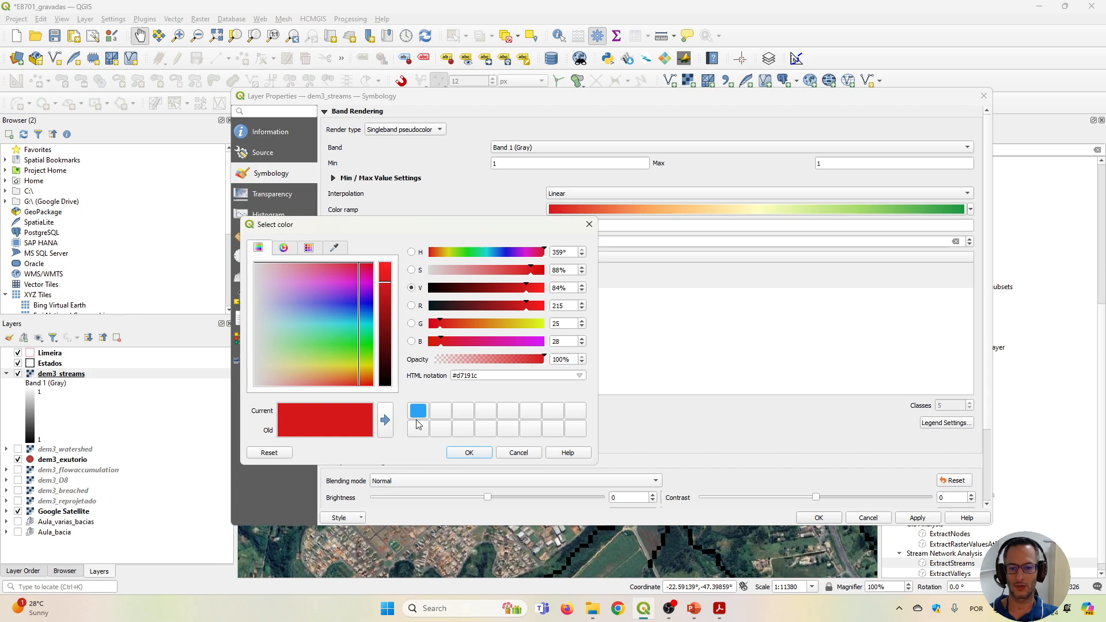
{"action": "left_click", "coordinate": [417, 411]}
{"action": "left_click", "coordinate": [468, 452]}
{"action": "left_click", "coordinate": [916, 518]}
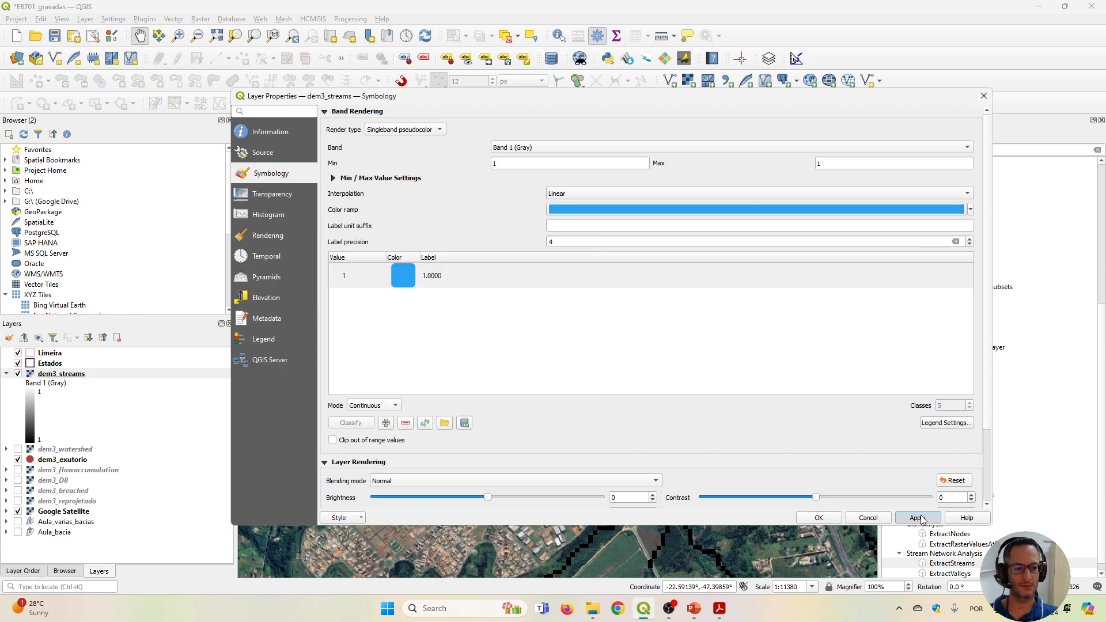
{"action": "left_click", "coordinate": [818, 517]}
Show the dem3_watershed layer beneath the blue streams and inspect the stream network within the basin.
{"action": "scroll", "coordinate": [568, 332], "scroll_direction": "down", "scroll_amount": 3}
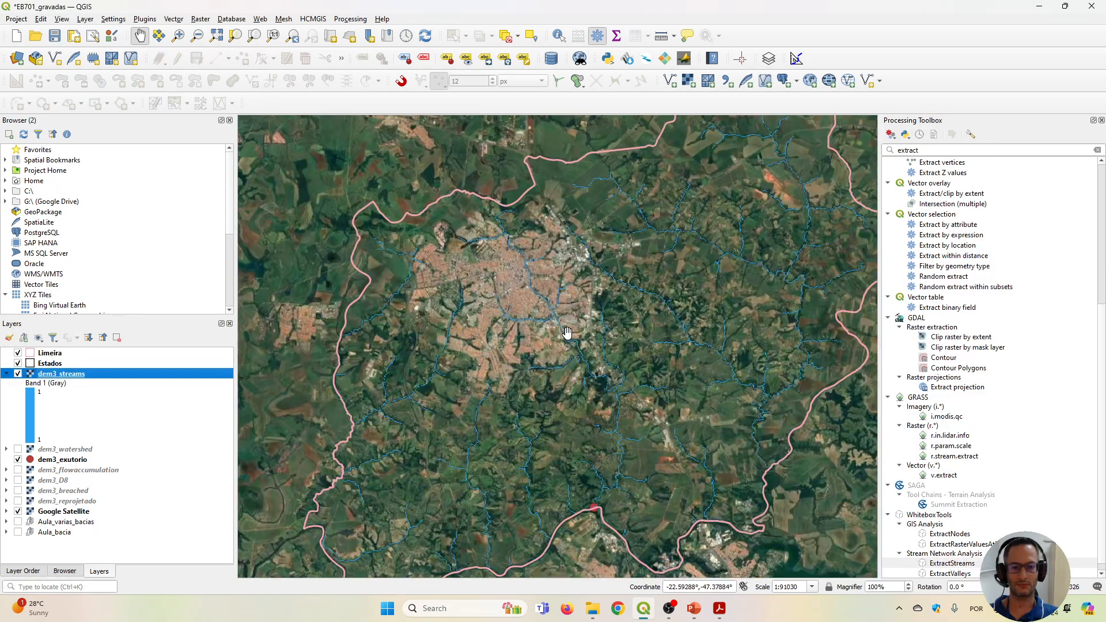
{"action": "left_click_drag", "start_coordinate": [651, 422], "coordinate": [619, 351]}
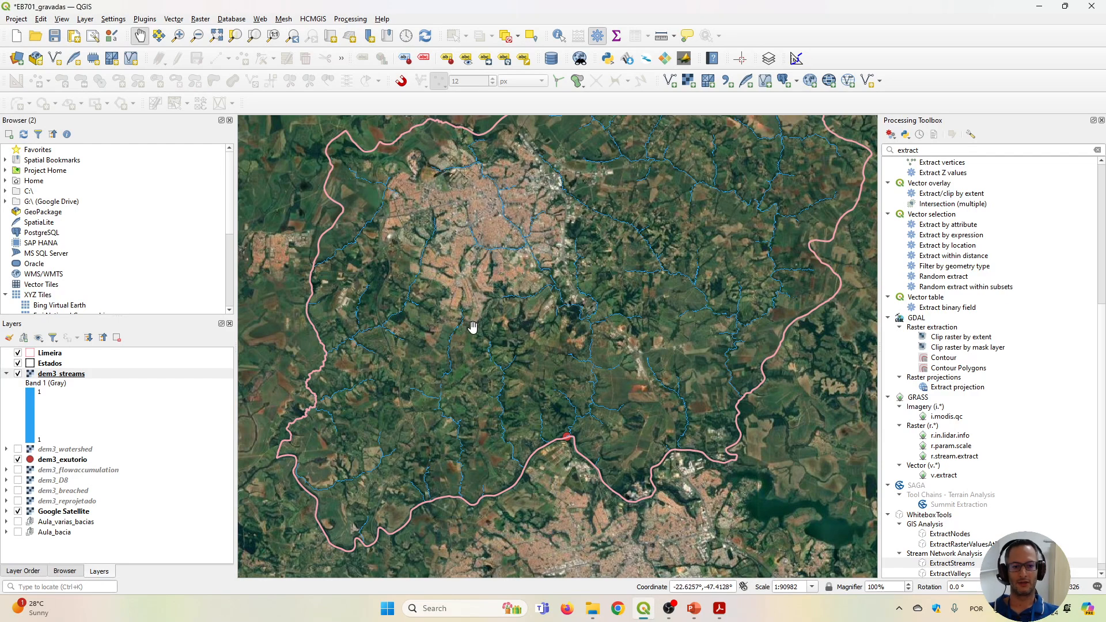
{"action": "left_click_drag", "start_coordinate": [520, 352], "coordinate": [520, 403]}
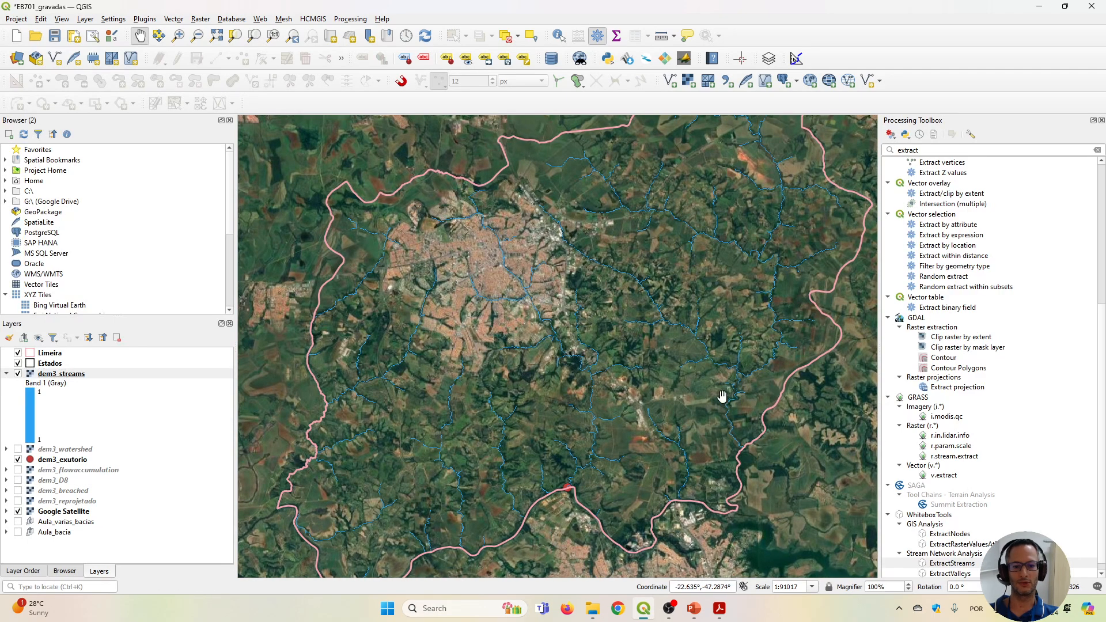
{"action": "left_click", "coordinate": [18, 450]}
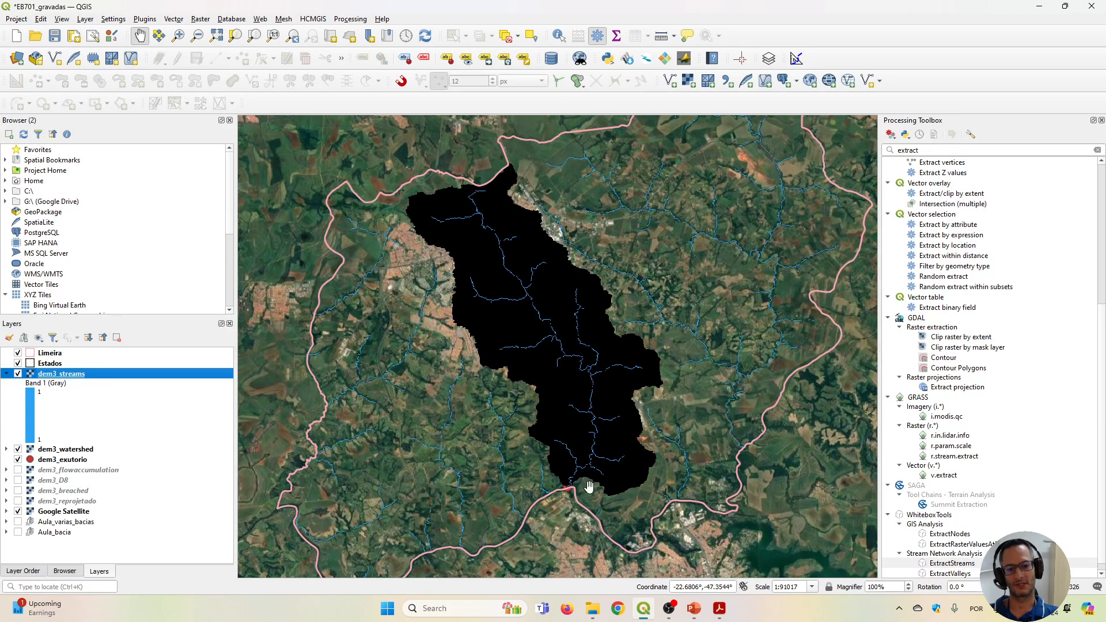
{"action": "scroll", "coordinate": [595, 451], "scroll_direction": "up", "scroll_amount": 3}
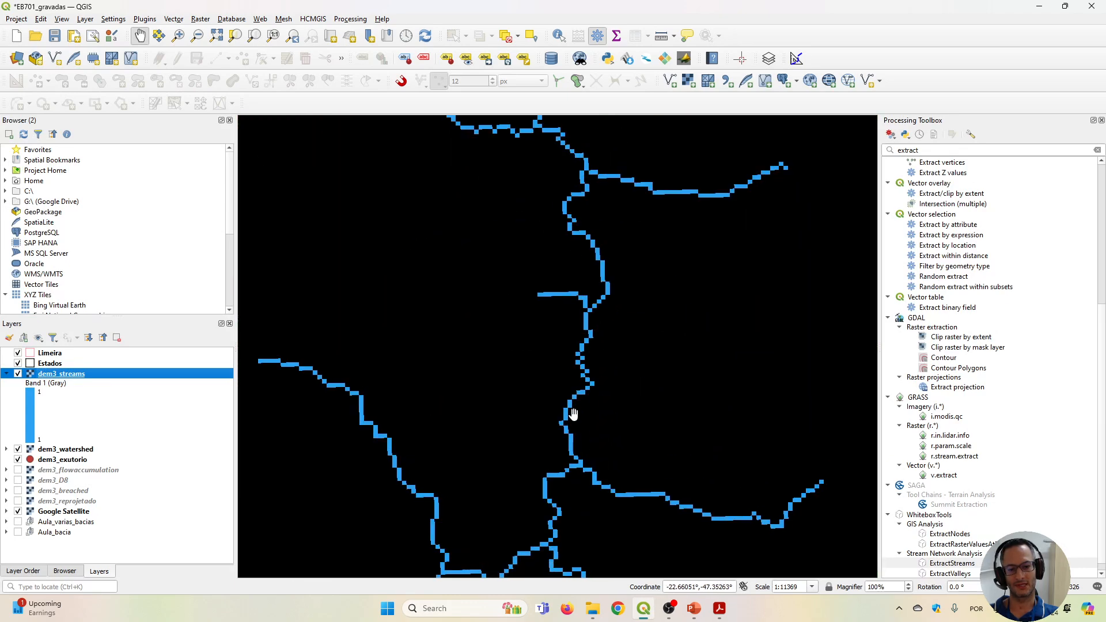
{"action": "scroll", "coordinate": [572, 415], "scroll_direction": "down", "scroll_amount": 2}
{"action": "scroll", "coordinate": [573, 413], "scroll_direction": "down", "scroll_amount": 1}
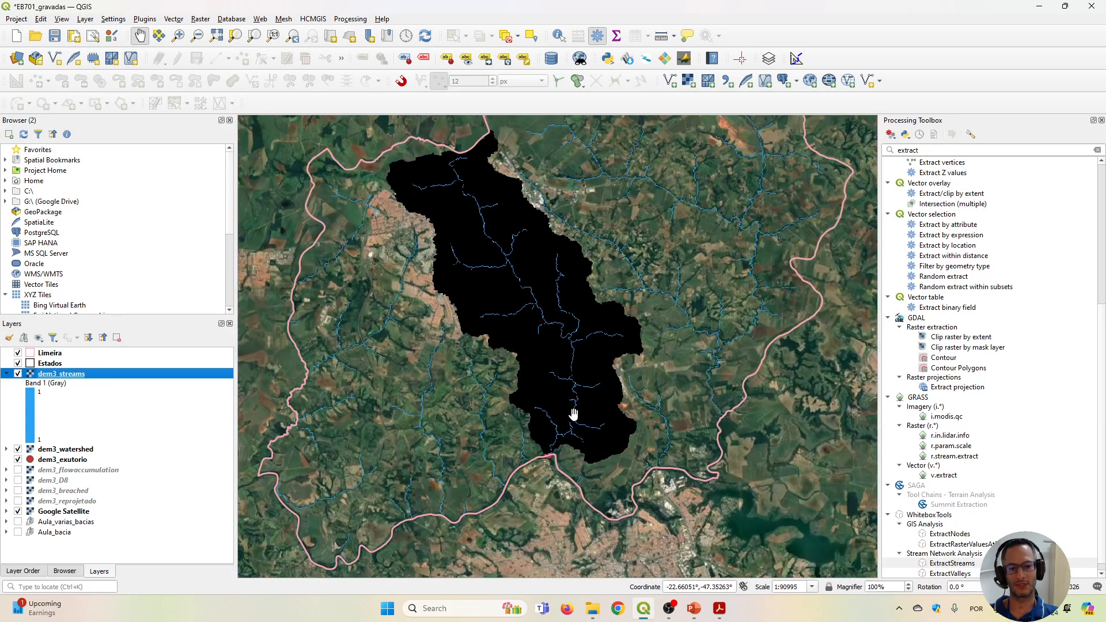
Search the processing tools for "raster vector", collapse the GRASS and SAGA results, and examine the stream raster's pixels up close.
{"action": "double_click", "coordinate": [931, 147]}
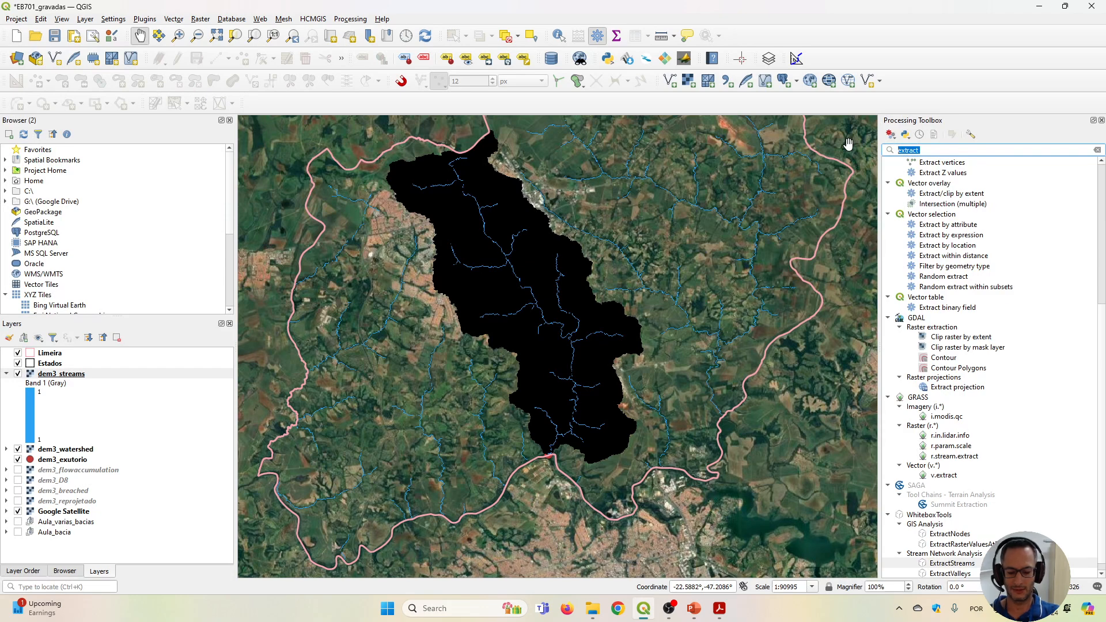
{"action": "type", "text": "raster"}
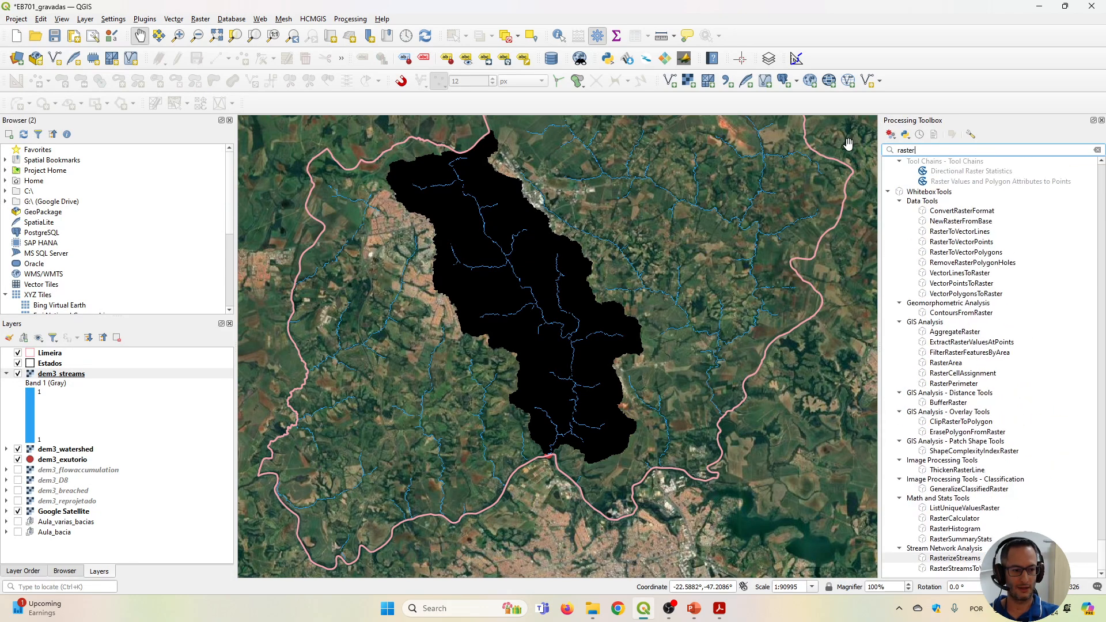
{"action": "type", "text": " vector"}
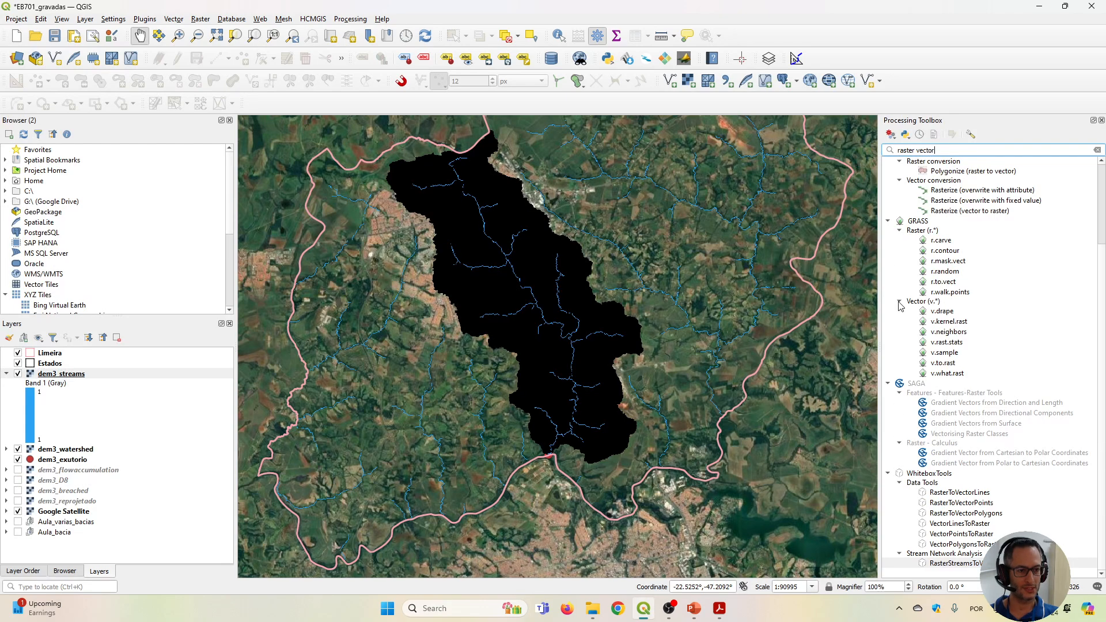
{"action": "left_click", "coordinate": [888, 222]}
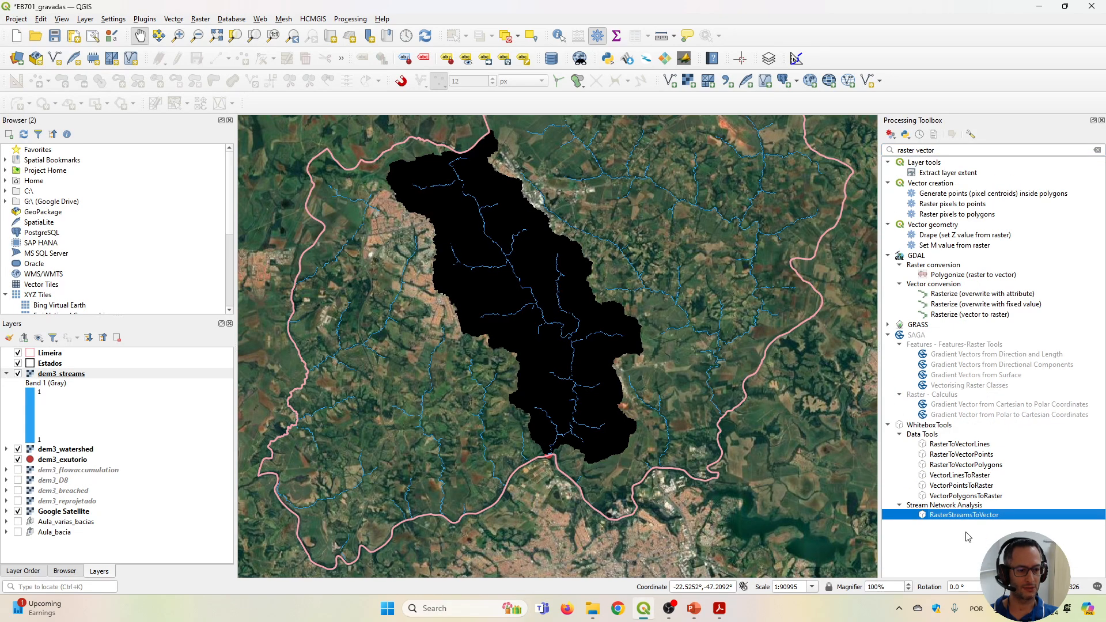
{"action": "left_click", "coordinate": [888, 336]}
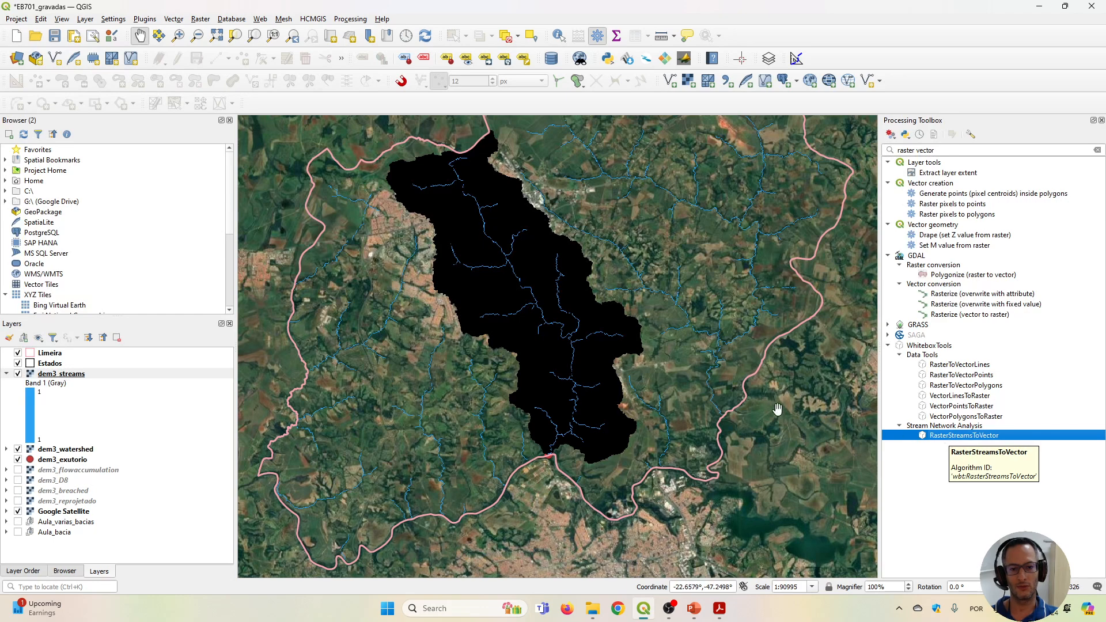
{"action": "scroll", "coordinate": [579, 339], "scroll_direction": "up", "scroll_amount": 4}
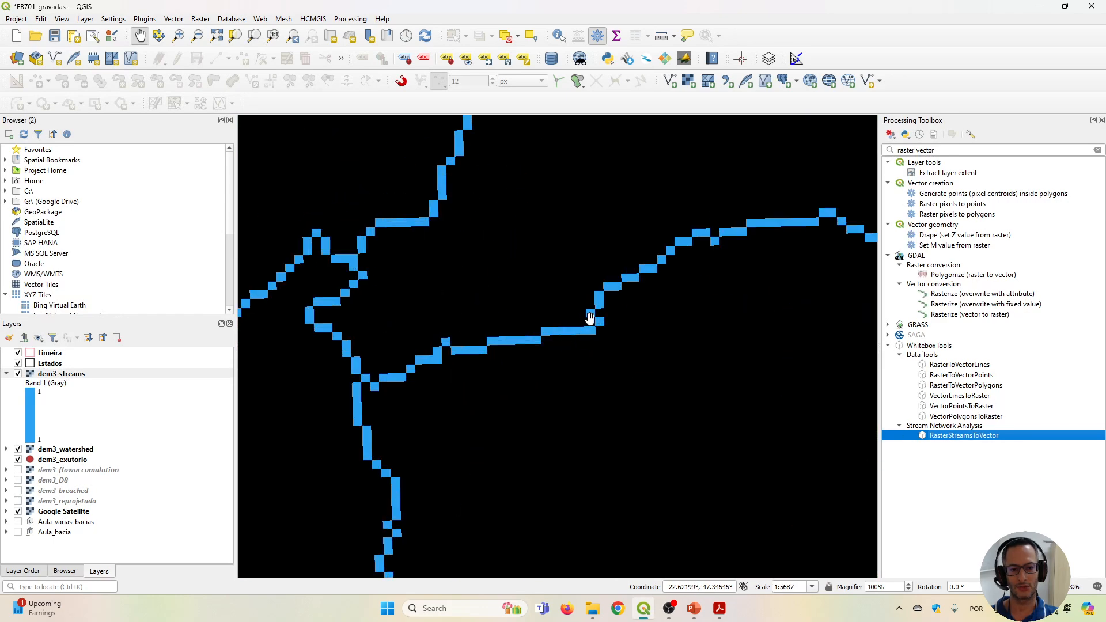
{"action": "scroll", "coordinate": [583, 322], "scroll_direction": "down", "scroll_amount": 3}
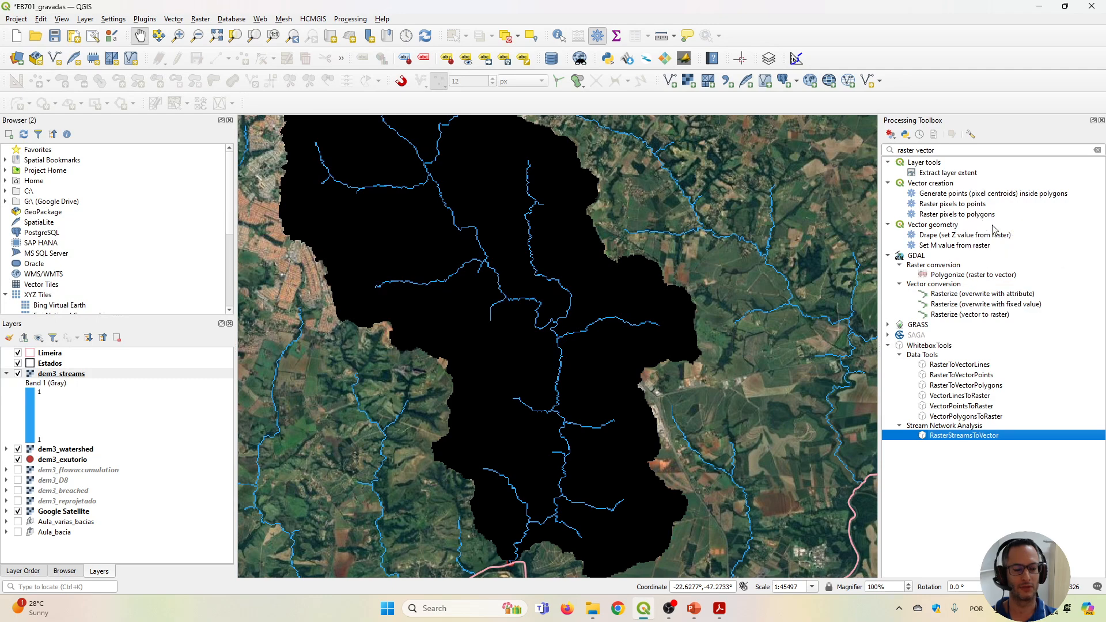
Set up RasterStreamsToVector with dem3_streams as the streams input and dem3_D8 as the D8 pointer file.
{"action": "double_click", "coordinate": [979, 437]}
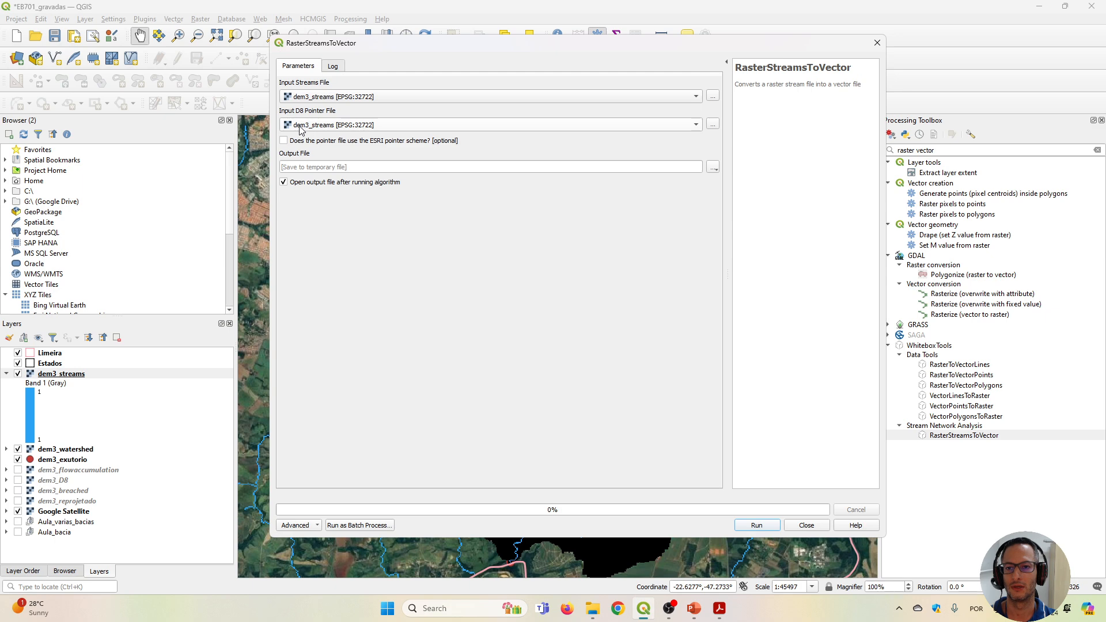
{"action": "left_click", "coordinate": [403, 128]}
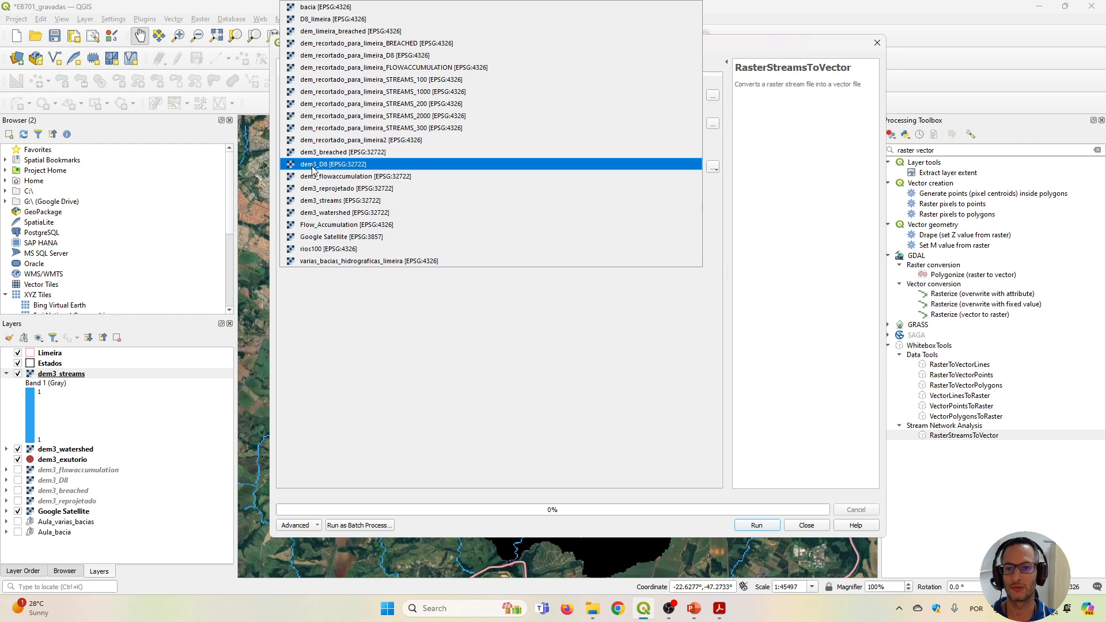
{"action": "left_click", "coordinate": [358, 164]}
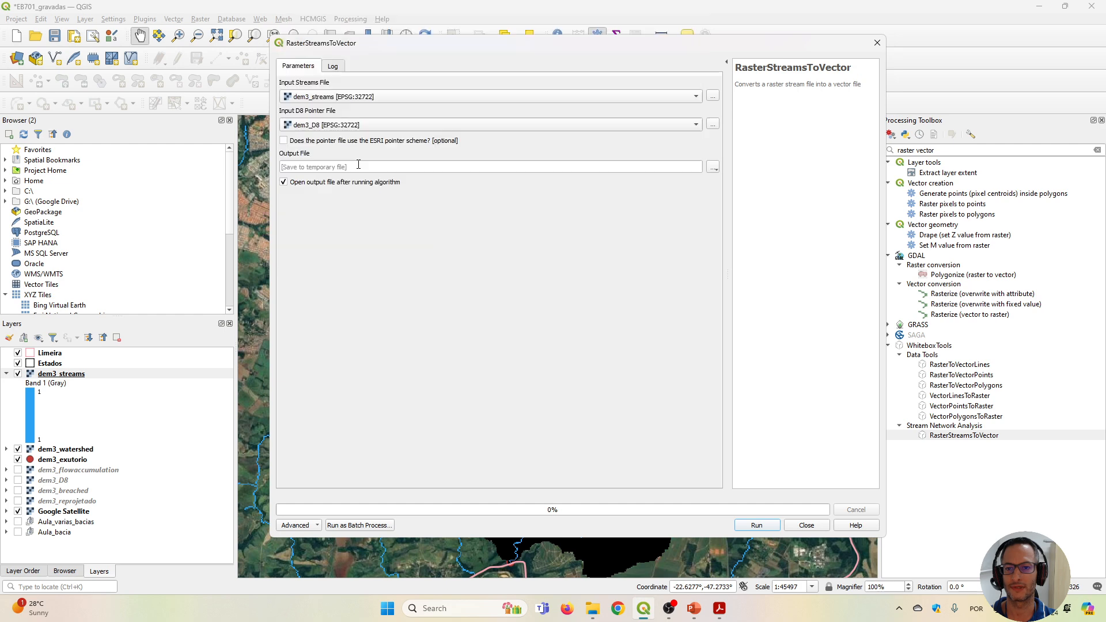
Set the output shapefile to rios_vetorizados3 in the EB701 folder, run RasterStreamsToVector and close the tool.
{"action": "left_click", "coordinate": [713, 167]}
{"action": "left_click", "coordinate": [743, 192]}
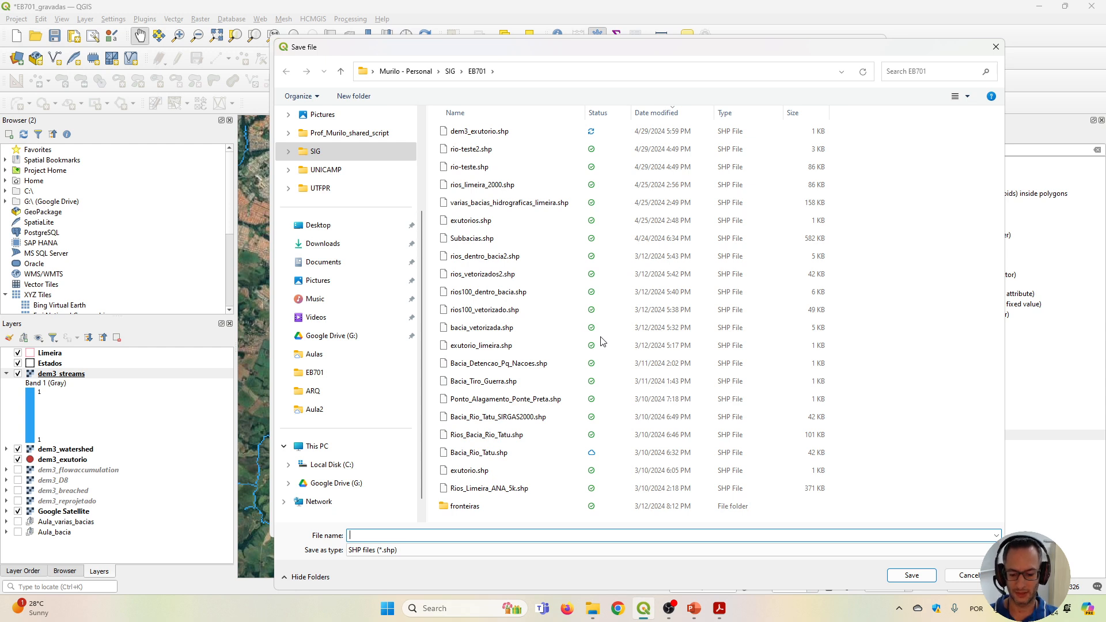
{"action": "type", "text": "rios"}
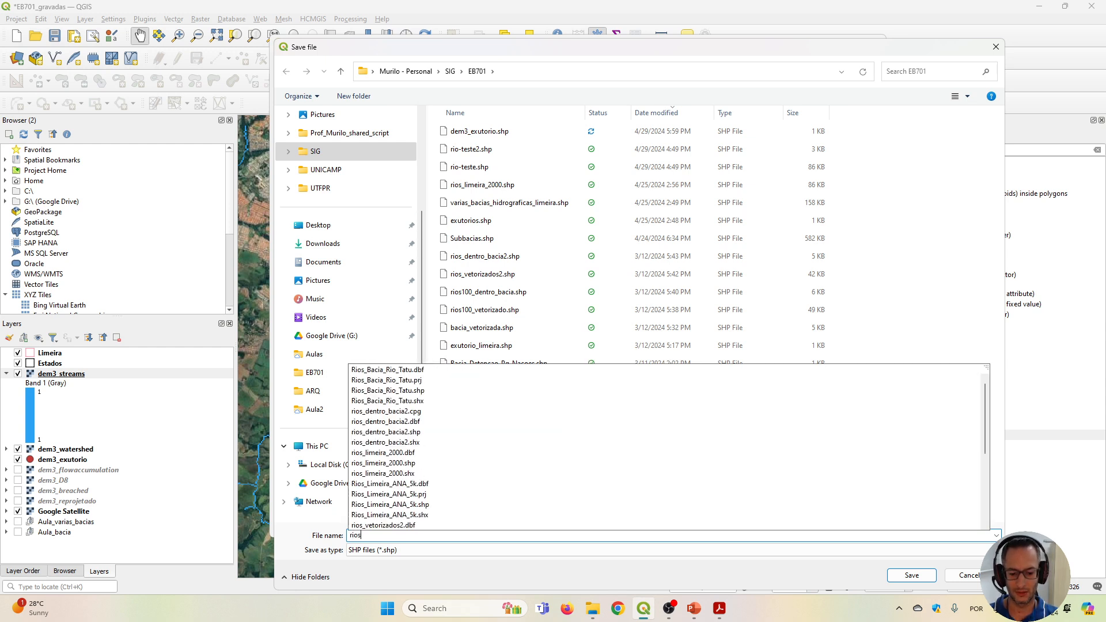
{"action": "type", "text": "_vetorizados"}
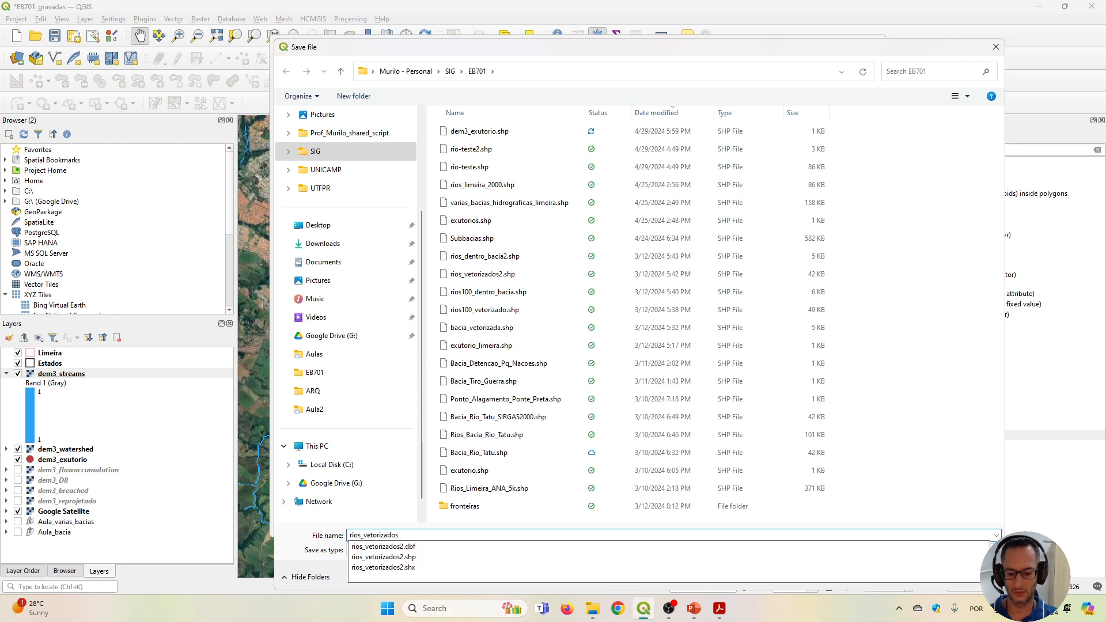
{"action": "type", "text": "3"}
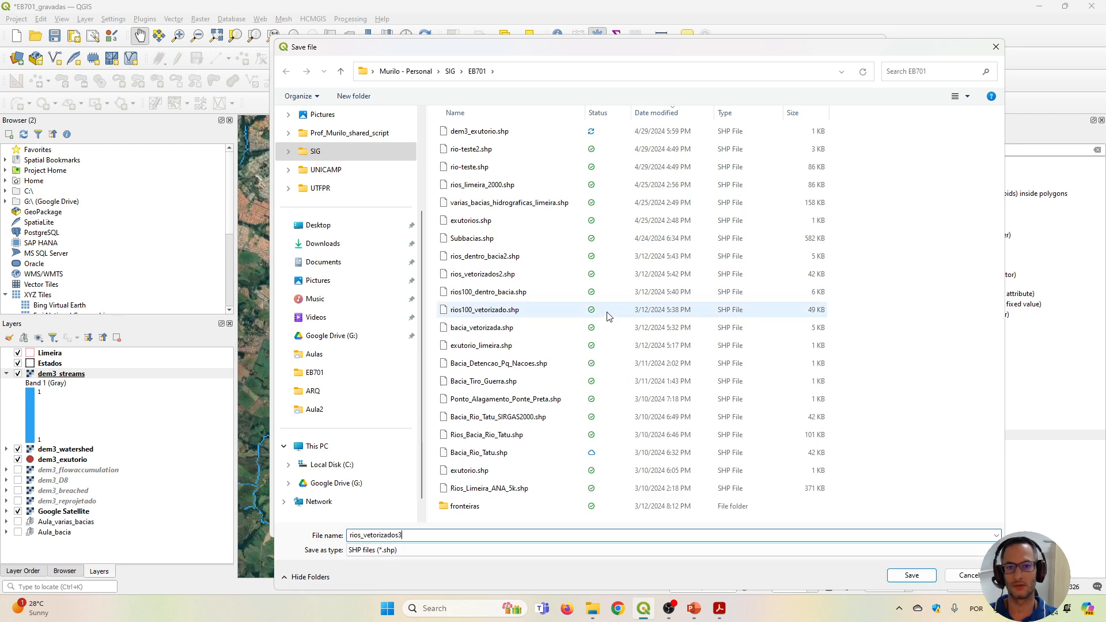
{"action": "left_click_drag", "start_coordinate": [481, 53], "coordinate": [371, 52]}
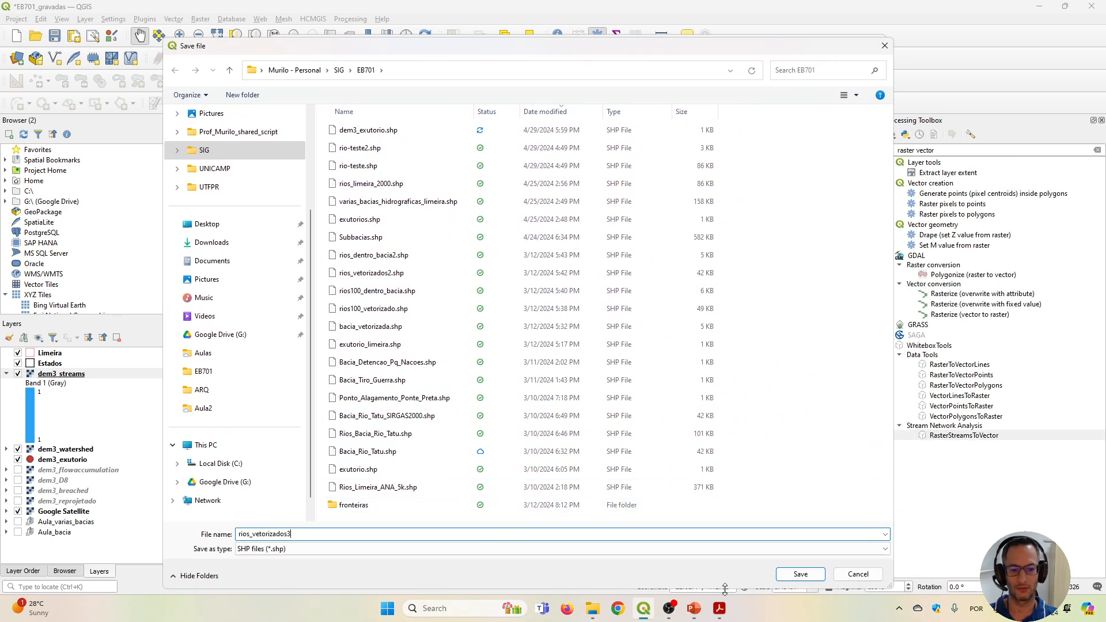
{"action": "left_click", "coordinate": [801, 574]}
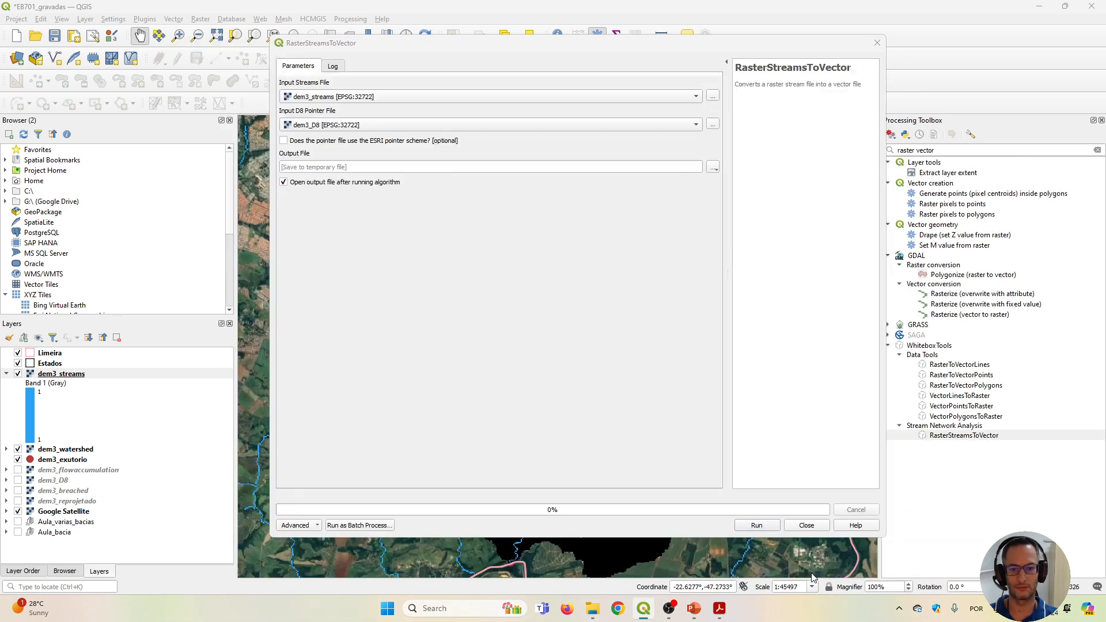
{"action": "left_click", "coordinate": [756, 525]}
{"action": "left_click", "coordinate": [805, 524]}
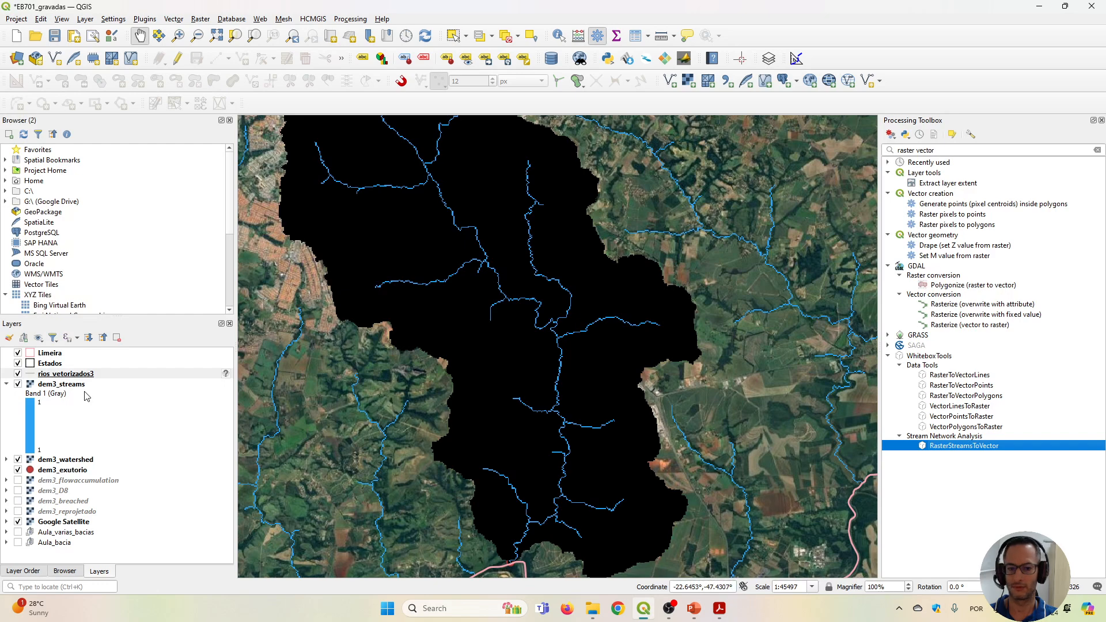
Hide the dem3_streams and dem3_watershed layers and look for the vectorized rivers over the satellite imagery.
{"action": "left_click", "coordinate": [7, 385]}
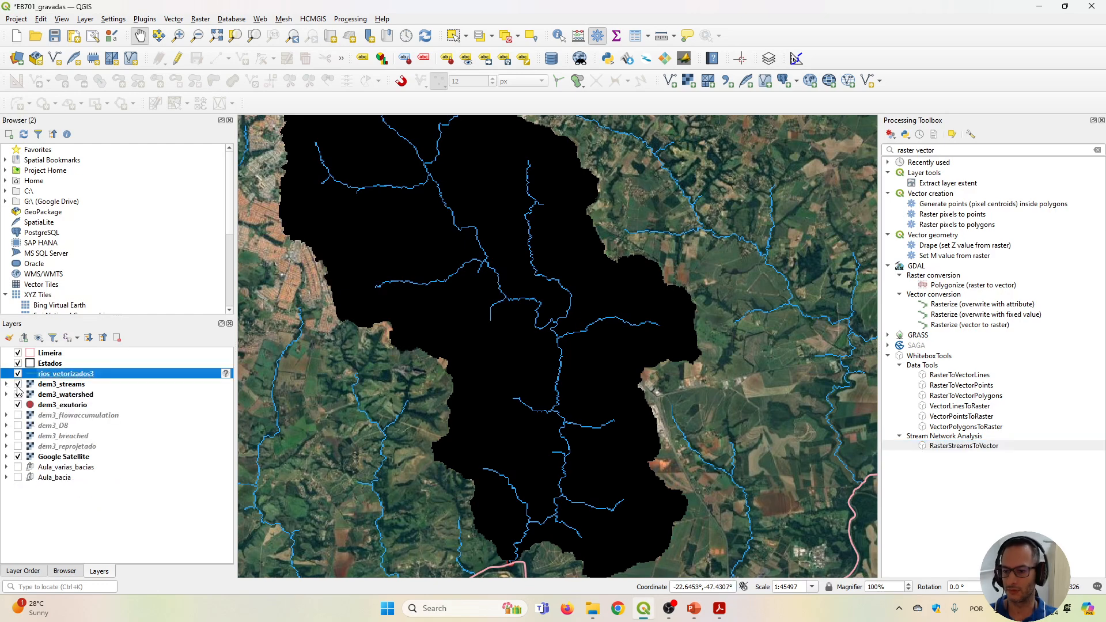
{"action": "left_click", "coordinate": [18, 384]}
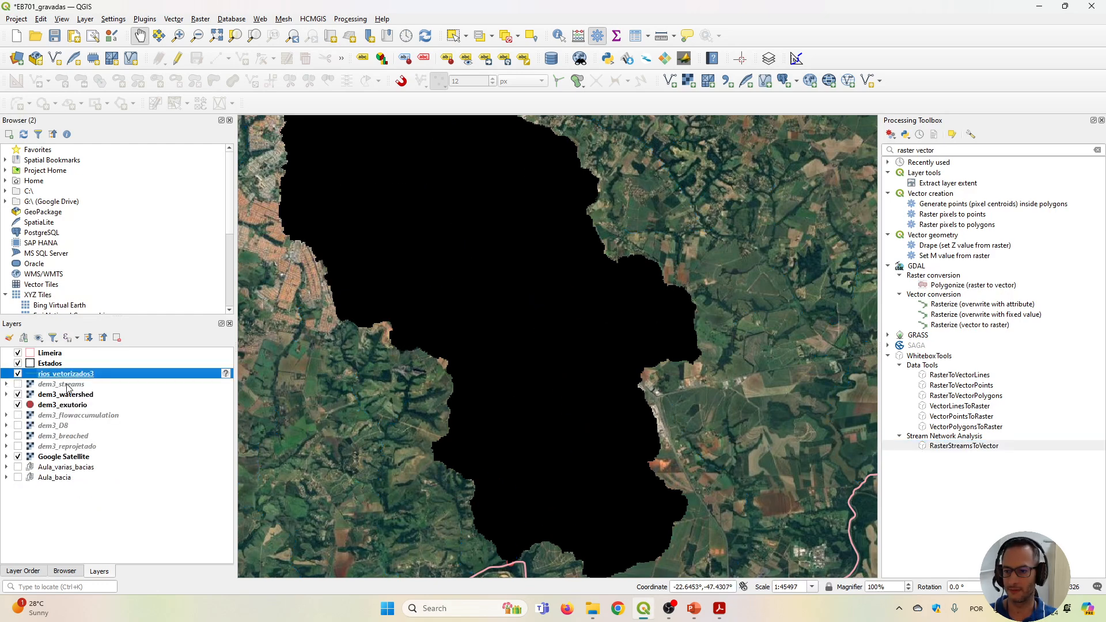
{"action": "left_click", "coordinate": [48, 395]}
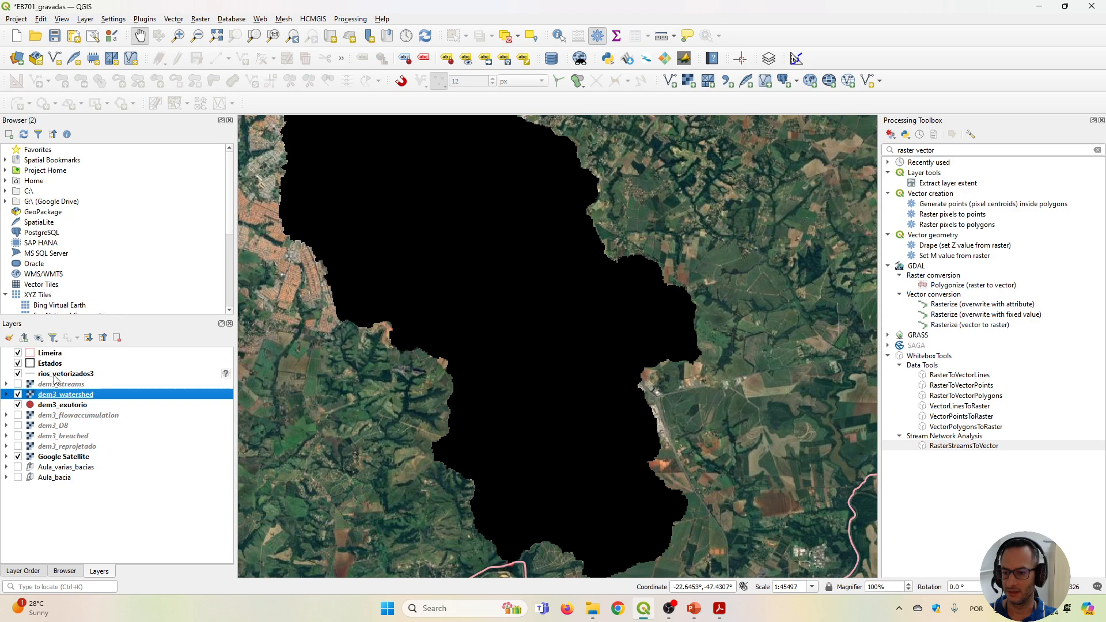
{"action": "left_click", "coordinate": [18, 395]}
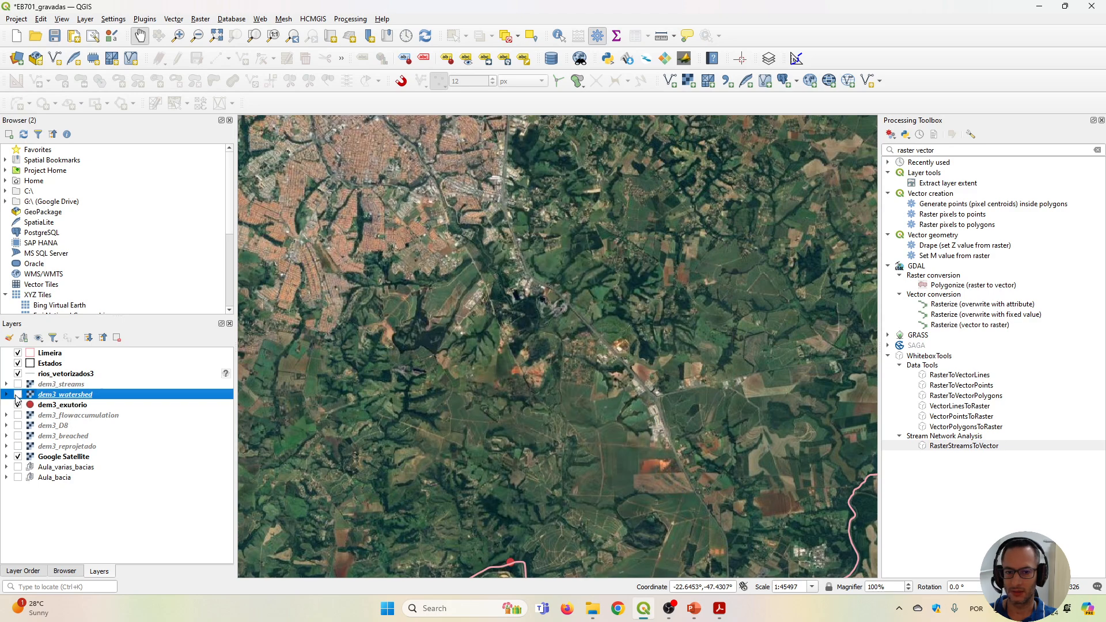
{"action": "scroll", "coordinate": [404, 318], "scroll_direction": "down", "scroll_amount": 4}
{"action": "left_click_drag", "start_coordinate": [406, 320], "coordinate": [538, 320]}
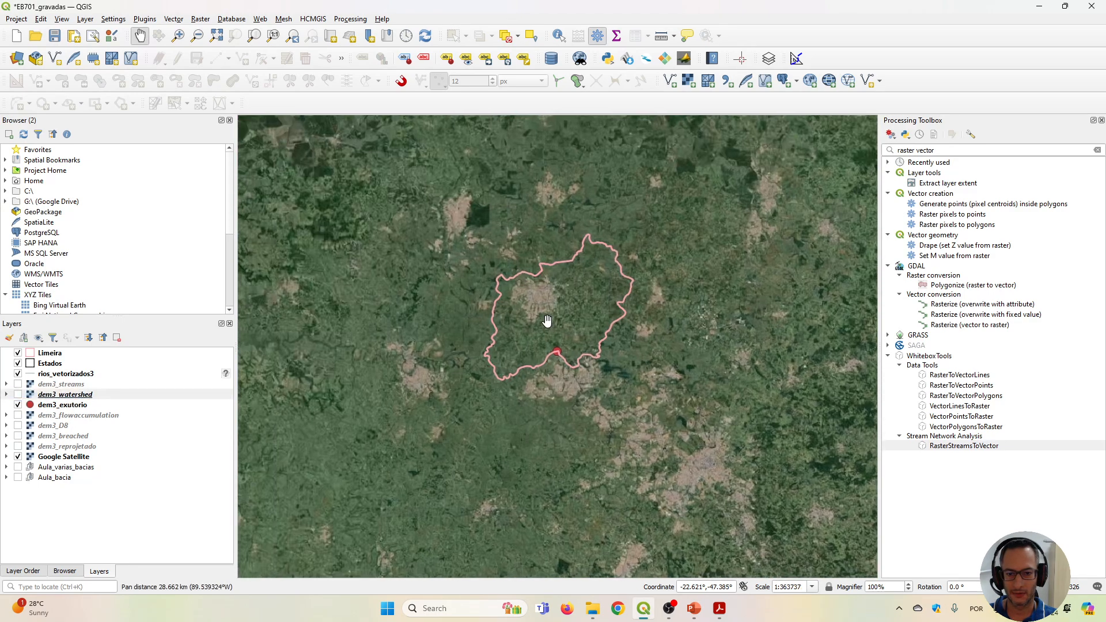
{"action": "scroll", "coordinate": [546, 321], "scroll_direction": "up", "scroll_amount": 4}
{"action": "scroll", "coordinate": [546, 321], "scroll_direction": "up", "scroll_amount": 2}
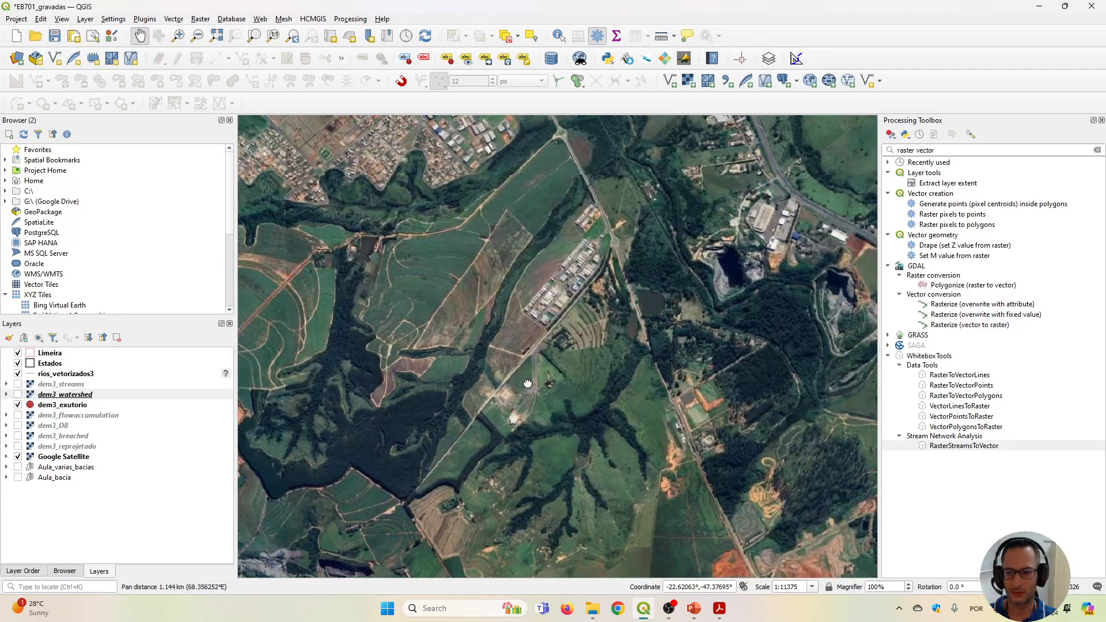
Hide the rios_vetorizados3 layer and inspect the satellite imagery around Limeira.
{"action": "left_click", "coordinate": [18, 374]}
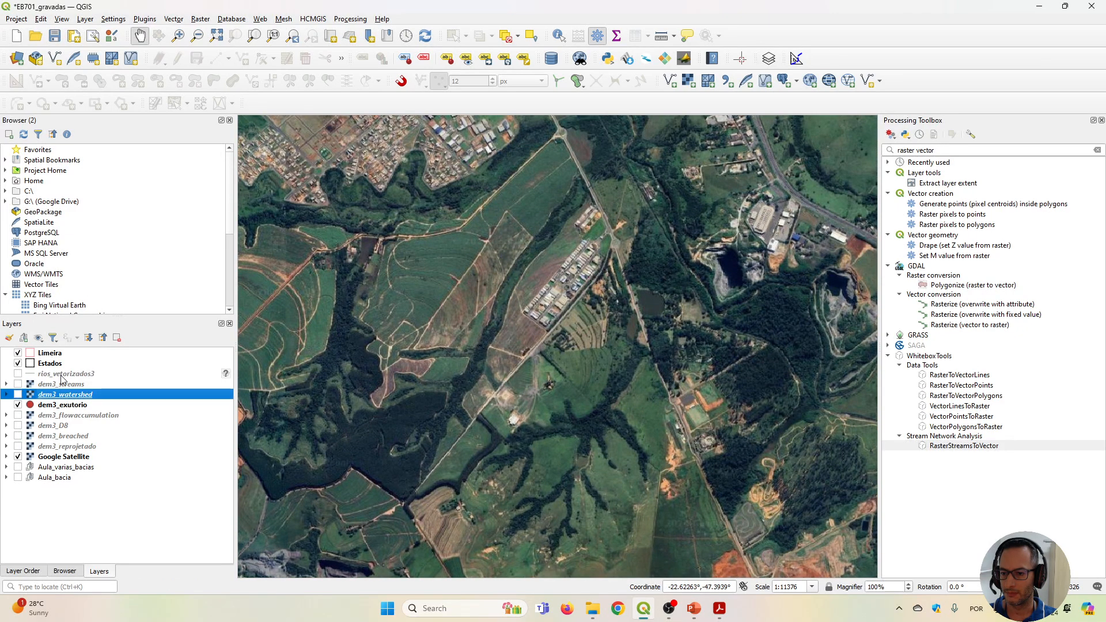
{"action": "left_click", "coordinate": [46, 374]}
{"action": "scroll", "coordinate": [569, 360], "scroll_direction": "down", "scroll_amount": 3}
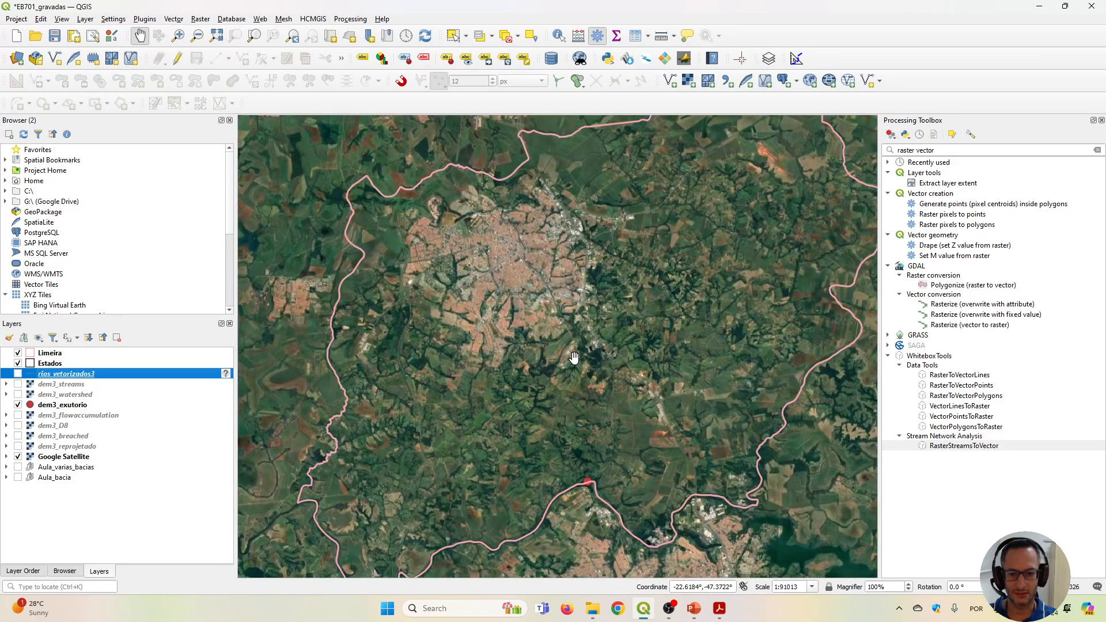
{"action": "scroll", "coordinate": [573, 293], "scroll_direction": "up", "scroll_amount": 3}
{"action": "left_click_drag", "start_coordinate": [539, 235], "coordinate": [505, 395]}
Set the simple line color of the rios_vetorizados3 layer to cyan and inspect the Limeira area.
{"action": "right_click", "coordinate": [72, 373]}
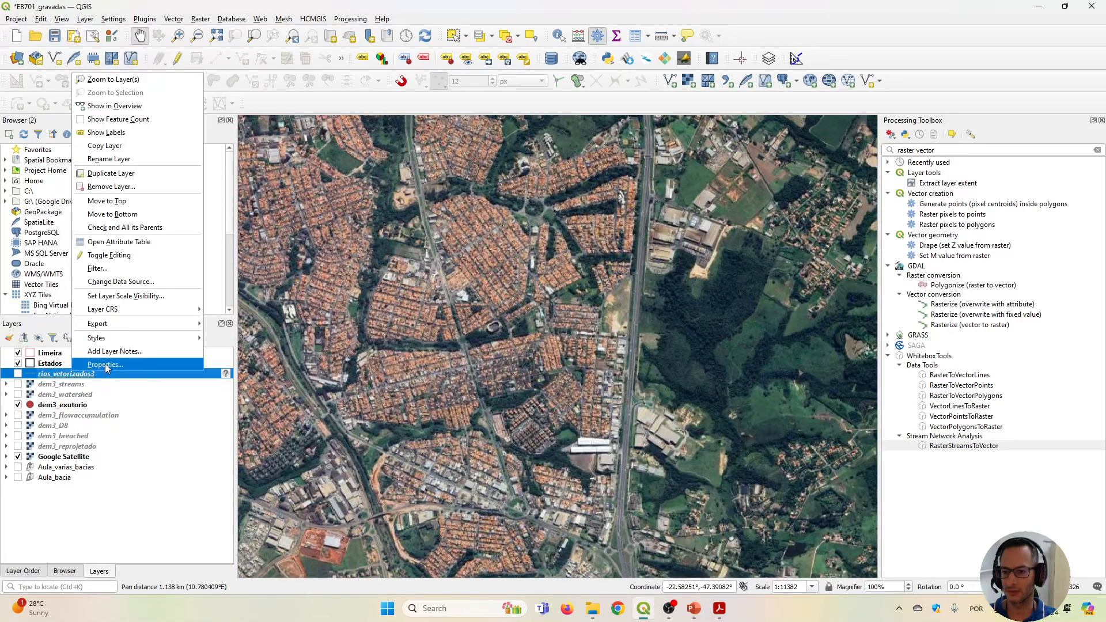
{"action": "left_click", "coordinate": [119, 364]}
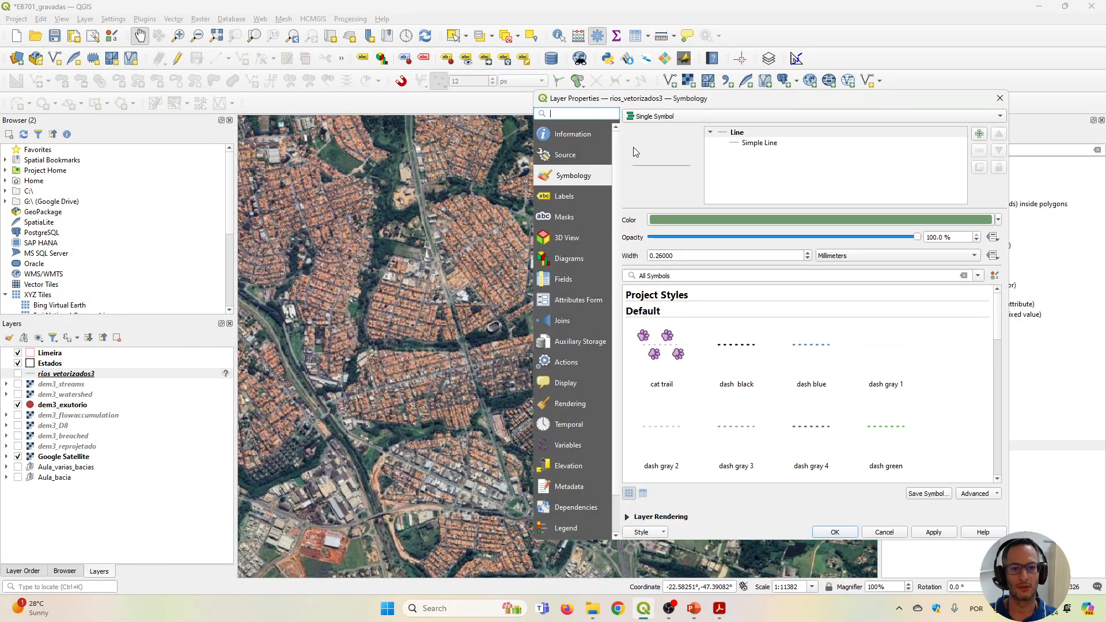
{"action": "left_click", "coordinate": [763, 144]}
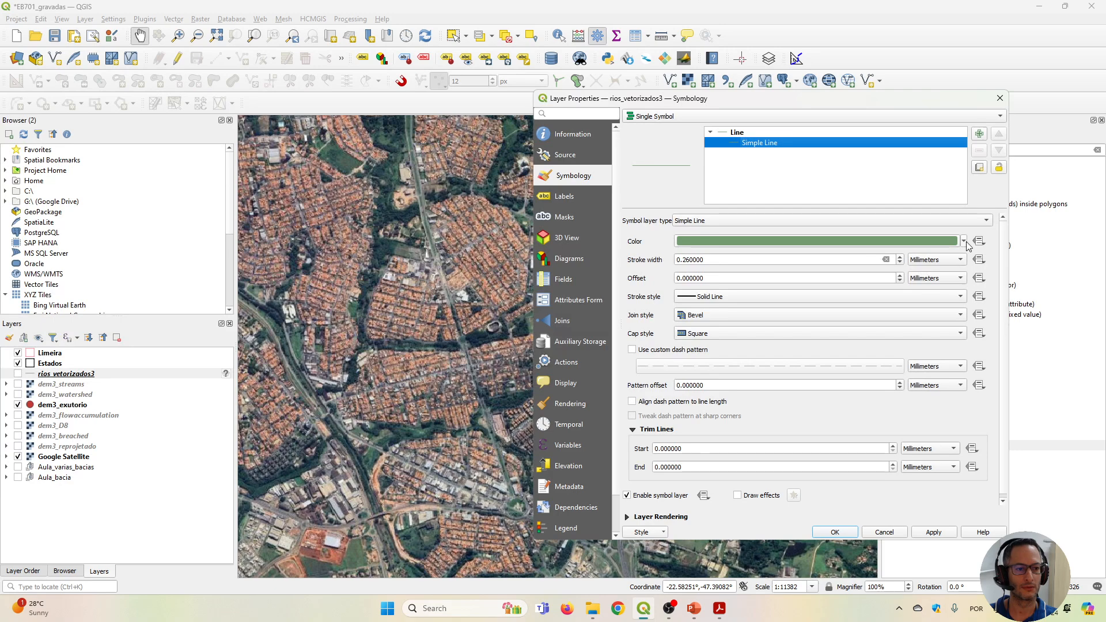
{"action": "left_click", "coordinate": [964, 242]}
{"action": "left_click", "coordinate": [703, 392]}
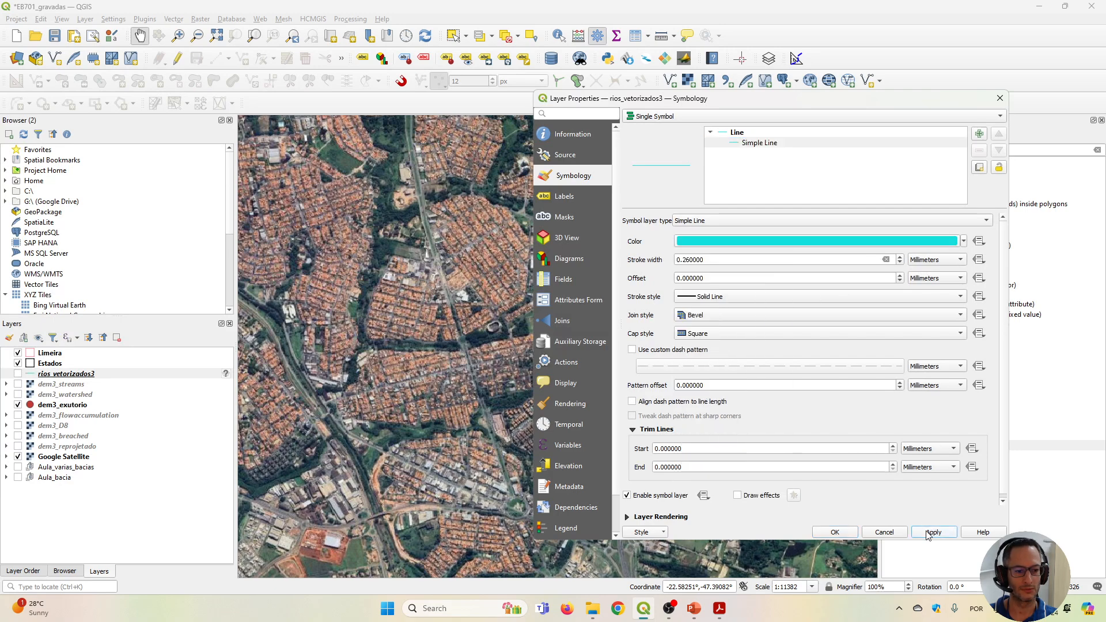
{"action": "left_click", "coordinate": [839, 529]}
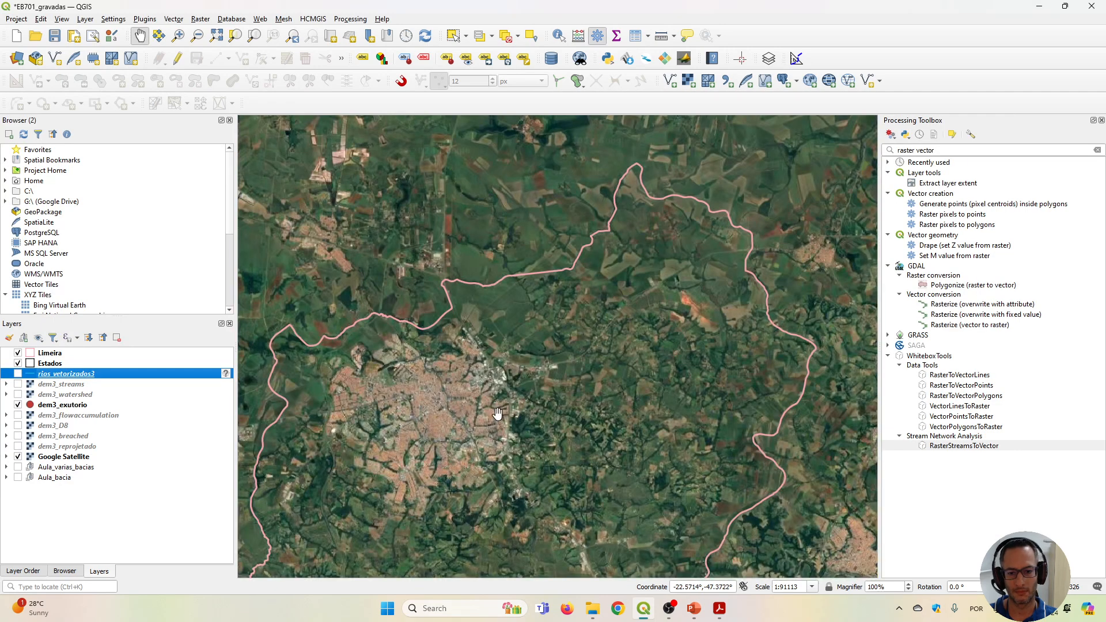
{"action": "left_click_drag", "start_coordinate": [497, 414], "coordinate": [603, 291]}
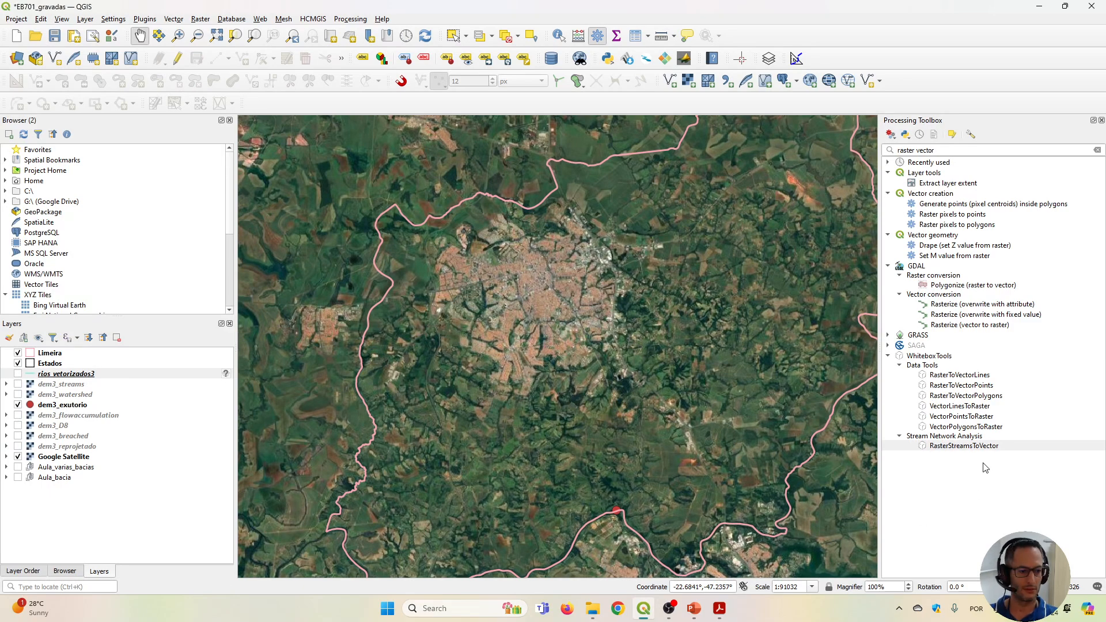
Reopen RasterStreamsToVector and choose dem3_streams as the streams input and dem3_D8 as the D8 pointer file.
{"action": "double_click", "coordinate": [973, 447]}
{"action": "left_click", "coordinate": [323, 96]}
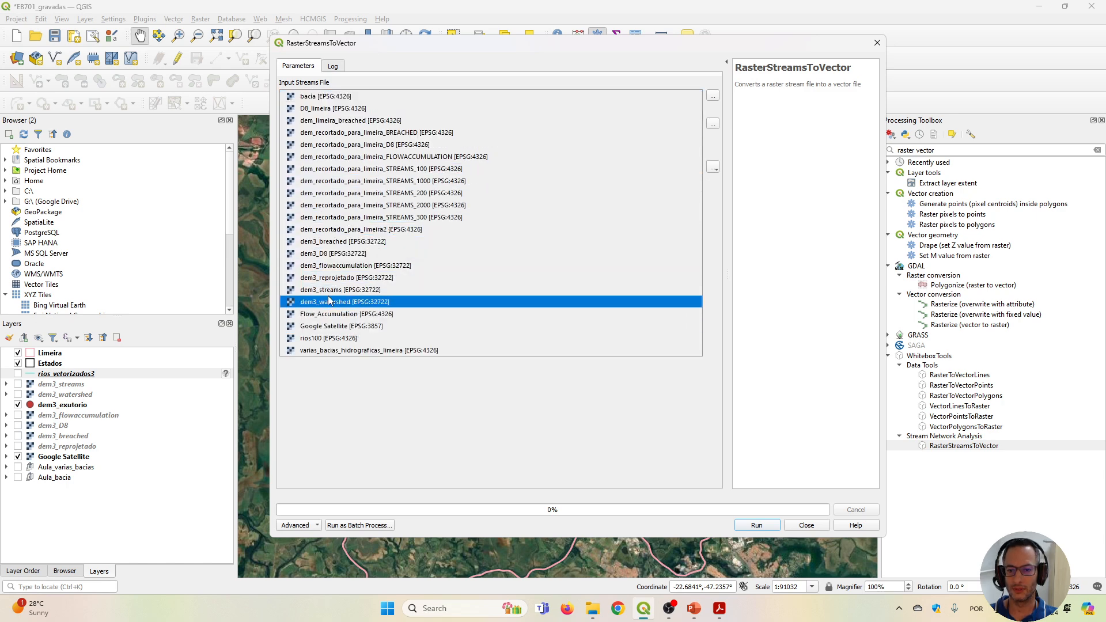
{"action": "left_click", "coordinate": [305, 290]}
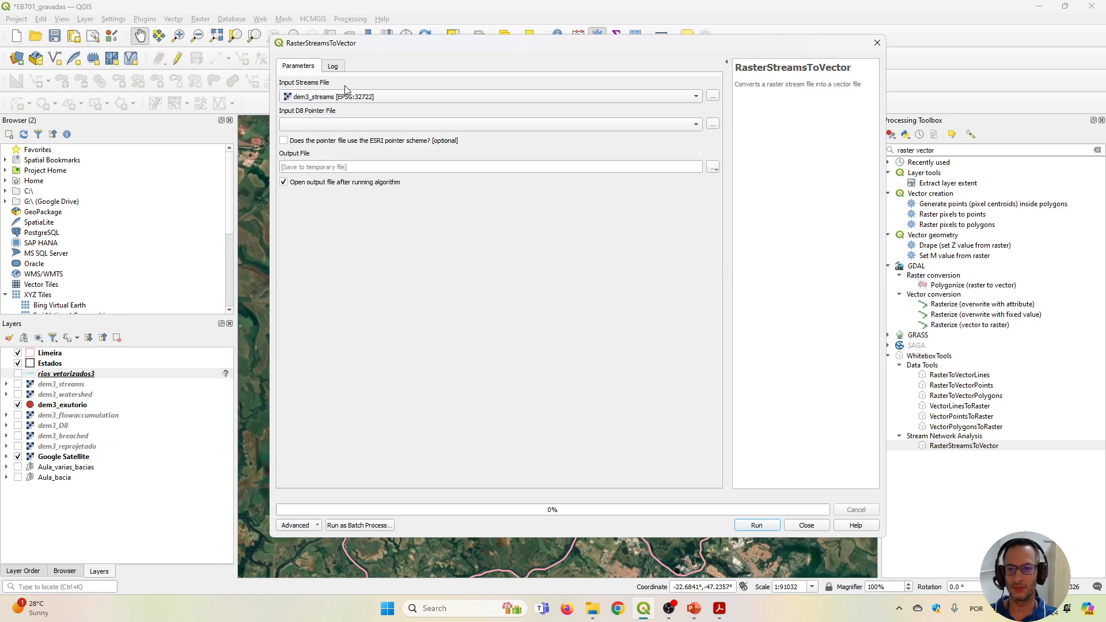
{"action": "left_click", "coordinate": [316, 129]}
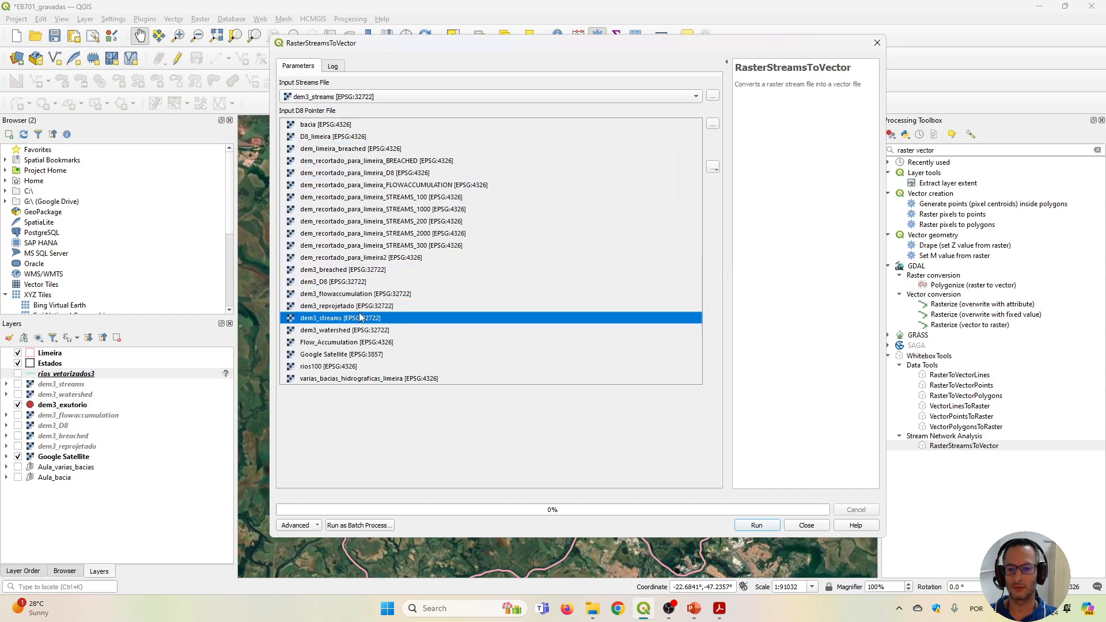
{"action": "left_click", "coordinate": [339, 284]}
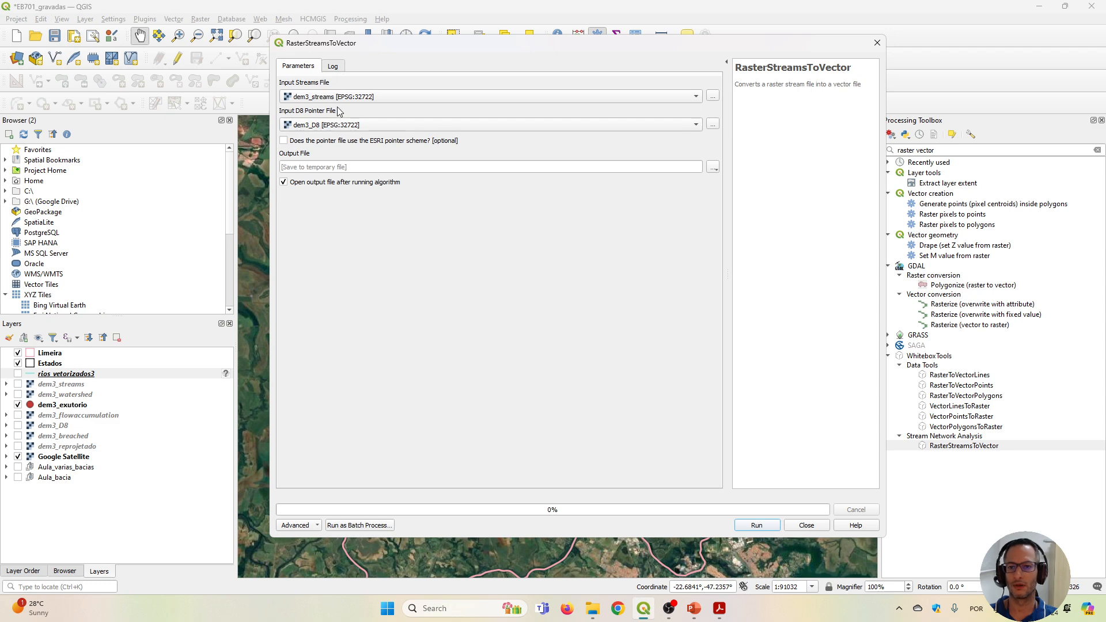
Set the stream vector output file to rios-vetorizados3.shp in the EB701 folder and run RasterStreamsToVector.
{"action": "left_click", "coordinate": [717, 170]}
{"action": "left_click", "coordinate": [766, 192]}
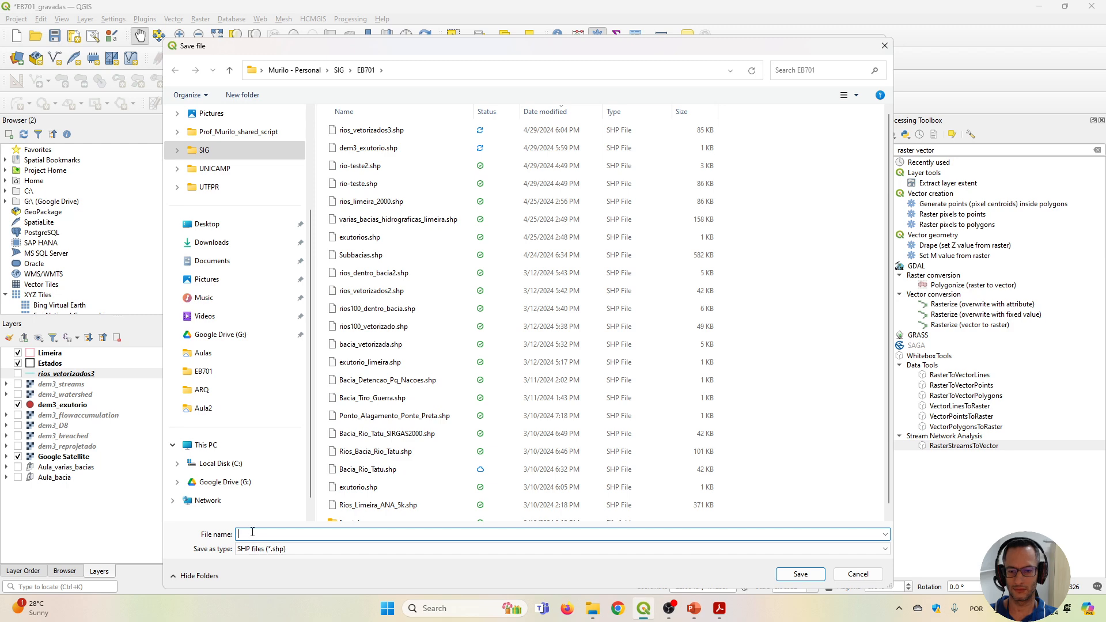
{"action": "type", "text": "rios"}
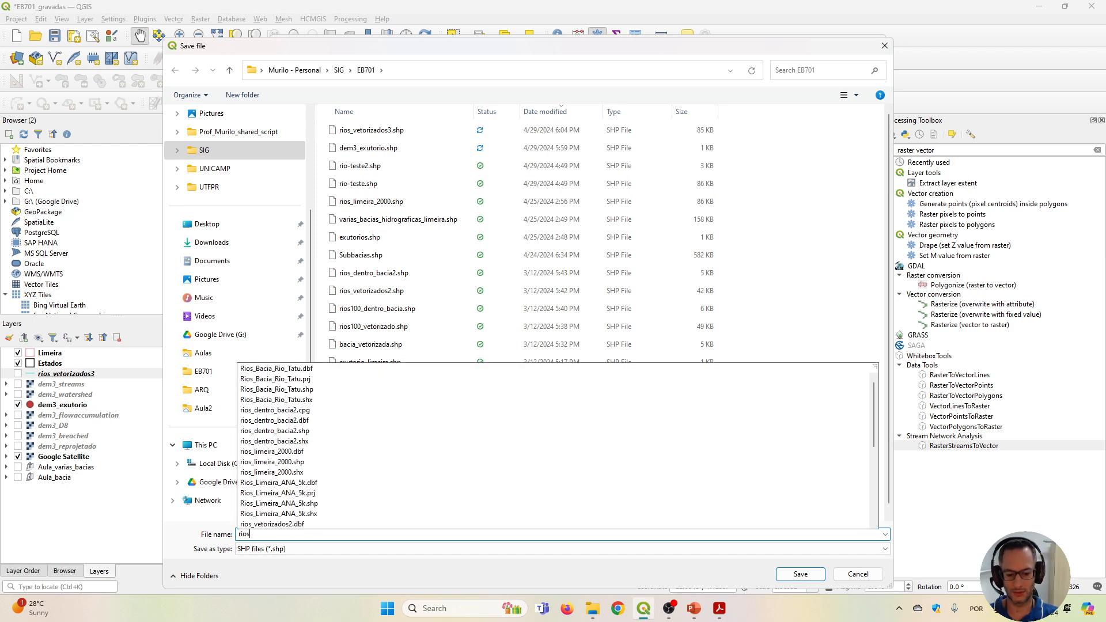
{"action": "type", "text": "-vetorizados3"}
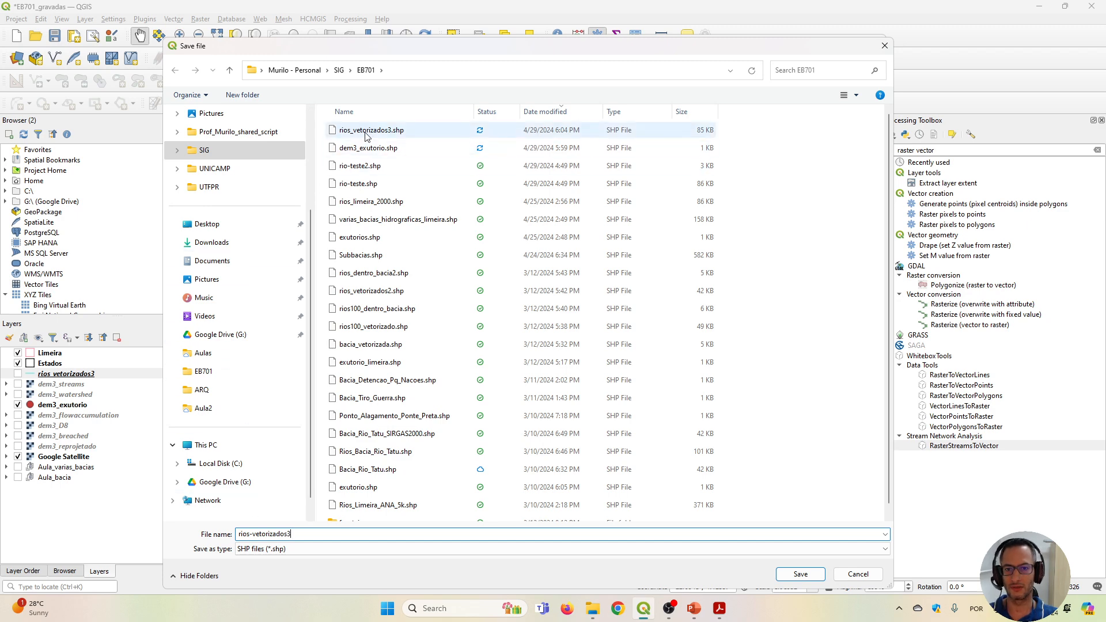
{"action": "left_click", "coordinate": [798, 570]}
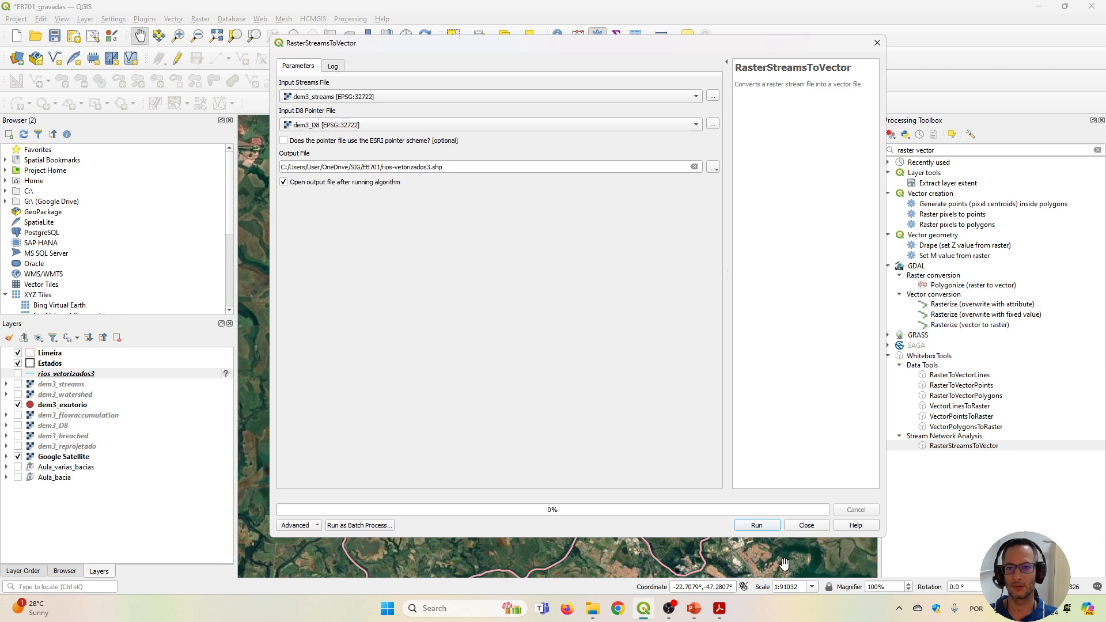
{"action": "left_click", "coordinate": [757, 525]}
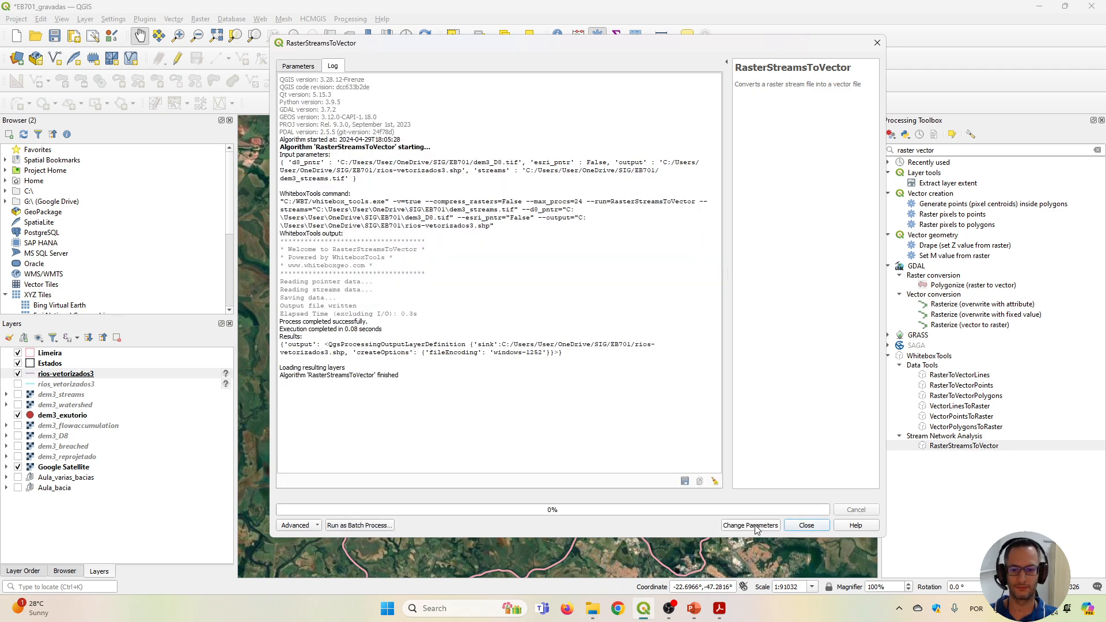
{"action": "left_click", "coordinate": [807, 525]}
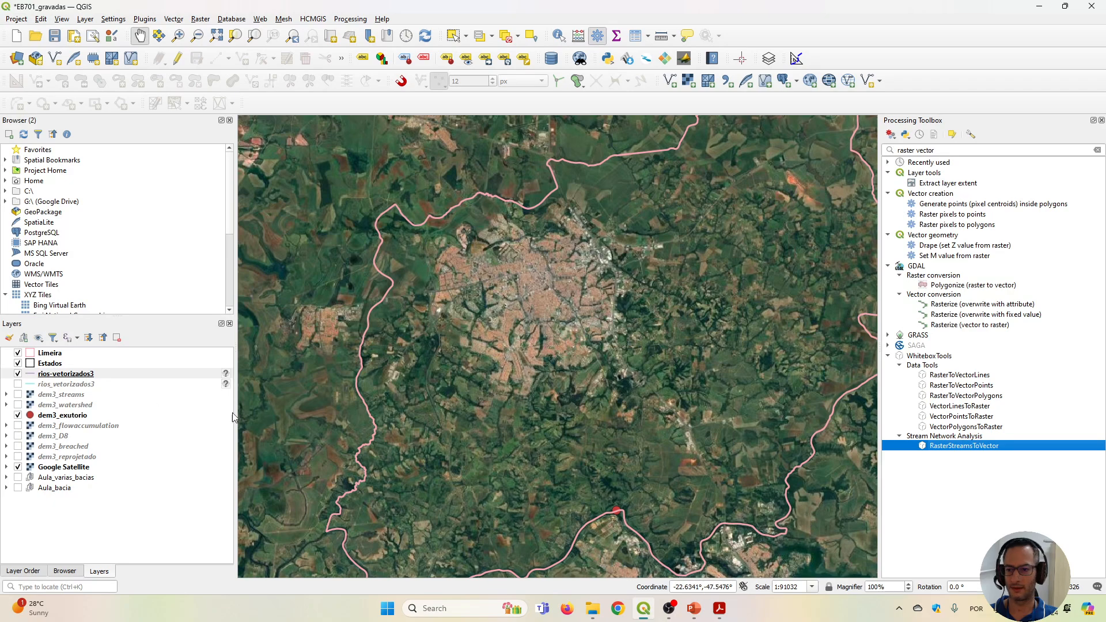
Look for the vectorized streams over the satellite imagery of the Limeira urban area and the surrounding farmland.
{"action": "scroll", "coordinate": [567, 357], "scroll_direction": "up", "scroll_amount": 3}
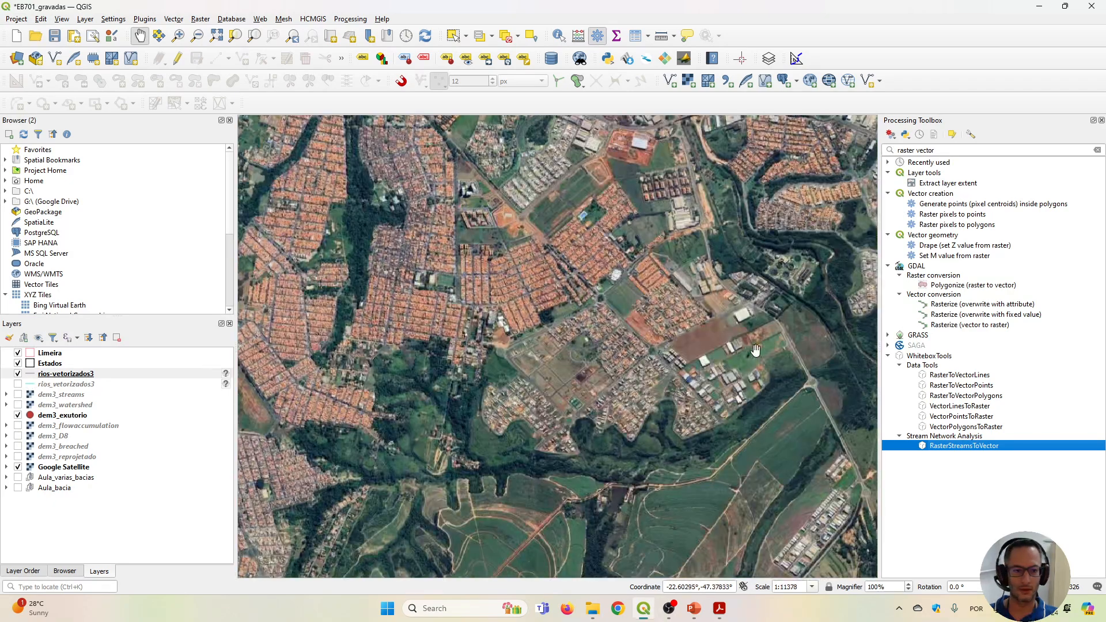
{"action": "left_click_drag", "start_coordinate": [755, 352], "coordinate": [451, 369]}
{"action": "left_click_drag", "start_coordinate": [427, 447], "coordinate": [250, 414]}
{"action": "left_click_drag", "start_coordinate": [650, 404], "coordinate": [388, 260]}
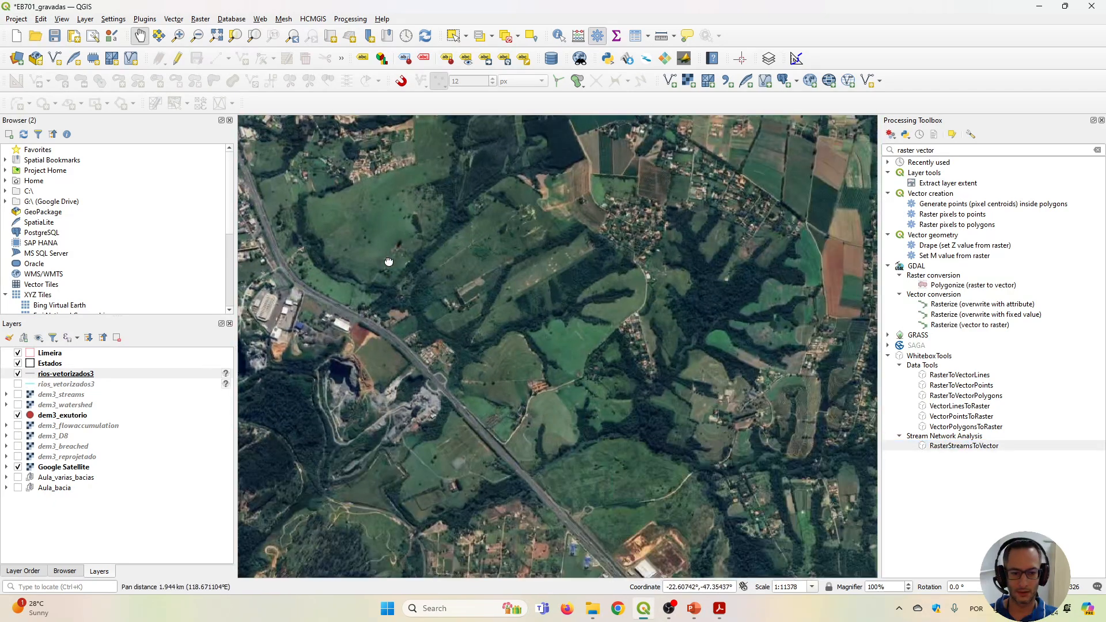
{"action": "scroll", "coordinate": [474, 370], "scroll_direction": "down", "scroll_amount": 1}
{"action": "scroll", "coordinate": [579, 438], "scroll_direction": "up", "scroll_amount": 2}
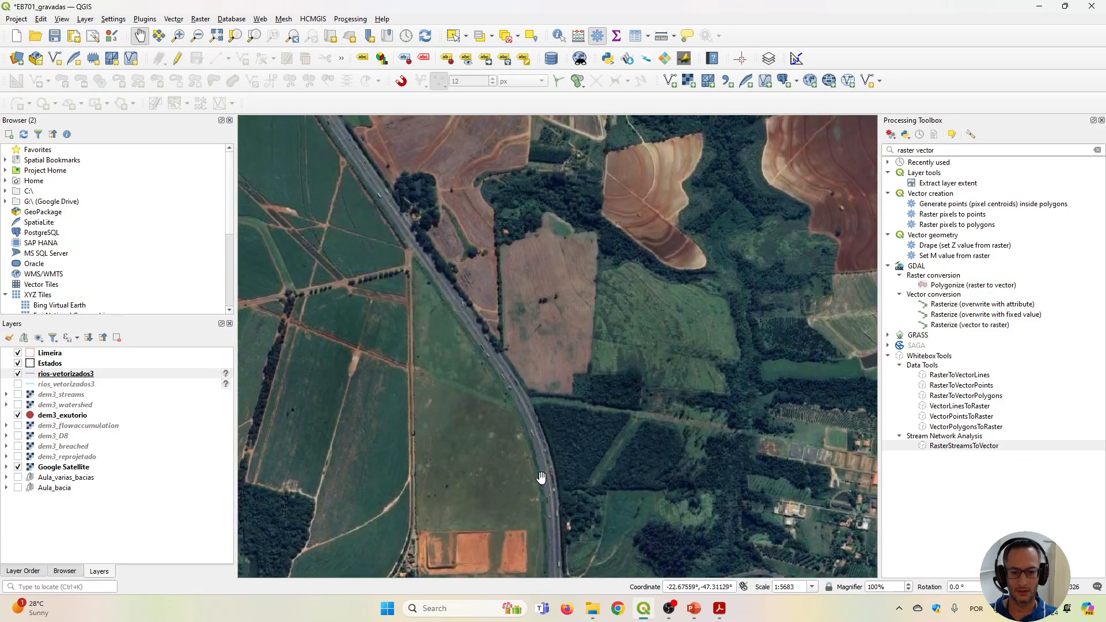
{"action": "left_click_drag", "start_coordinate": [538, 477], "coordinate": [791, 291]}
{"action": "left_click_drag", "start_coordinate": [479, 410], "coordinate": [817, 244]}
{"action": "left_click_drag", "start_coordinate": [455, 389], "coordinate": [745, 276]}
{"action": "scroll", "coordinate": [400, 406], "scroll_direction": "down", "scroll_amount": 2}
{"action": "left_click_drag", "start_coordinate": [344, 451], "coordinate": [515, 433]}
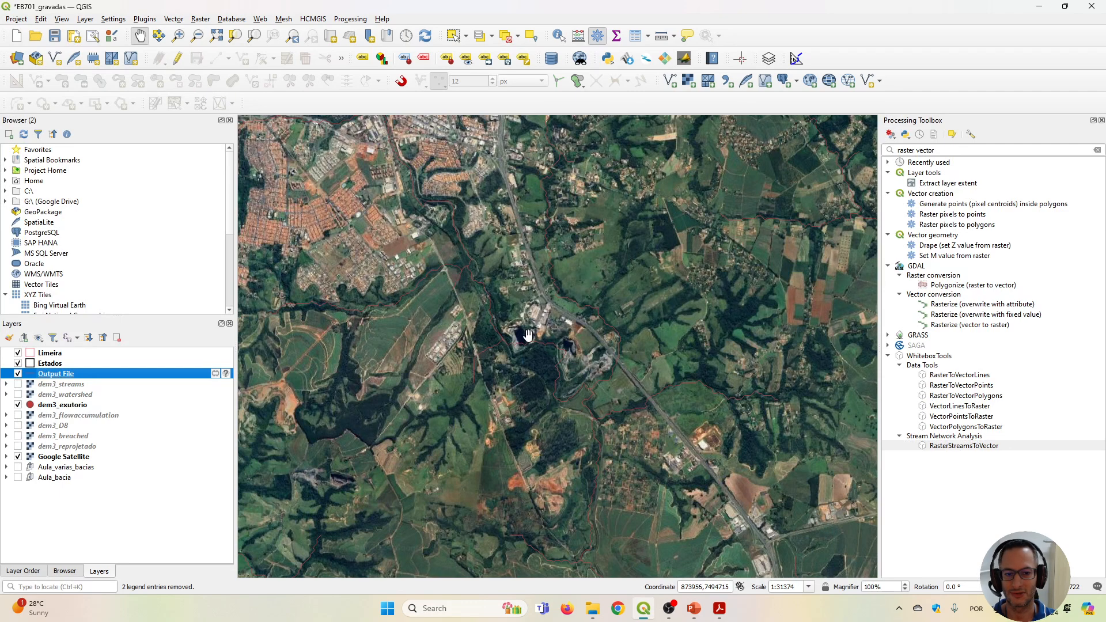
{"action": "left_click_drag", "start_coordinate": [564, 374], "coordinate": [520, 357]}
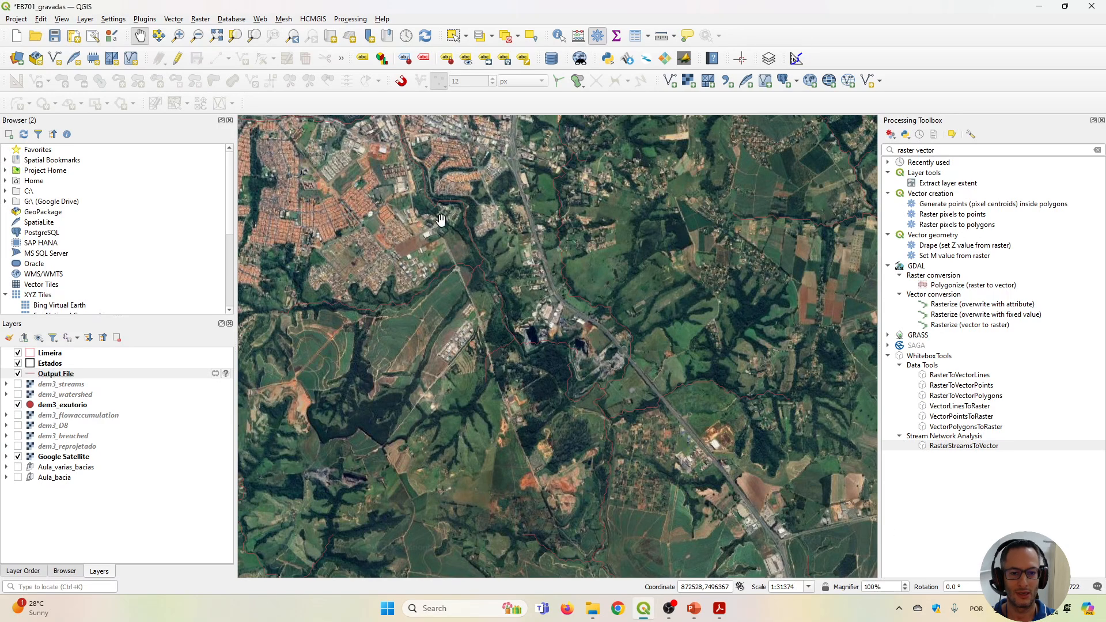
Set the project coordinate reference system to WGS 84 (EPSG:4326).
{"action": "left_click", "coordinate": [1082, 586]}
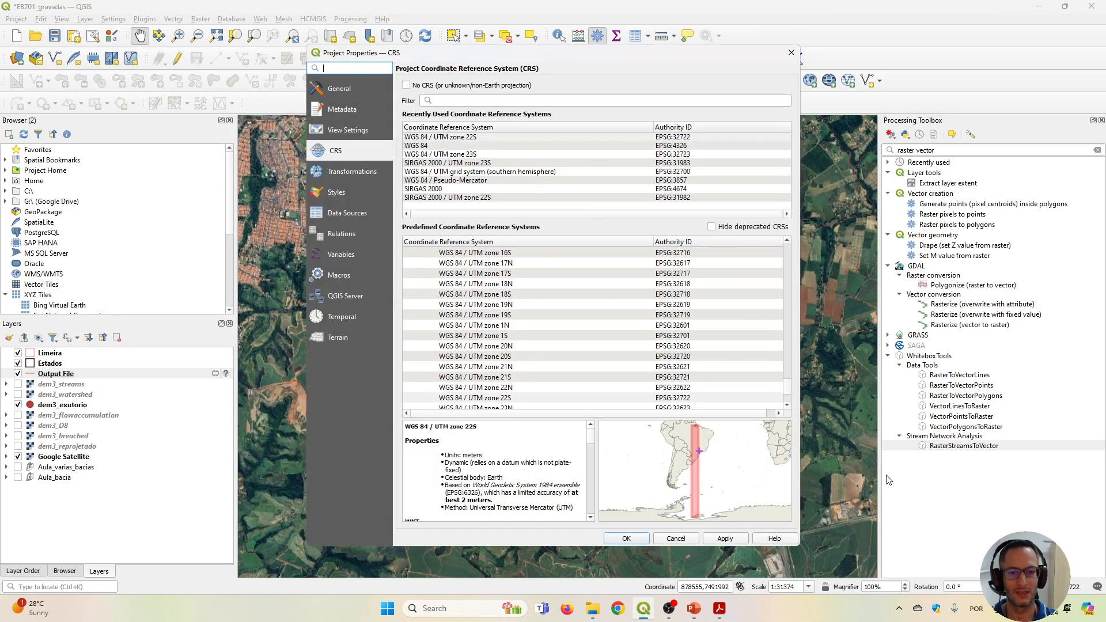
{"action": "left_click", "coordinate": [424, 145]}
{"action": "left_click", "coordinate": [724, 539]}
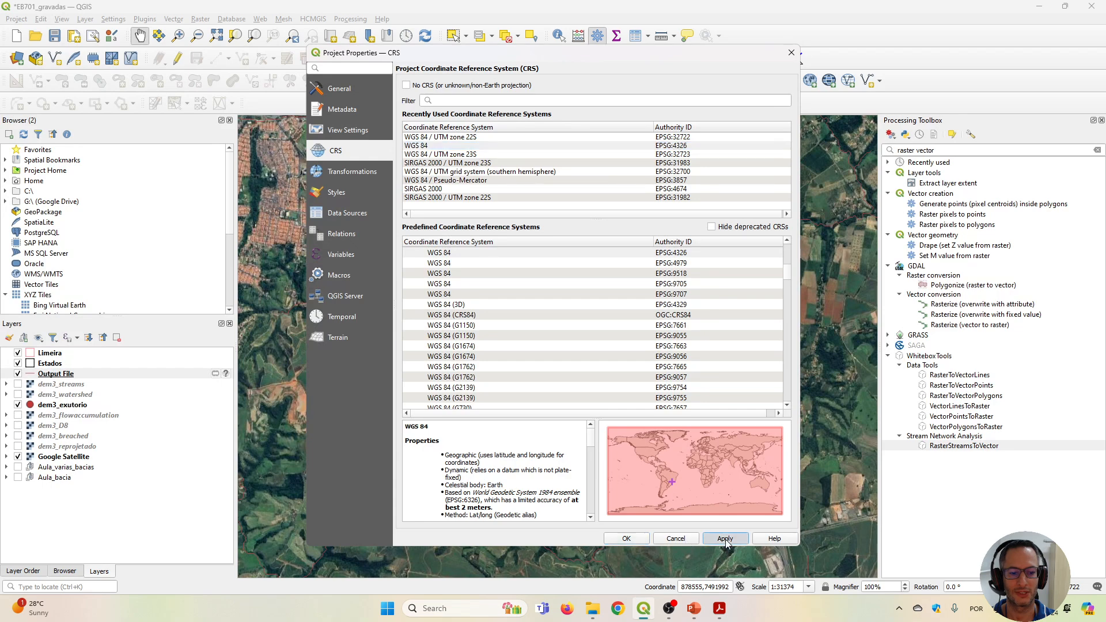
{"action": "left_click", "coordinate": [636, 537]}
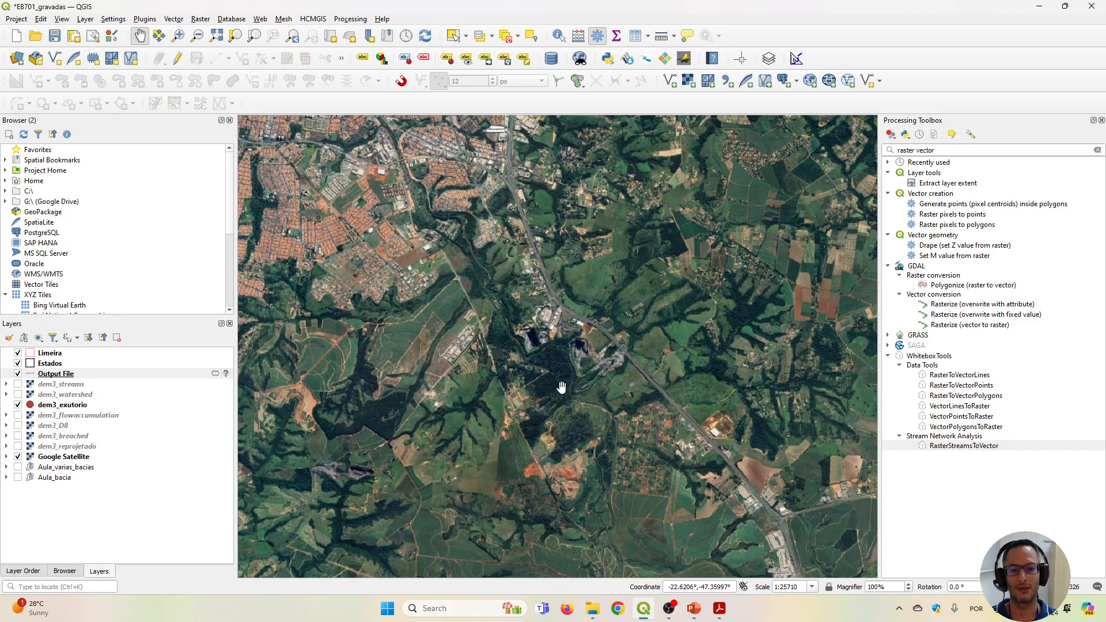
Remove the Output File stream layer from the project.
{"action": "left_click", "coordinate": [58, 375]}
{"action": "left_click", "coordinate": [117, 338]}
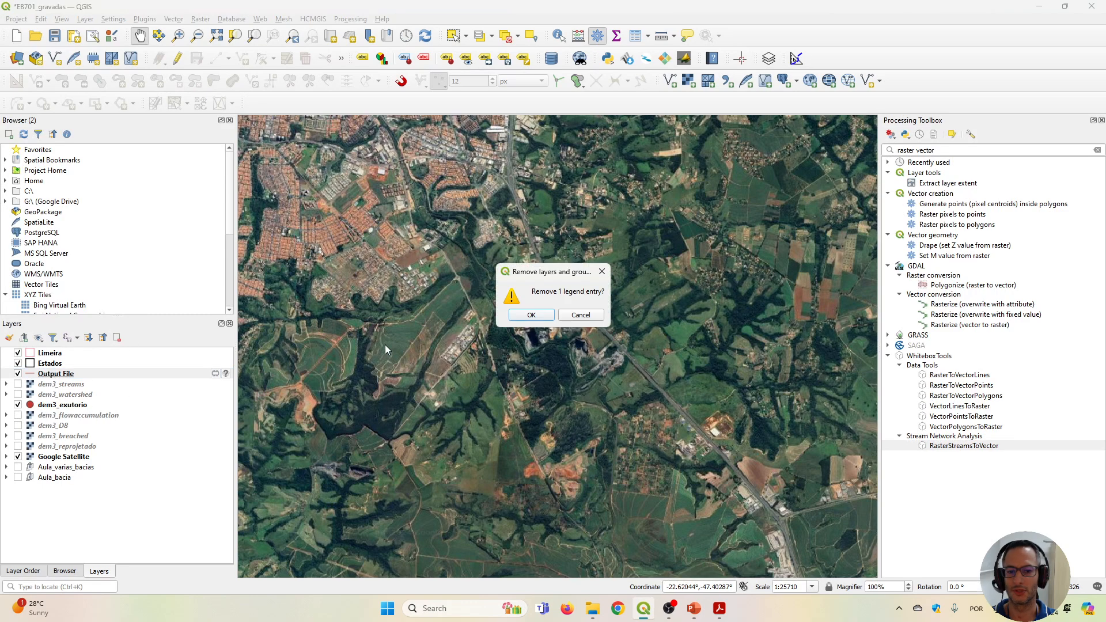
{"action": "left_click", "coordinate": [529, 315]}
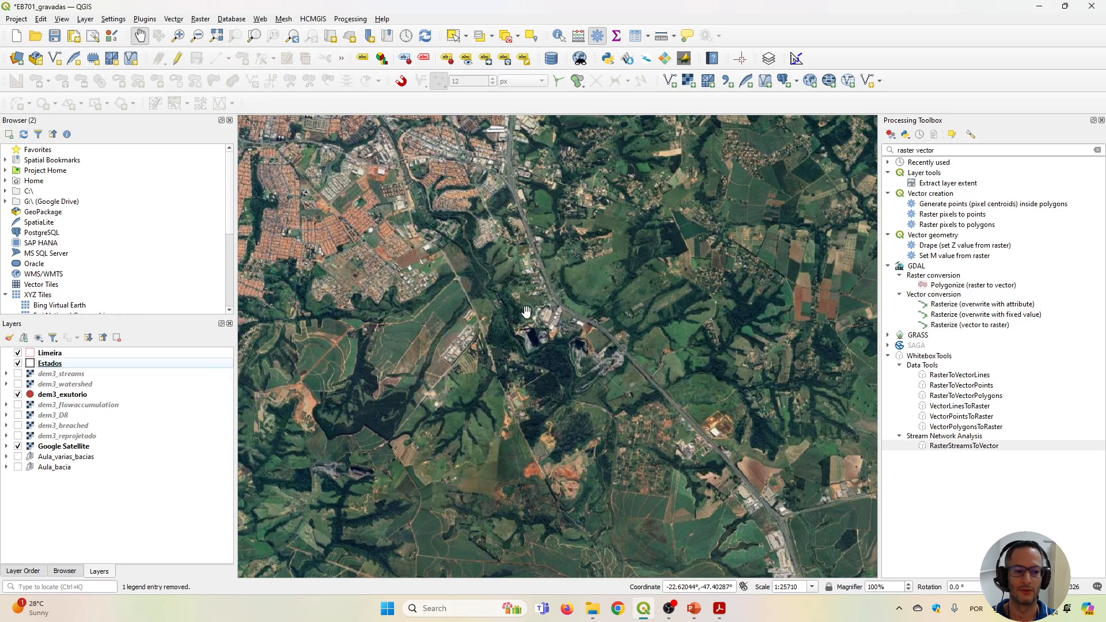
Set the project coordinate reference system to WGS 84 / UTM zone 22S (EPSG:32722), skipping the transformation choice for Limeira.
{"action": "left_click", "coordinate": [1067, 593]}
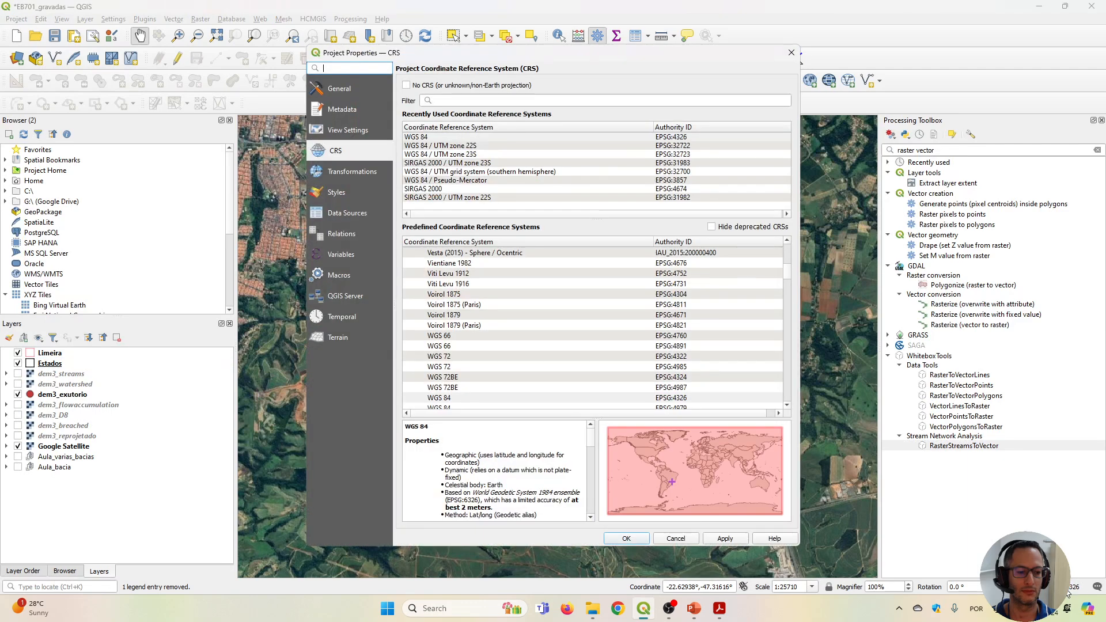
{"action": "left_click_drag", "start_coordinate": [424, 58], "coordinate": [360, 56]}
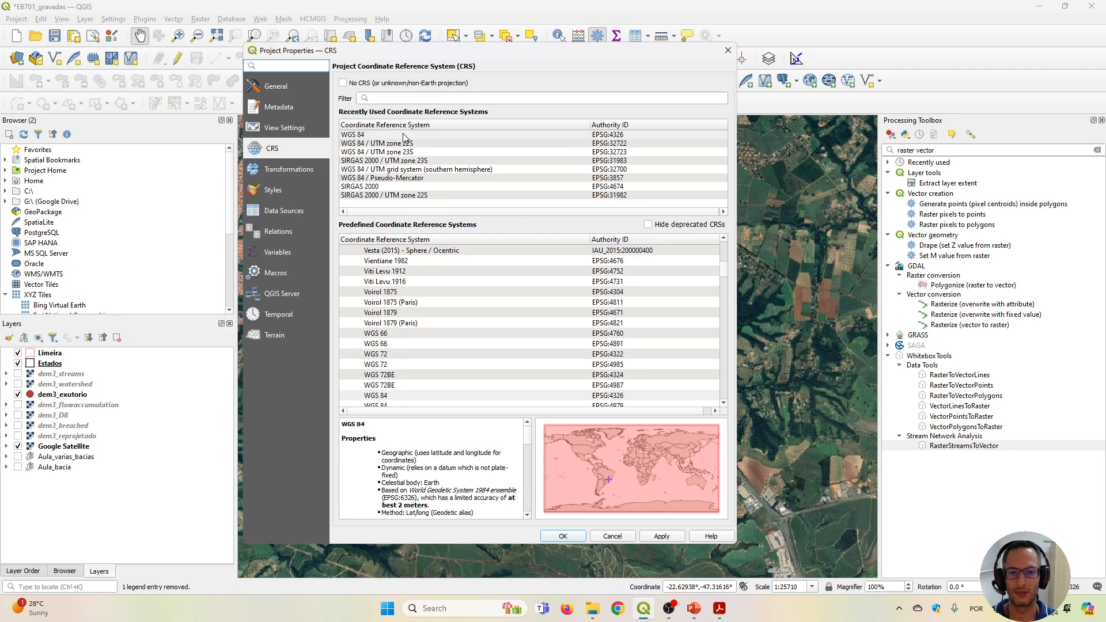
{"action": "left_click", "coordinate": [616, 144]}
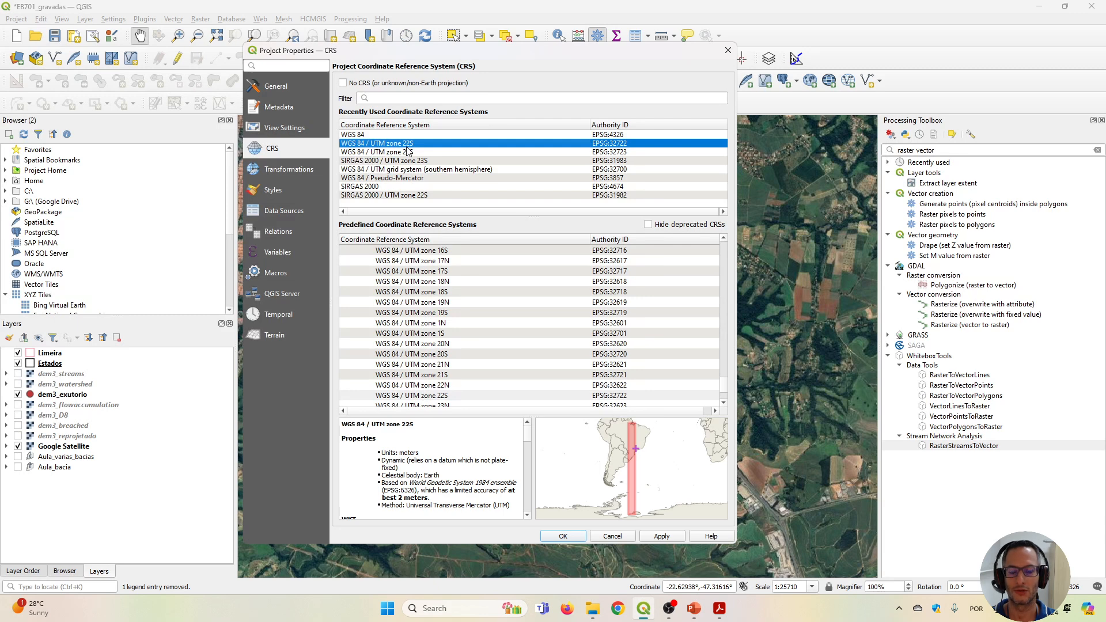
{"action": "left_click", "coordinate": [668, 537]}
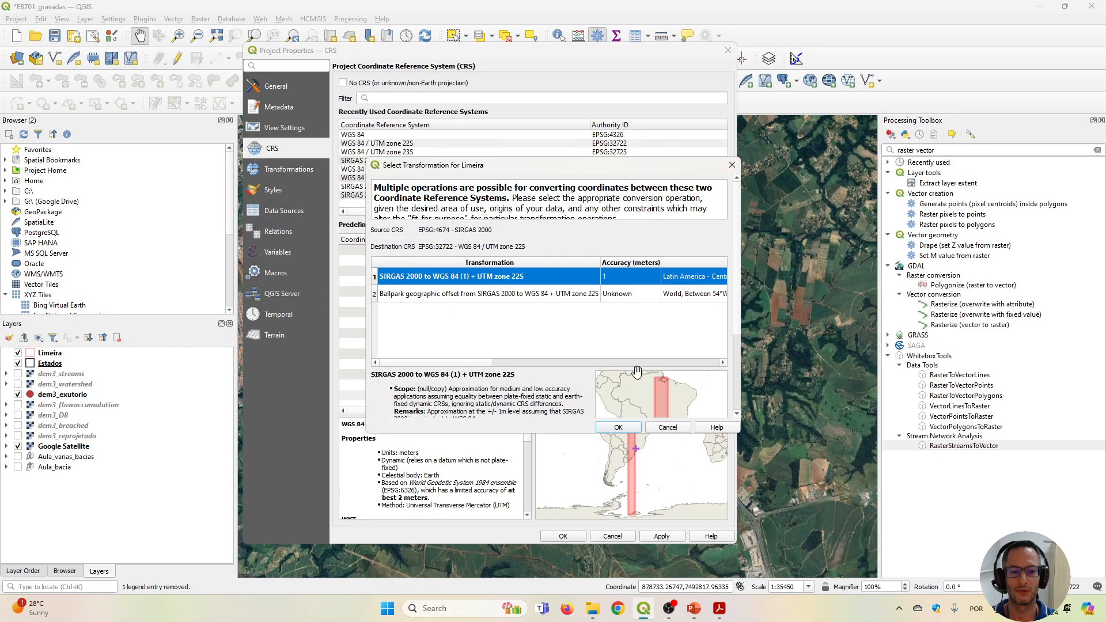
{"action": "left_click", "coordinate": [665, 430]}
{"action": "left_click", "coordinate": [408, 148]}
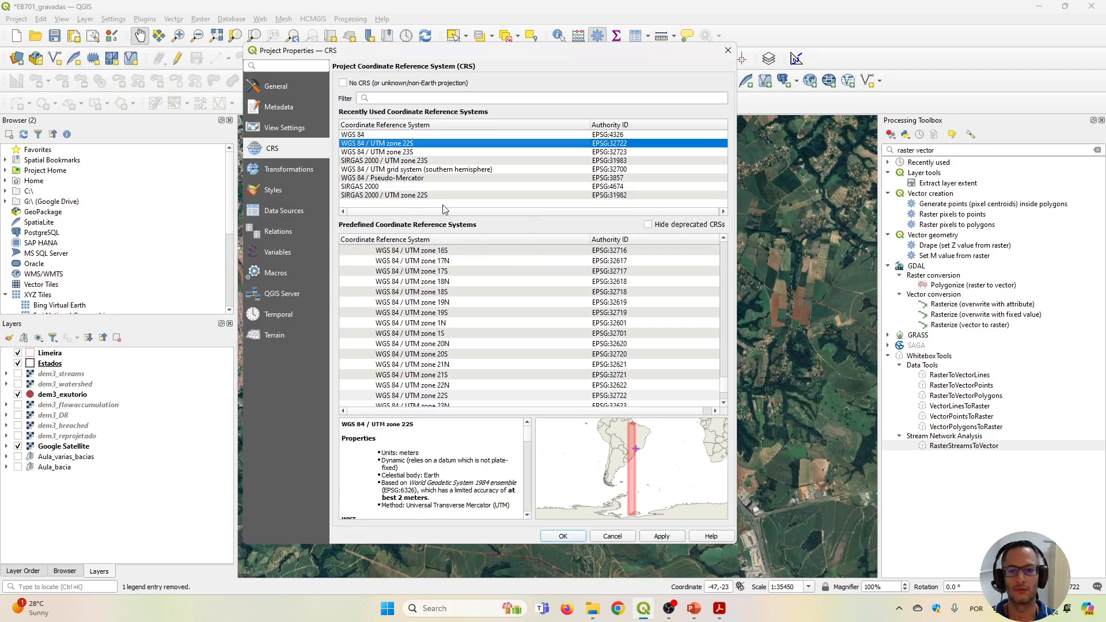
{"action": "left_click", "coordinate": [661, 535]}
{"action": "left_click", "coordinate": [560, 537]}
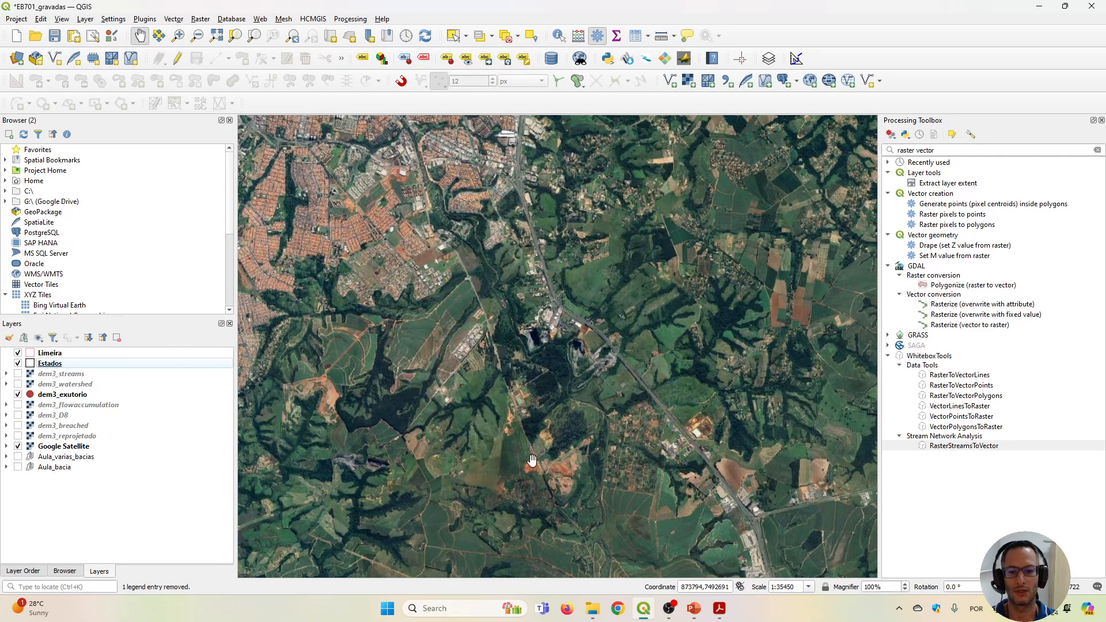
Start RasterStreamsToVector again with dem3_streams as the streams input and dem3_D8 as the D8 pointer file.
{"action": "scroll", "coordinate": [607, 444], "scroll_direction": "down", "scroll_amount": 2}
{"action": "left_click_drag", "start_coordinate": [619, 453], "coordinate": [581, 372]}
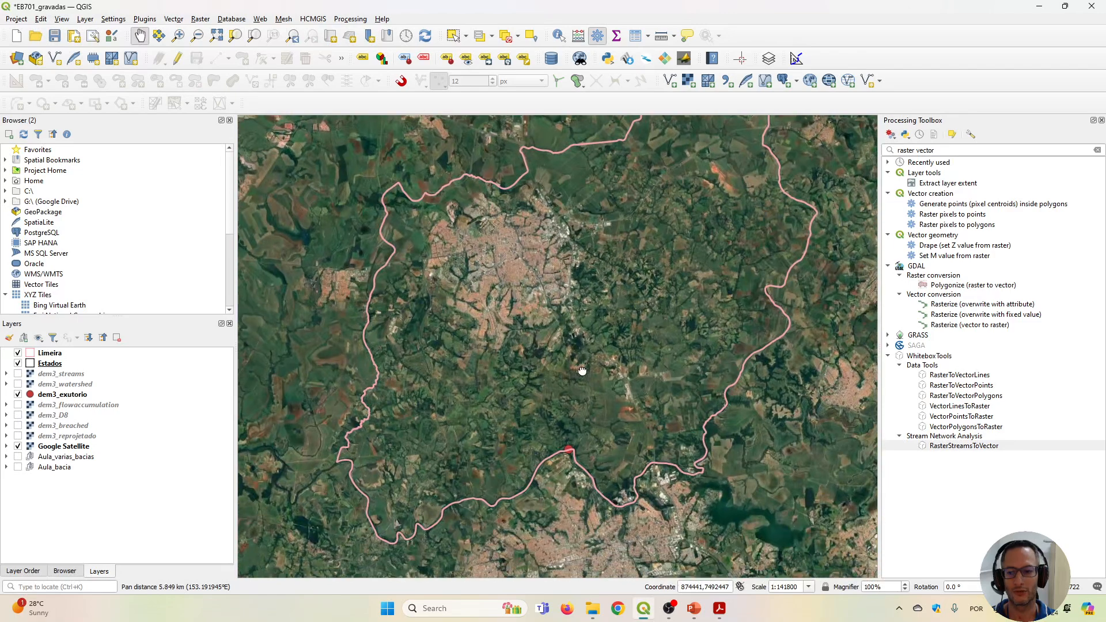
{"action": "double_click", "coordinate": [953, 447]}
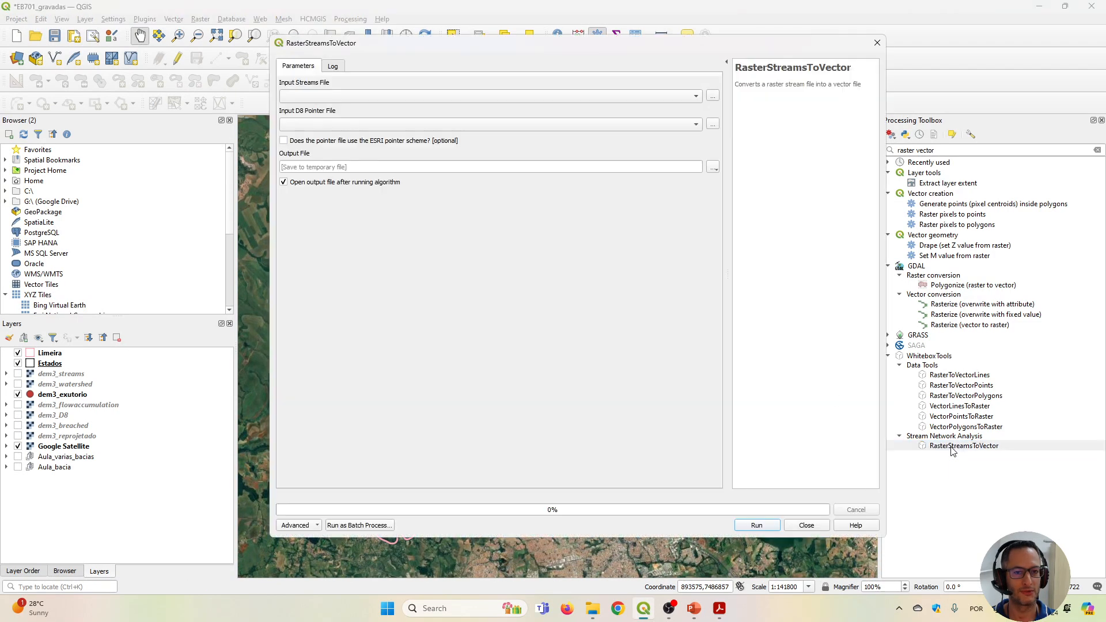
{"action": "left_click", "coordinate": [322, 96]}
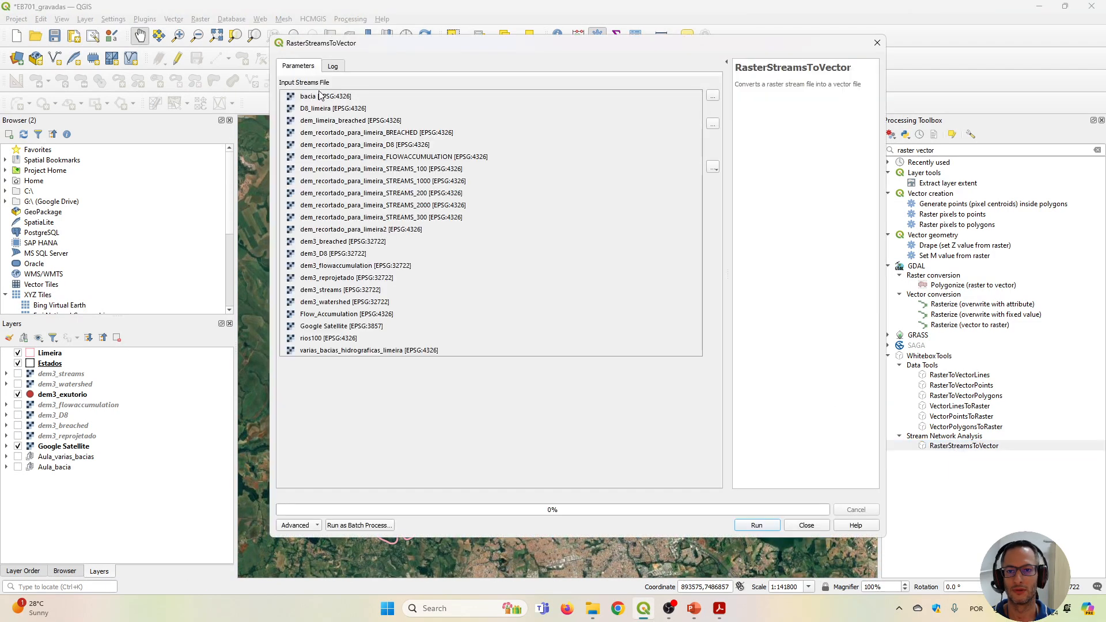
{"action": "left_click", "coordinate": [345, 289]}
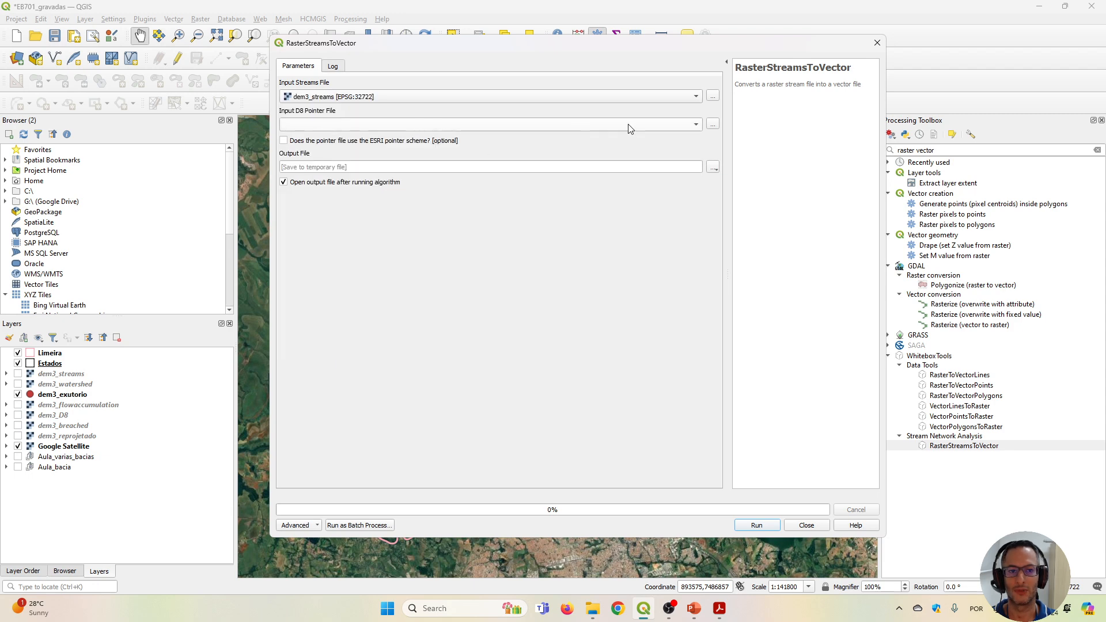
{"action": "left_click", "coordinate": [646, 129]}
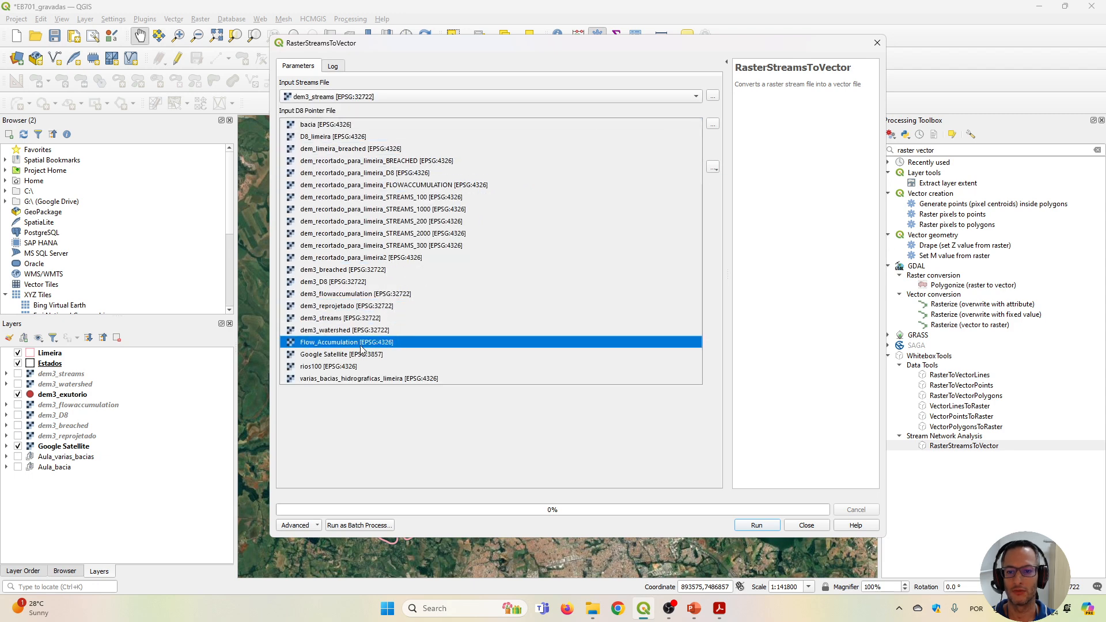
{"action": "left_click", "coordinate": [337, 283]}
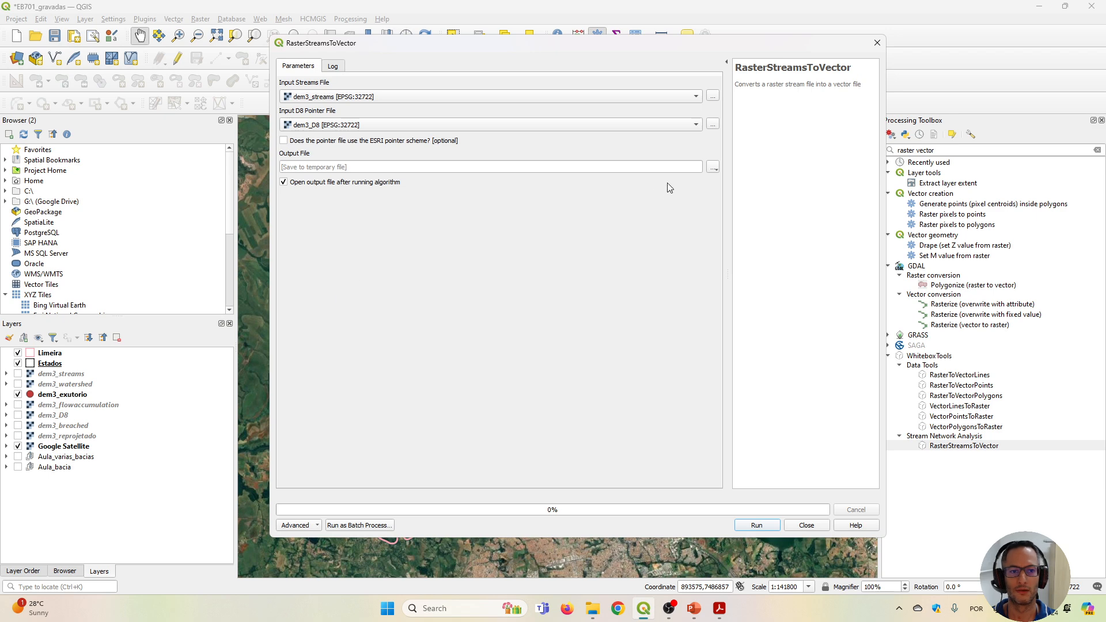
Set the output file to rios-vetorizados4.shp, run the stream vectorization, and check the lines over the satellite imagery.
{"action": "left_click", "coordinate": [713, 167]}
{"action": "left_click", "coordinate": [724, 194]}
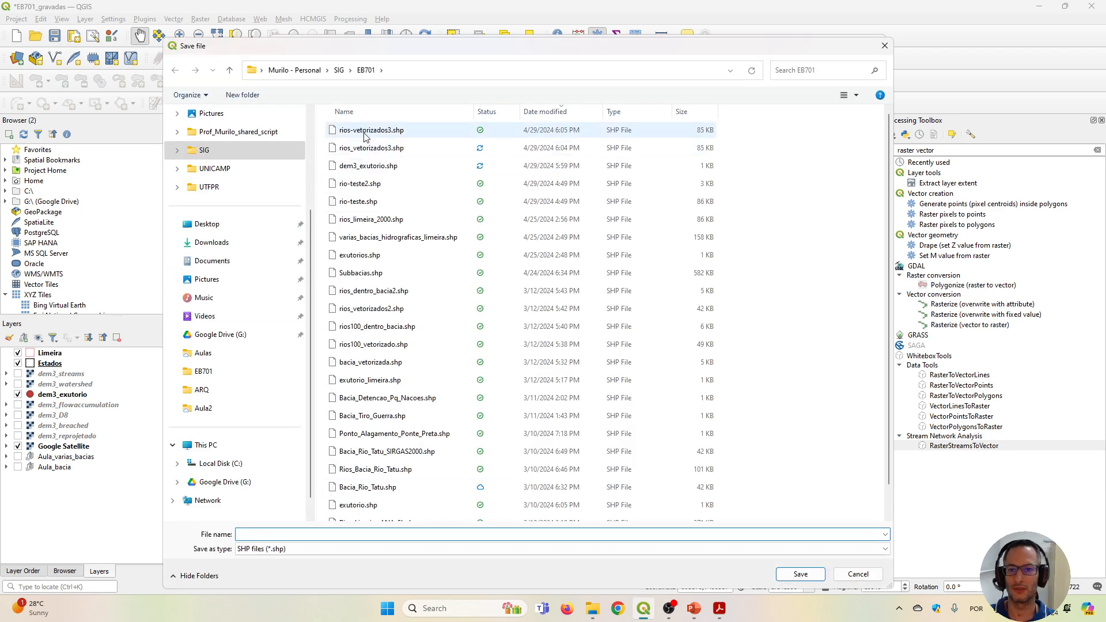
{"action": "type", "text": "rios"}
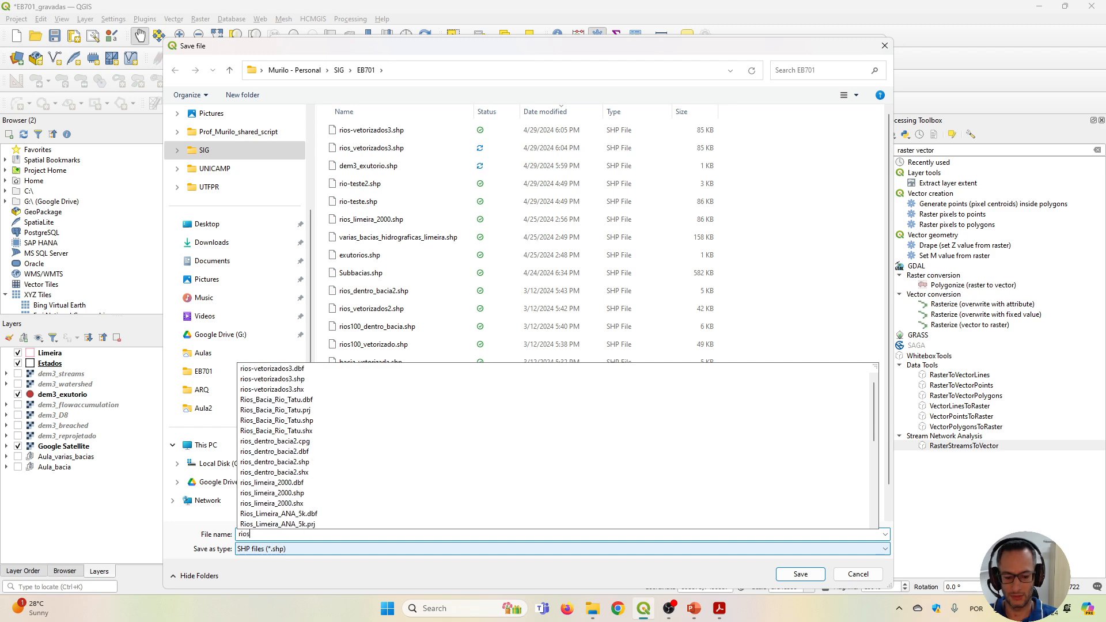
{"action": "type", "text": "-vetorizados"}
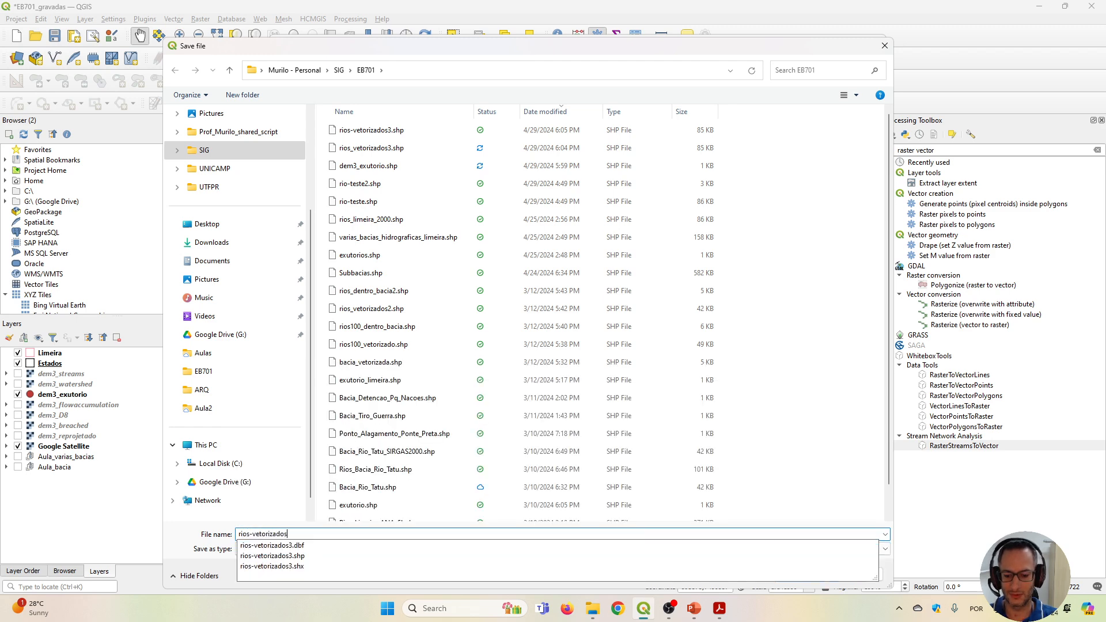
{"action": "type", "text": "4"}
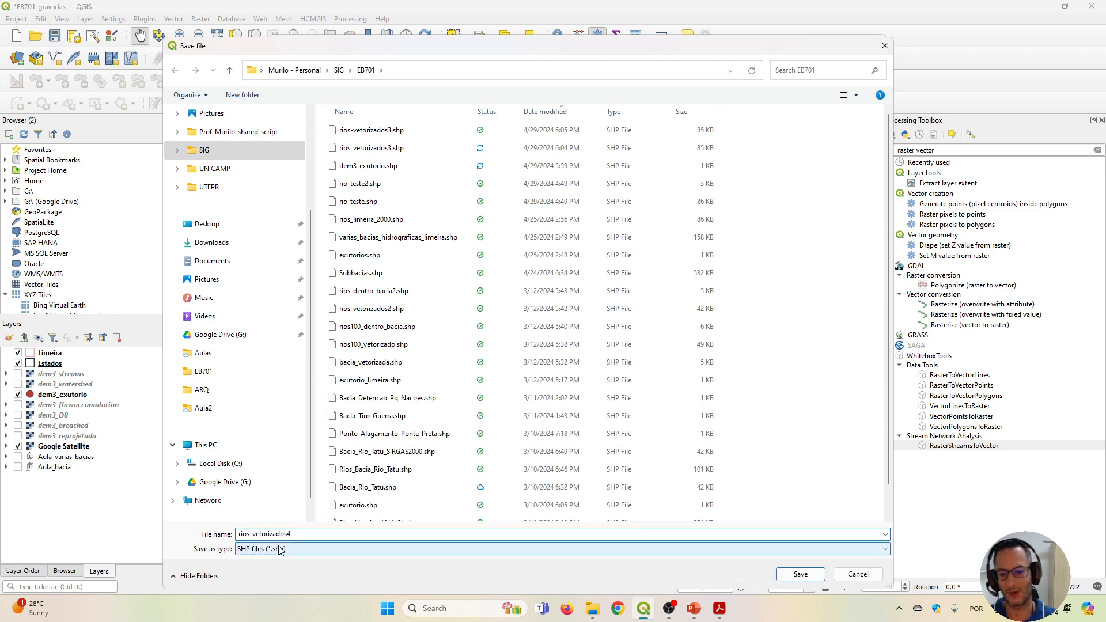
{"action": "left_click", "coordinate": [801, 574]}
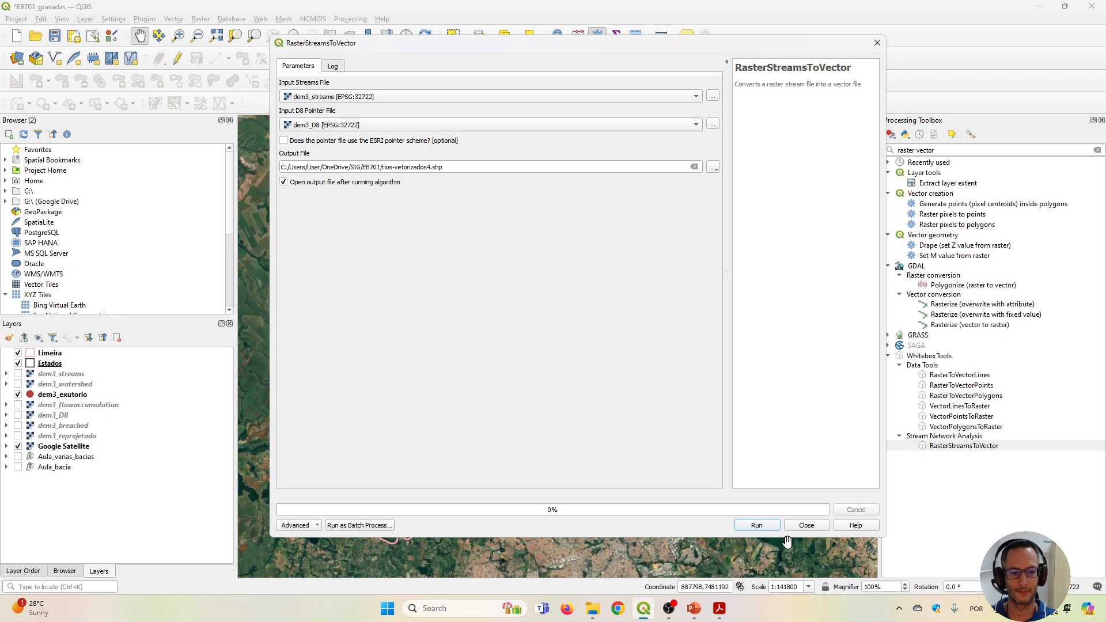
{"action": "left_click", "coordinate": [756, 525]}
{"action": "left_click", "coordinate": [801, 525]}
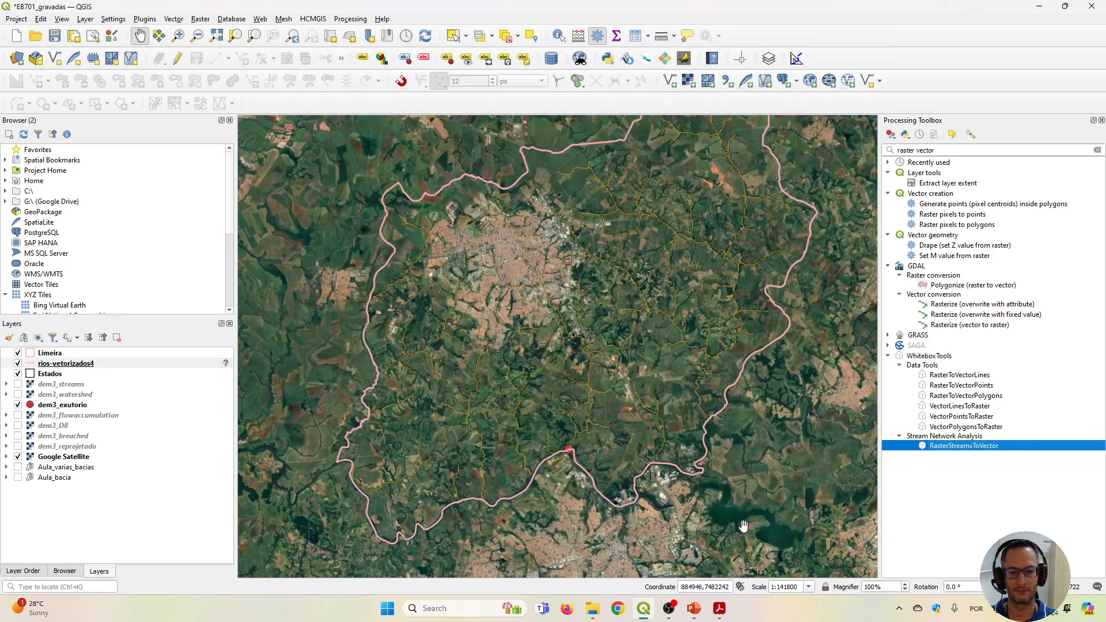
{"action": "scroll", "coordinate": [590, 417], "scroll_direction": "up", "scroll_amount": 2}
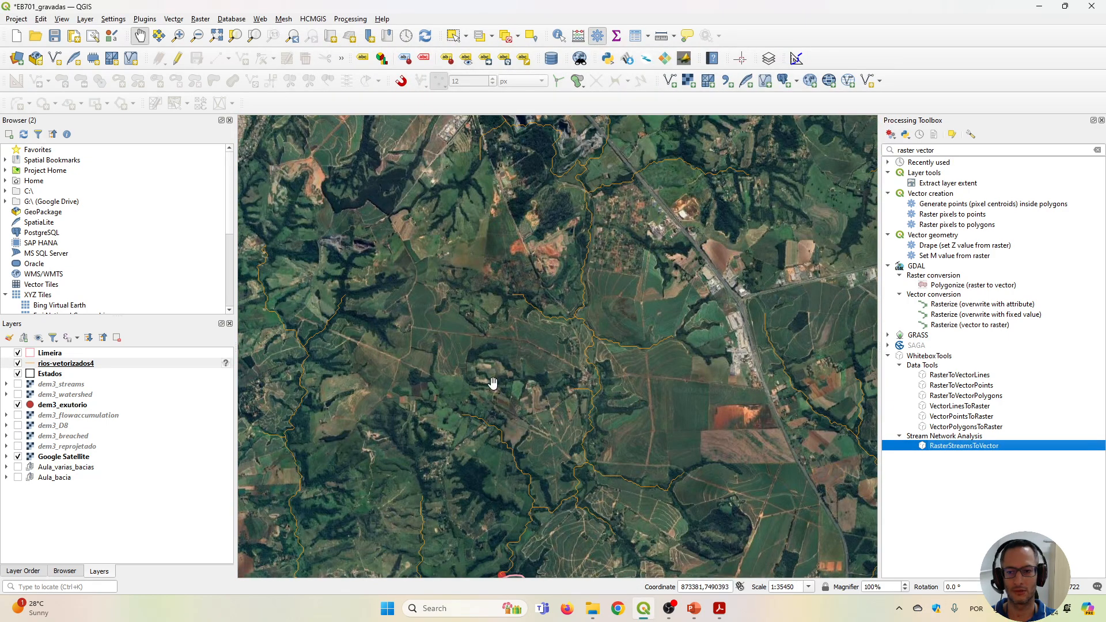
Style the rios-vetorizados4 lines in blue (#2aa3f3) with a width of 0.4 mm.
{"action": "right_click", "coordinate": [49, 365]}
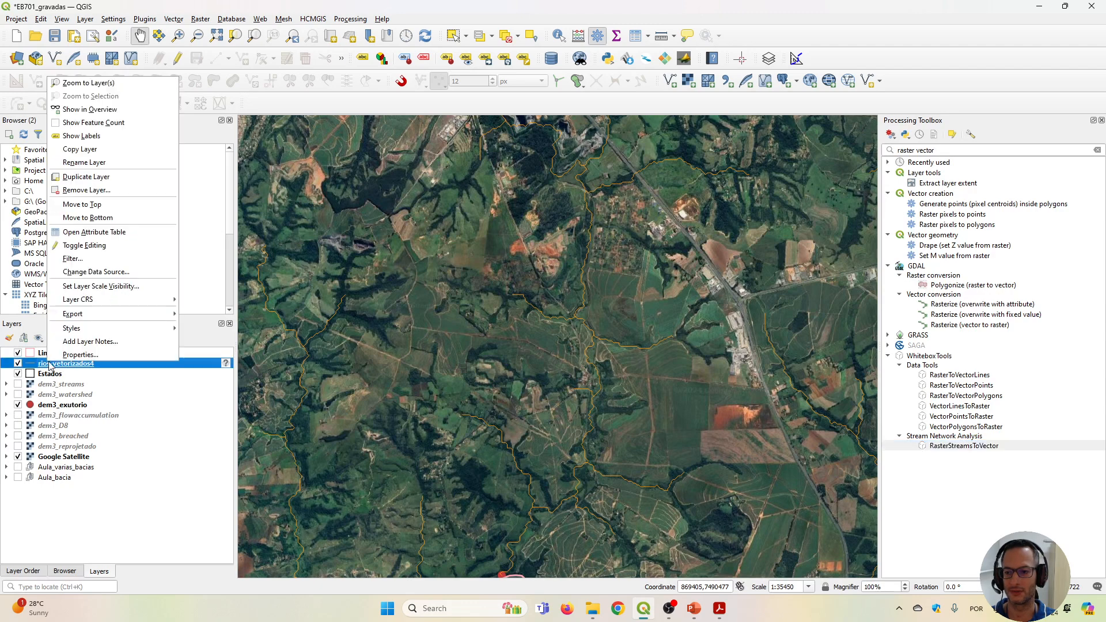
{"action": "left_click", "coordinate": [80, 355]}
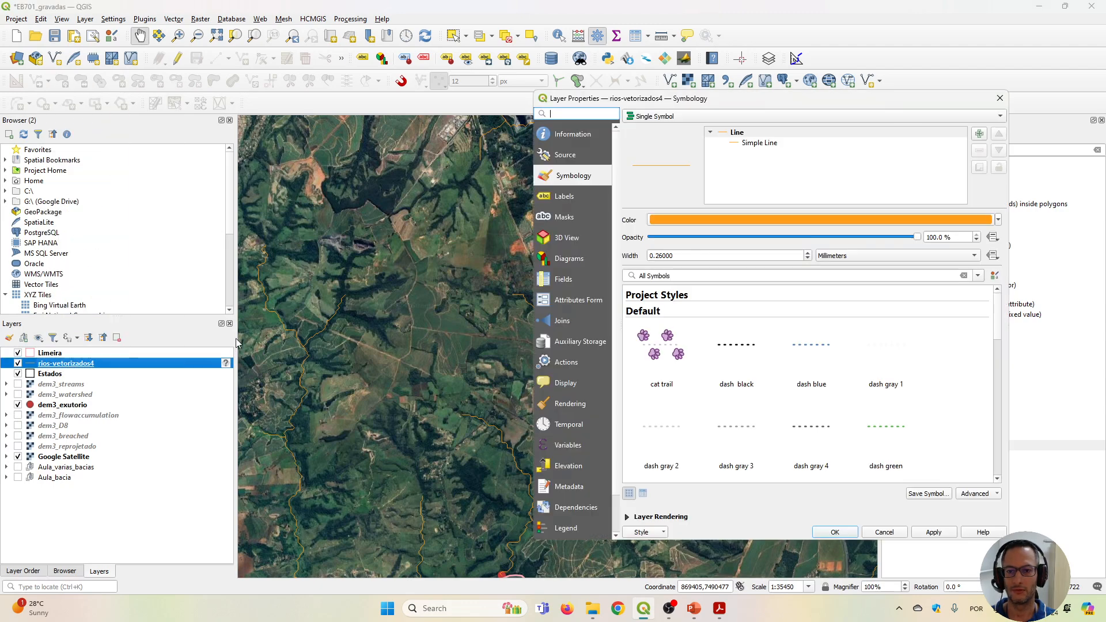
{"action": "left_click", "coordinate": [678, 222]}
{"action": "left_click", "coordinate": [418, 410]}
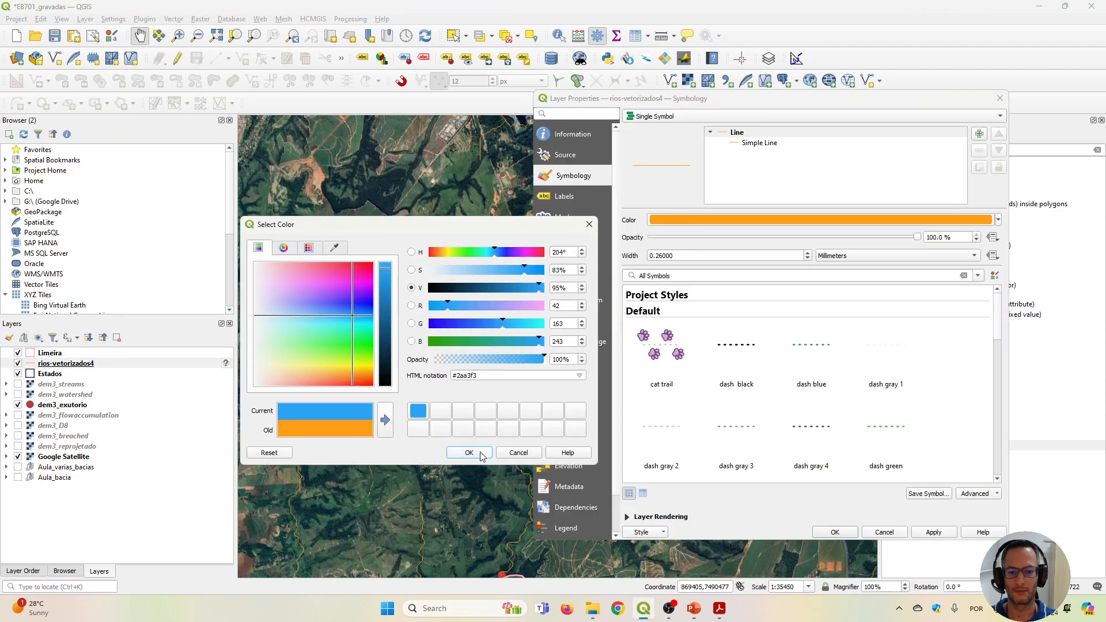
{"action": "left_click", "coordinate": [469, 452]}
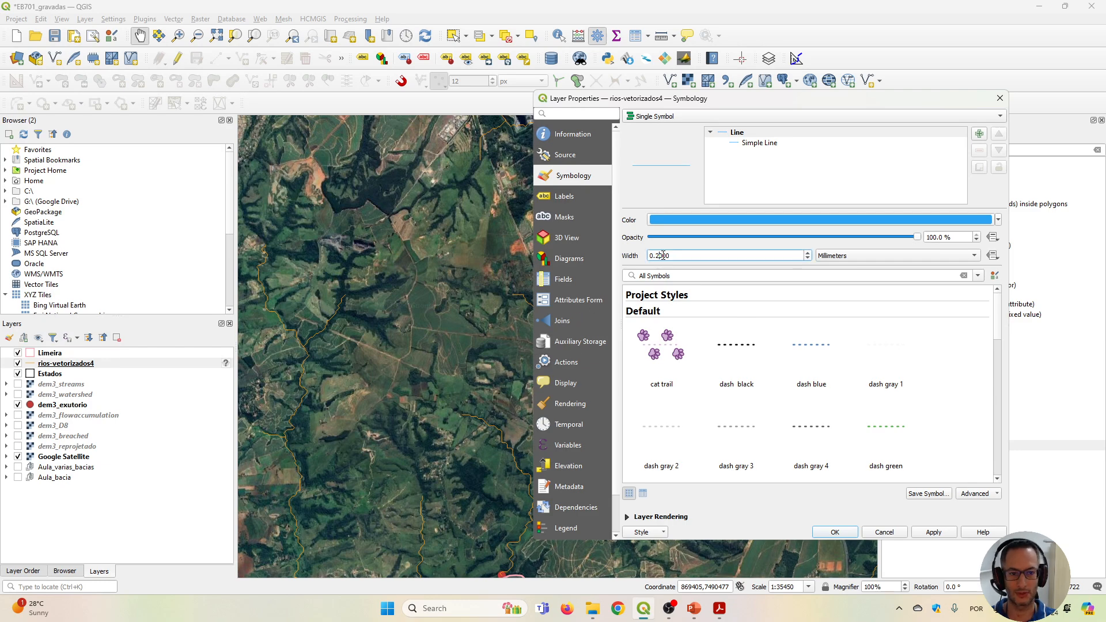
{"action": "left_click", "coordinate": [930, 532]}
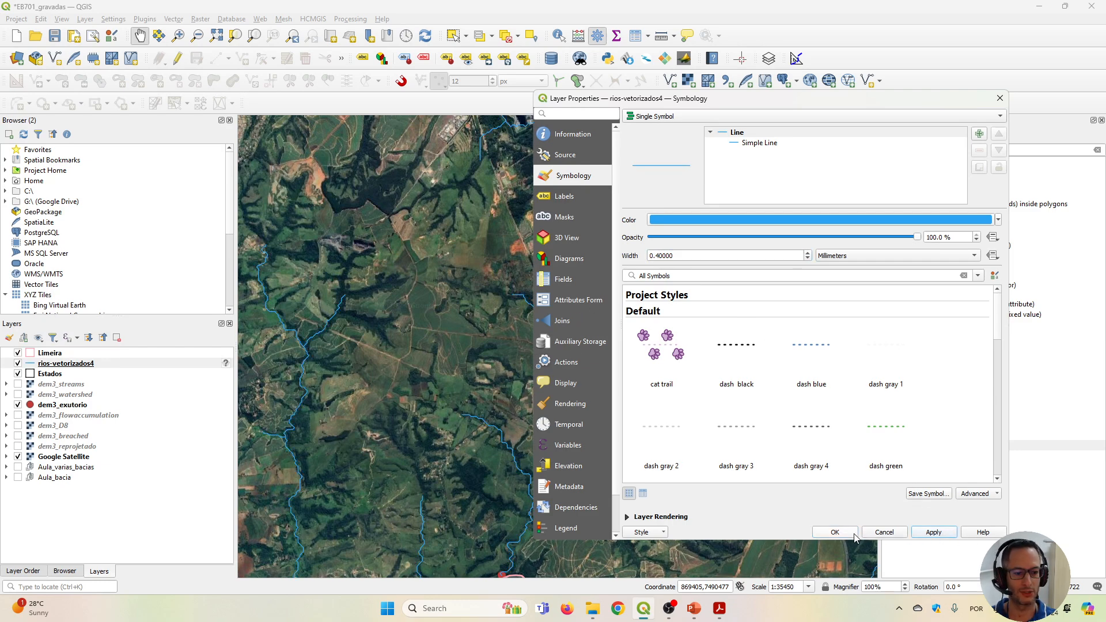
{"action": "left_click", "coordinate": [836, 532]}
Examine how the vectorized streams follow the rivers, roads and terrain on the satellite imagery, from close up to the whole municipality.
{"action": "scroll", "coordinate": [522, 416], "scroll_direction": "down", "scroll_amount": 1}
{"action": "scroll", "coordinate": [497, 398], "scroll_direction": "down", "scroll_amount": 1}
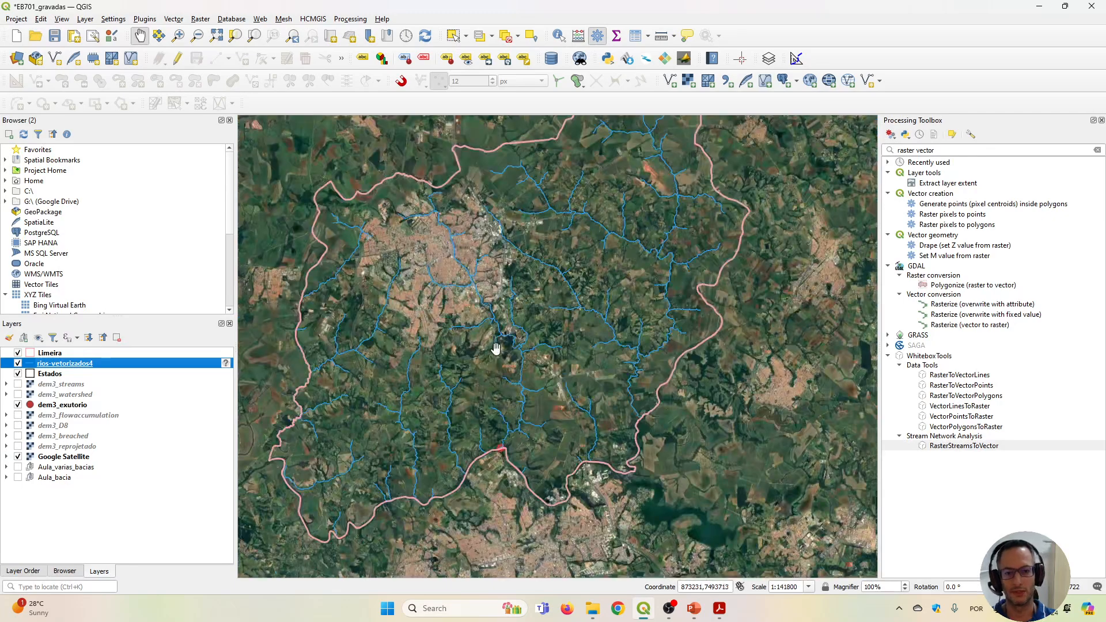
{"action": "scroll", "coordinate": [495, 345], "scroll_direction": "up", "scroll_amount": 3}
{"action": "scroll", "coordinate": [506, 382], "scroll_direction": "up", "scroll_amount": 2}
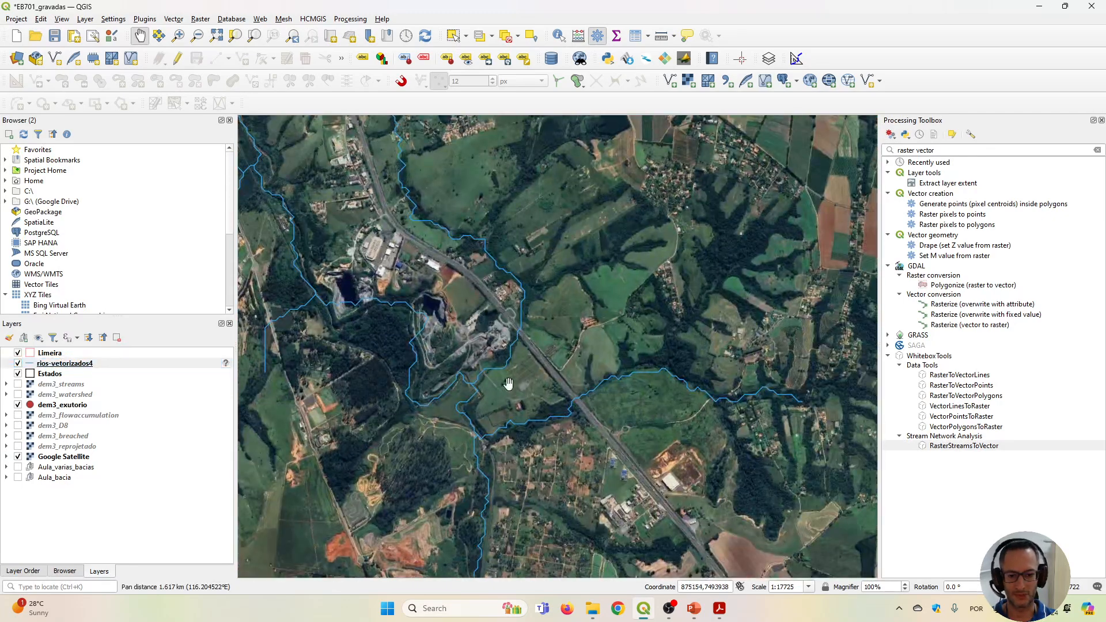
{"action": "scroll", "coordinate": [464, 444], "scroll_direction": "up", "scroll_amount": 2}
{"action": "scroll", "coordinate": [429, 392], "scroll_direction": "up", "scroll_amount": 1}
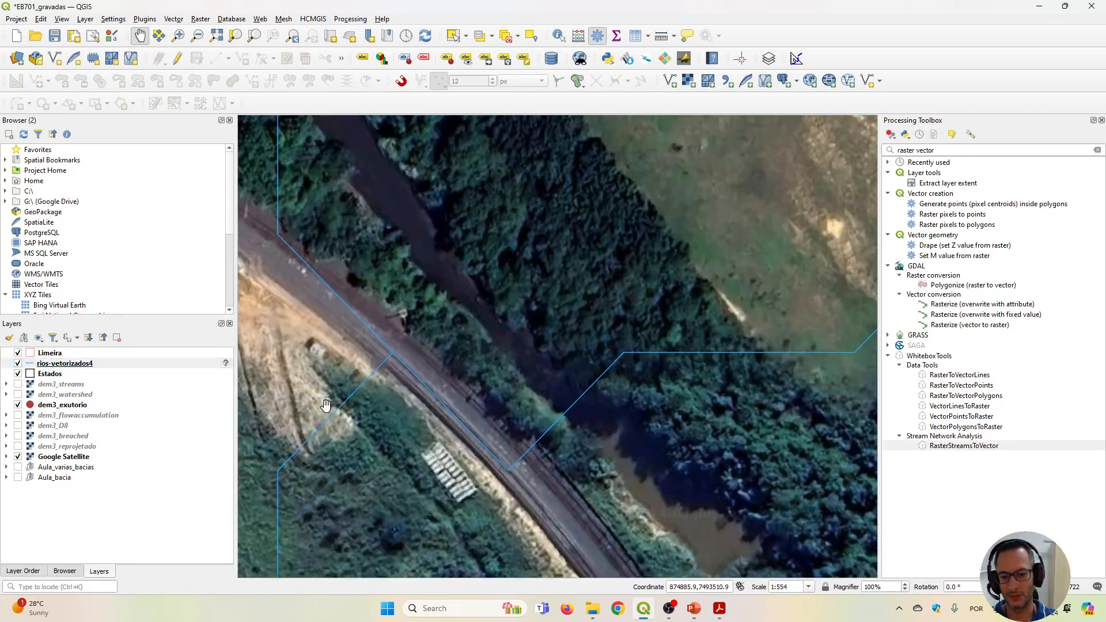
{"action": "scroll", "coordinate": [756, 339], "scroll_direction": "down", "scroll_amount": 2}
{"action": "left_click_drag", "start_coordinate": [757, 340], "coordinate": [449, 403]}
{"action": "left_click_drag", "start_coordinate": [646, 343], "coordinate": [305, 452]}
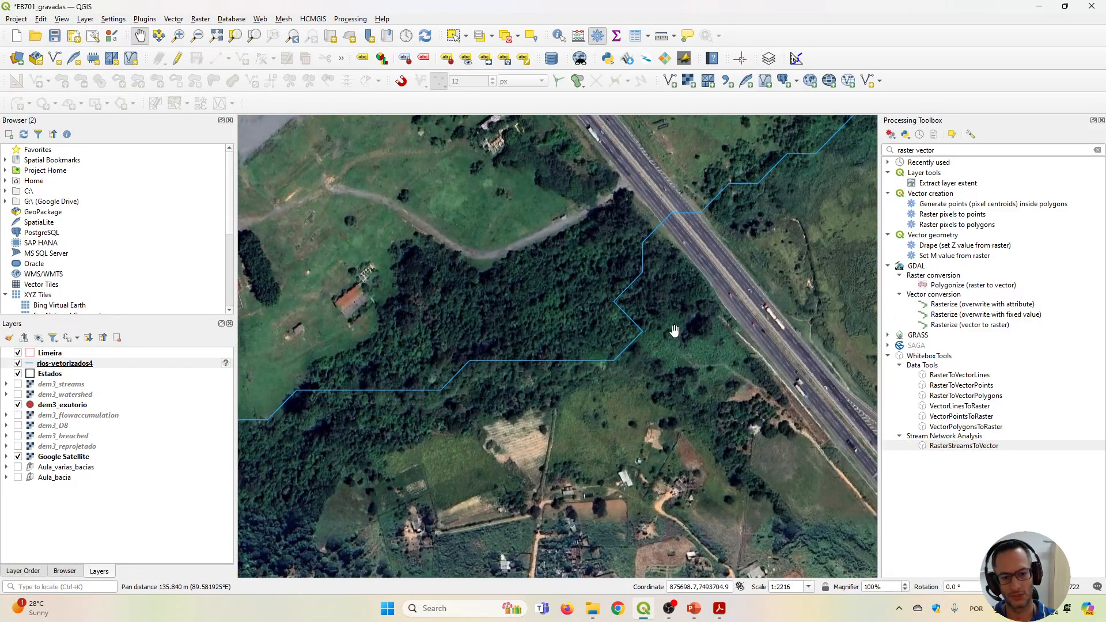
{"action": "scroll", "coordinate": [654, 246], "scroll_direction": "up", "scroll_amount": 1}
{"action": "left_click_drag", "start_coordinate": [653, 246], "coordinate": [307, 468]}
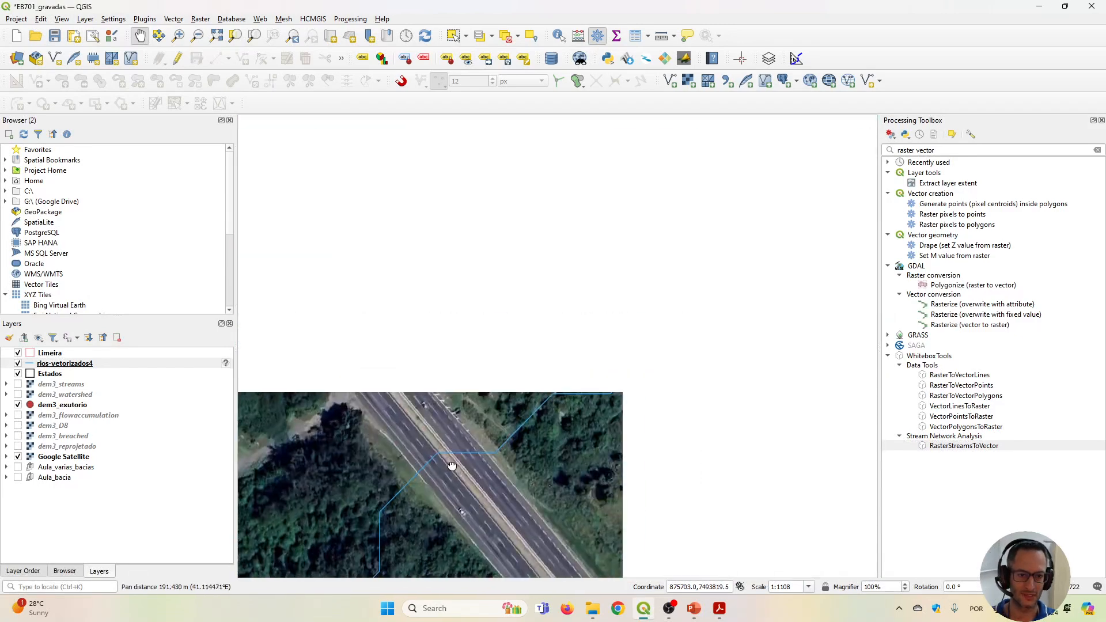
{"action": "scroll", "coordinate": [764, 294], "scroll_direction": "down", "scroll_amount": 4}
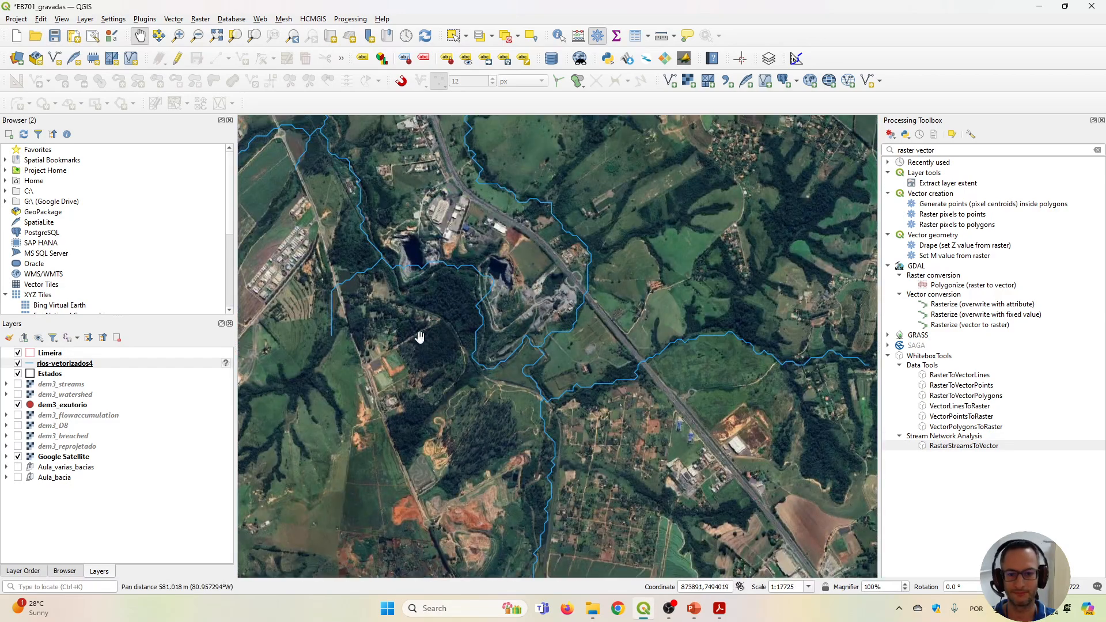
{"action": "scroll", "coordinate": [420, 333], "scroll_direction": "down", "scroll_amount": 2}
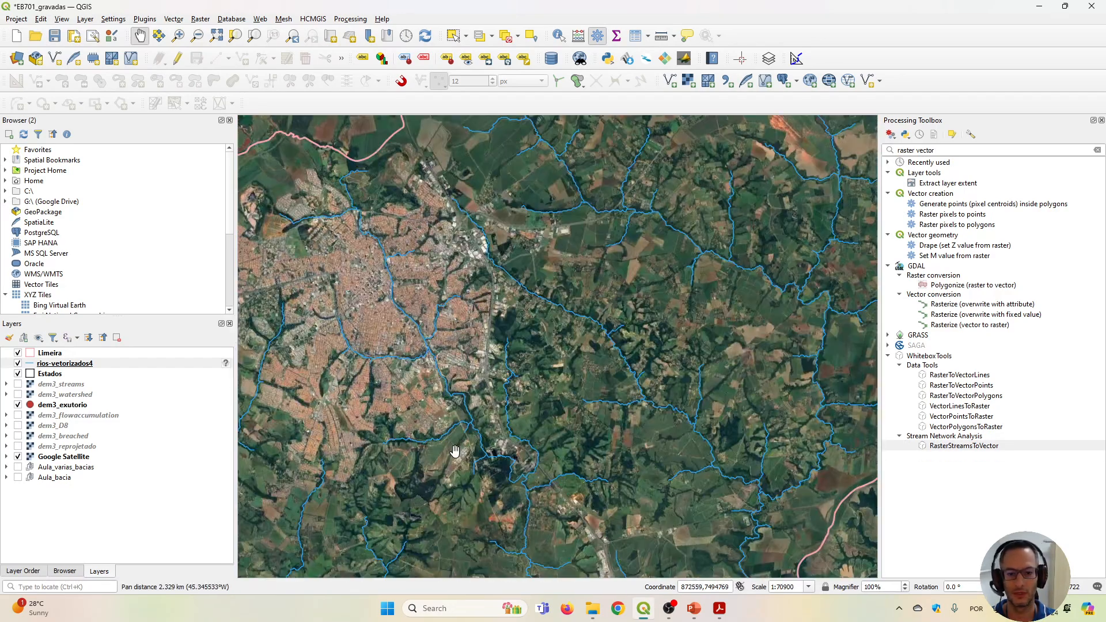
{"action": "scroll", "coordinate": [519, 403], "scroll_direction": "down", "scroll_amount": 1}
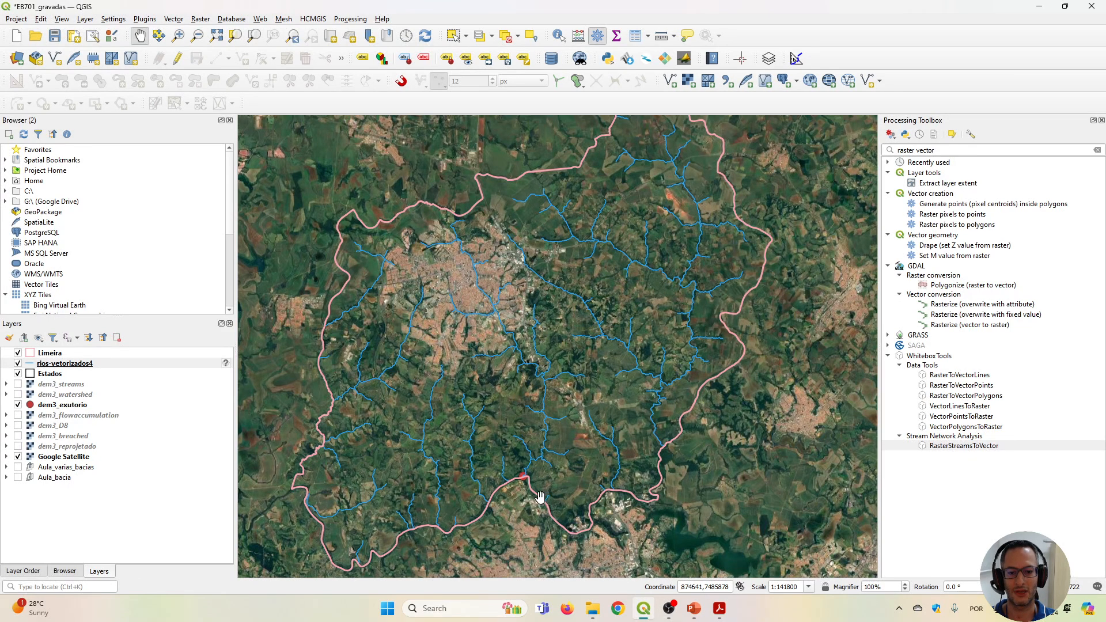
Show the dem3_watershed layer and start RasterToVectorPolygons with dem3_watershed as the input raster.
{"action": "left_click", "coordinate": [18, 395]}
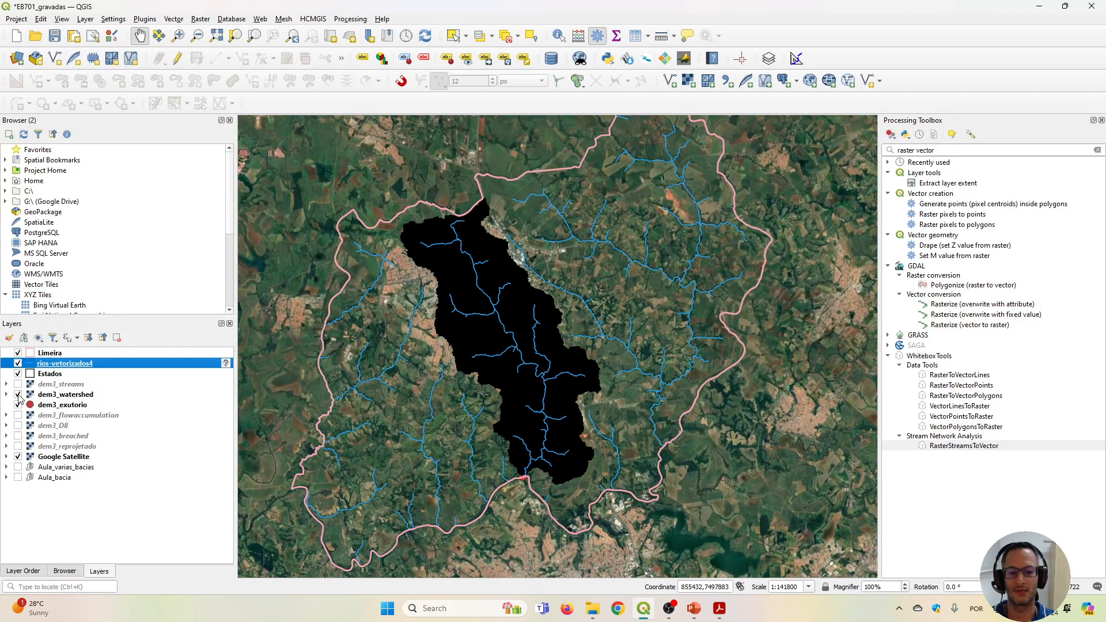
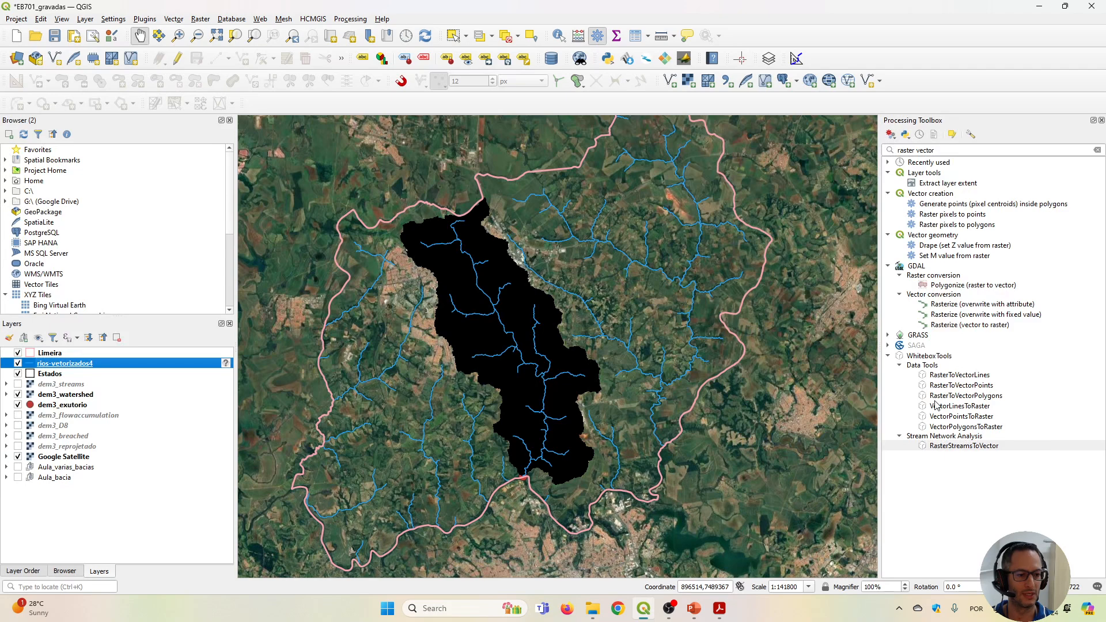
{"action": "left_click", "coordinate": [1000, 398]}
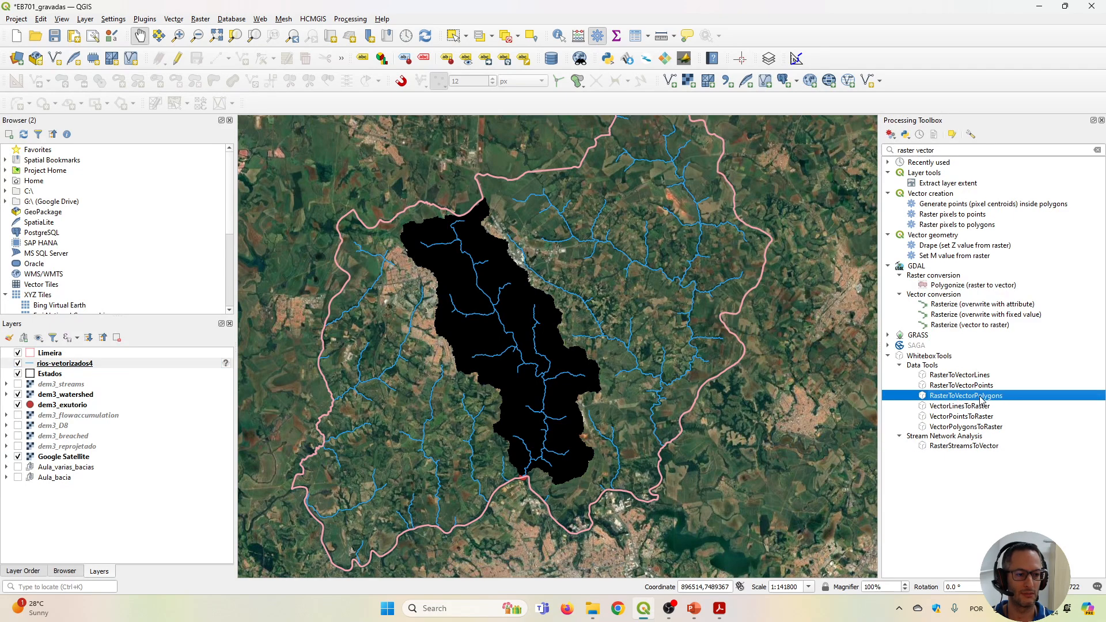
{"action": "double_click", "coordinate": [983, 397]}
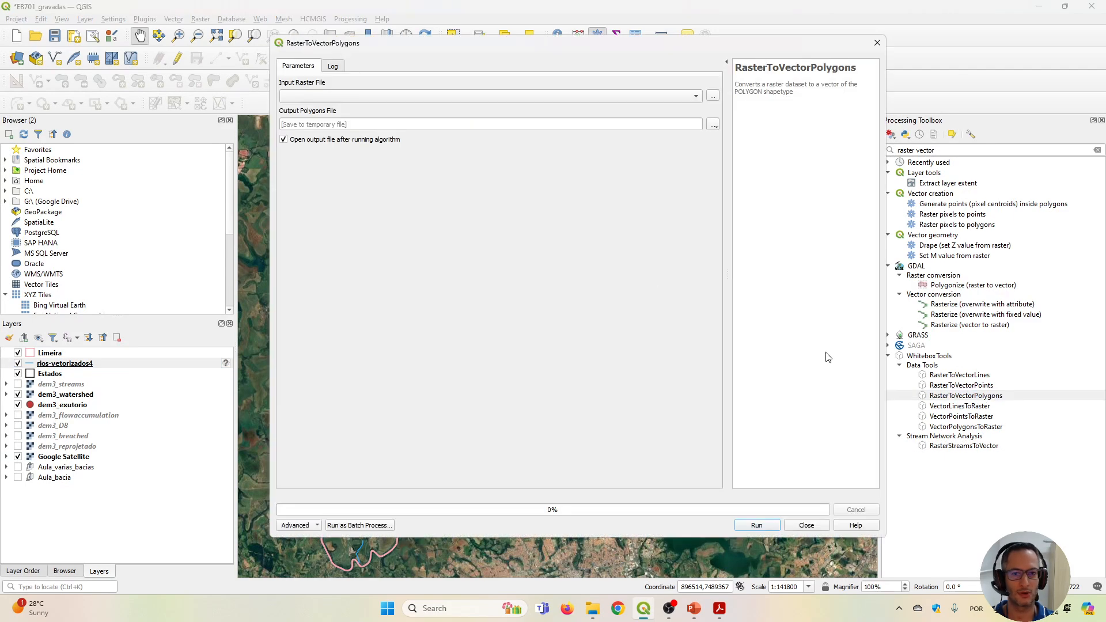
{"action": "left_click", "coordinate": [316, 97]}
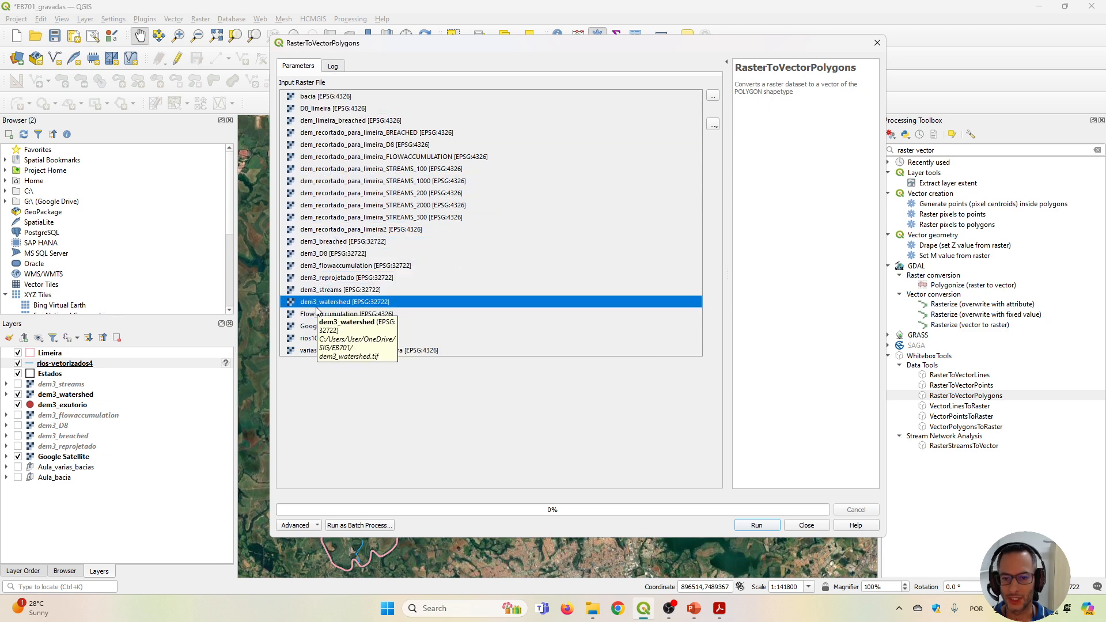
{"action": "left_click", "coordinate": [340, 302]}
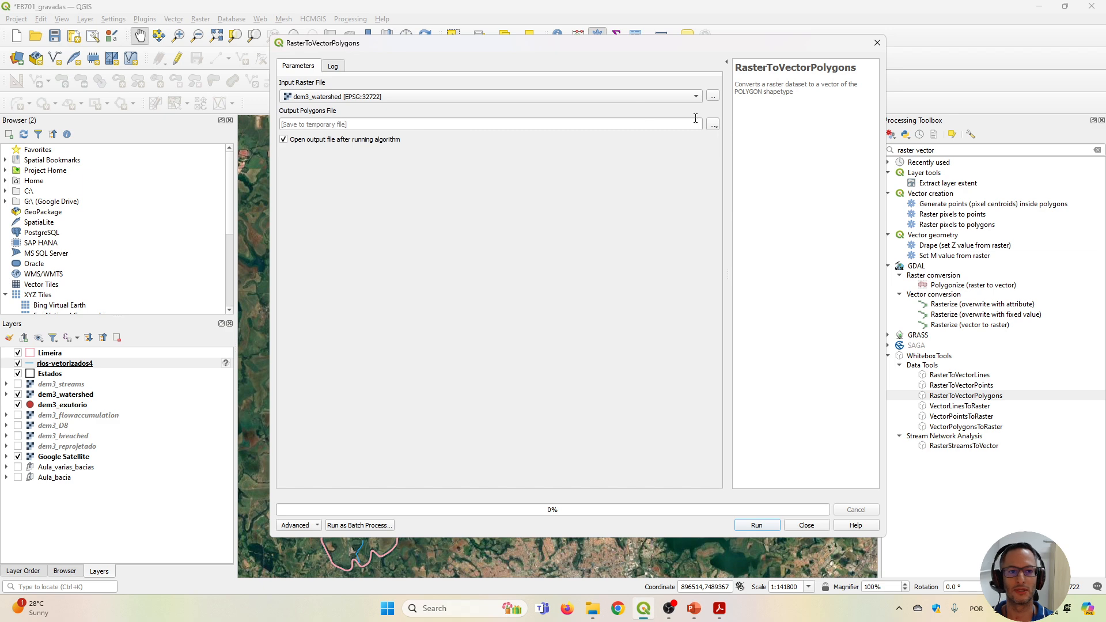
Set the output polygons file to bacia-vetorizada in the EB701 folder and run the raster-to-polygon conversion.
{"action": "left_click", "coordinate": [713, 124]}
{"action": "left_click", "coordinate": [742, 151]}
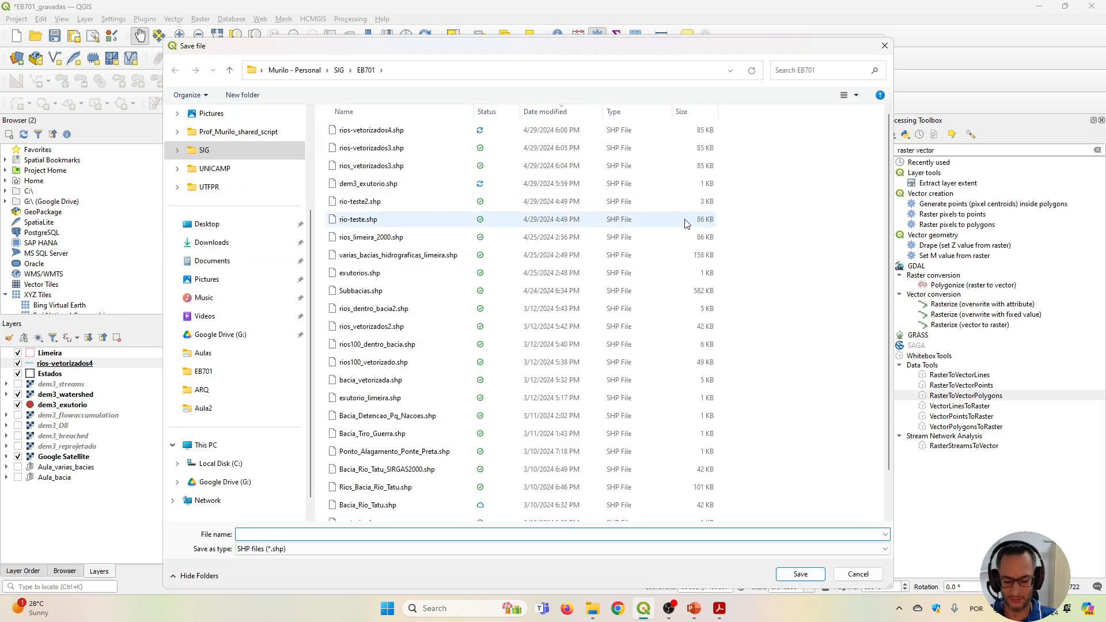
{"action": "type", "text": "bacia"}
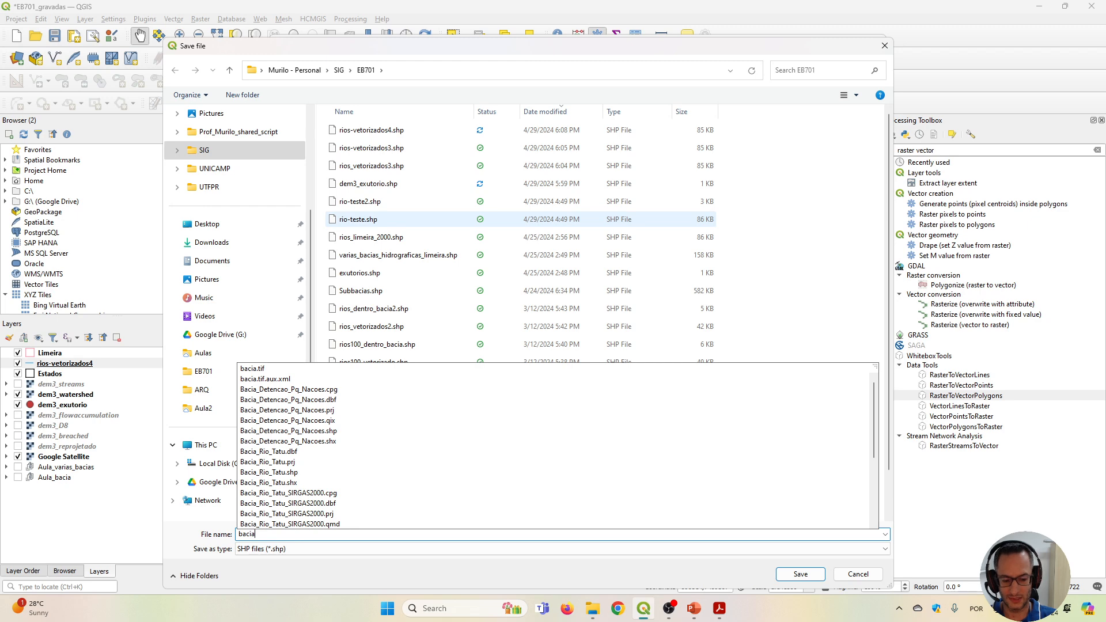
{"action": "type", "text": "-vetorizada"}
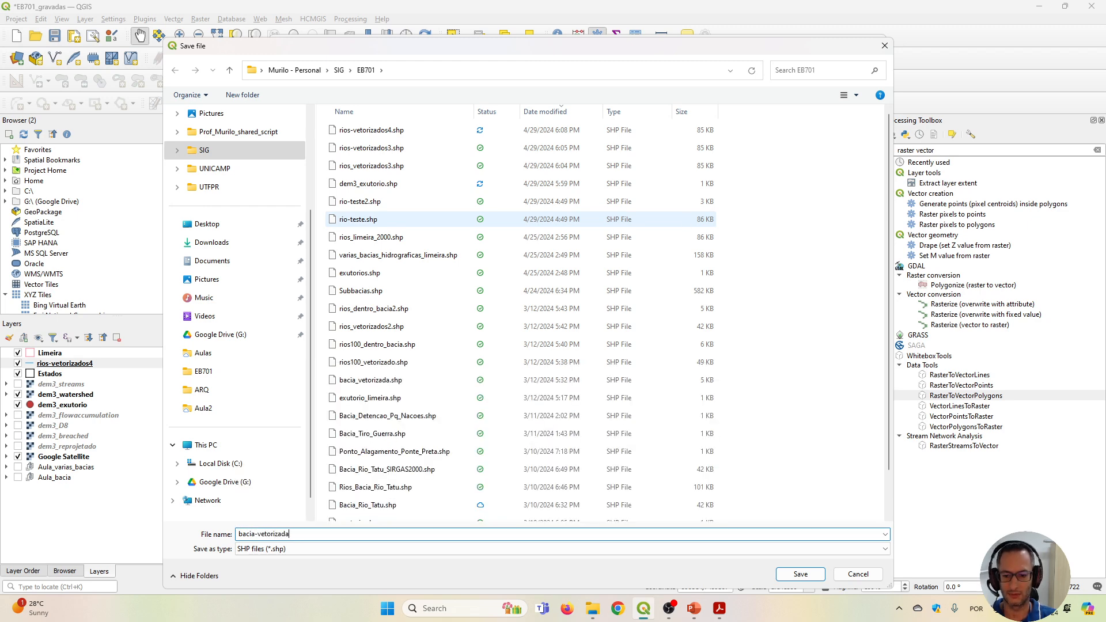
{"action": "key", "text": "Return"}
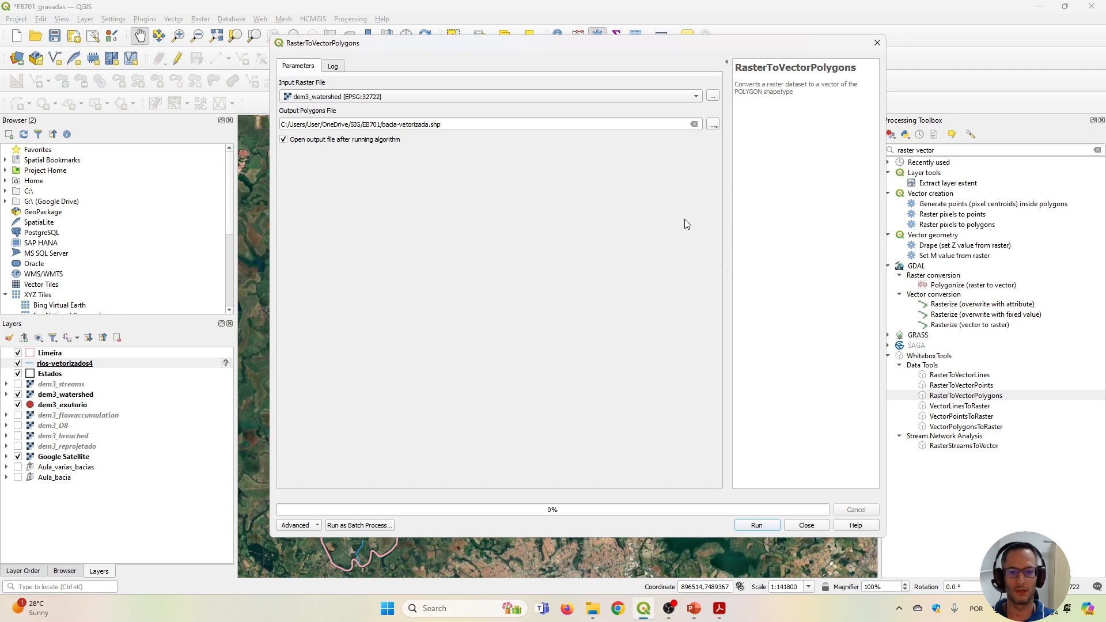
{"action": "left_click", "coordinate": [757, 524]}
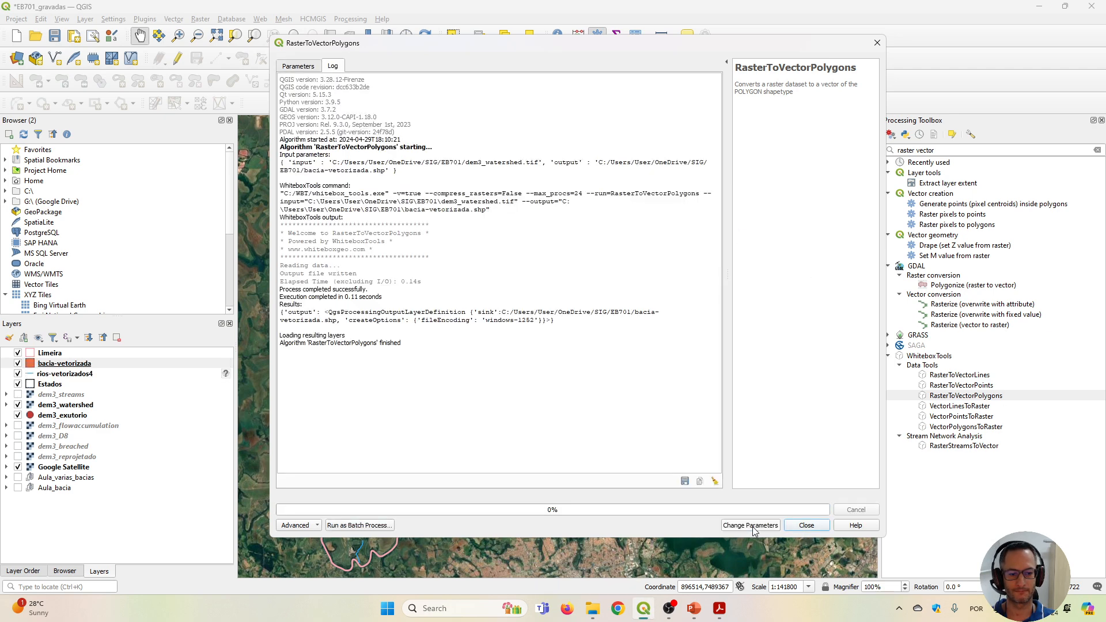
{"action": "left_click", "coordinate": [819, 527]}
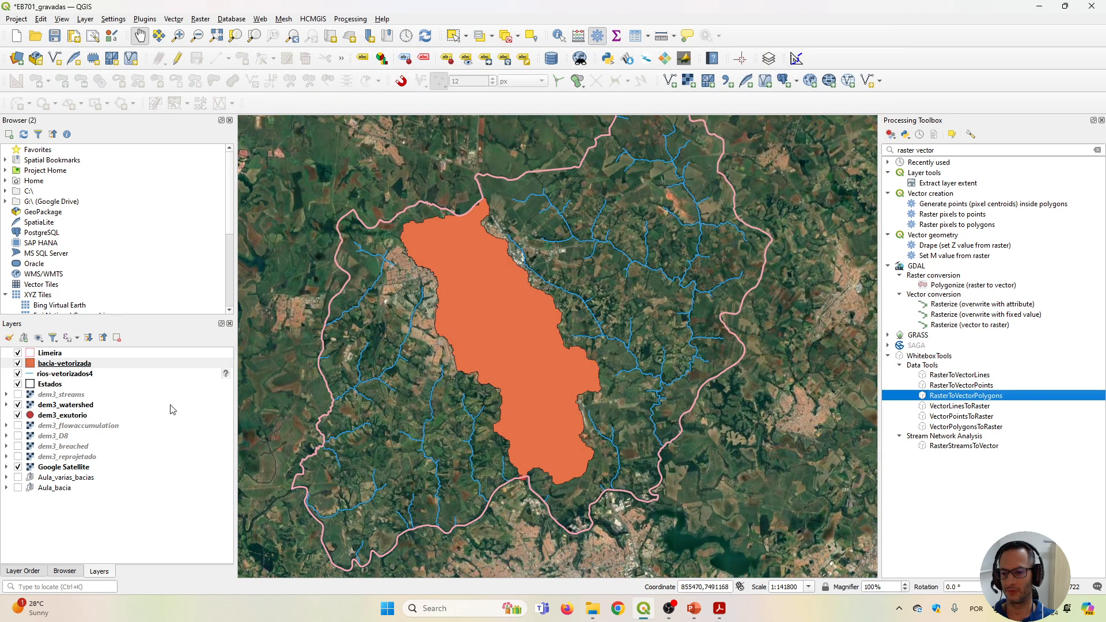
Hide the dem3_watershed raster and set the bacia-vetorizada polygon's fill colour to red.
{"action": "left_click", "coordinate": [18, 405]}
{"action": "right_click", "coordinate": [67, 367]}
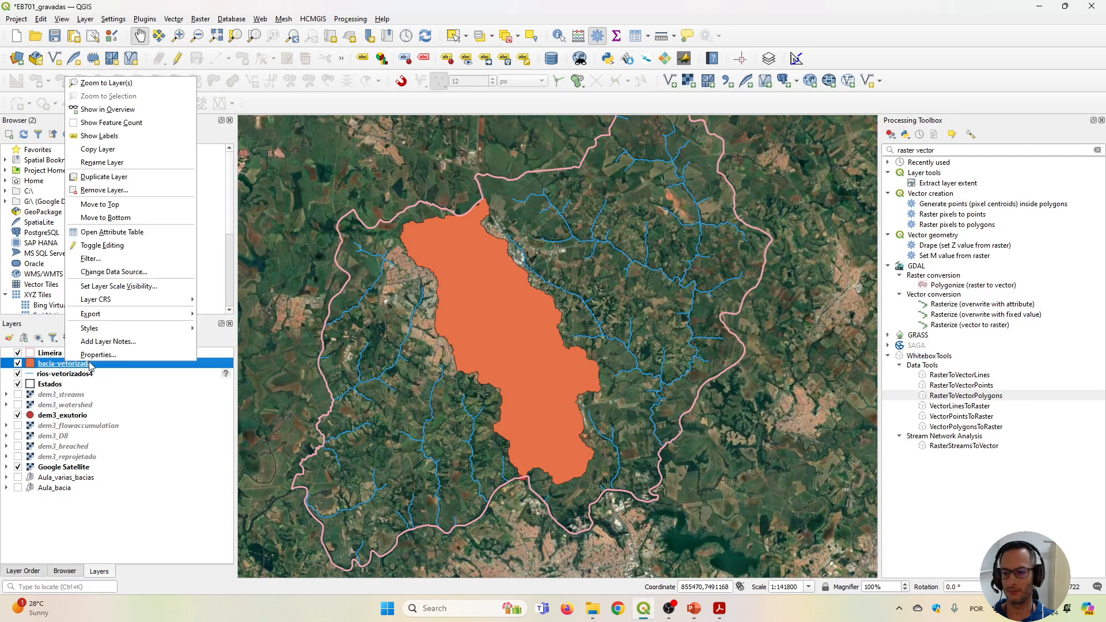
{"action": "left_click", "coordinate": [102, 350]}
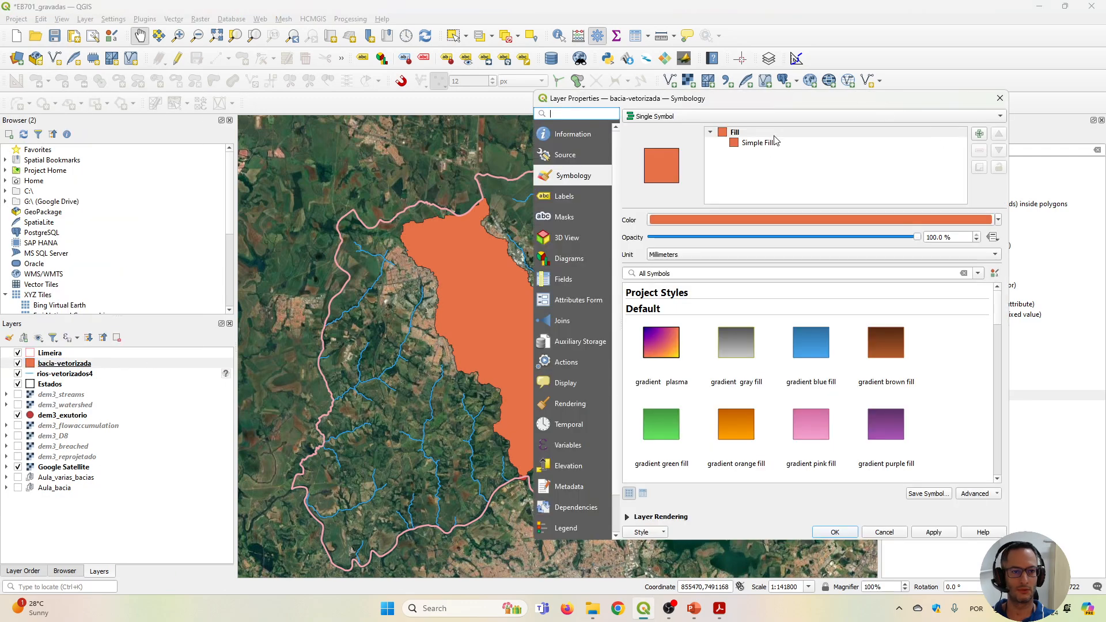
{"action": "left_click", "coordinate": [997, 219]}
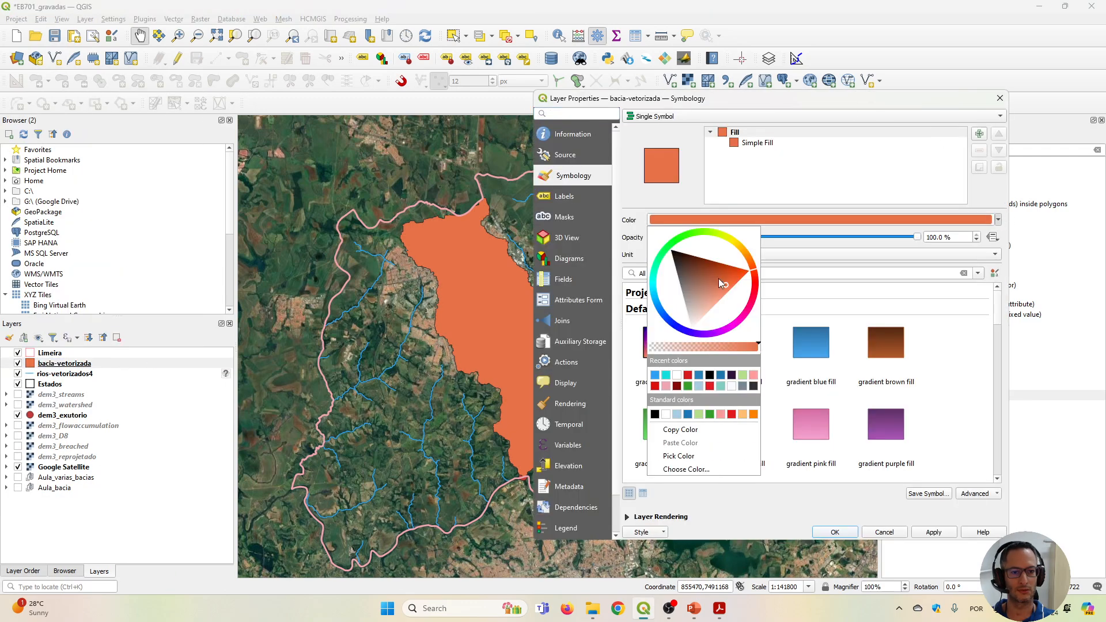
{"action": "left_click", "coordinate": [654, 385]}
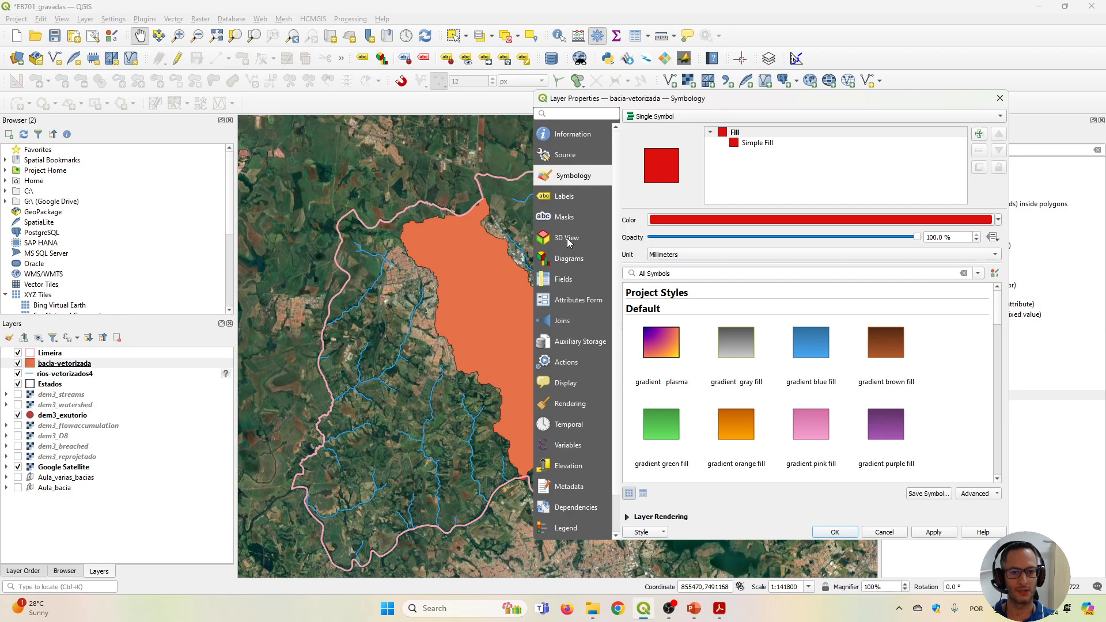
Set the stroke width of the bacia-vetorizada simple fill to 0.6 mm and apply it.
{"action": "left_click", "coordinate": [766, 145]}
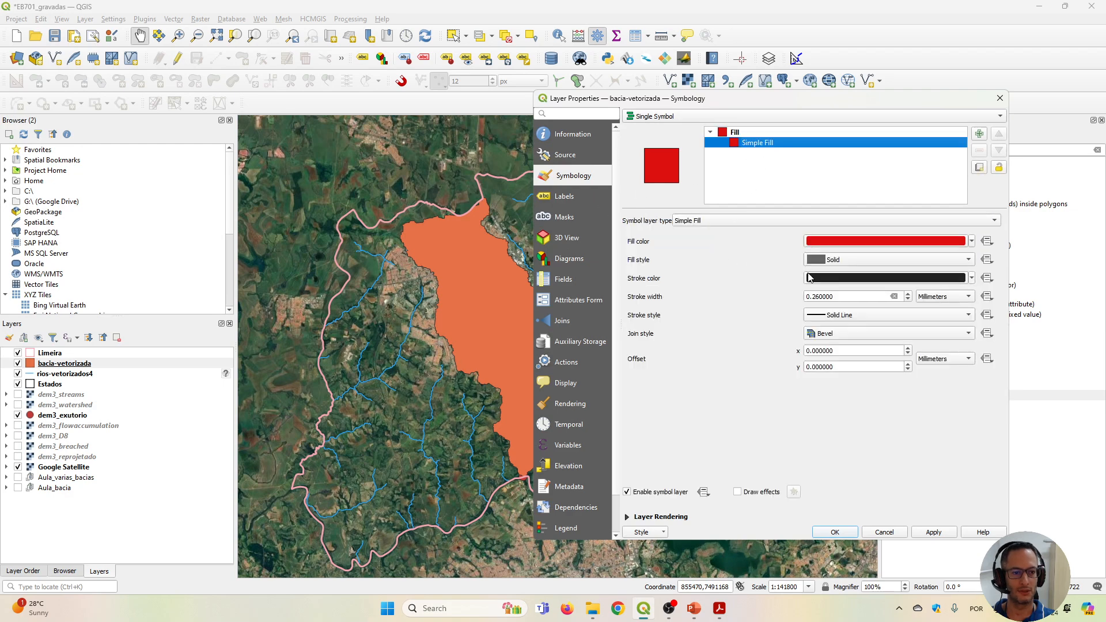
{"action": "left_click", "coordinate": [817, 298]}
{"action": "key", "text": "BackSpace"}
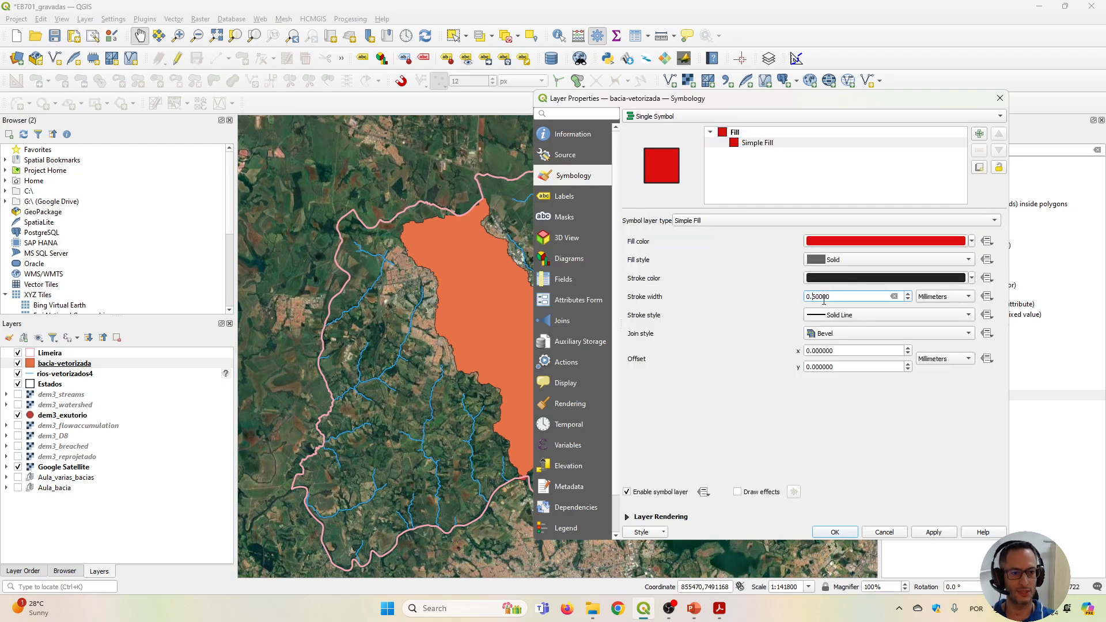
{"action": "left_click", "coordinate": [941, 535]}
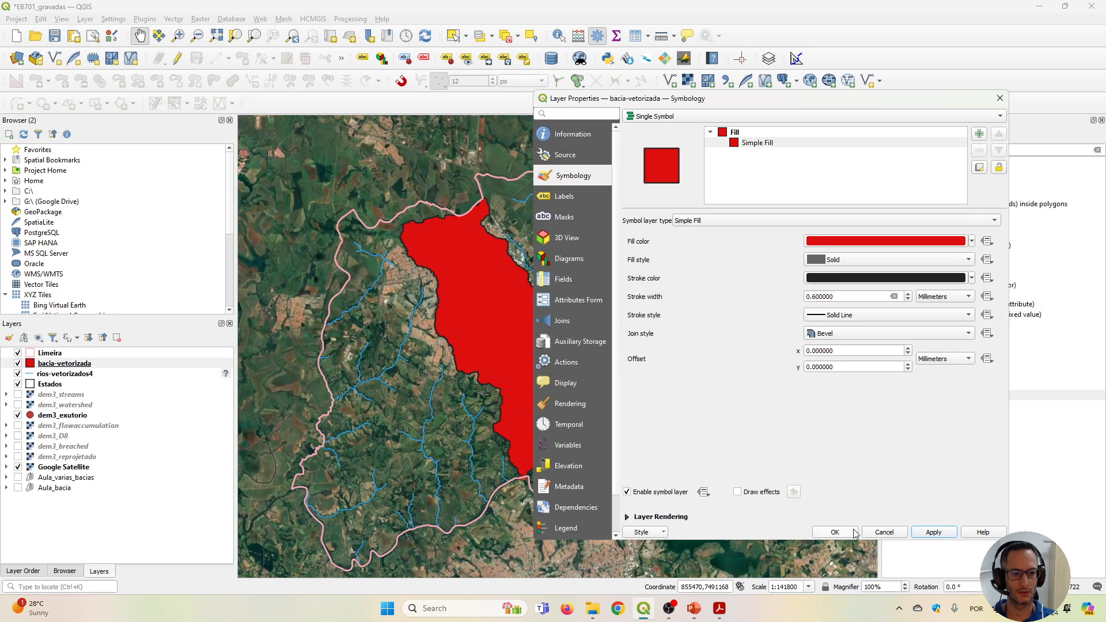
Give the bacia-vetorizada polygon a transparent fill and a red #ff2323 stroke, and apply the symbology.
{"action": "left_click", "coordinate": [764, 144]}
{"action": "left_click", "coordinate": [971, 241]}
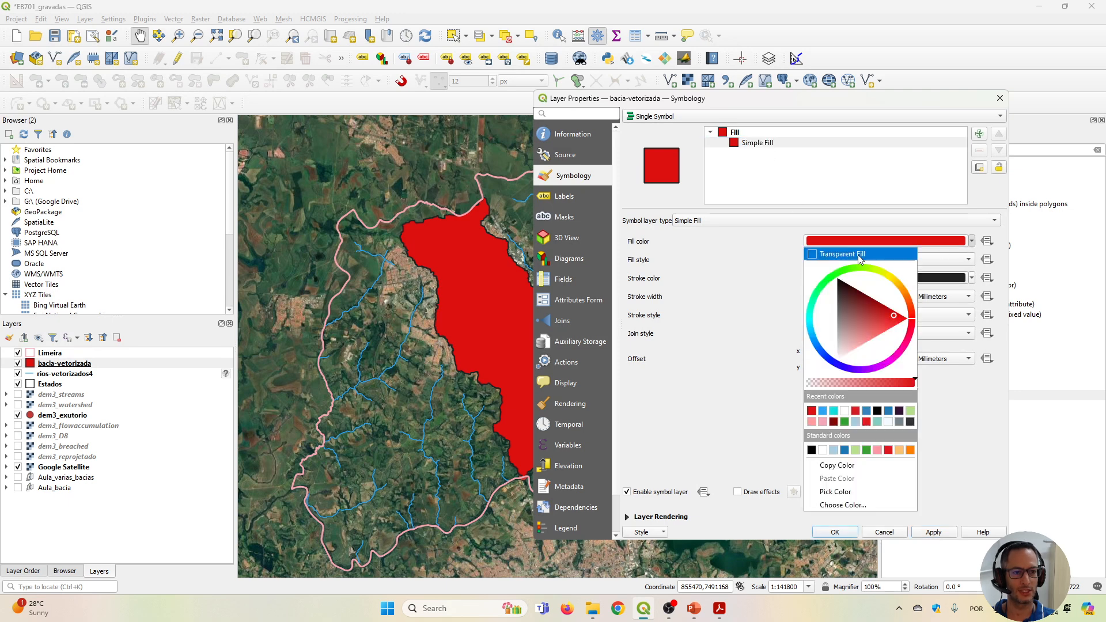
{"action": "left_click", "coordinate": [813, 256]}
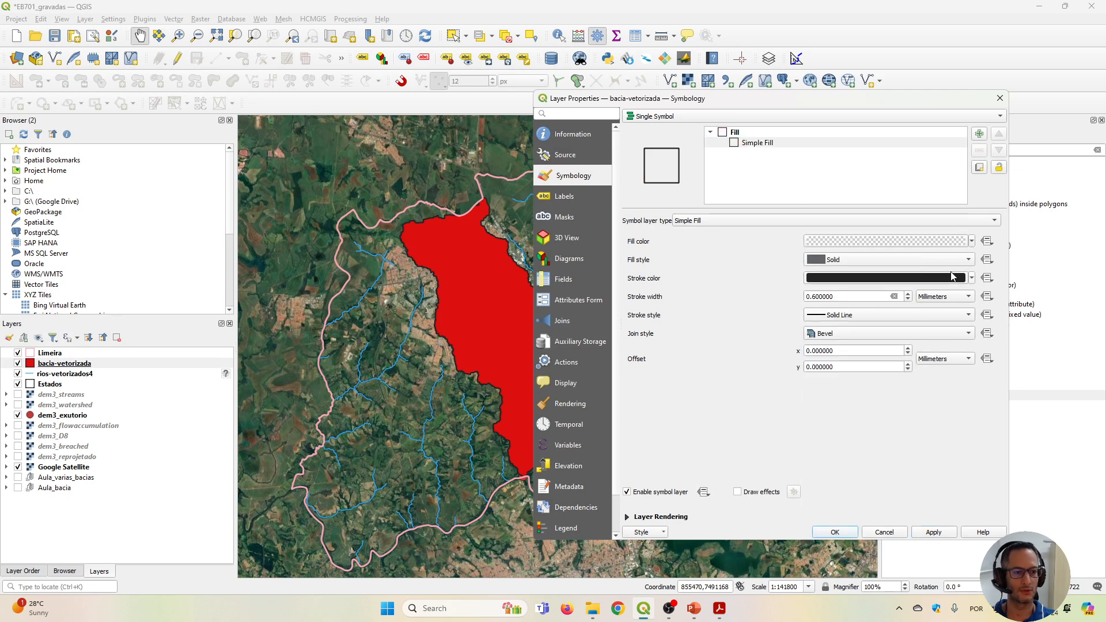
{"action": "left_click", "coordinate": [953, 277]}
{"action": "left_click_drag", "start_coordinate": [446, 309], "coordinate": [566, 310]}
{"action": "left_click", "coordinate": [383, 419]}
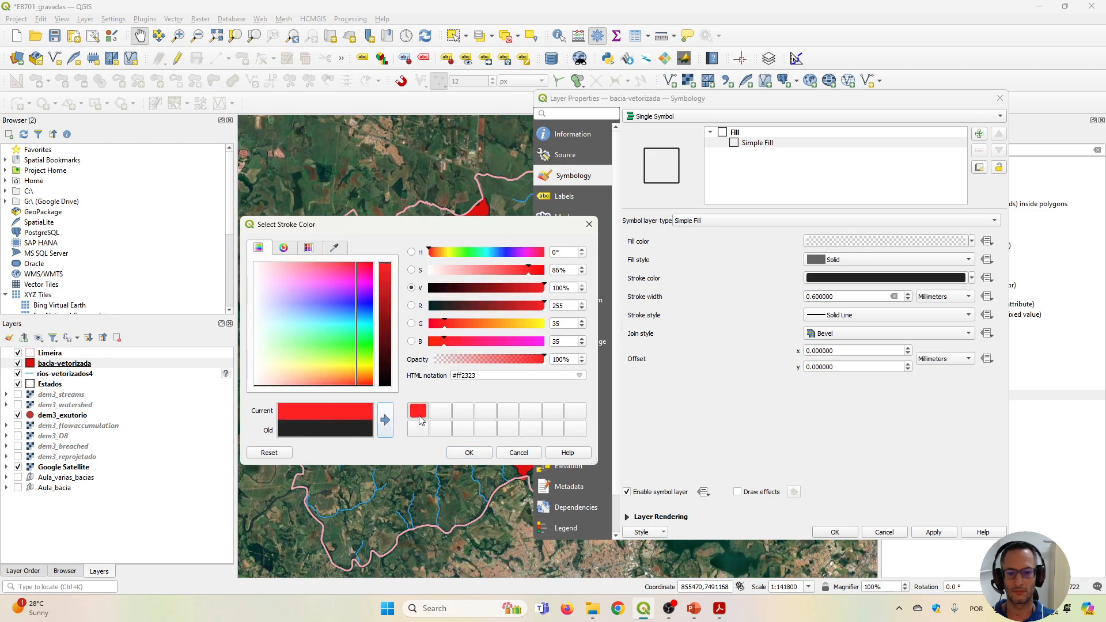
{"action": "left_click", "coordinate": [476, 453]}
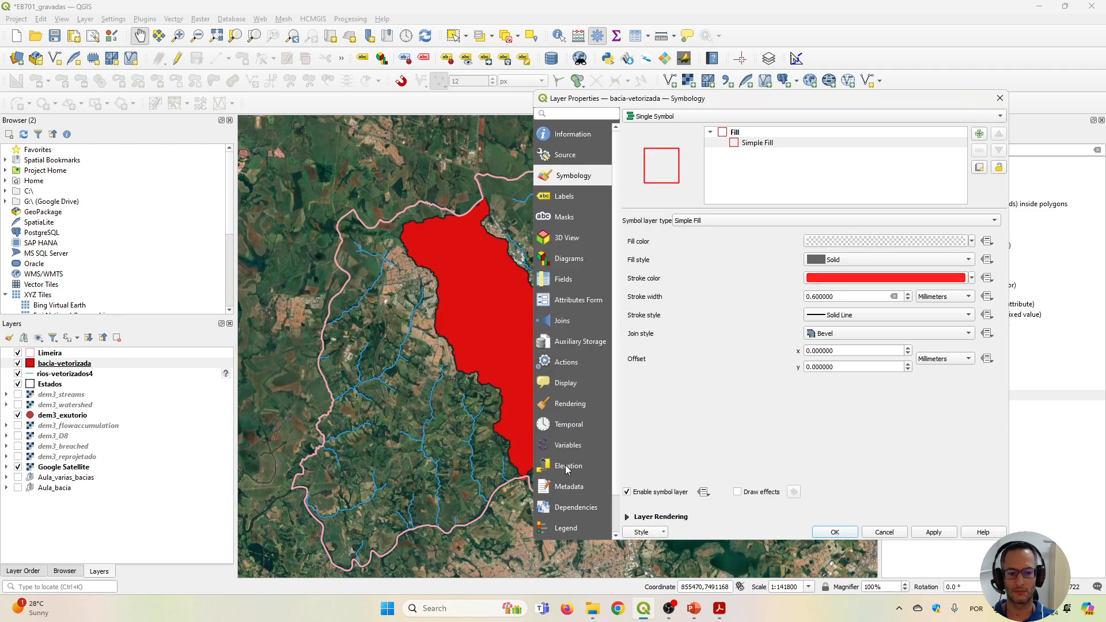
{"action": "left_click", "coordinate": [933, 532]}
{"action": "left_click", "coordinate": [836, 532]}
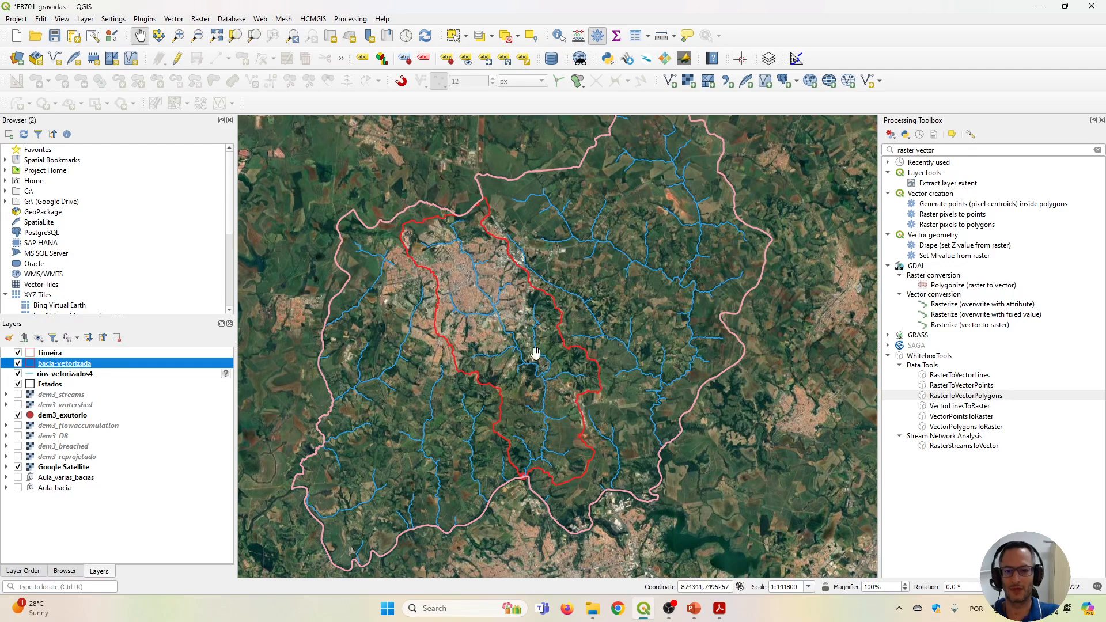
Start the Clip geoprocessing tool with rios-vetorizados4 as the input layer and bacia-vetorizada as the overlay layer.
{"action": "scroll", "coordinate": [534, 358], "scroll_direction": "down", "scroll_amount": 1}
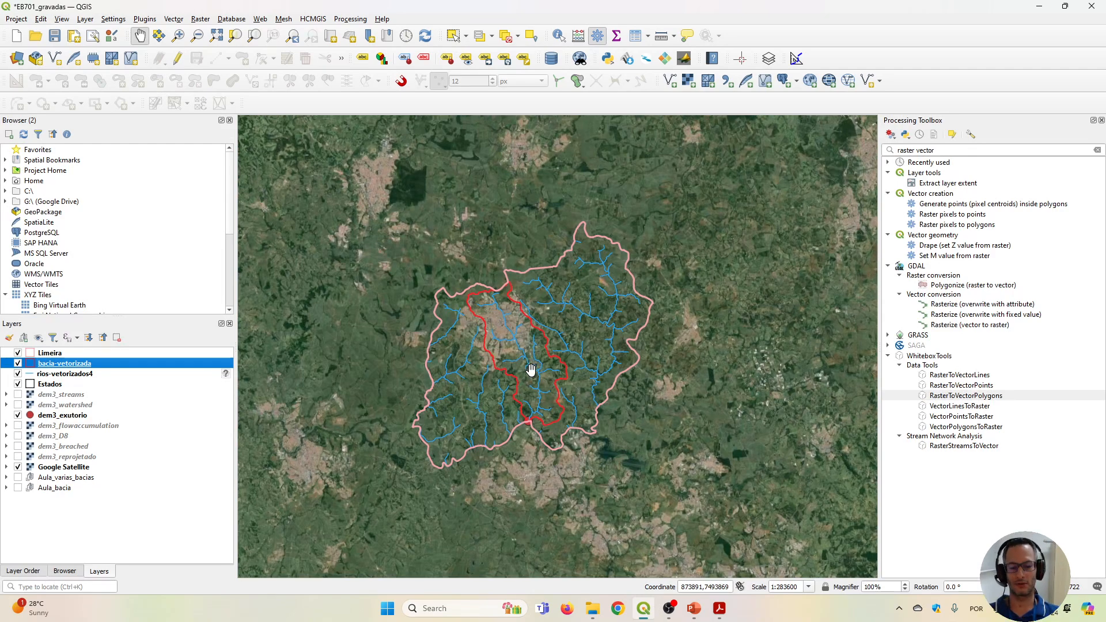
{"action": "scroll", "coordinate": [529, 403], "scroll_direction": "up", "scroll_amount": 1}
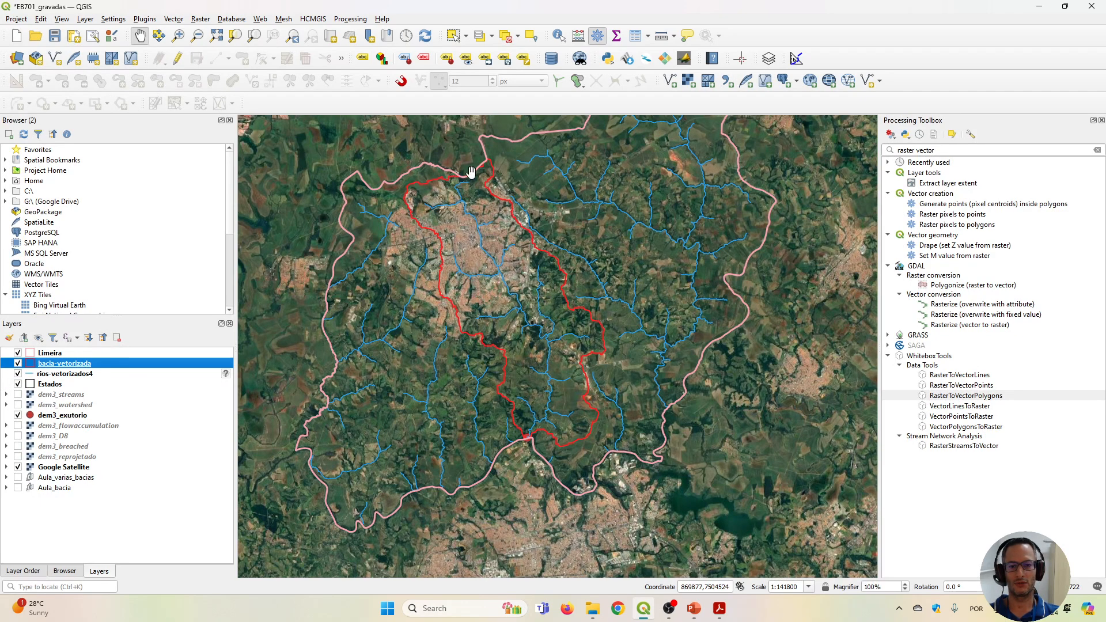
{"action": "left_click", "coordinate": [172, 20]}
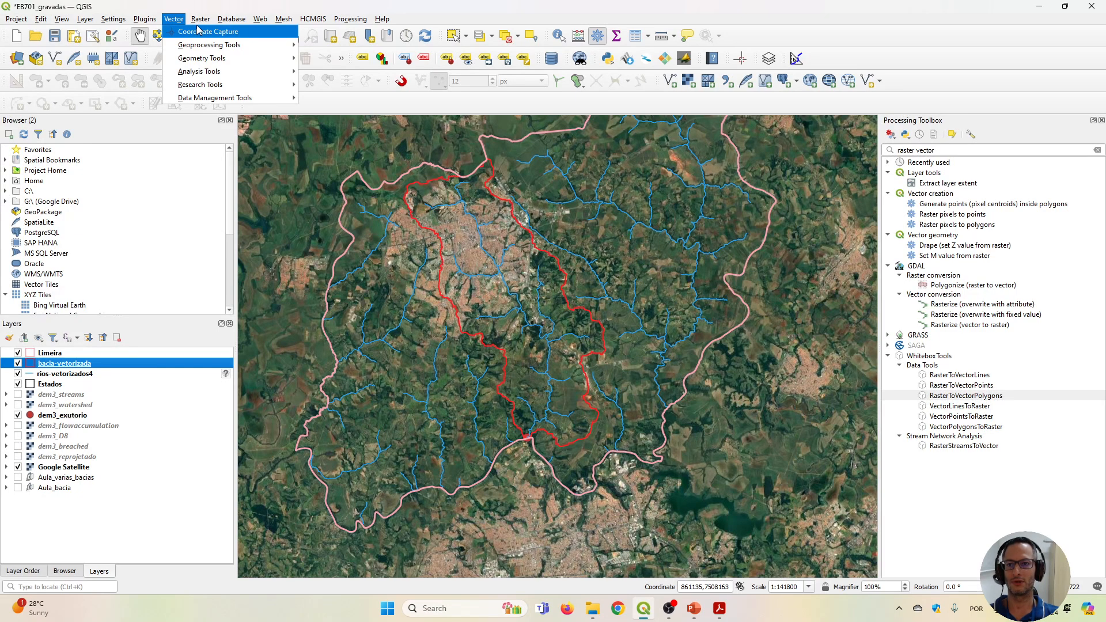
{"action": "mouse_move", "coordinate": [223, 51]}
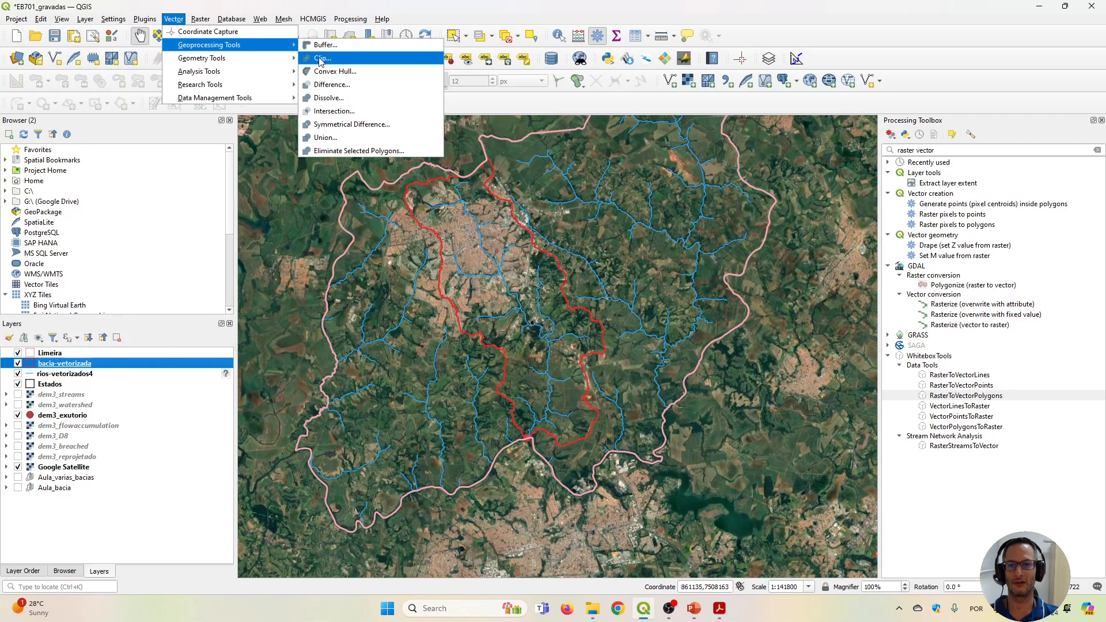
{"action": "left_click", "coordinate": [340, 59]}
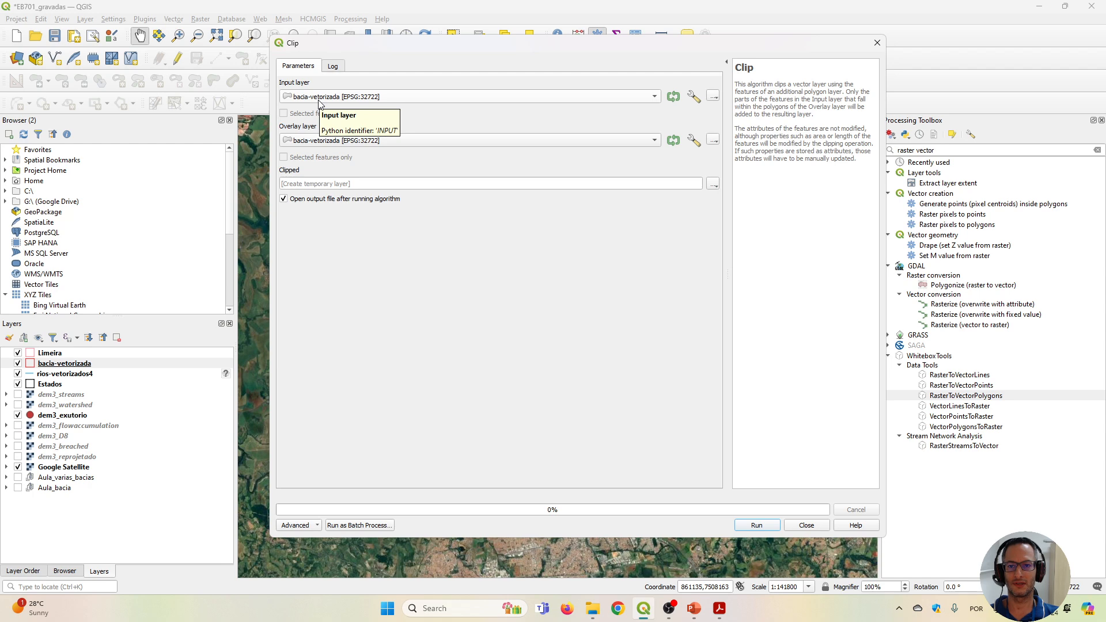
{"action": "left_click", "coordinate": [320, 98]}
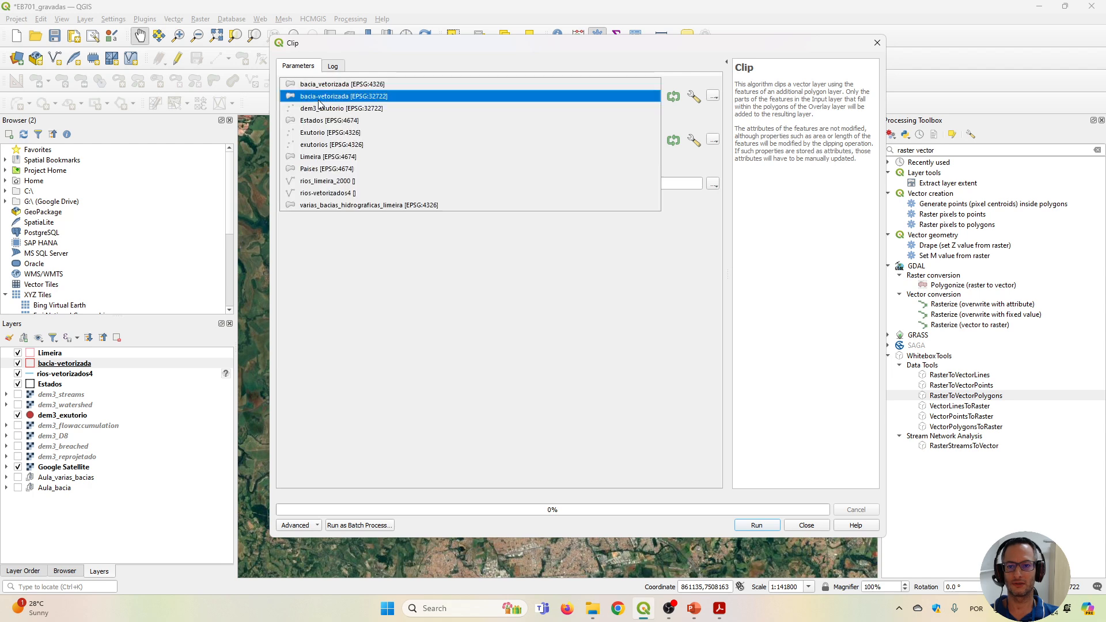
{"action": "left_click", "coordinate": [342, 195]}
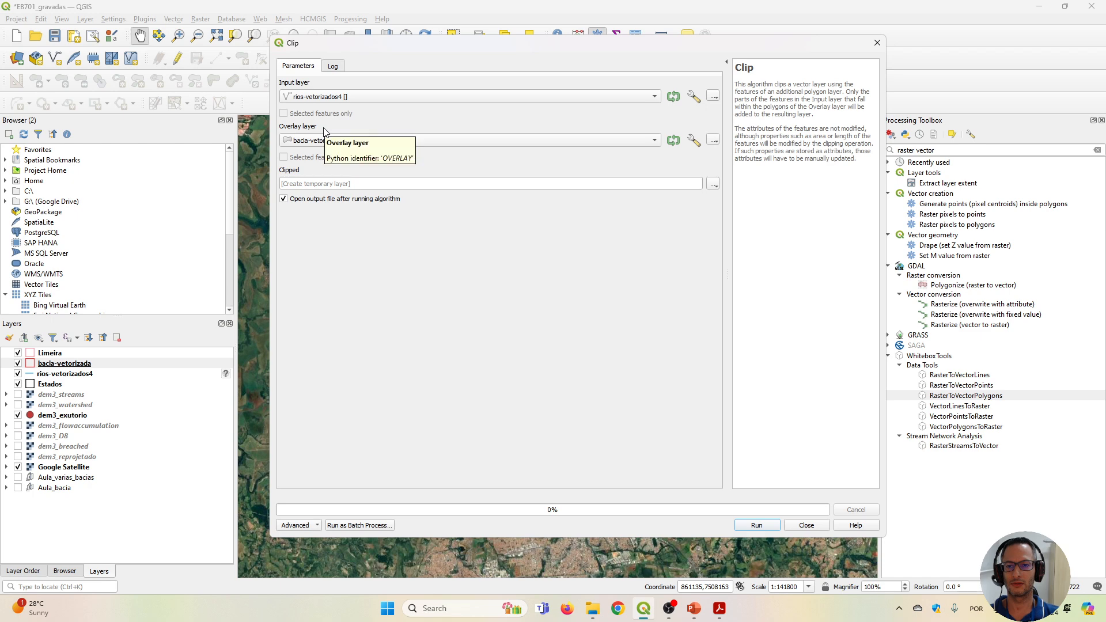
Save the clipped output as the shapefile rios-dentro-da-bacia in the EB701 folder and run the clip.
{"action": "left_click", "coordinate": [713, 184]}
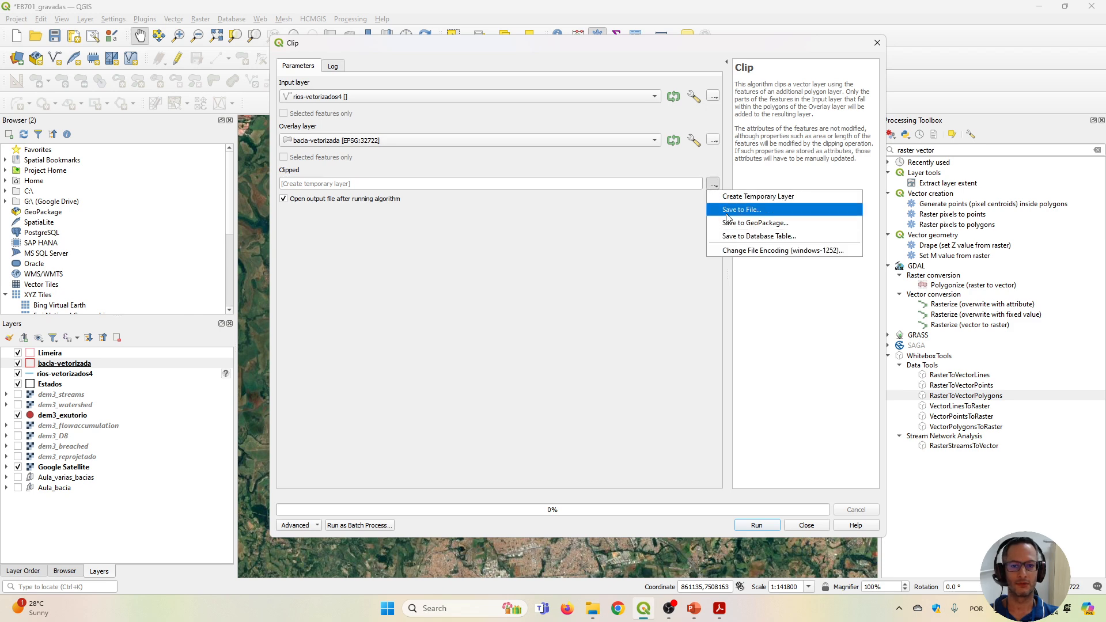
{"action": "left_click", "coordinate": [727, 216]}
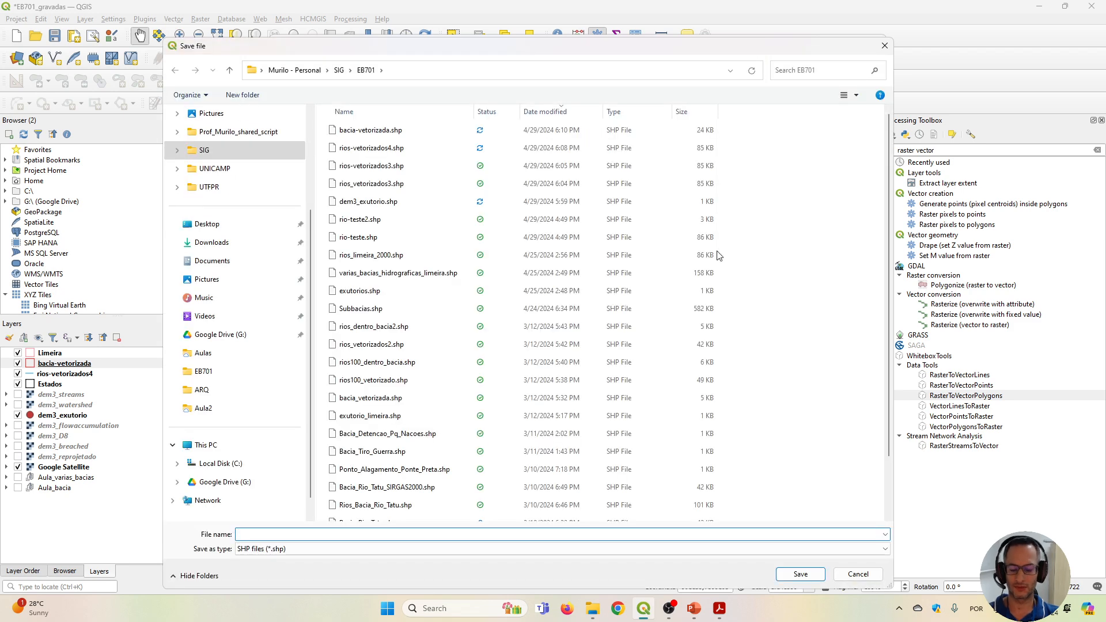
{"action": "type", "text": "rios-dentro-da-bacia"}
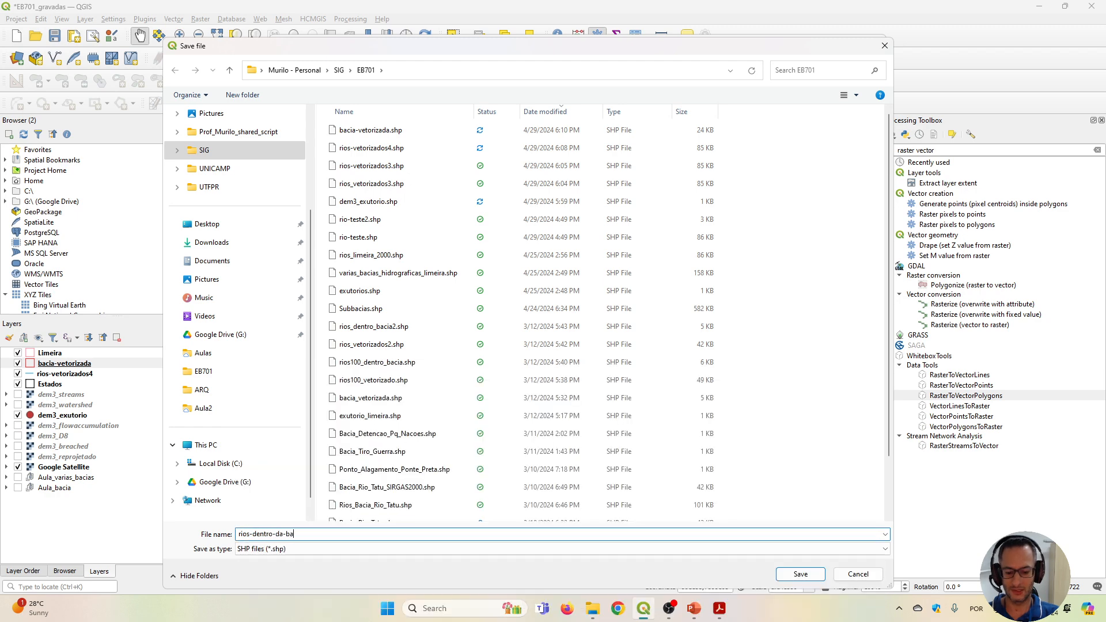
{"action": "left_click", "coordinate": [800, 574]}
{"action": "left_click", "coordinate": [763, 529]}
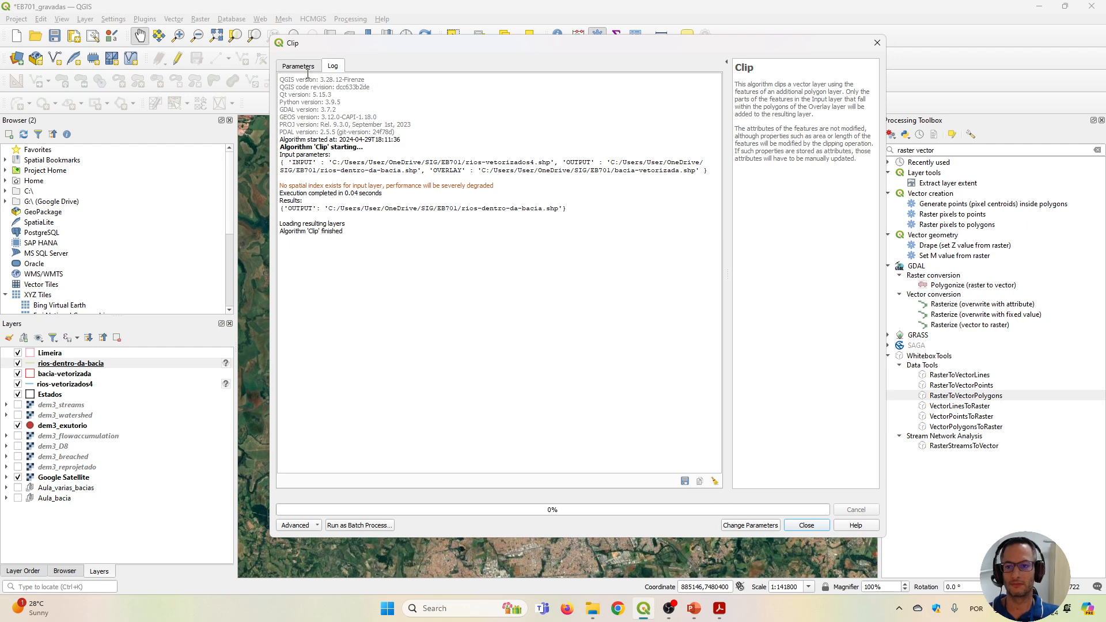
{"action": "left_click", "coordinate": [806, 525]}
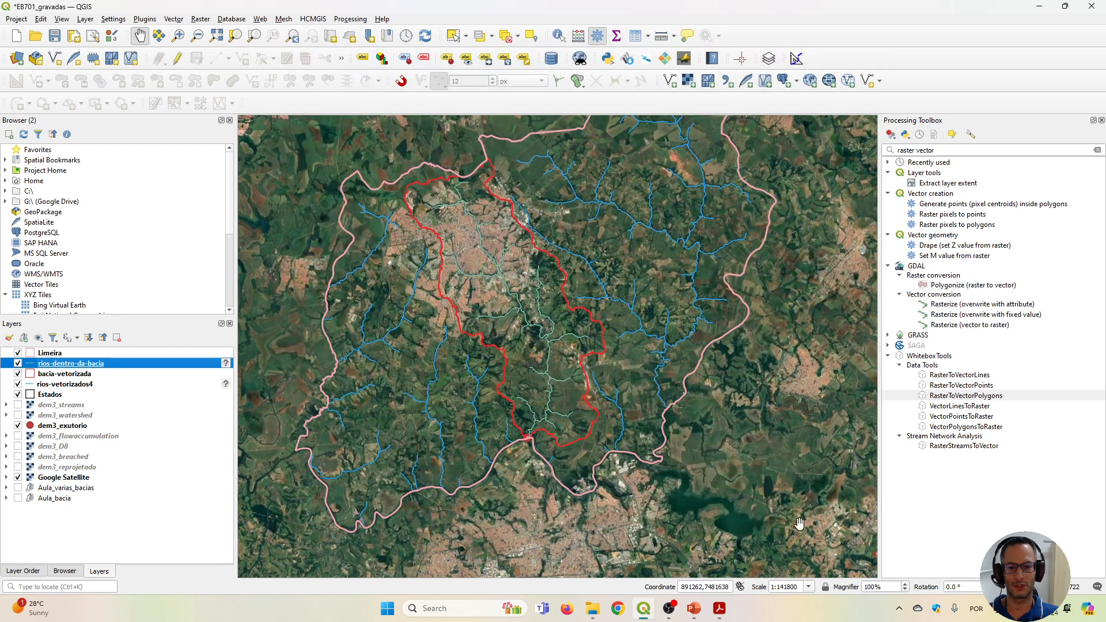
Hide the rios-vetorizados4 layer and copy its symbology onto the rios-dentro-da-bacia layer.
{"action": "left_click", "coordinate": [17, 384]}
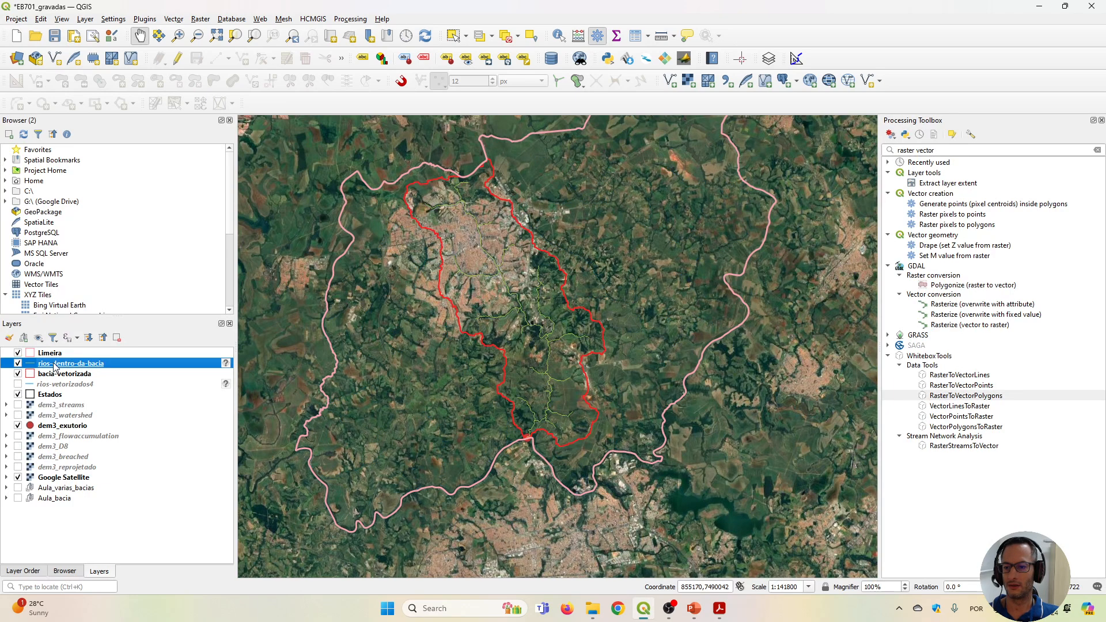
{"action": "right_click", "coordinate": [52, 387]}
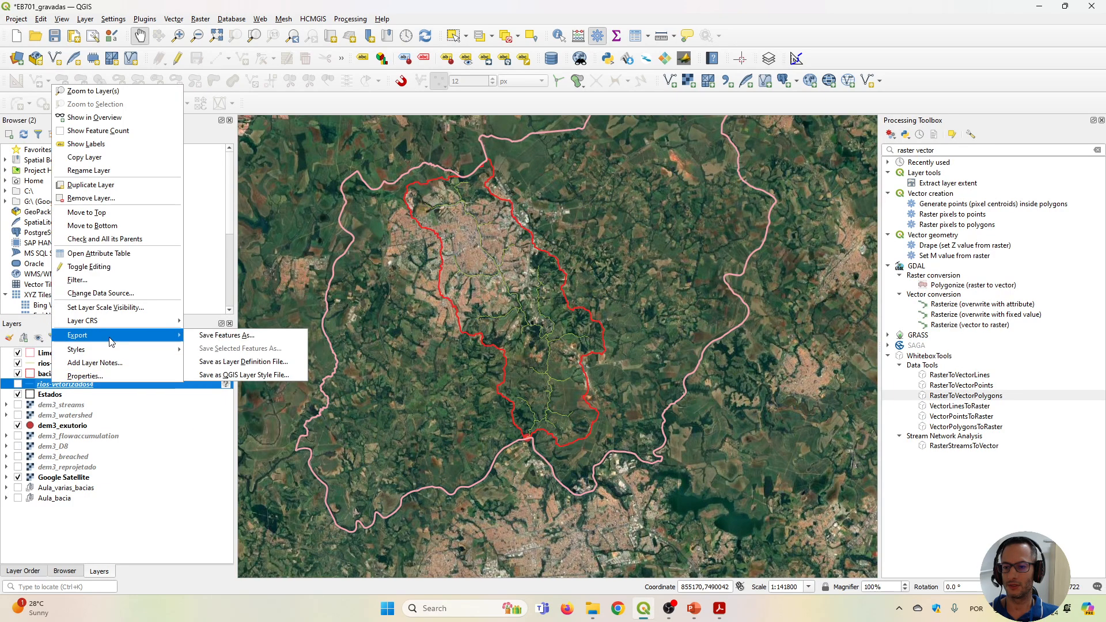
{"action": "mouse_move", "coordinate": [110, 351]}
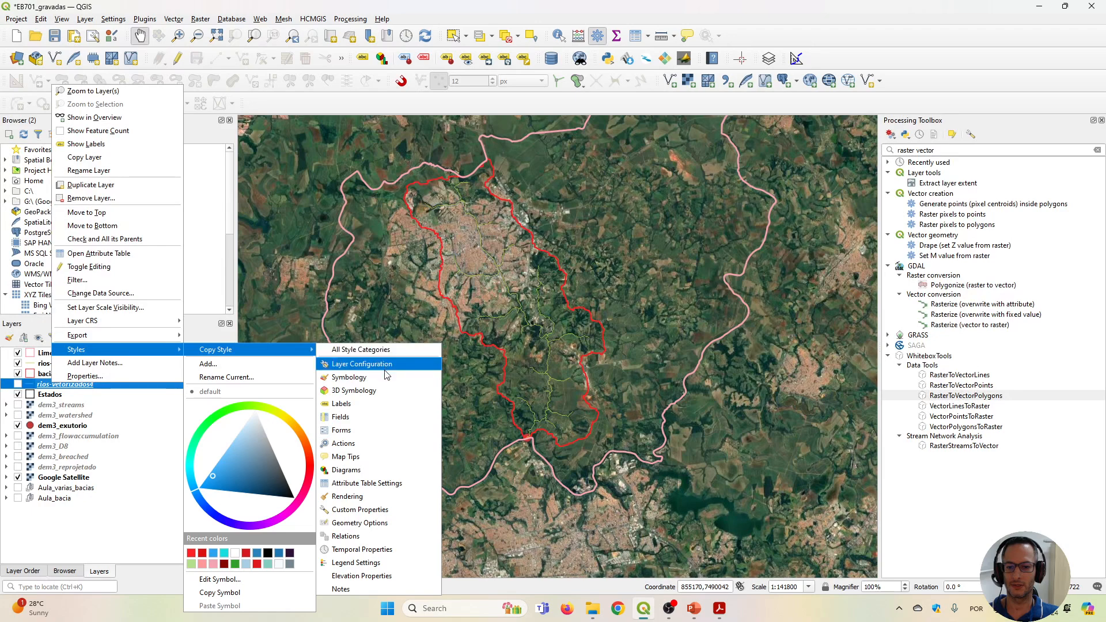
{"action": "left_click", "coordinate": [355, 383]}
{"action": "right_click", "coordinate": [86, 364]}
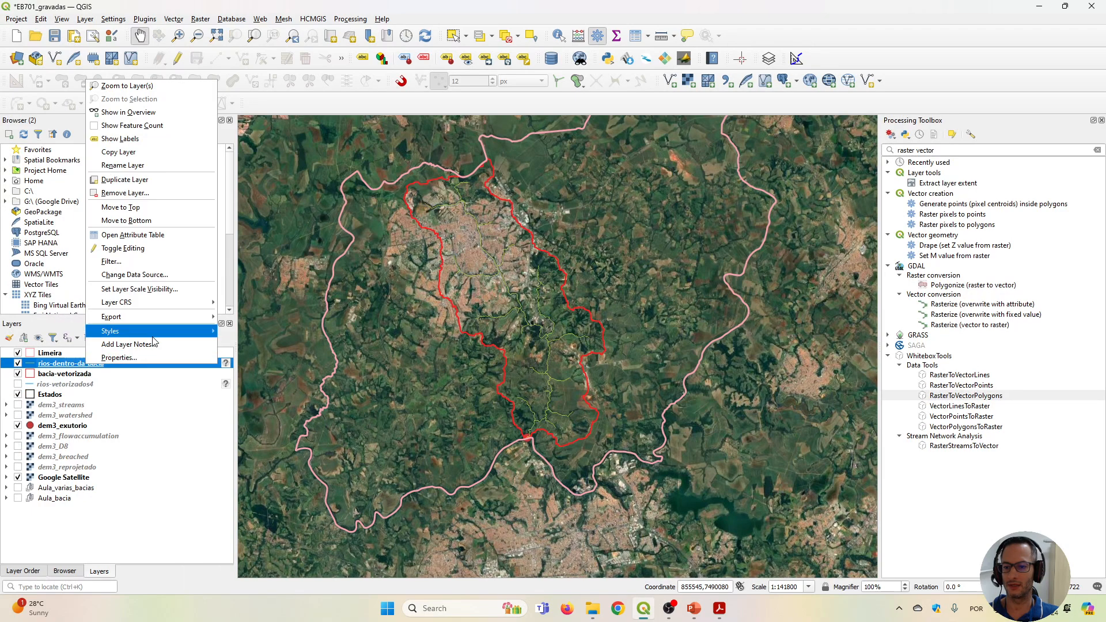
{"action": "mouse_move", "coordinate": [197, 337]}
{"action": "mouse_move", "coordinate": [270, 345]}
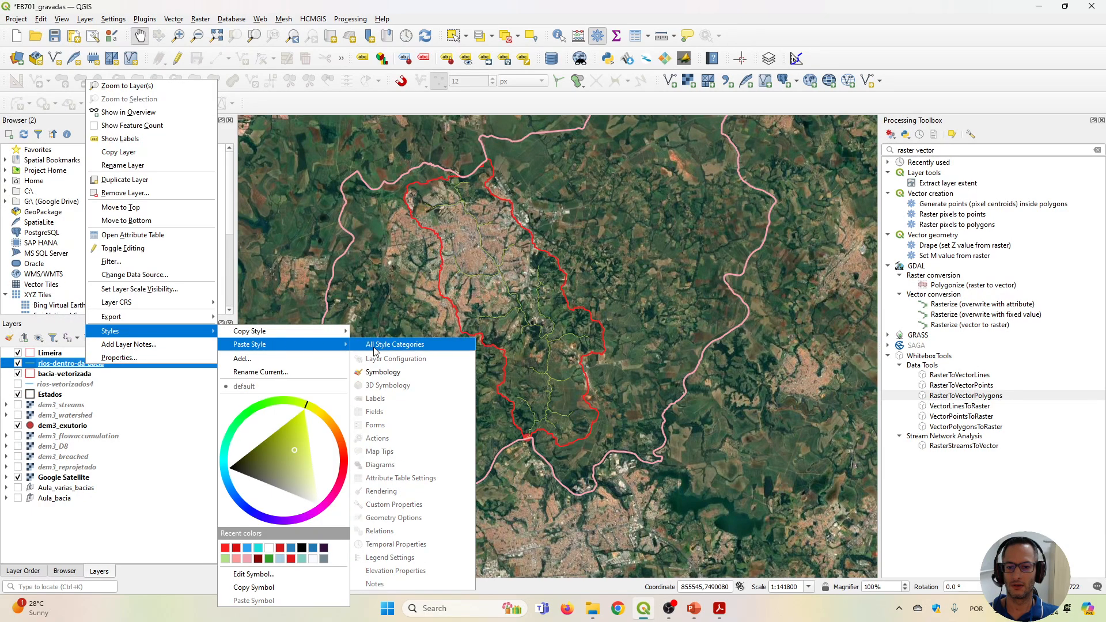
{"action": "left_click", "coordinate": [381, 372]}
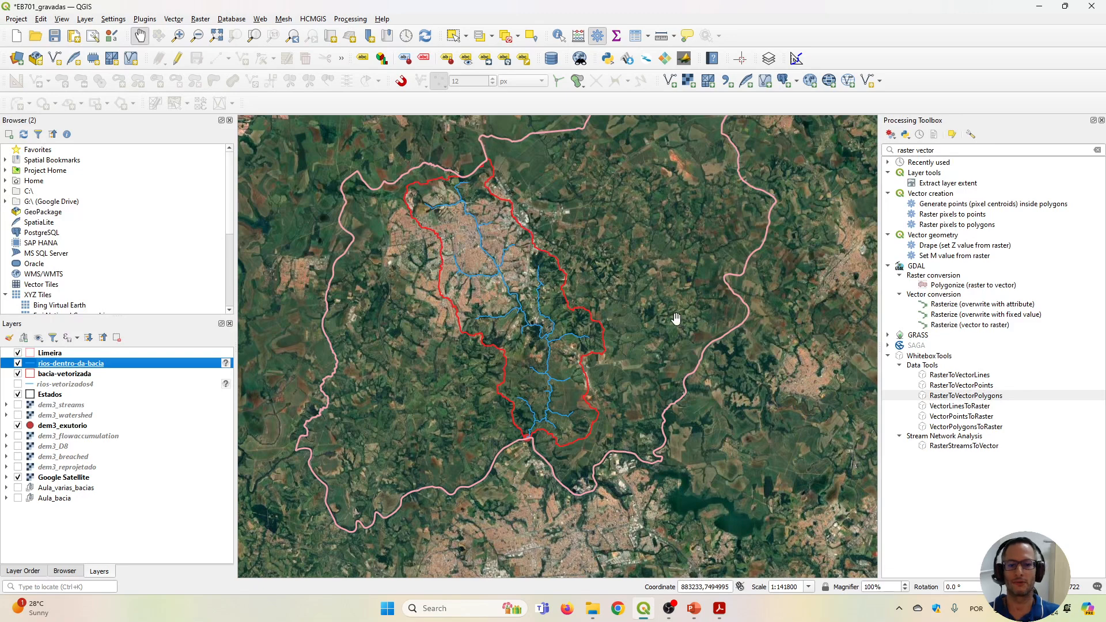
Hide the dem3_exutorio layer and inspect the clipped streams inside the watershed boundary.
{"action": "left_click_drag", "start_coordinate": [633, 358], "coordinate": [557, 310]}
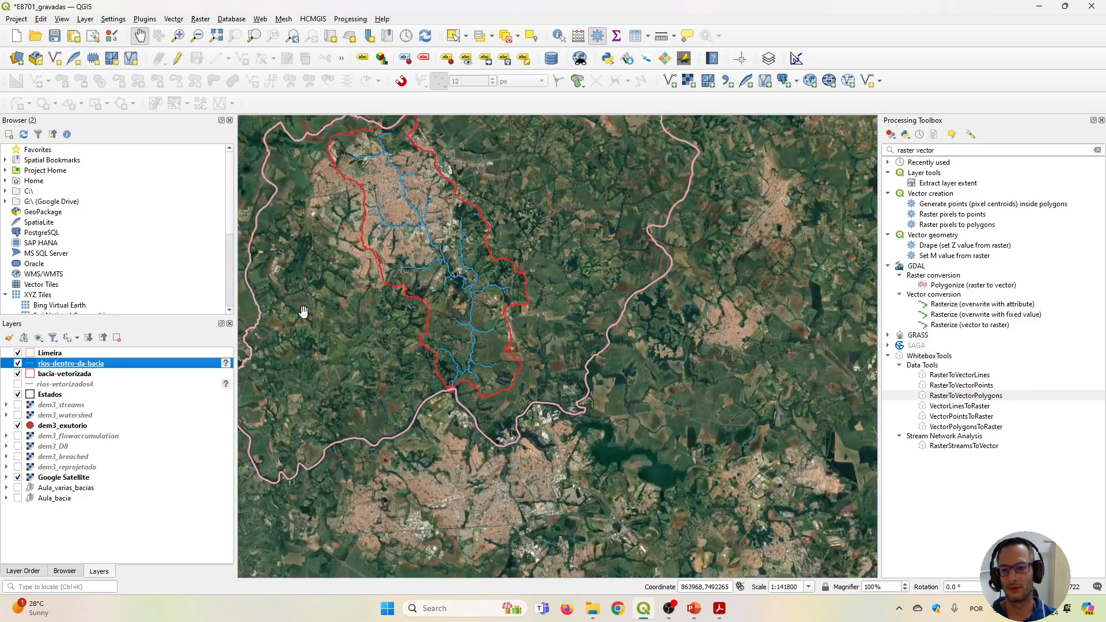
{"action": "left_click_drag", "start_coordinate": [235, 315], "coordinate": [169, 316]}
{"action": "left_click_drag", "start_coordinate": [416, 237], "coordinate": [519, 302]}
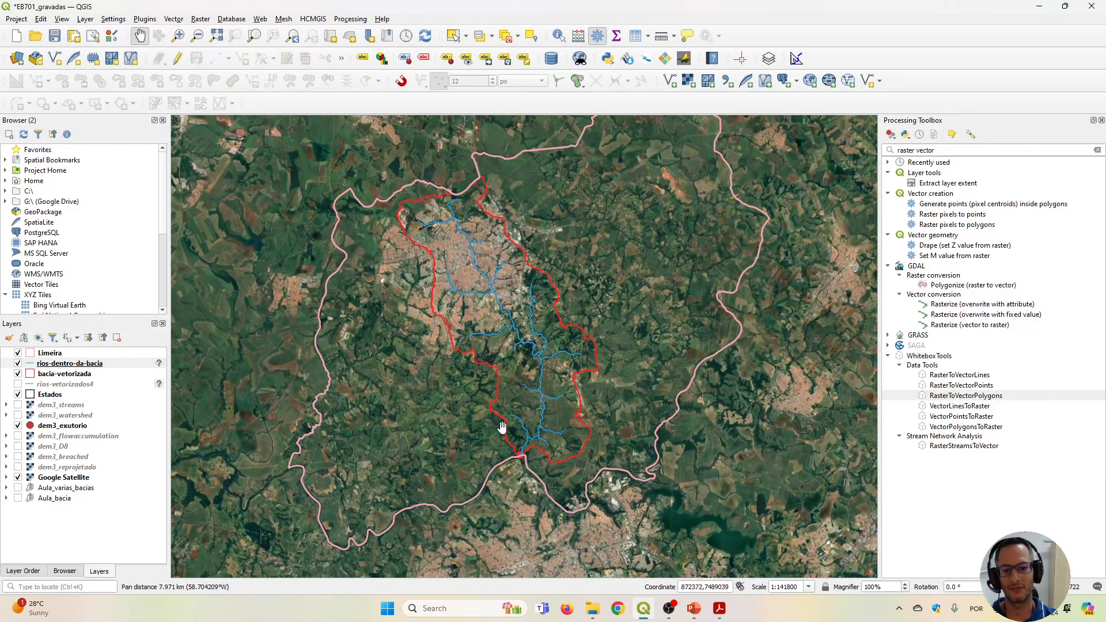
{"action": "scroll", "coordinate": [505, 401], "scroll_direction": "up", "scroll_amount": 1}
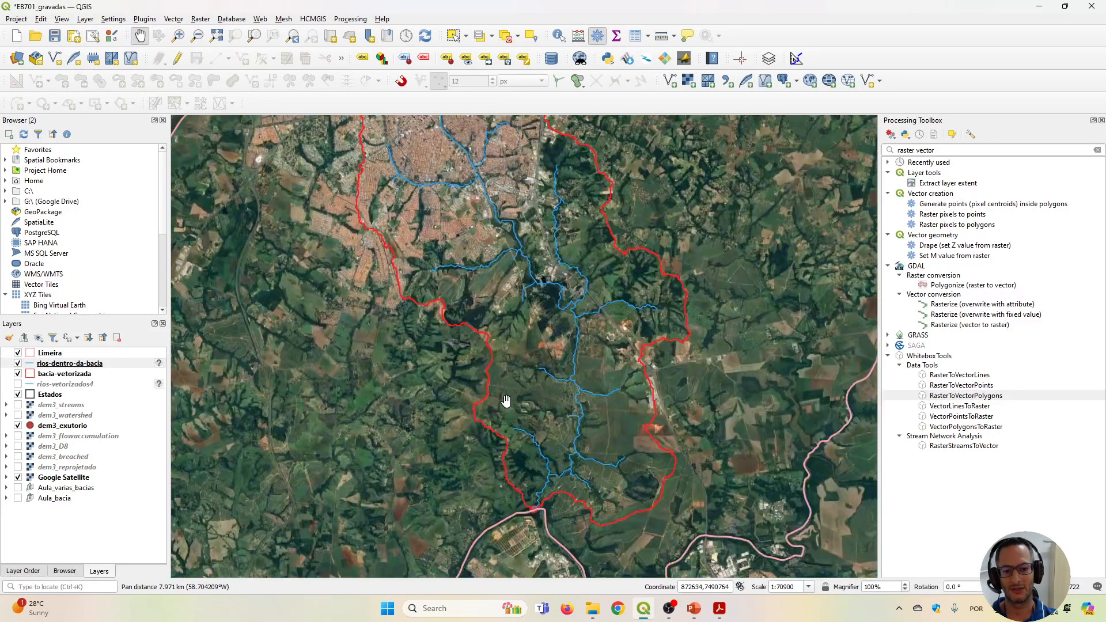
{"action": "left_click", "coordinate": [18, 426]}
{"action": "left_click_drag", "start_coordinate": [603, 349], "coordinate": [636, 426]}
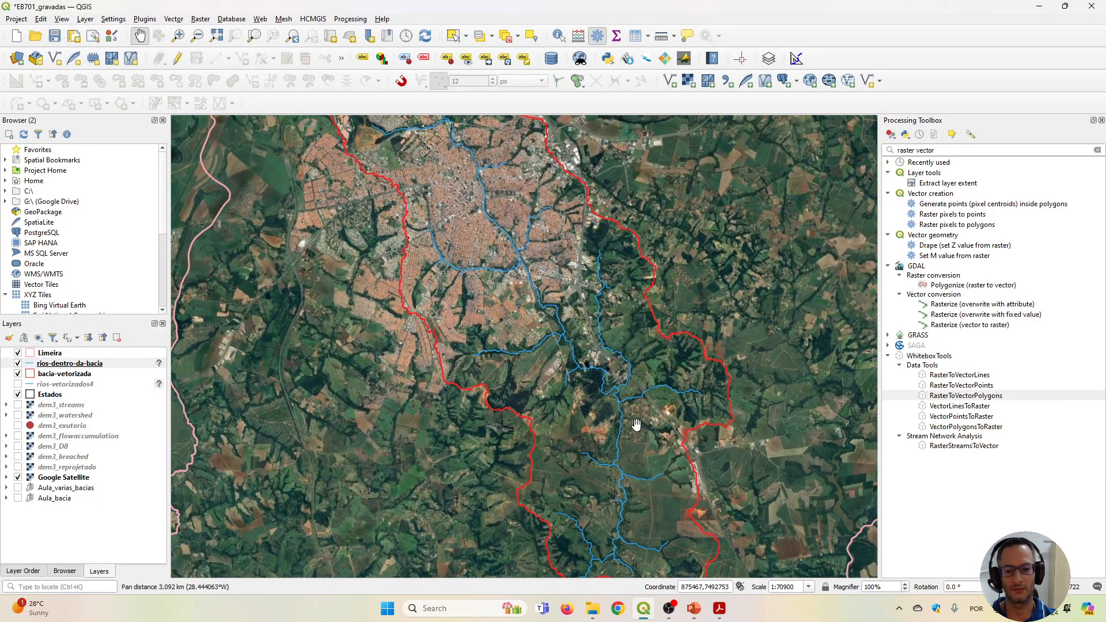
{"action": "left_click_drag", "start_coordinate": [482, 211], "coordinate": [503, 206]}
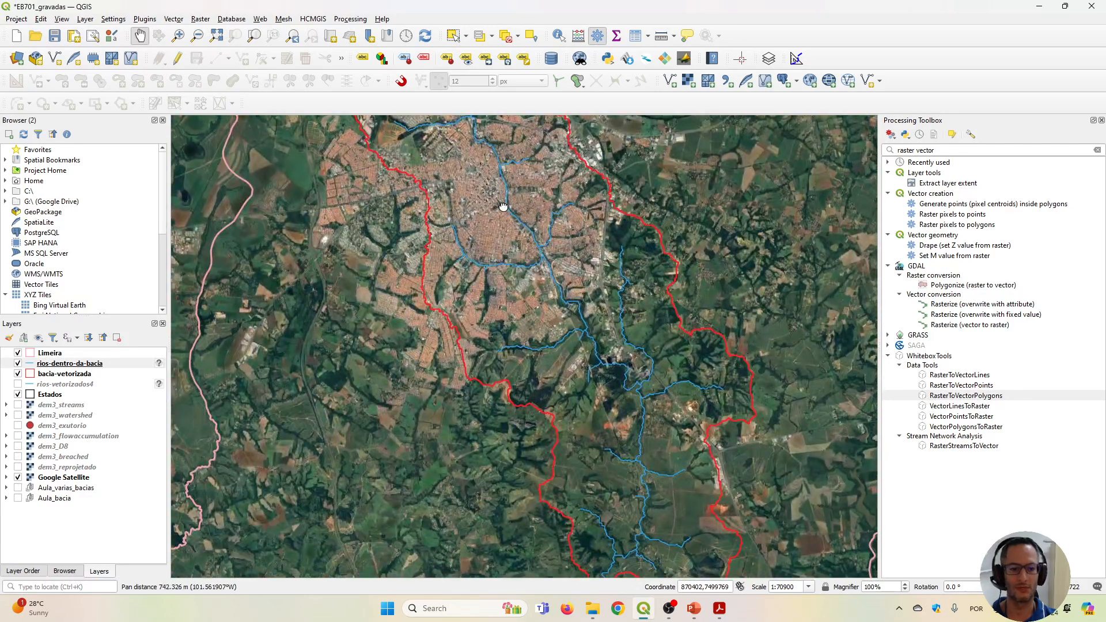
{"action": "scroll", "coordinate": [627, 364], "scroll_direction": "down", "scroll_amount": 1}
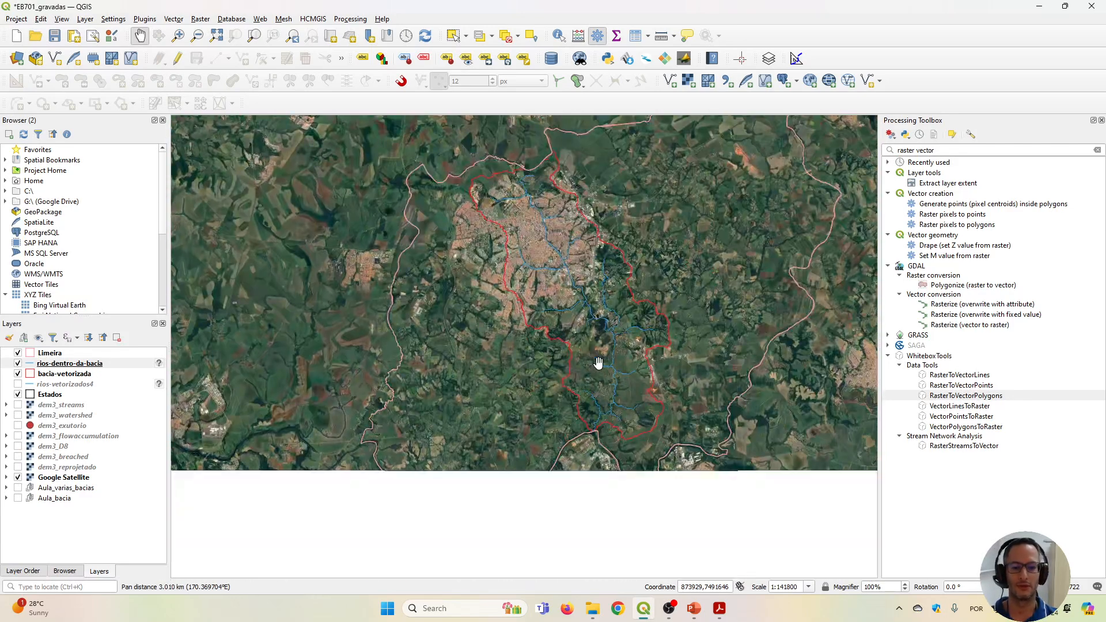
{"action": "scroll", "coordinate": [616, 334], "scroll_direction": "up", "scroll_amount": 1}
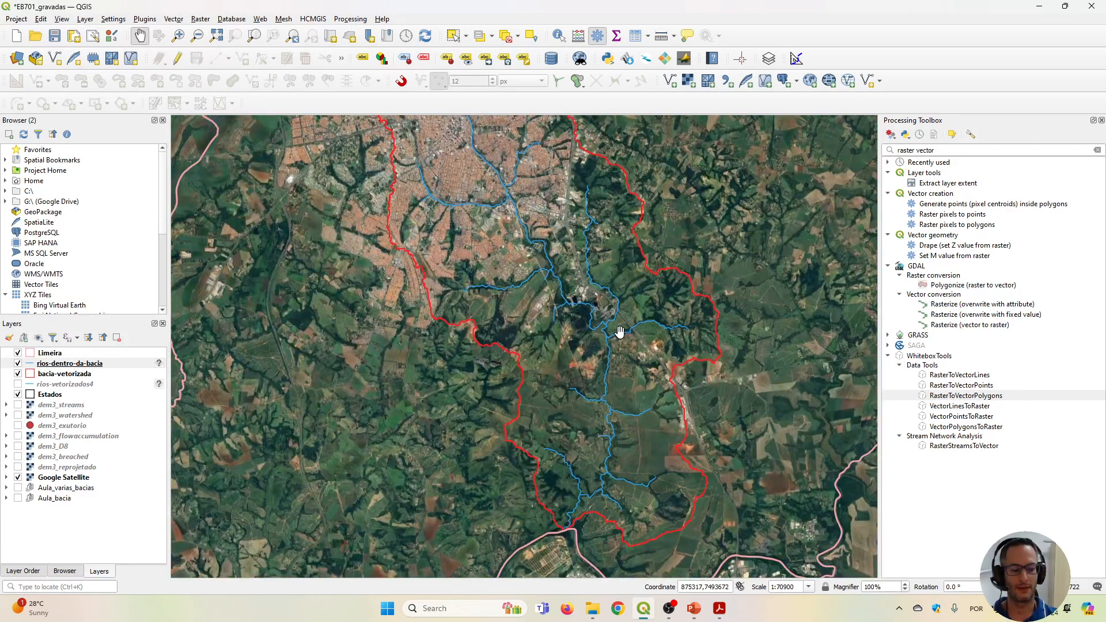
{"action": "left_click_drag", "start_coordinate": [605, 264], "coordinate": [554, 308]}
{"action": "scroll", "coordinate": [554, 306], "scroll_direction": "down", "scroll_amount": 1}
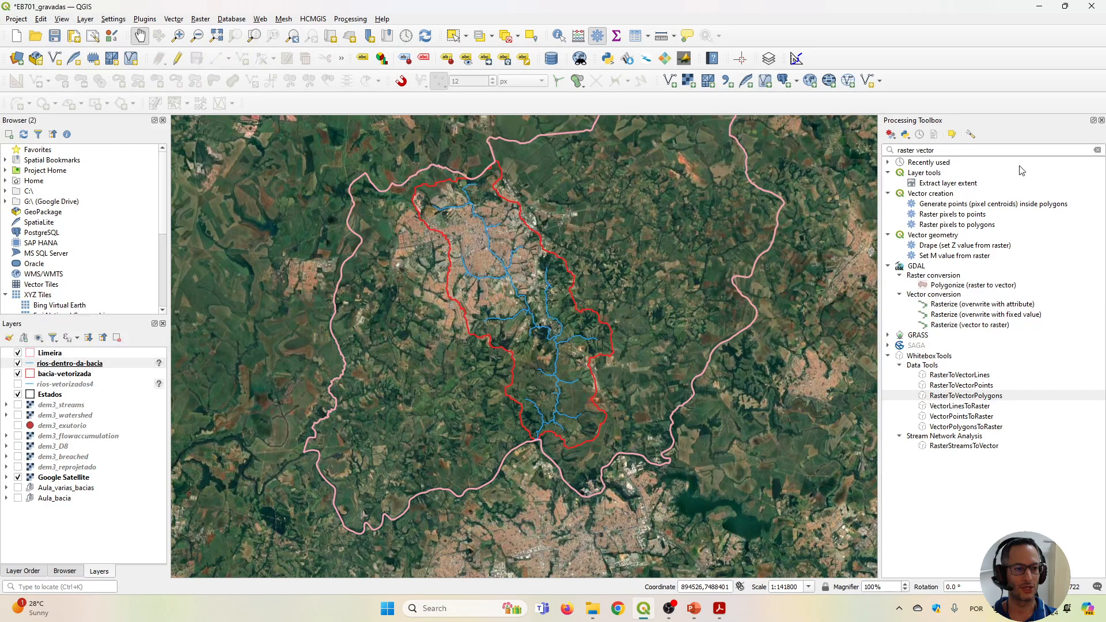
Start the LongestFlowpath tool with dem3_breached as the input DEM and dem3_watershed as the basins file.
{"action": "left_click", "coordinate": [967, 148]}
{"action": "left_click_drag", "start_coordinate": [967, 146], "coordinate": [804, 147]}
{"action": "key", "text": "BackSpace"}
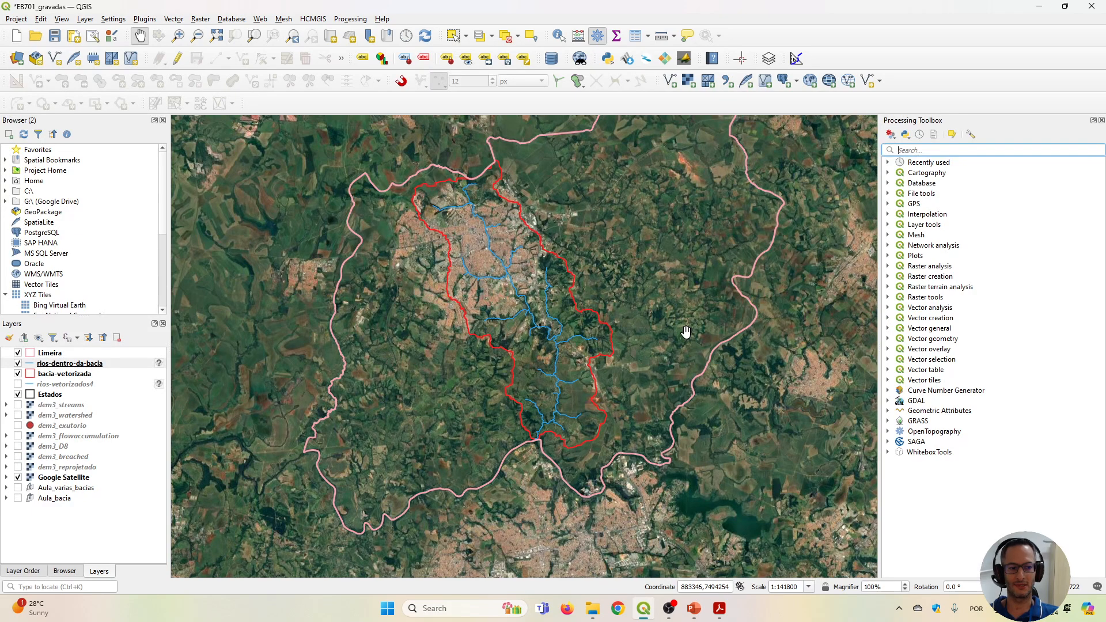
{"action": "type", "text": "longes"}
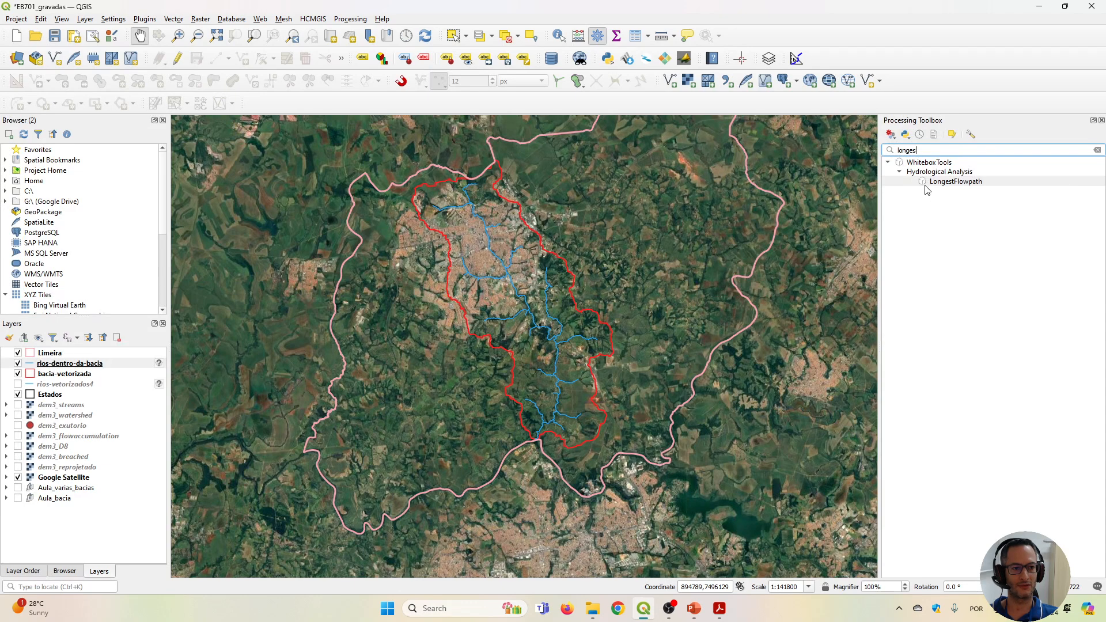
{"action": "double_click", "coordinate": [955, 182]}
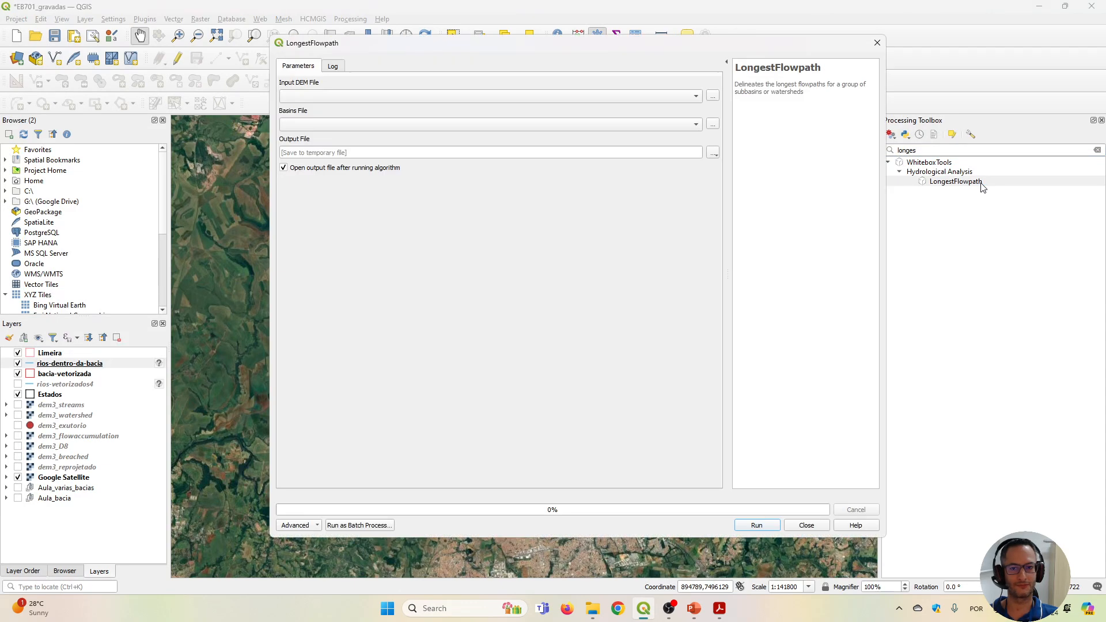
{"action": "left_click", "coordinate": [369, 98]}
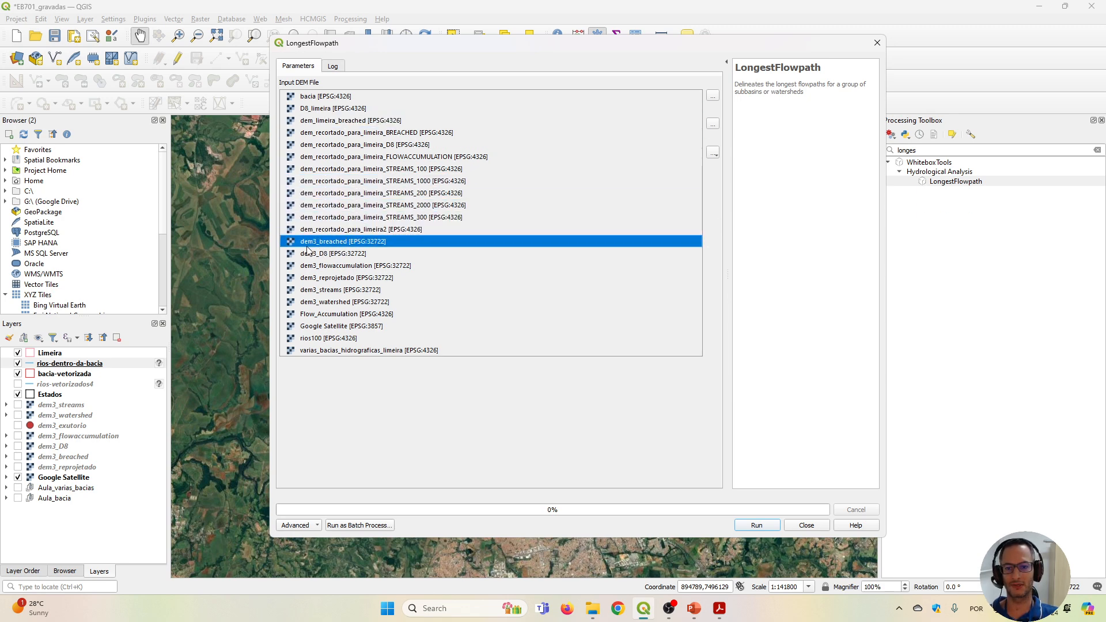
{"action": "left_click", "coordinate": [348, 241]}
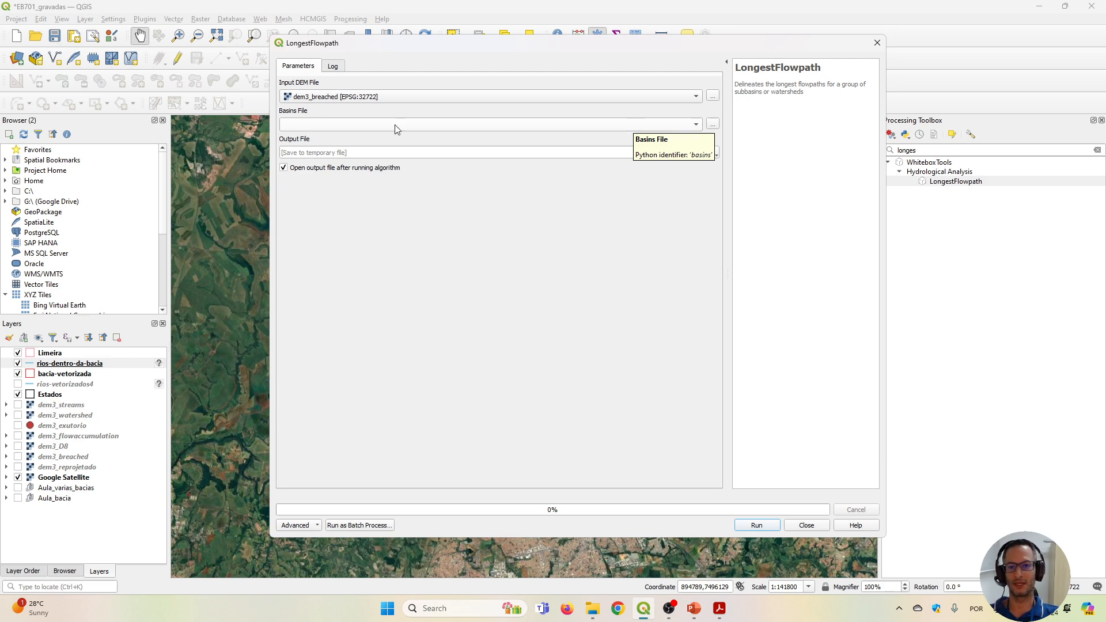
{"action": "left_click", "coordinate": [364, 127]}
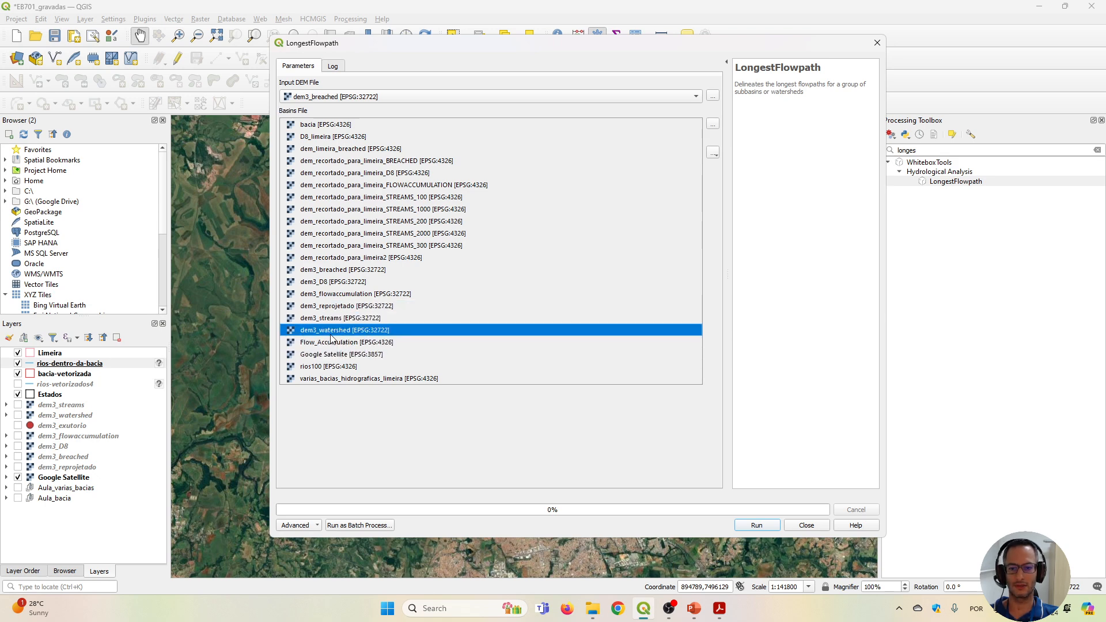
{"action": "left_click", "coordinate": [331, 333]}
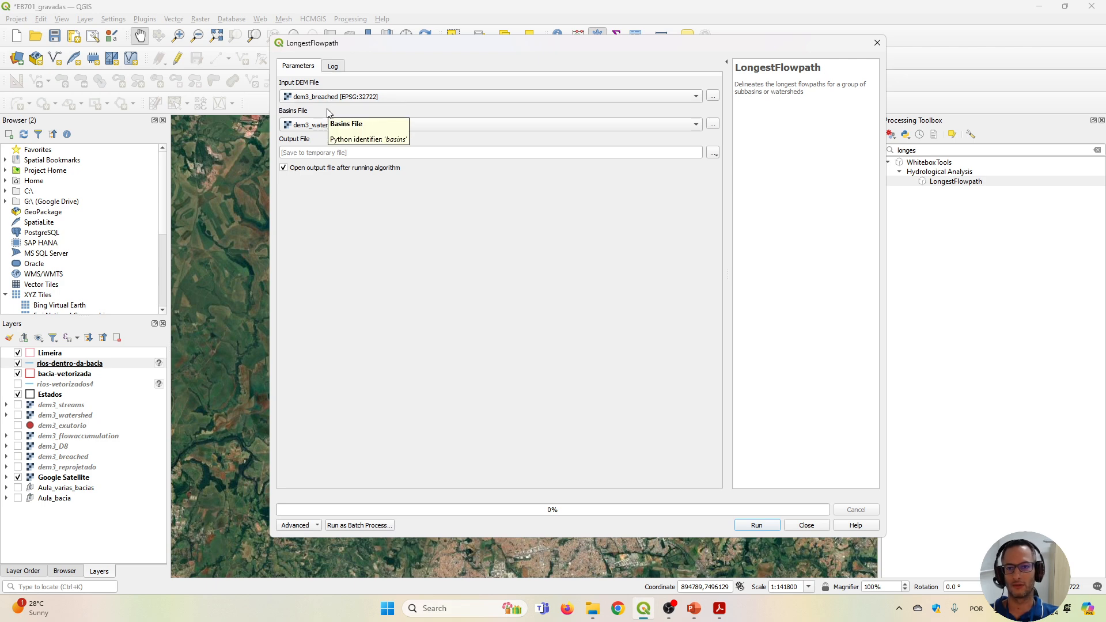
Save the flow path output as the shapefile maior-percurso in the EB701 folder and run the tool.
{"action": "left_click", "coordinate": [713, 153]}
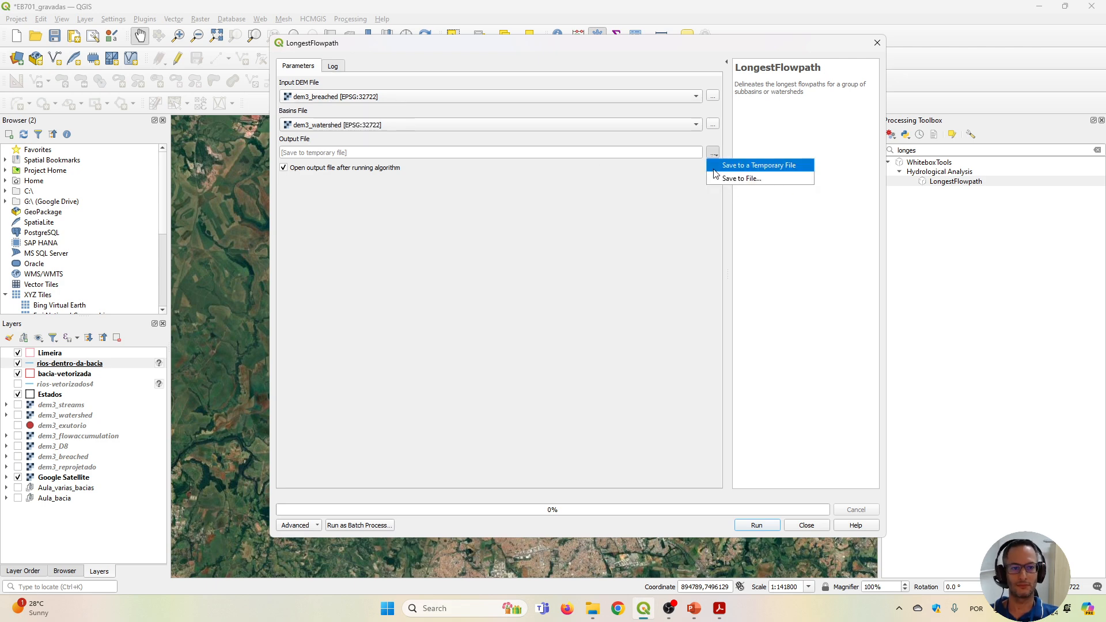
{"action": "left_click", "coordinate": [717, 179]}
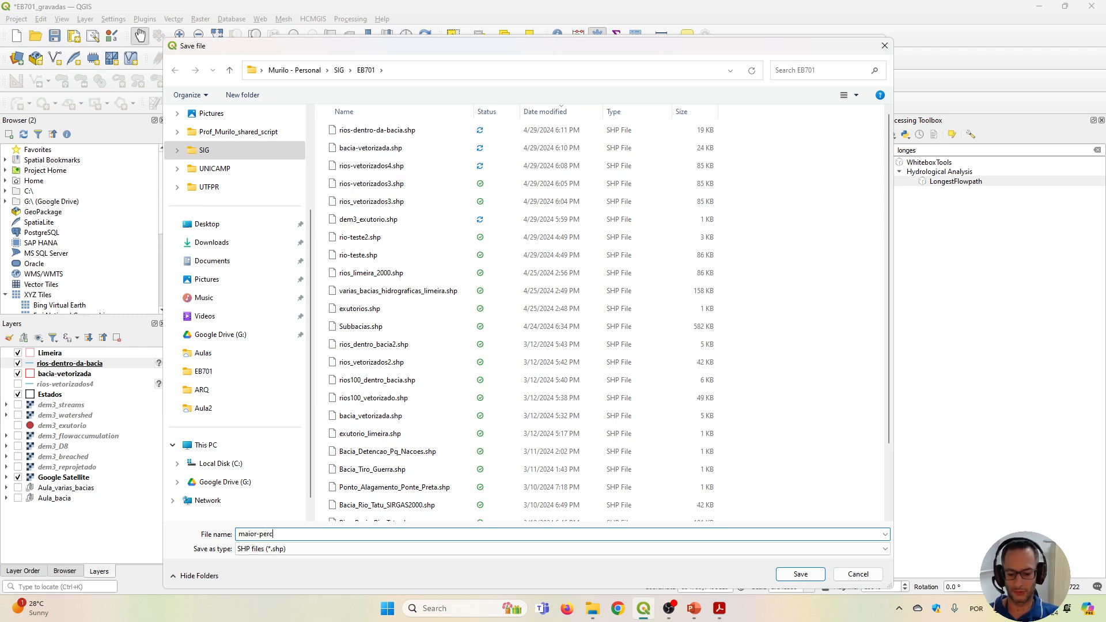
{"action": "key", "text": "Return"}
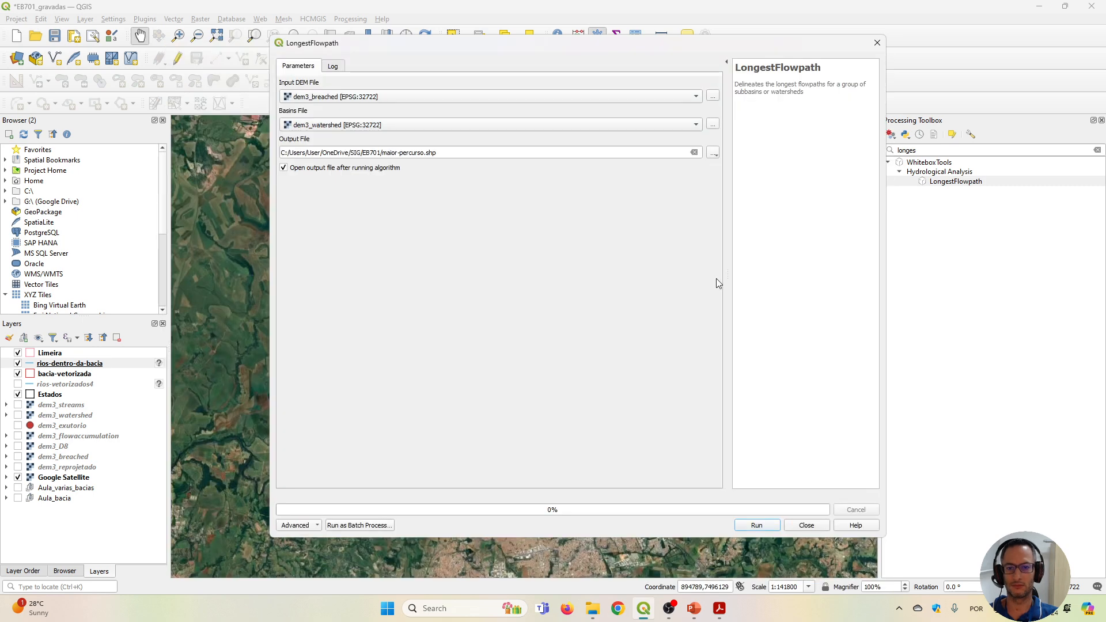
{"action": "left_click", "coordinate": [755, 525]}
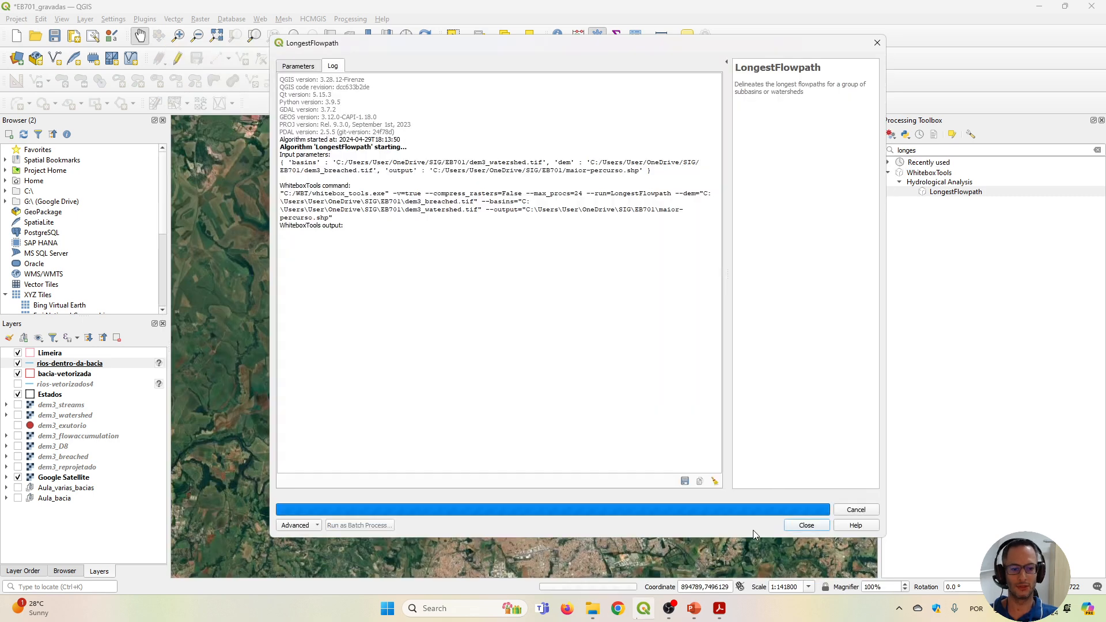
{"action": "left_click", "coordinate": [810, 525]}
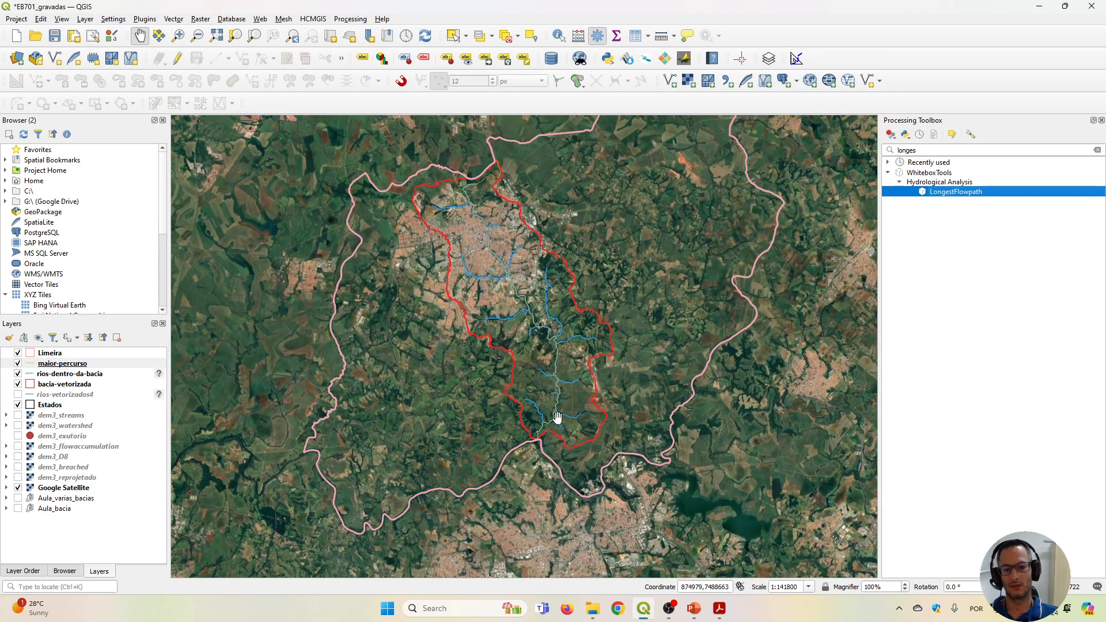
Hide the Google Satellite layer and inspect the maior-percurso flow path along the whole watershed.
{"action": "scroll", "coordinate": [554, 416], "scroll_direction": "up", "scroll_amount": 1}
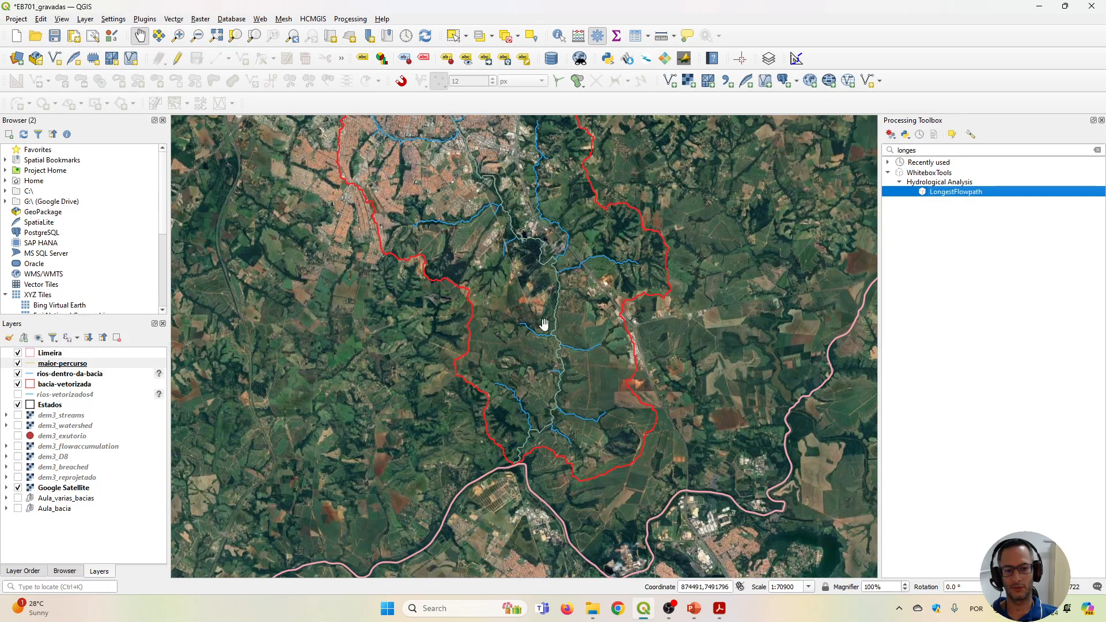
{"action": "left_click_drag", "start_coordinate": [544, 318], "coordinate": [581, 433]}
{"action": "left_click_drag", "start_coordinate": [475, 217], "coordinate": [505, 297]}
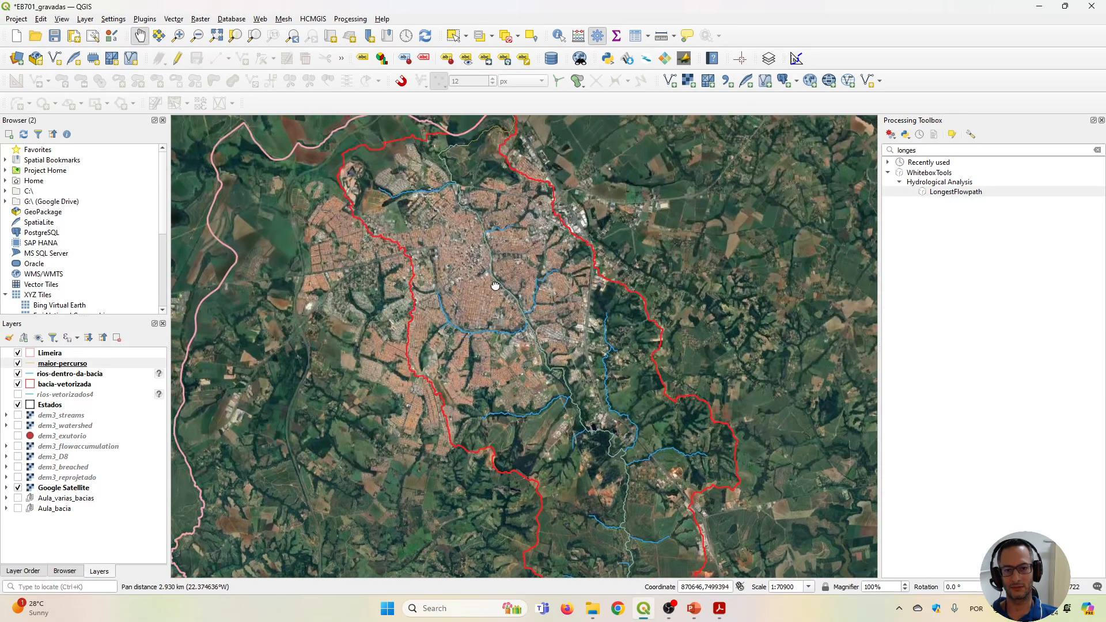
{"action": "left_click", "coordinate": [18, 487]}
{"action": "left_click_drag", "start_coordinate": [469, 441], "coordinate": [471, 361]}
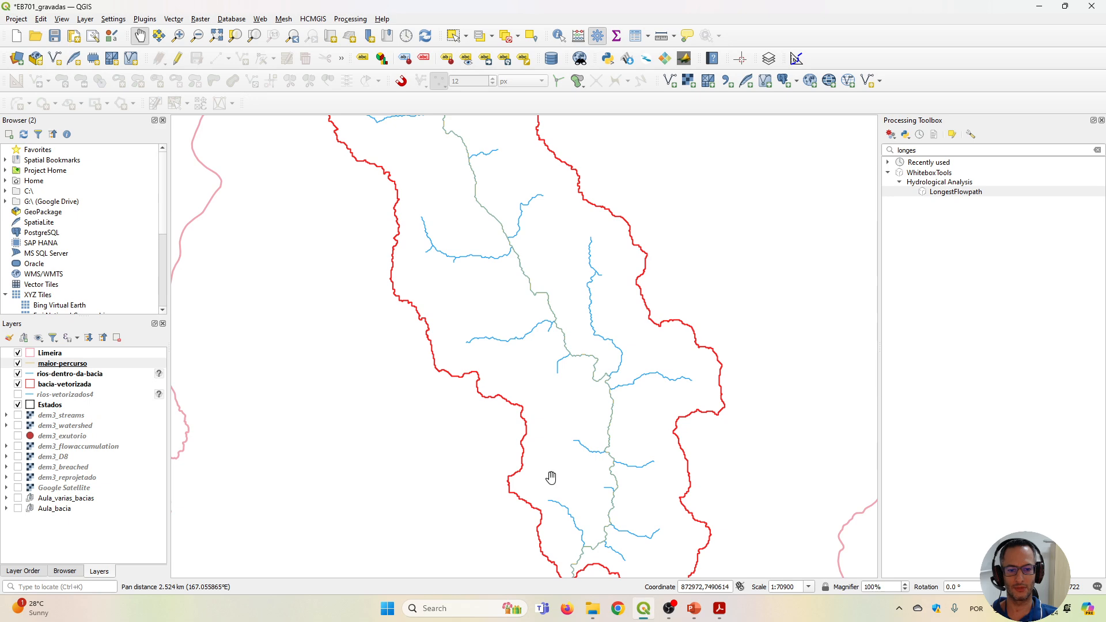
{"action": "left_click_drag", "start_coordinate": [553, 476], "coordinate": [572, 435]}
{"action": "left_click_drag", "start_coordinate": [574, 305], "coordinate": [612, 508]}
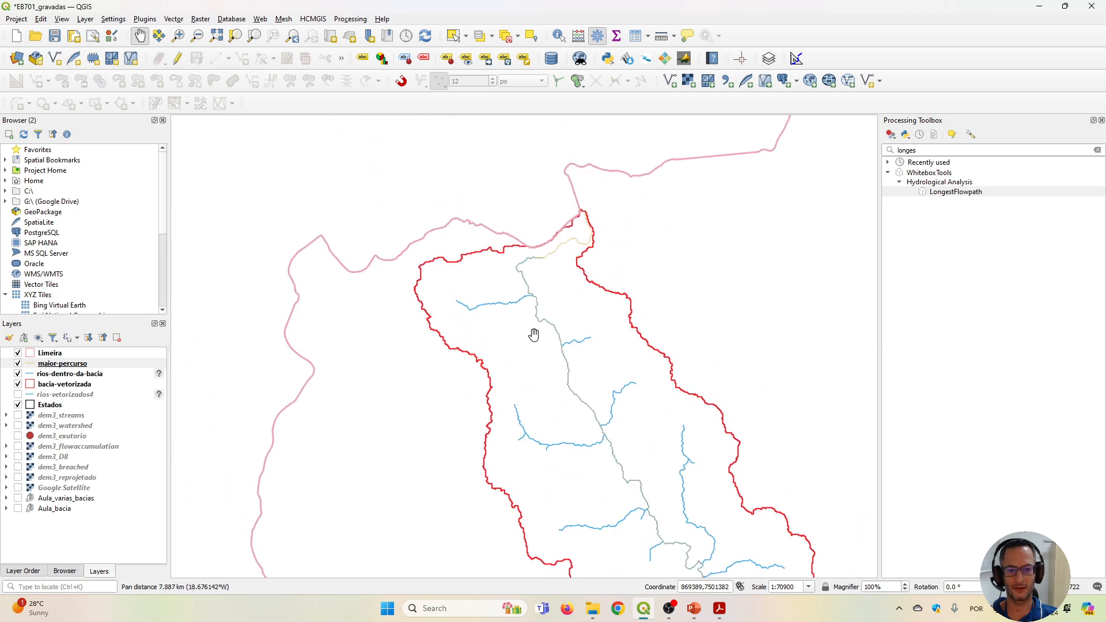
{"action": "left_click_drag", "start_coordinate": [617, 438], "coordinate": [537, 275]}
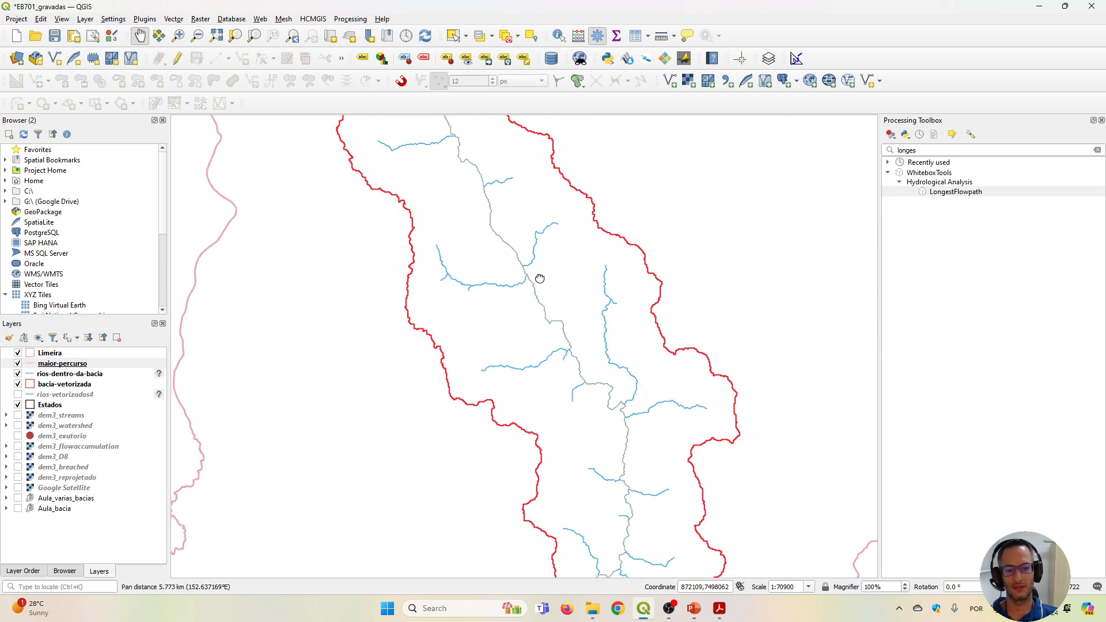
{"action": "left_click_drag", "start_coordinate": [586, 541], "coordinate": [573, 457]}
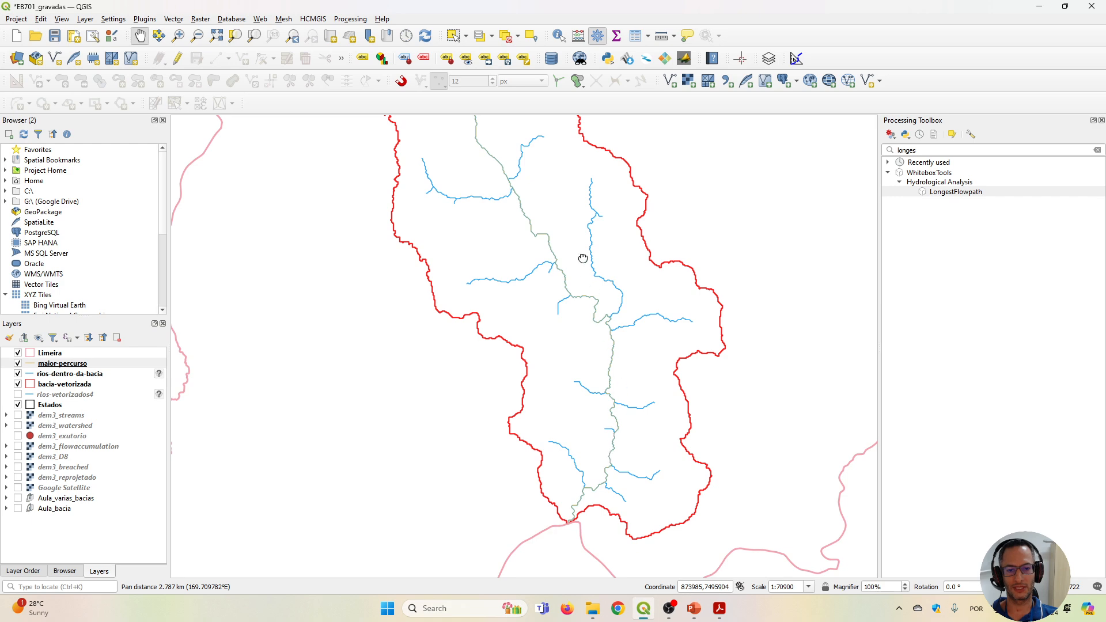
{"action": "left_click_drag", "start_coordinate": [583, 257], "coordinate": [686, 452]}
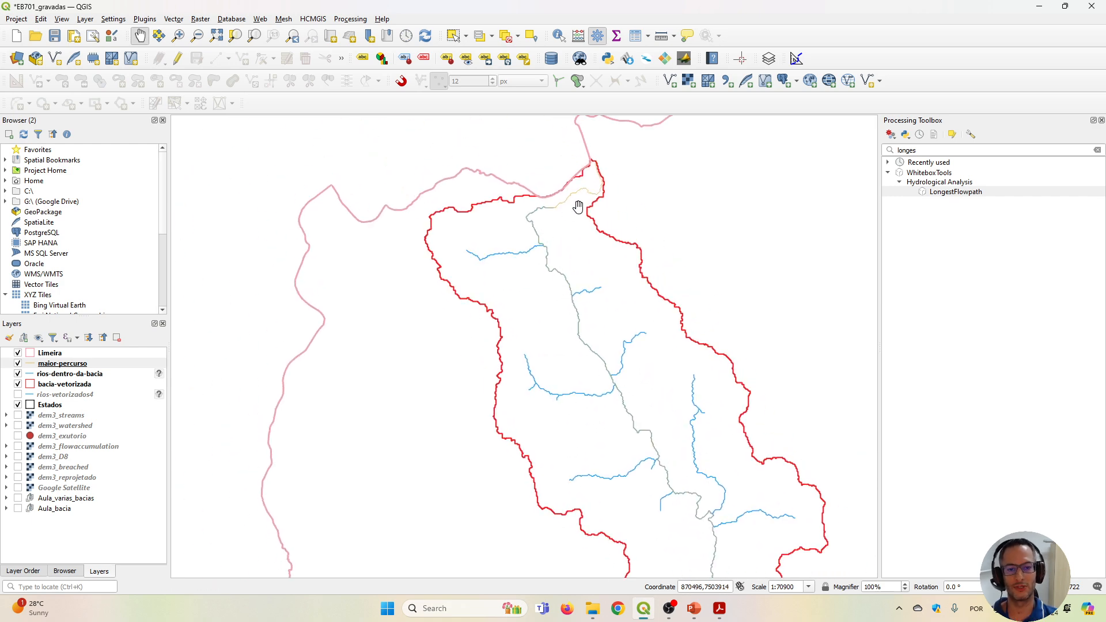
{"action": "left_click_drag", "start_coordinate": [710, 517], "coordinate": [683, 304]}
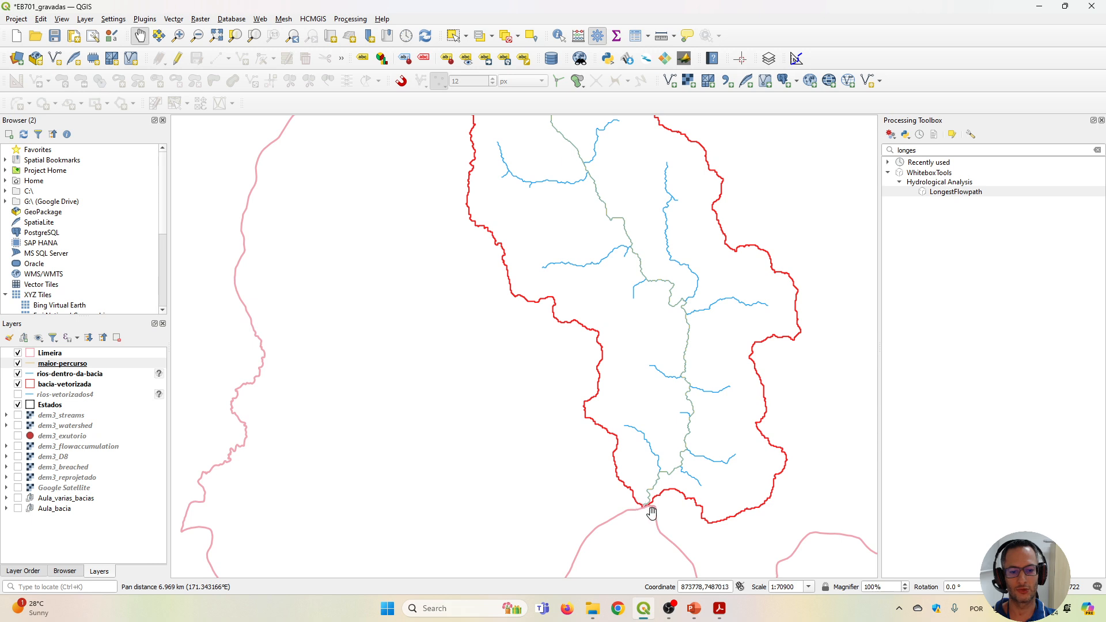
Show the dem3_exutorio outlet layer and move it above Limeira in the layer order.
{"action": "left_click", "coordinate": [18, 436]}
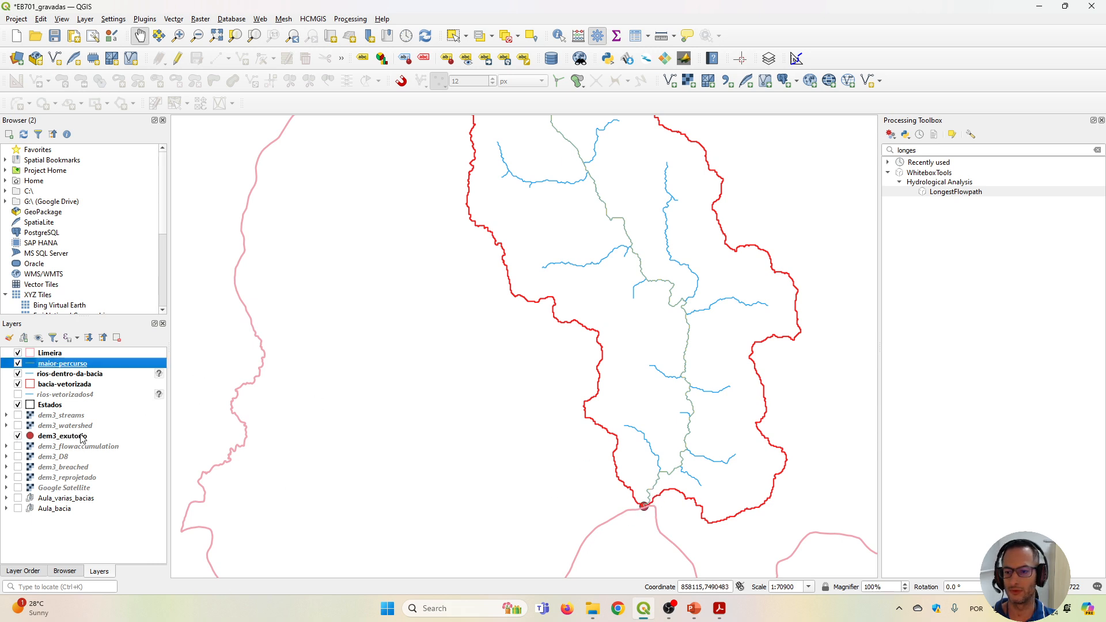
{"action": "left_click_drag", "start_coordinate": [84, 437], "coordinate": [88, 349]}
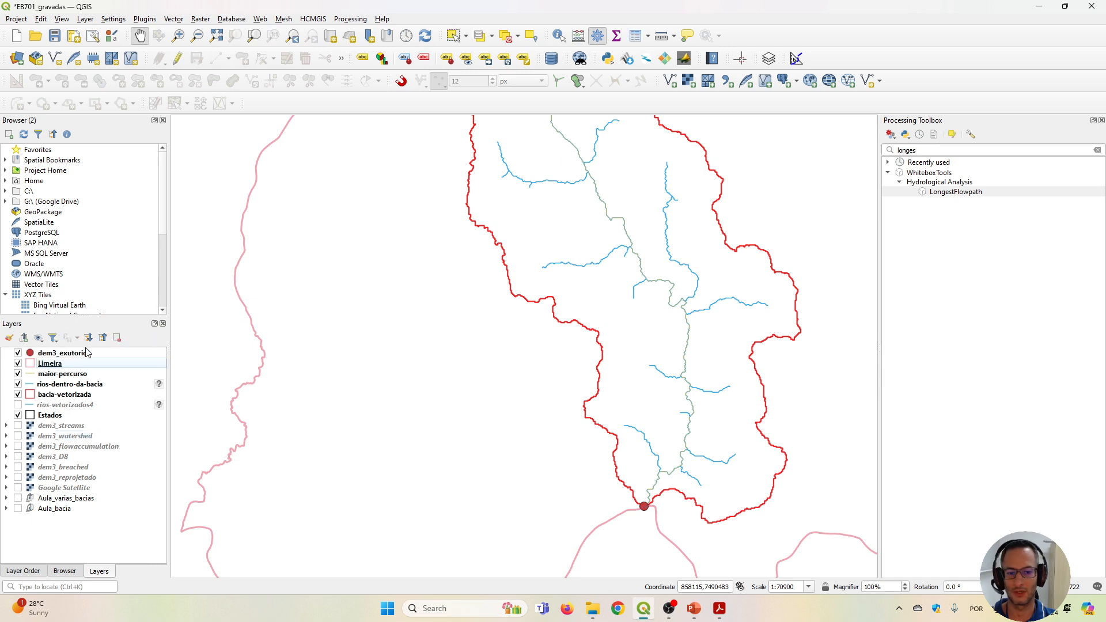
{"action": "left_click_drag", "start_coordinate": [639, 387], "coordinate": [639, 503]}
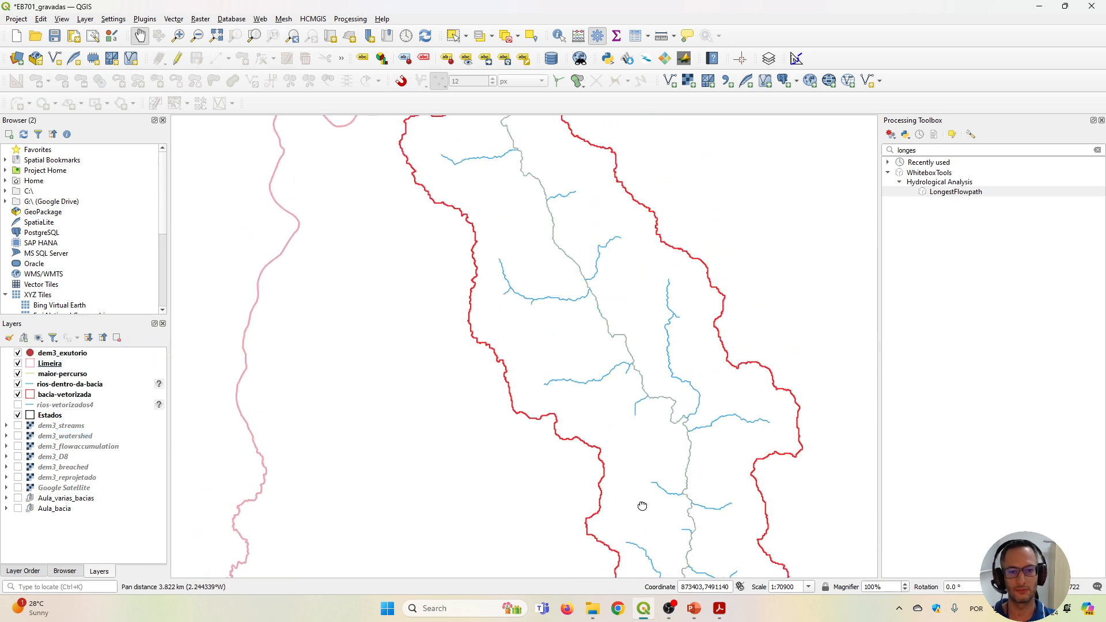
{"action": "left_click_drag", "start_coordinate": [538, 246], "coordinate": [565, 365]}
{"action": "left_click_drag", "start_coordinate": [627, 445], "coordinate": [564, 251]}
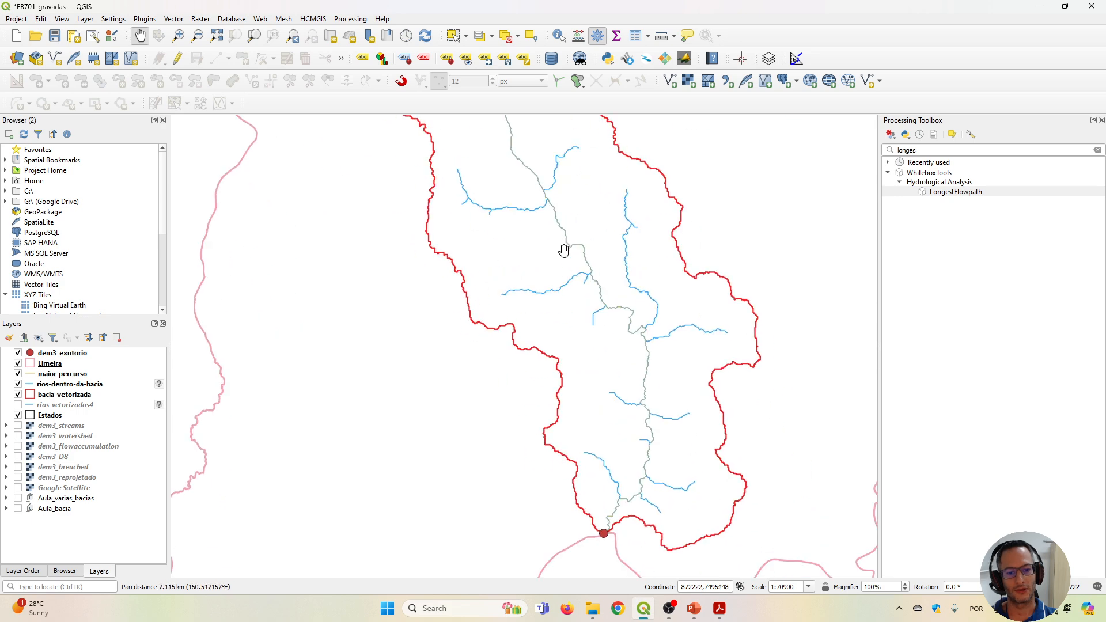
Examine the longest flow path from the outlet up to the basin's northern divide, comparing it with the clipped streams.
{"action": "scroll", "coordinate": [617, 511], "scroll_direction": "up", "scroll_amount": 2}
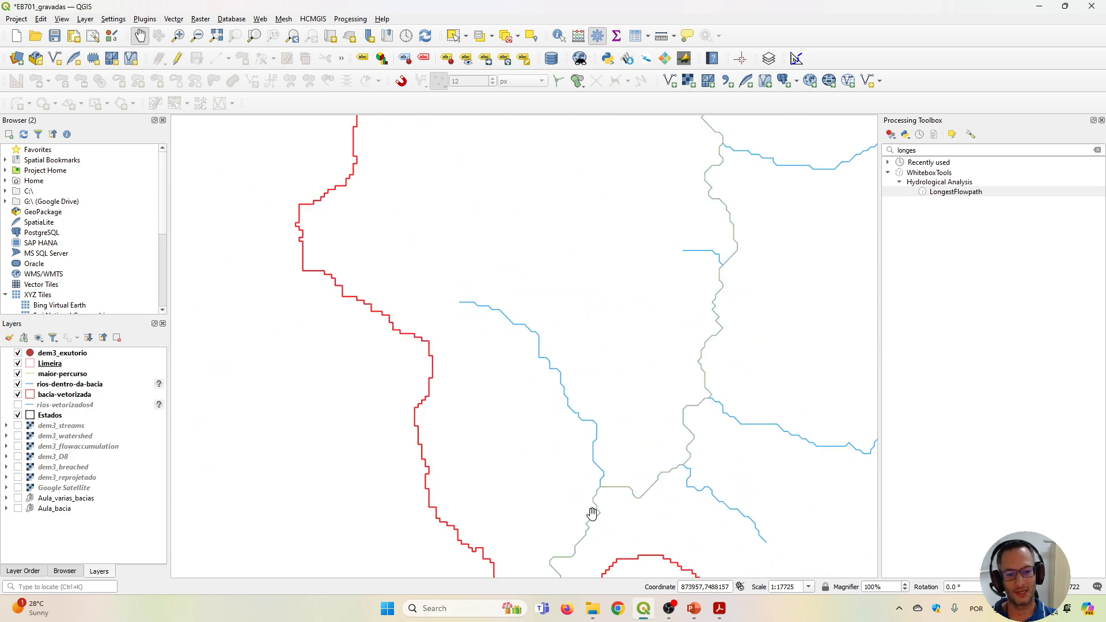
{"action": "left_click_drag", "start_coordinate": [712, 258], "coordinate": [736, 484]}
{"action": "scroll", "coordinate": [726, 340], "scroll_direction": "down", "scroll_amount": 1}
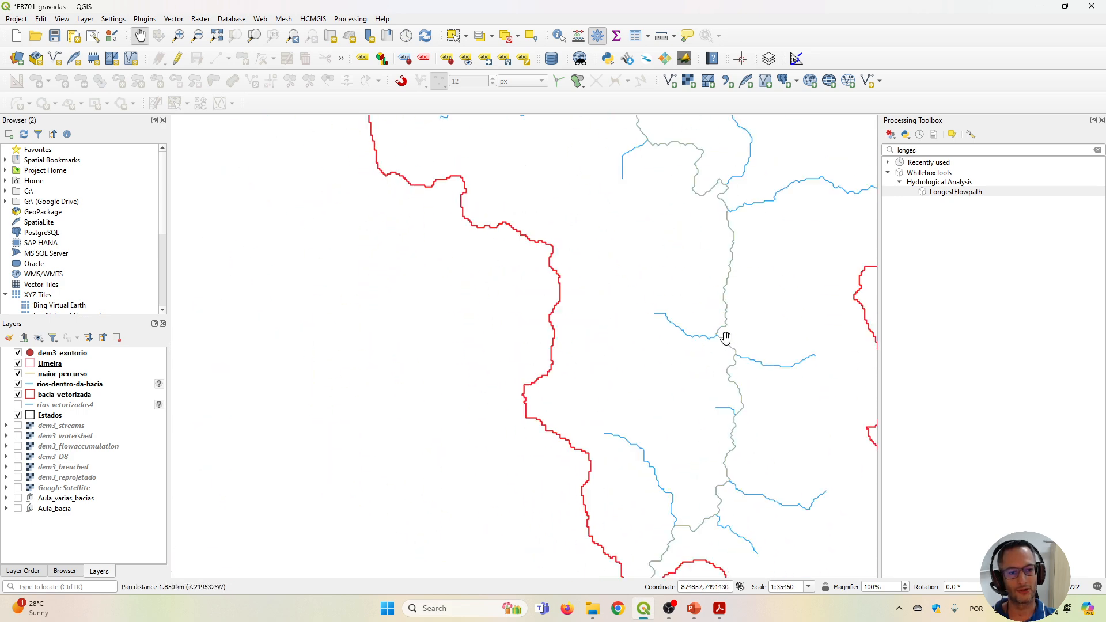
{"action": "left_click_drag", "start_coordinate": [692, 271], "coordinate": [705, 444]}
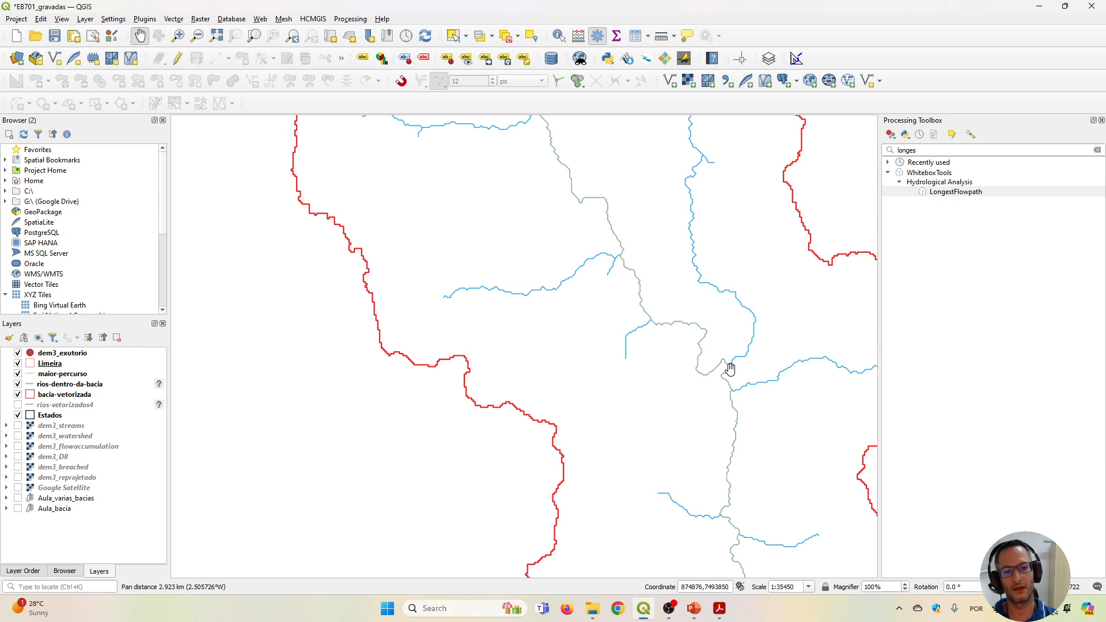
{"action": "left_click_drag", "start_coordinate": [575, 222], "coordinate": [651, 447]}
{"action": "scroll", "coordinate": [528, 219], "scroll_direction": "down", "scroll_amount": 1}
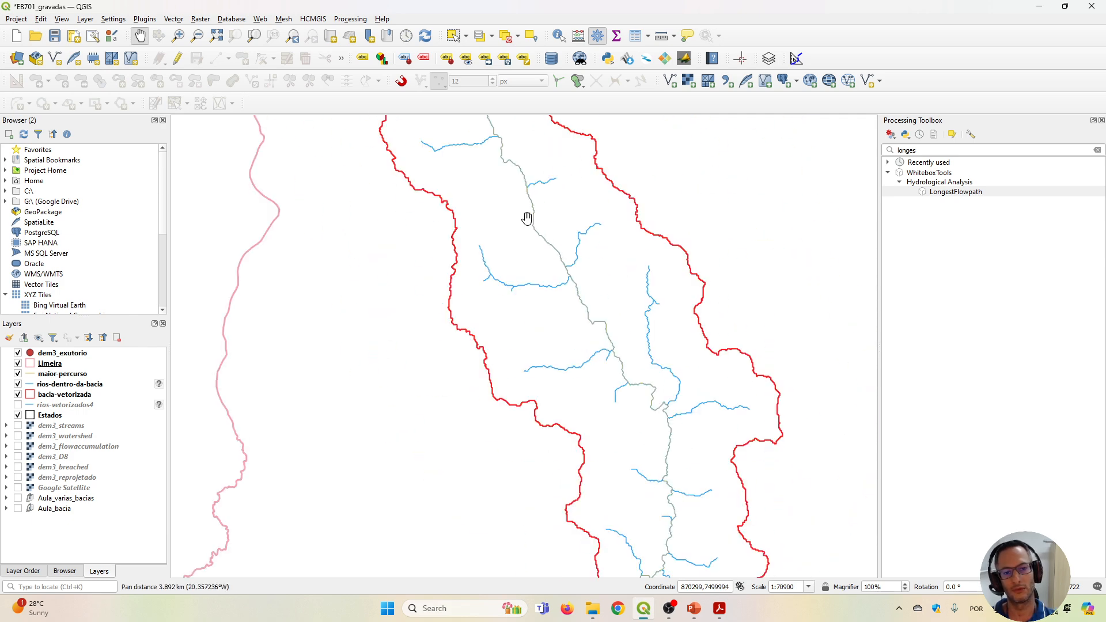
{"action": "left_click_drag", "start_coordinate": [527, 219], "coordinate": [662, 426]}
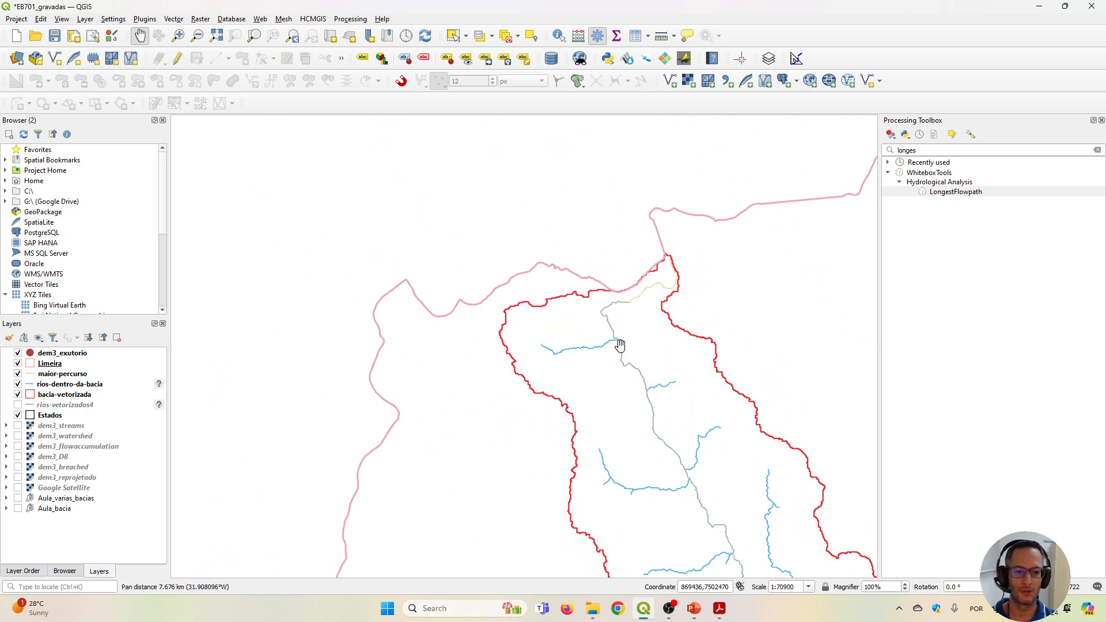
{"action": "left_click_drag", "start_coordinate": [666, 446], "coordinate": [510, 240]}
{"action": "left_click_drag", "start_coordinate": [641, 424], "coordinate": [651, 222]}
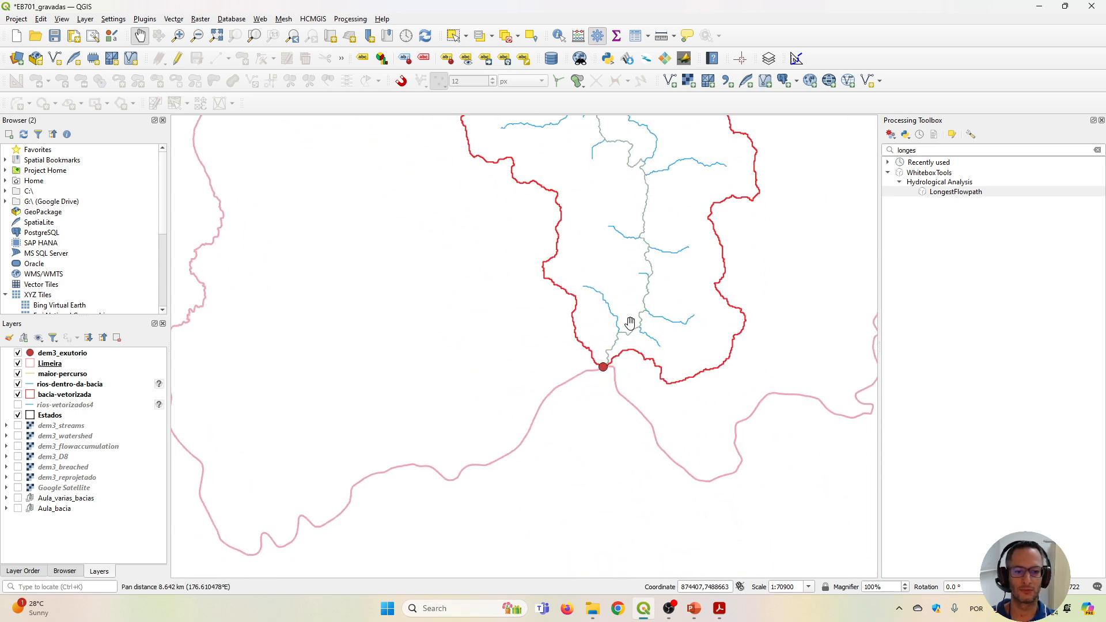
{"action": "left_click_drag", "start_coordinate": [633, 175], "coordinate": [683, 395]}
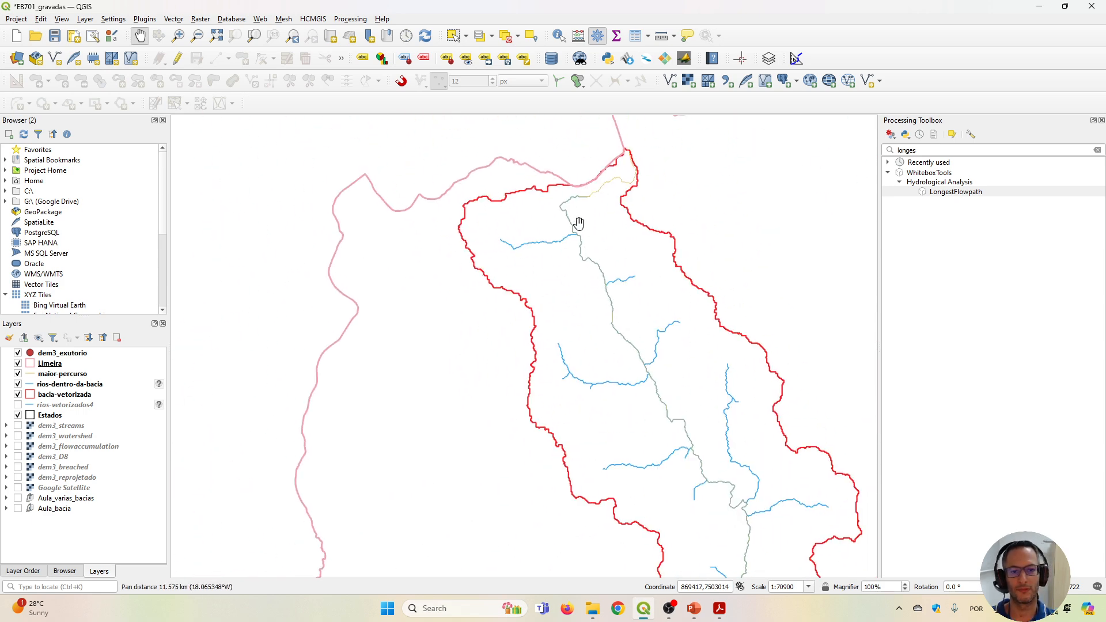
{"action": "scroll", "coordinate": [578, 223], "scroll_direction": "up", "scroll_amount": 4}
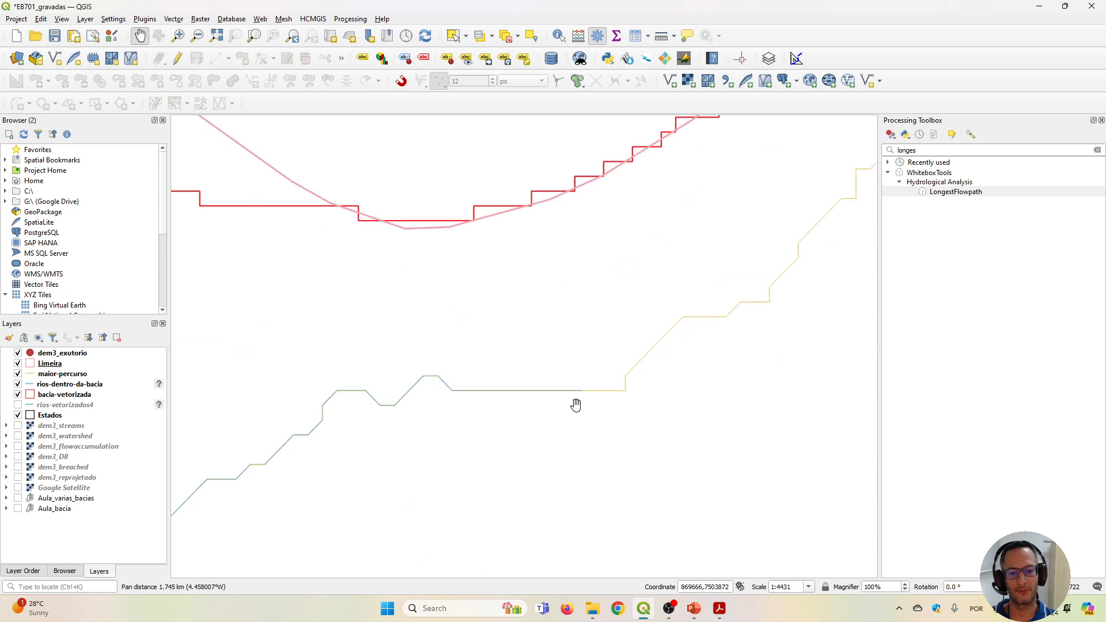
{"action": "left_click_drag", "start_coordinate": [766, 294], "coordinate": [429, 430]}
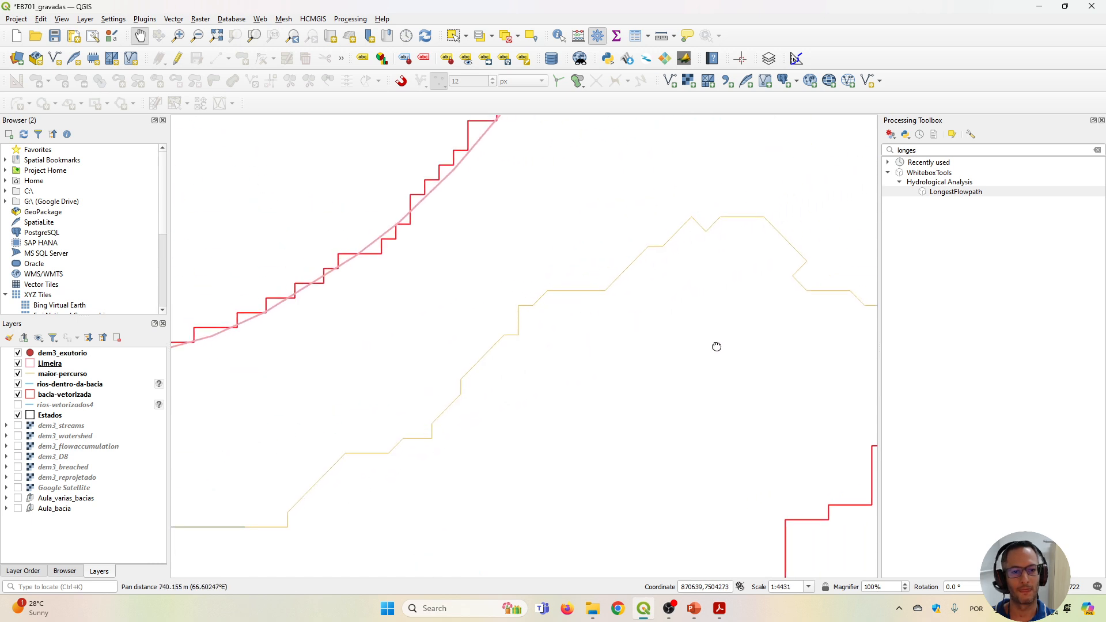
{"action": "left_click_drag", "start_coordinate": [716, 346], "coordinate": [492, 347]}
{"action": "left_click_drag", "start_coordinate": [760, 225], "coordinate": [598, 423]}
{"action": "scroll", "coordinate": [578, 199], "scroll_direction": "down", "scroll_amount": 1}
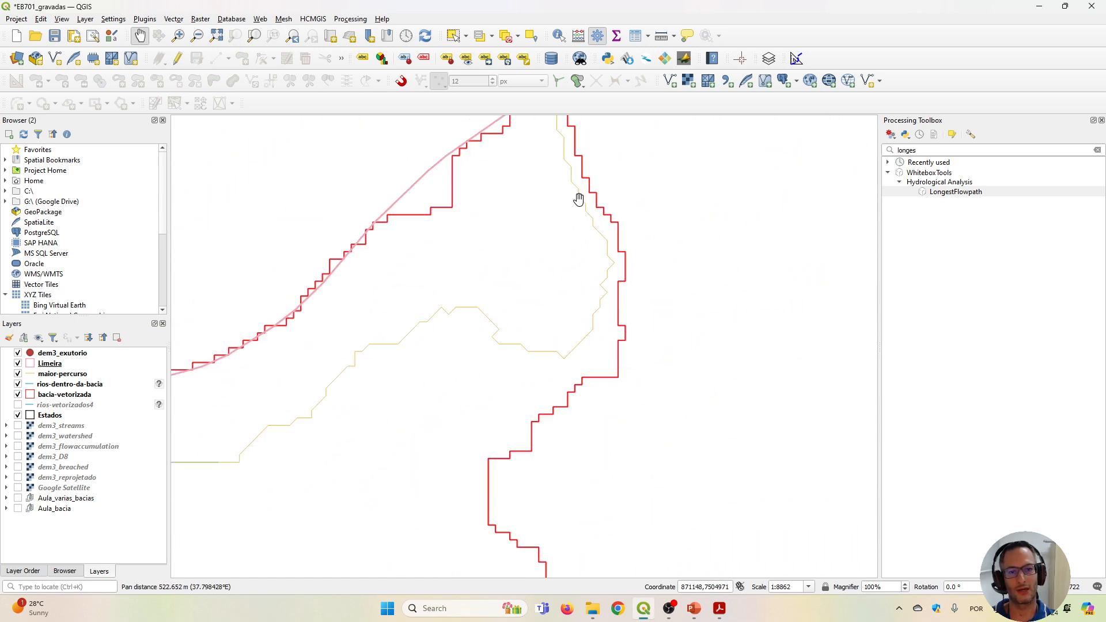
{"action": "scroll", "coordinate": [578, 199], "scroll_direction": "down", "scroll_amount": 1}
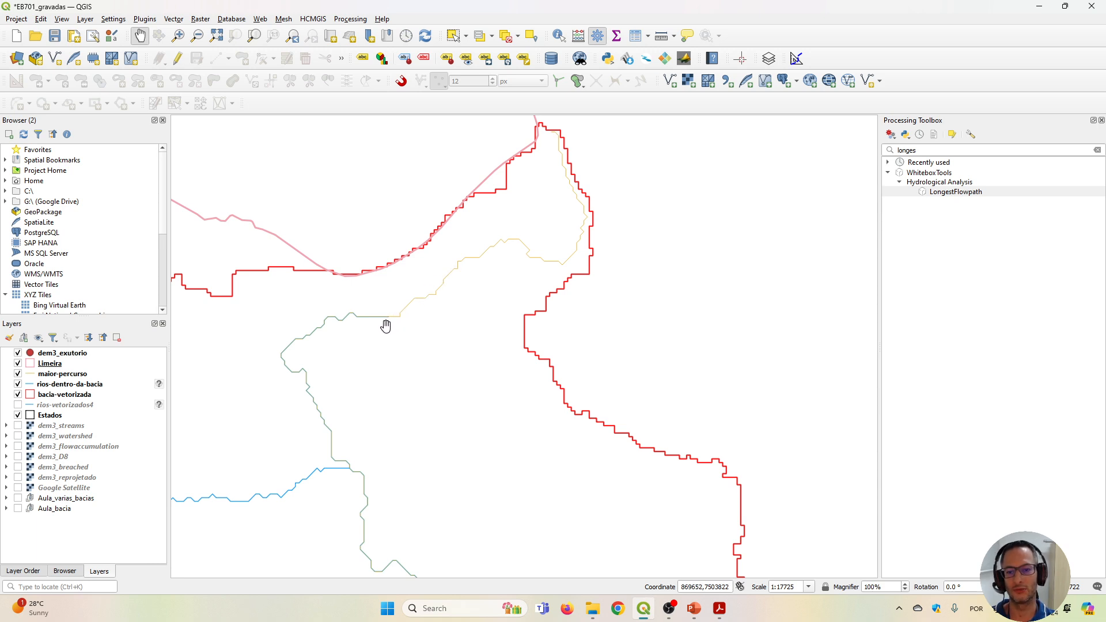
Examine where the clipped streams begin along the maior-percurso path and how the path continues to the northern divide.
{"action": "scroll", "coordinate": [386, 311], "scroll_direction": "up", "scroll_amount": 1}
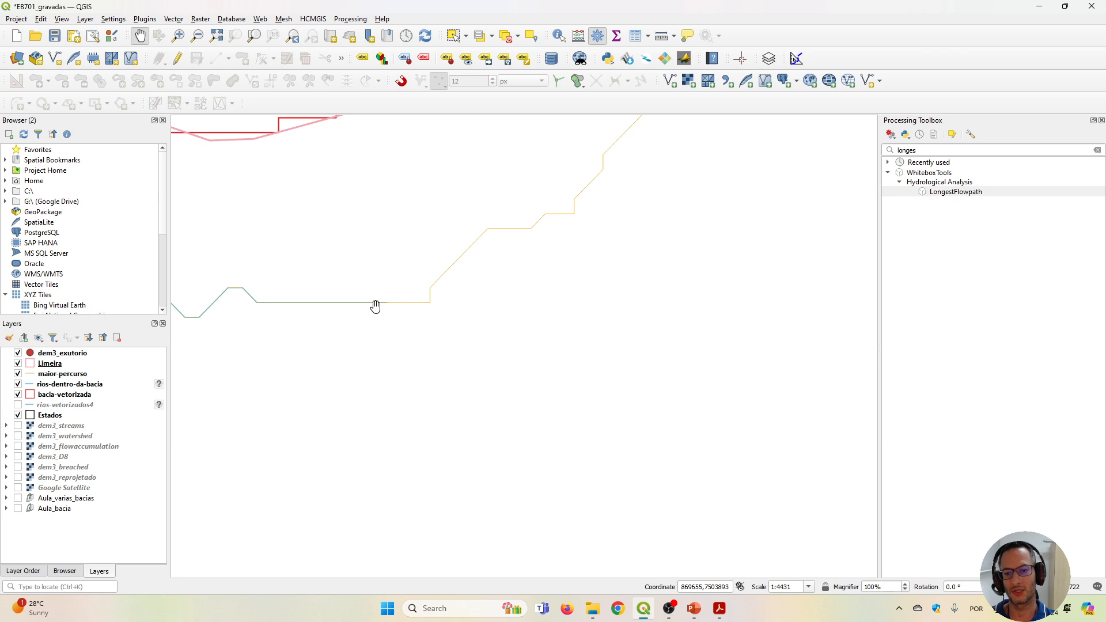
{"action": "scroll", "coordinate": [375, 306], "scroll_direction": "down", "scroll_amount": 3}
{"action": "left_click_drag", "start_coordinate": [384, 342], "coordinate": [422, 273]}
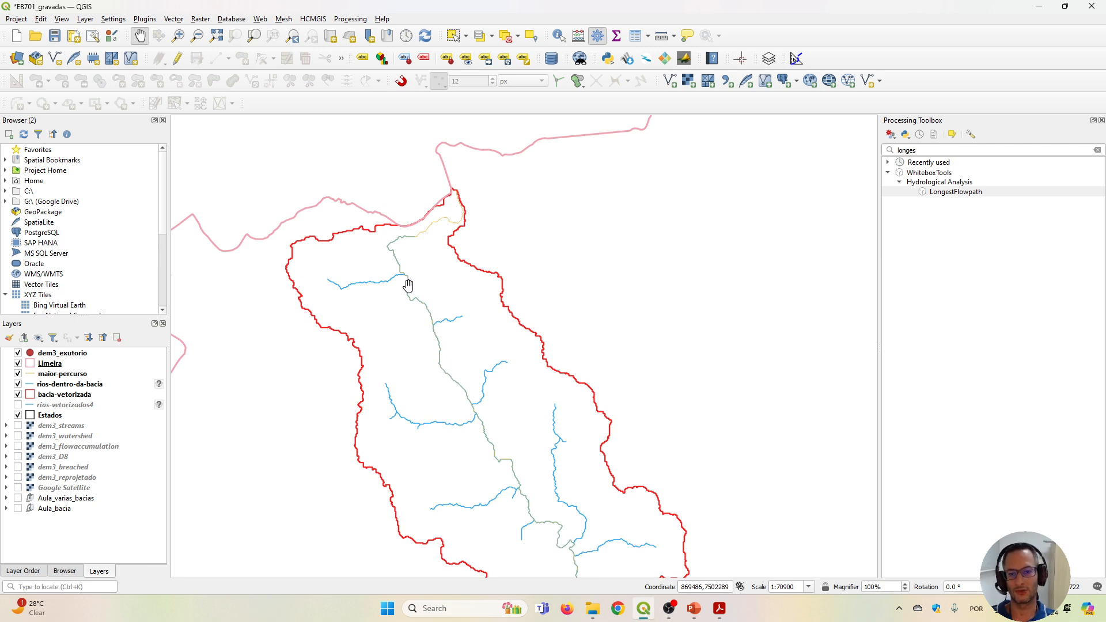
{"action": "left_click_drag", "start_coordinate": [535, 464], "coordinate": [478, 354]}
{"action": "left_click_drag", "start_coordinate": [279, 205], "coordinate": [395, 344]}
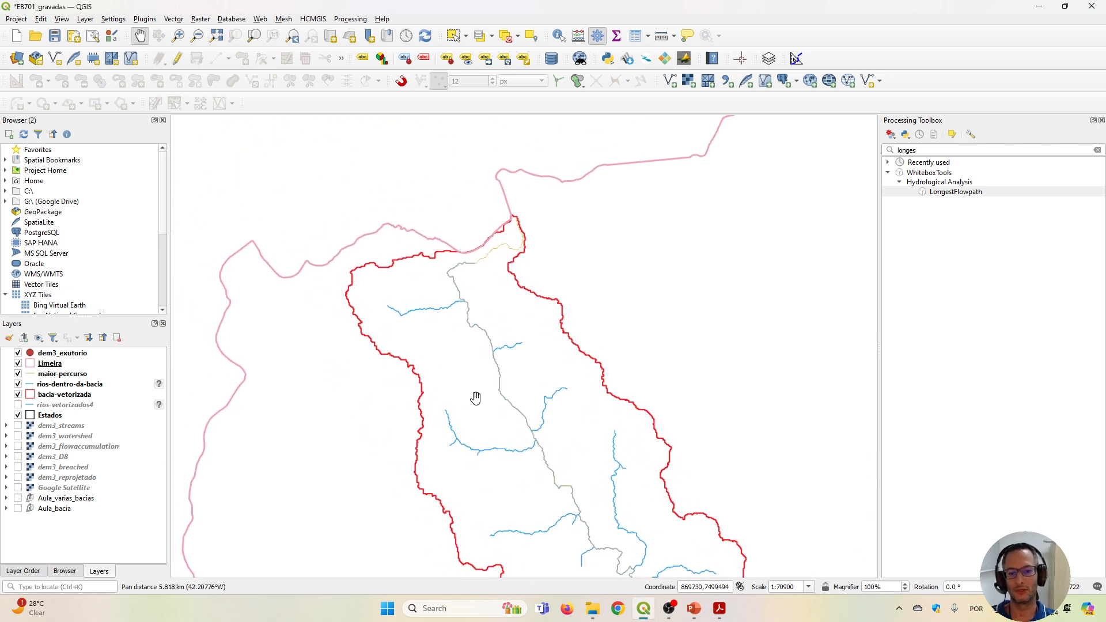
{"action": "left_click_drag", "start_coordinate": [476, 398], "coordinate": [425, 271]}
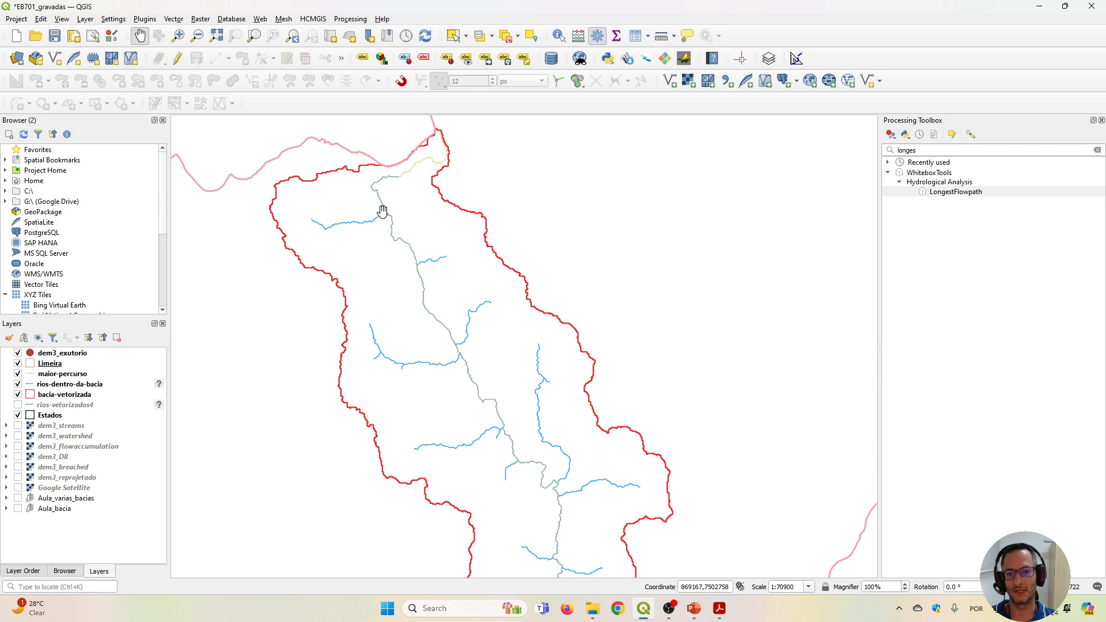
{"action": "left_click_drag", "start_coordinate": [409, 208], "coordinate": [484, 316]}
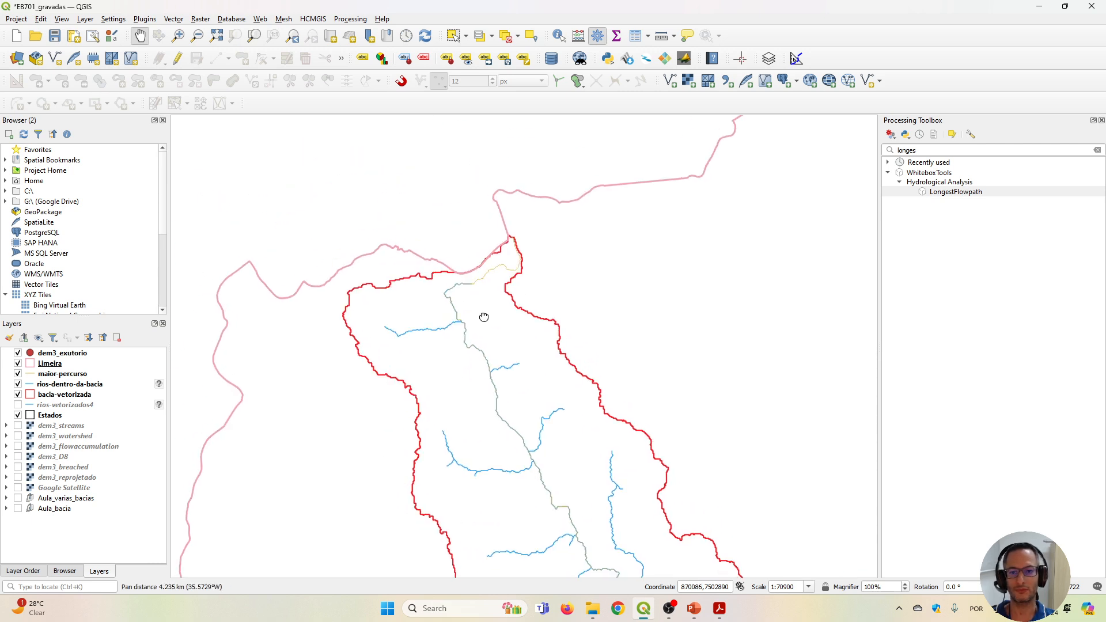
{"action": "scroll", "coordinate": [501, 276], "scroll_direction": "up", "scroll_amount": 3}
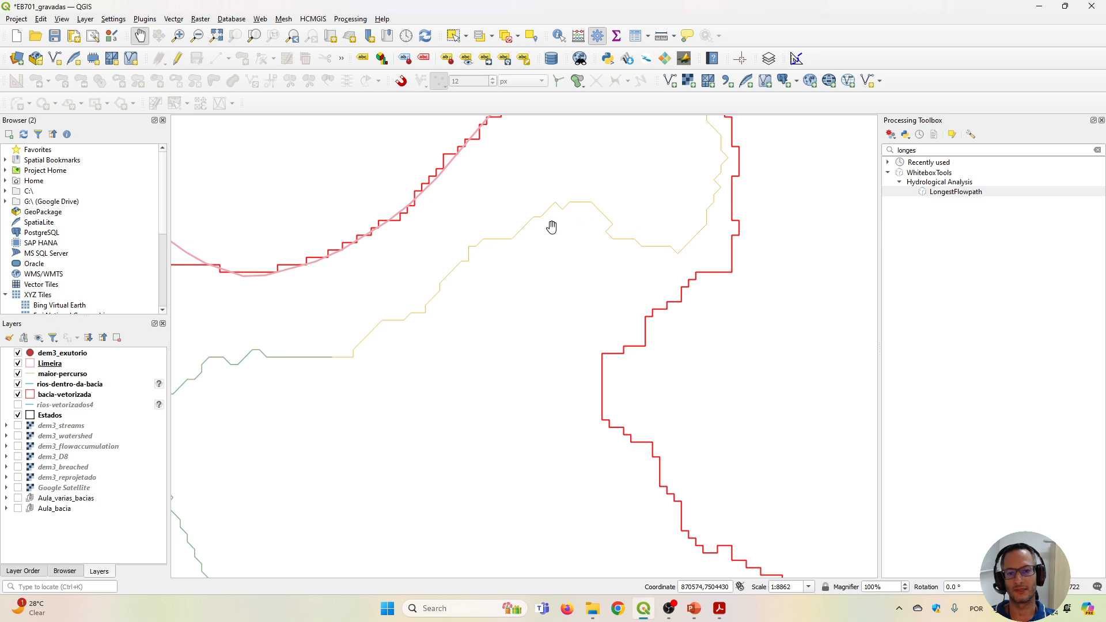
{"action": "scroll", "coordinate": [493, 315], "scroll_direction": "down", "scroll_amount": 2}
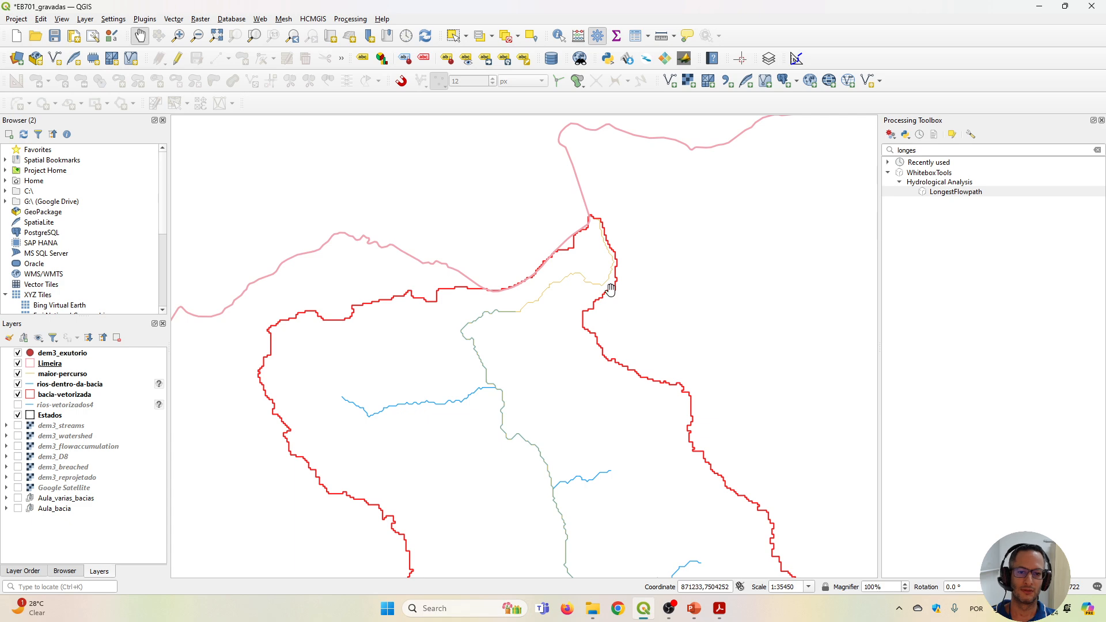
{"action": "scroll", "coordinate": [499, 361], "scroll_direction": "down", "scroll_amount": 3}
{"action": "left_click_drag", "start_coordinate": [532, 438], "coordinate": [512, 347]}
{"action": "scroll", "coordinate": [472, 287], "scroll_direction": "up", "scroll_amount": 2}
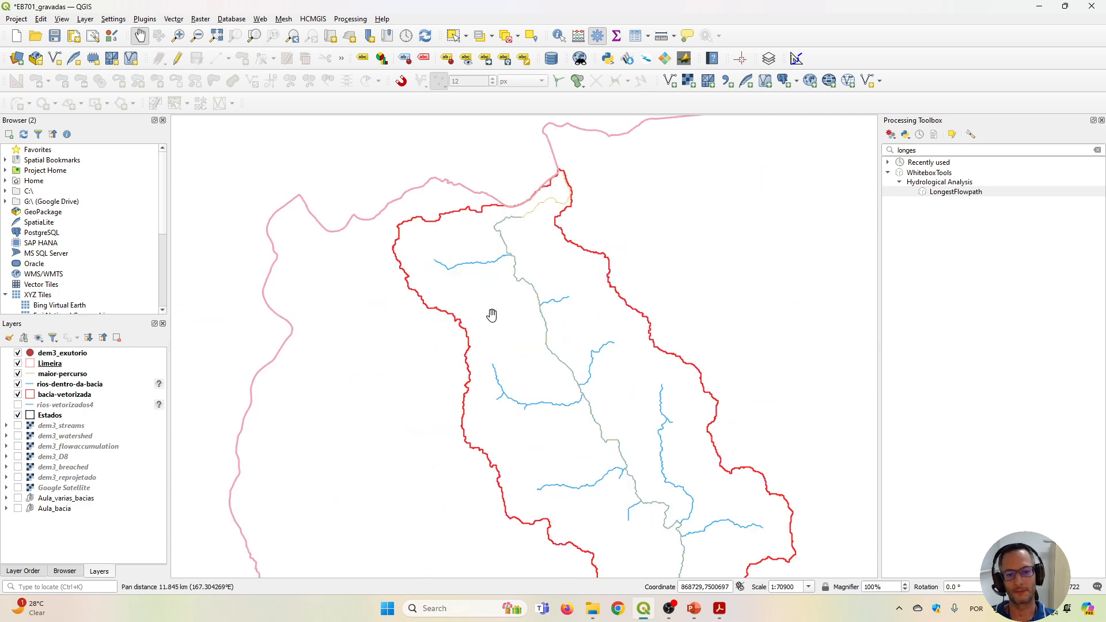
{"action": "left_click_drag", "start_coordinate": [621, 422], "coordinate": [587, 363]}
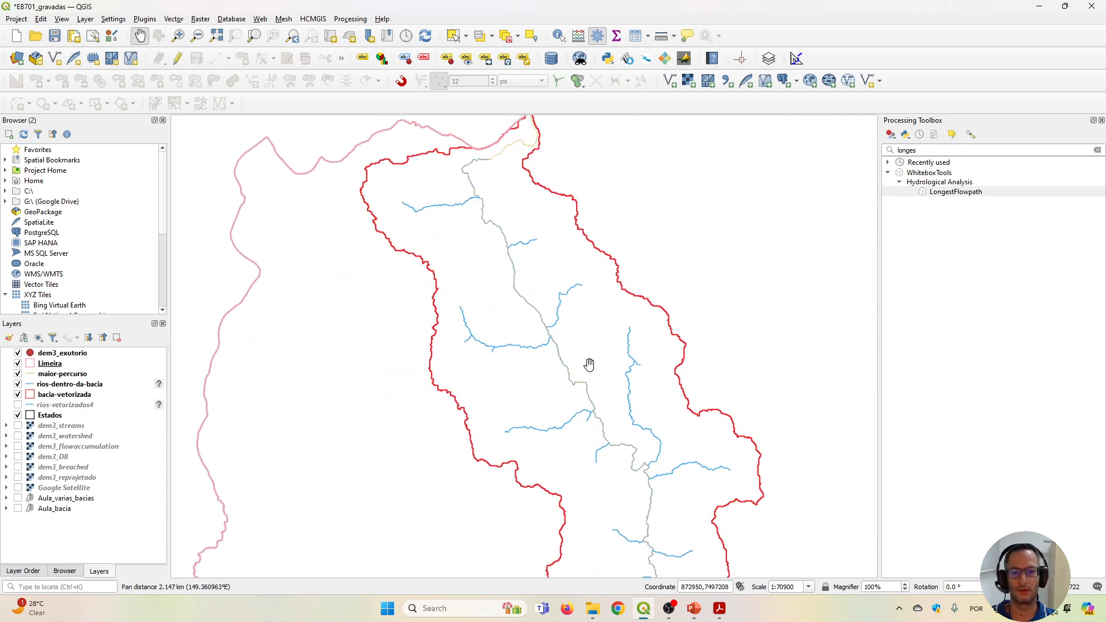
{"action": "scroll", "coordinate": [587, 363], "scroll_direction": "down", "scroll_amount": 1}
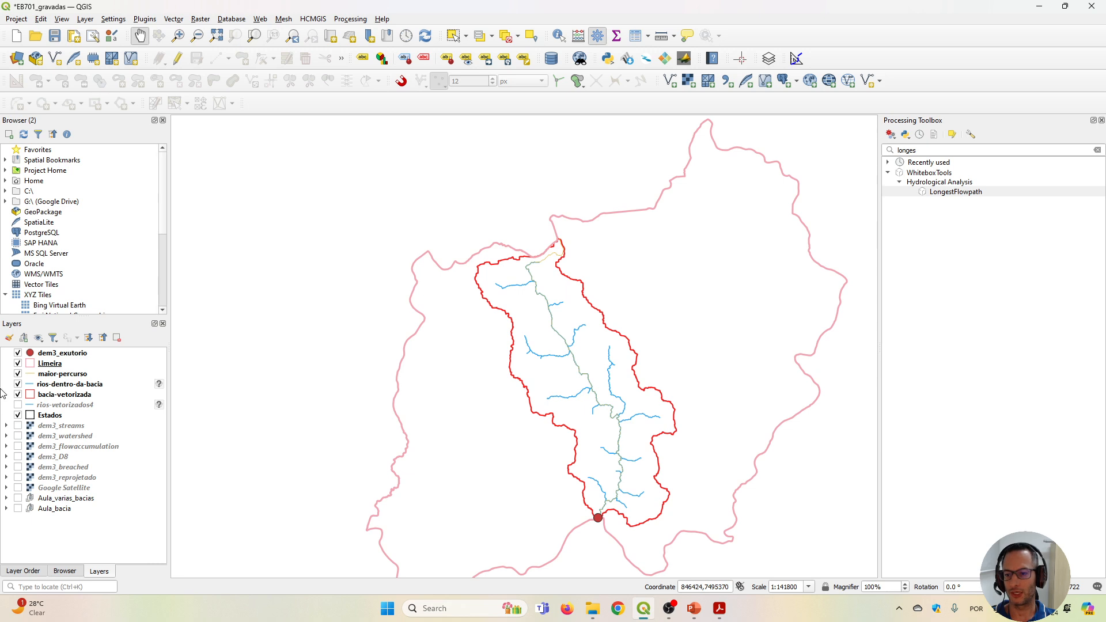
Open the maior-percurso attribute table and read its average slope, length, upstream elevation and downstream elevation.
{"action": "right_click", "coordinate": [53, 377]}
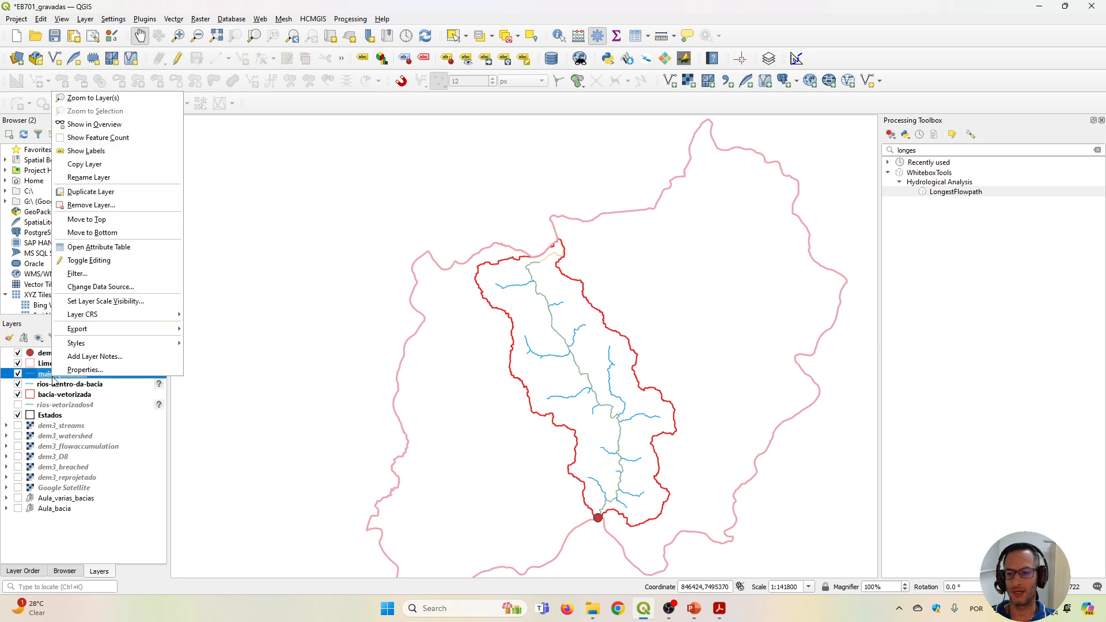
{"action": "left_click", "coordinate": [132, 249]}
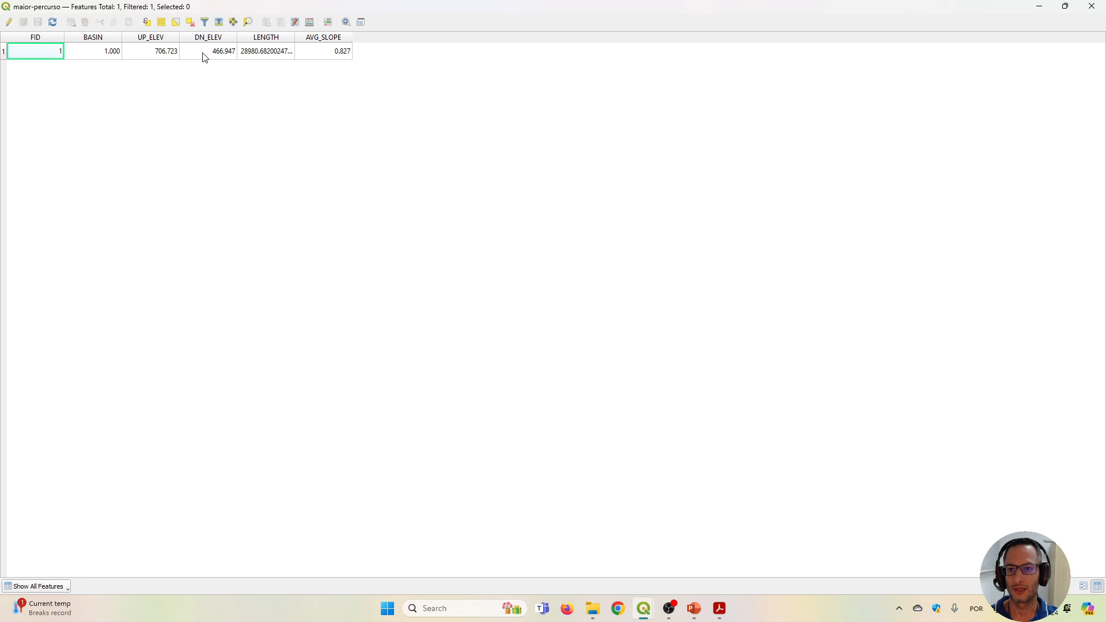
{"action": "left_click", "coordinate": [334, 55]}
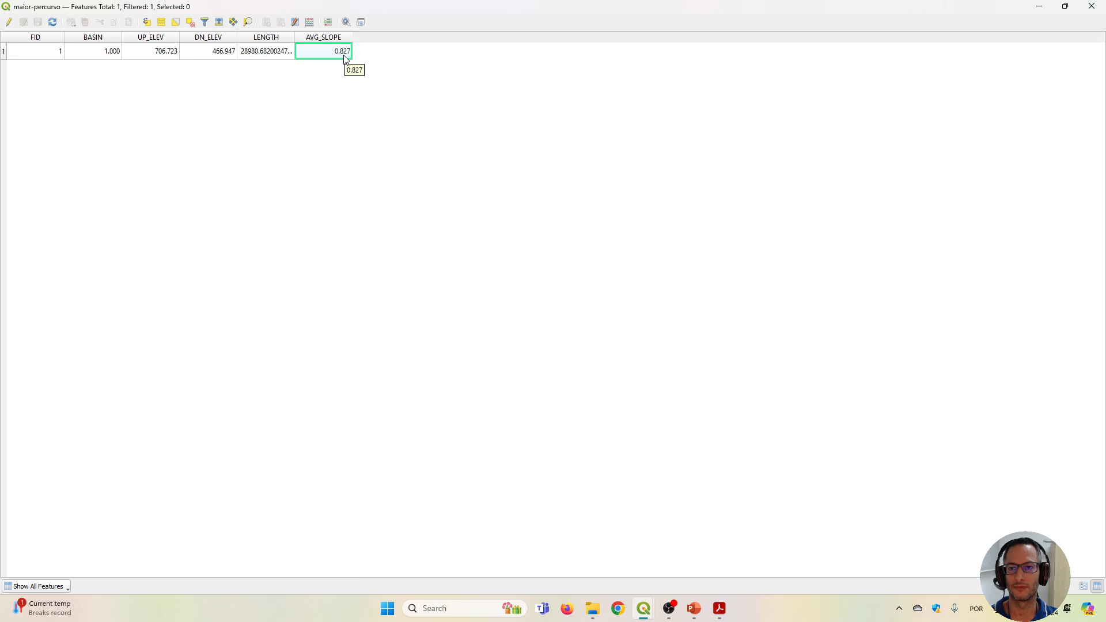
{"action": "left_click", "coordinate": [261, 54]}
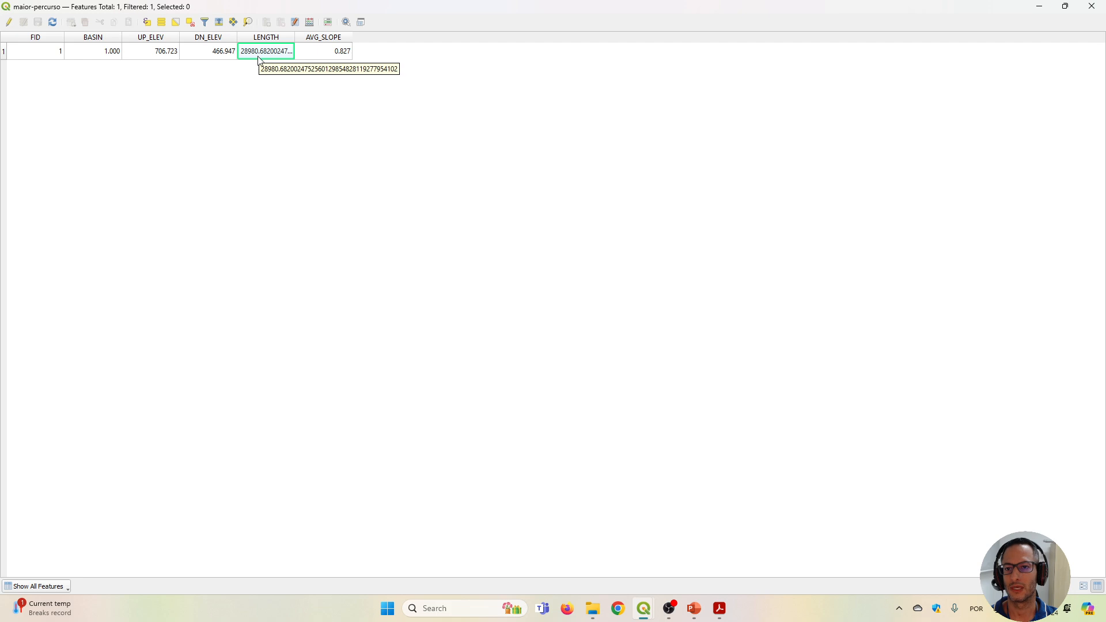
{"action": "left_click", "coordinate": [166, 50]}
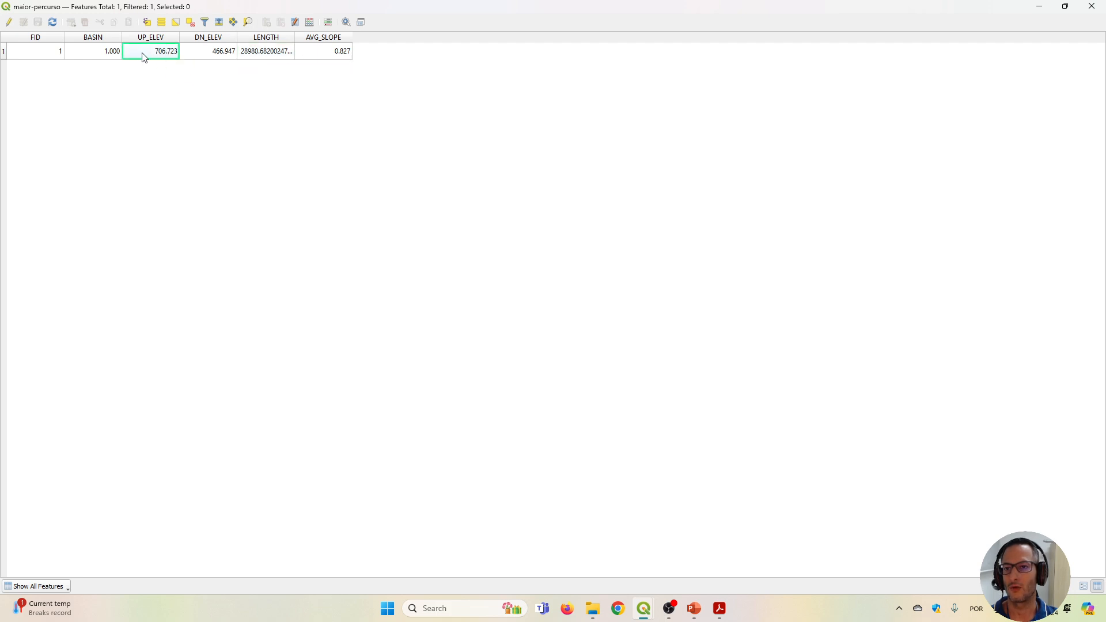
{"action": "left_click", "coordinate": [212, 56]}
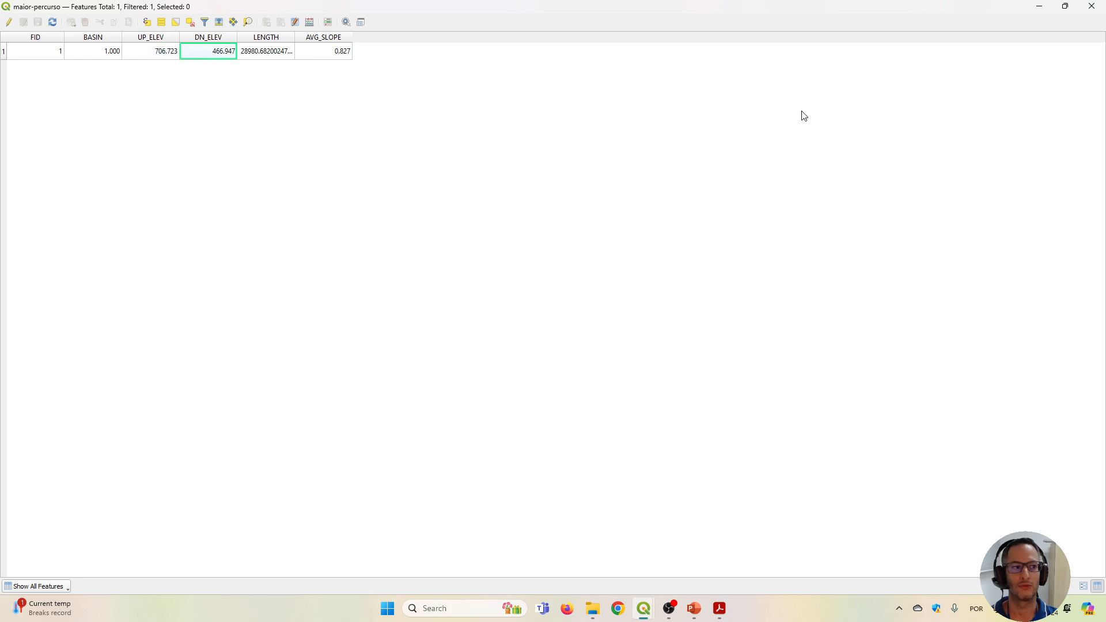
Restore the attribute table to a small floating window and place it clear of the watershed on the map.
{"action": "mouse_move", "coordinate": [1064, 11]}
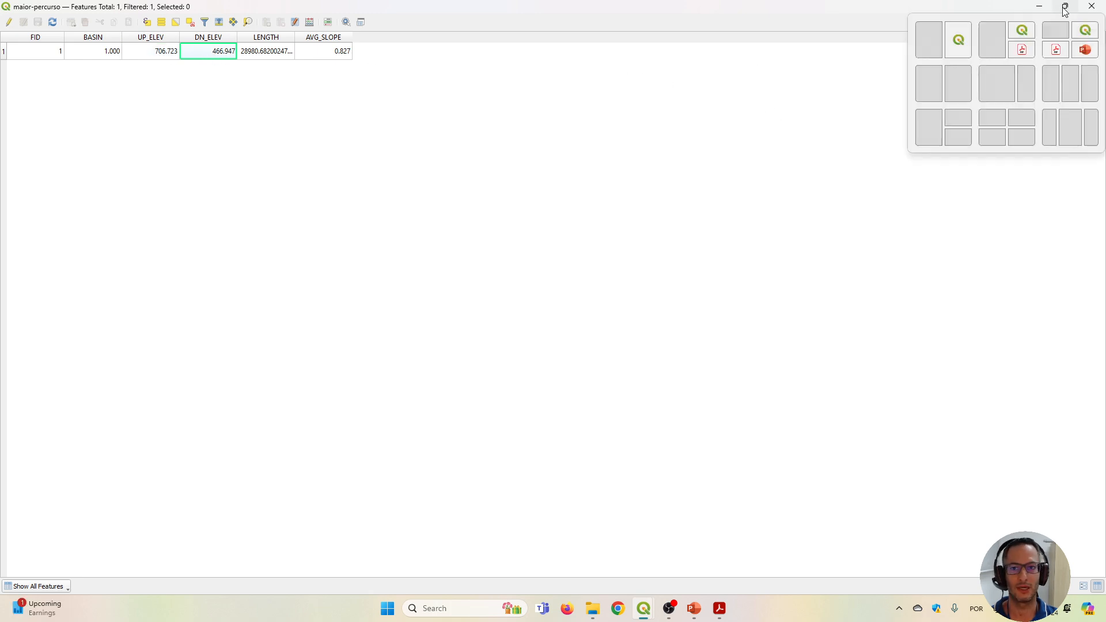
{"action": "left_click", "coordinate": [1065, 9]}
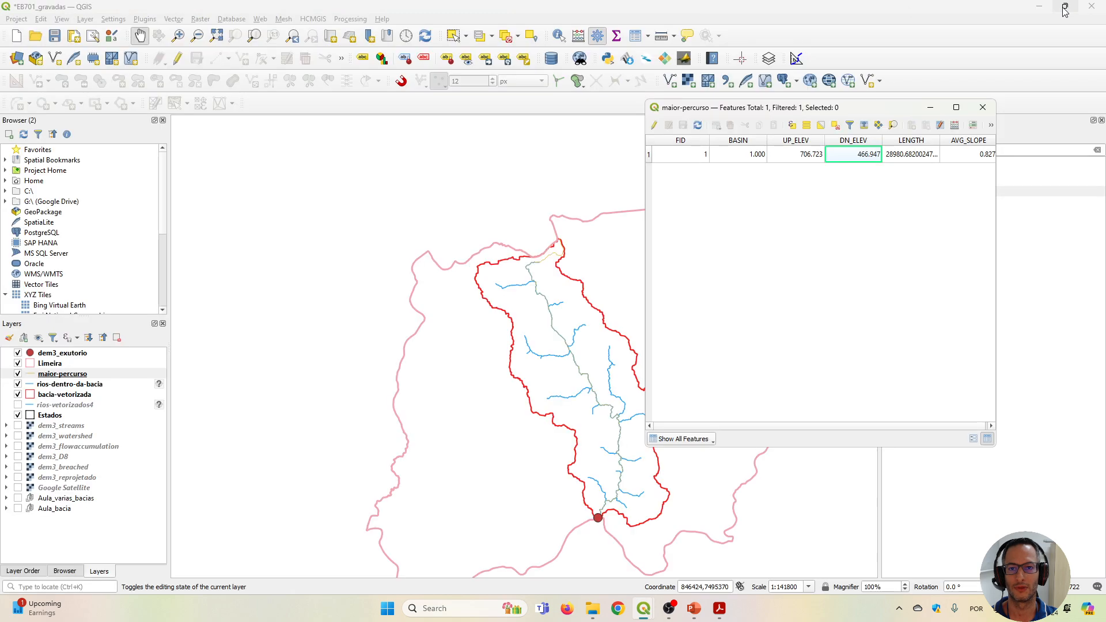
{"action": "left_click_drag", "start_coordinate": [846, 448], "coordinate": [855, 224]}
{"action": "left_click_drag", "start_coordinate": [865, 108], "coordinate": [366, 116]}
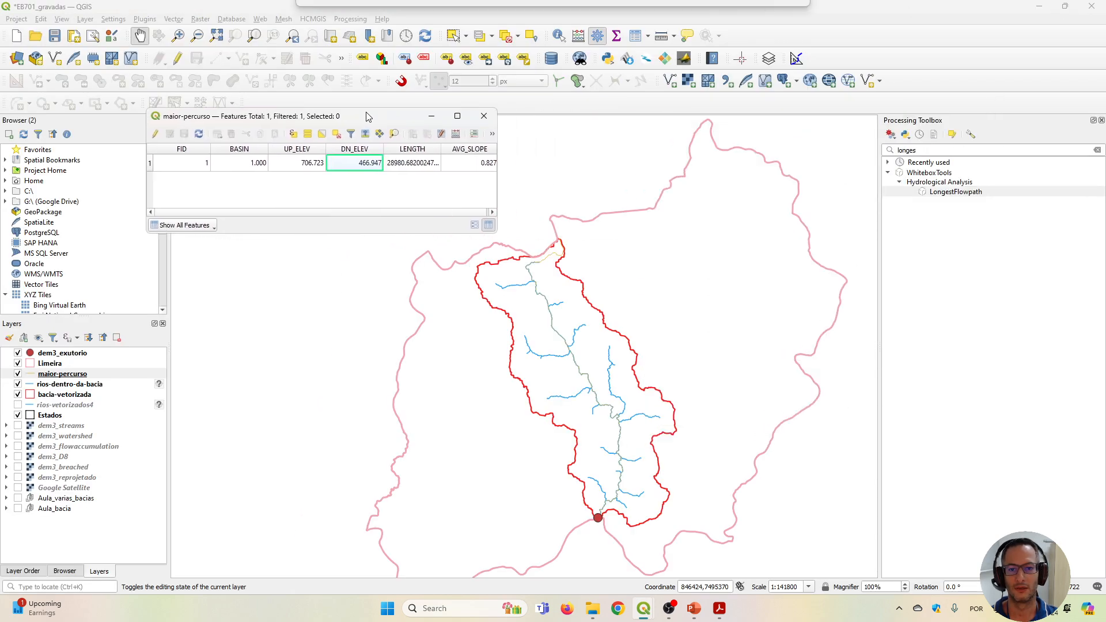
Check the UP_ELEV value against the upstream end of the flow path near the basin's northern divide.
{"action": "left_click", "coordinate": [306, 166]}
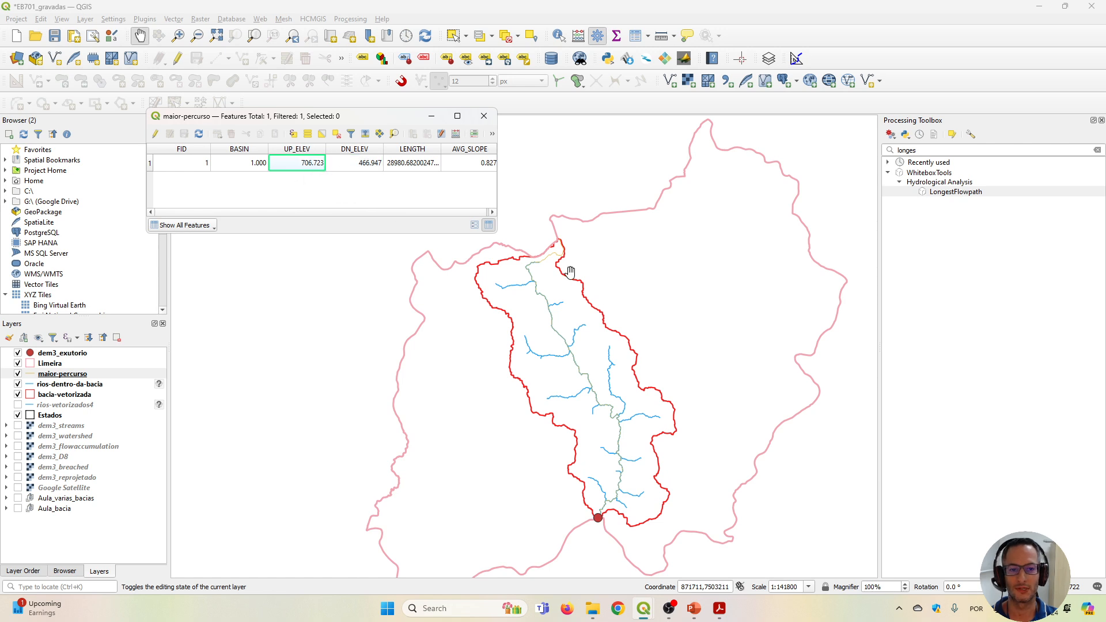
{"action": "scroll", "coordinate": [569, 272], "scroll_direction": "up", "scroll_amount": 2}
{"action": "left_click_drag", "start_coordinate": [539, 191], "coordinate": [627, 263]}
{"action": "scroll", "coordinate": [624, 237], "scroll_direction": "up", "scroll_amount": 2}
{"action": "scroll", "coordinate": [622, 236], "scroll_direction": "up", "scroll_amount": 1}
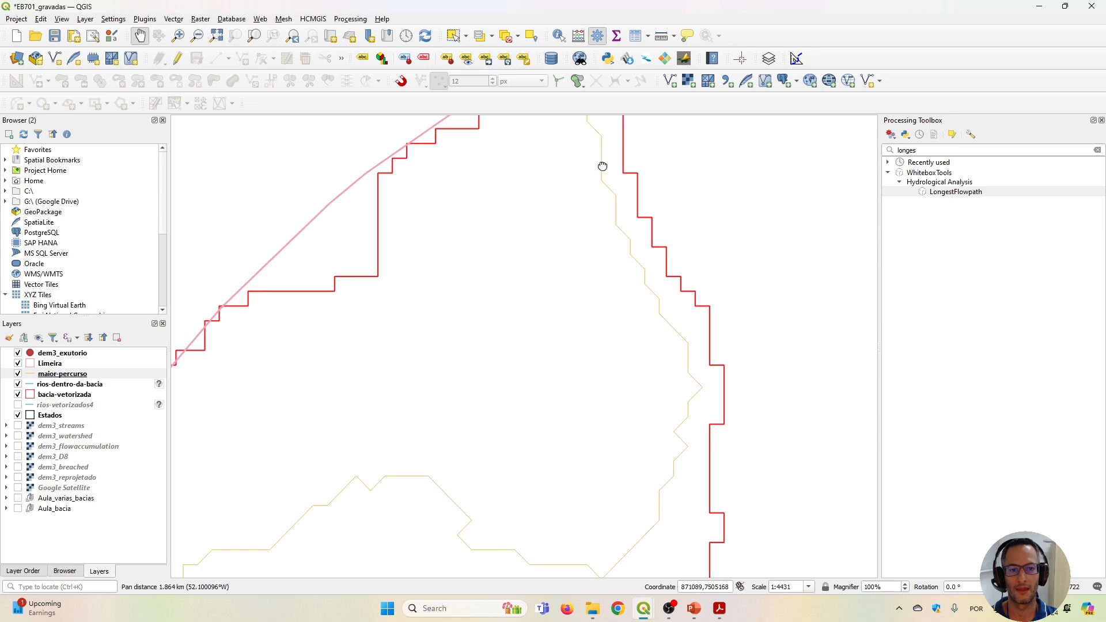
{"action": "scroll", "coordinate": [601, 167], "scroll_direction": "up", "scroll_amount": 1}
{"action": "scroll", "coordinate": [599, 283], "scroll_direction": "up", "scroll_amount": 1}
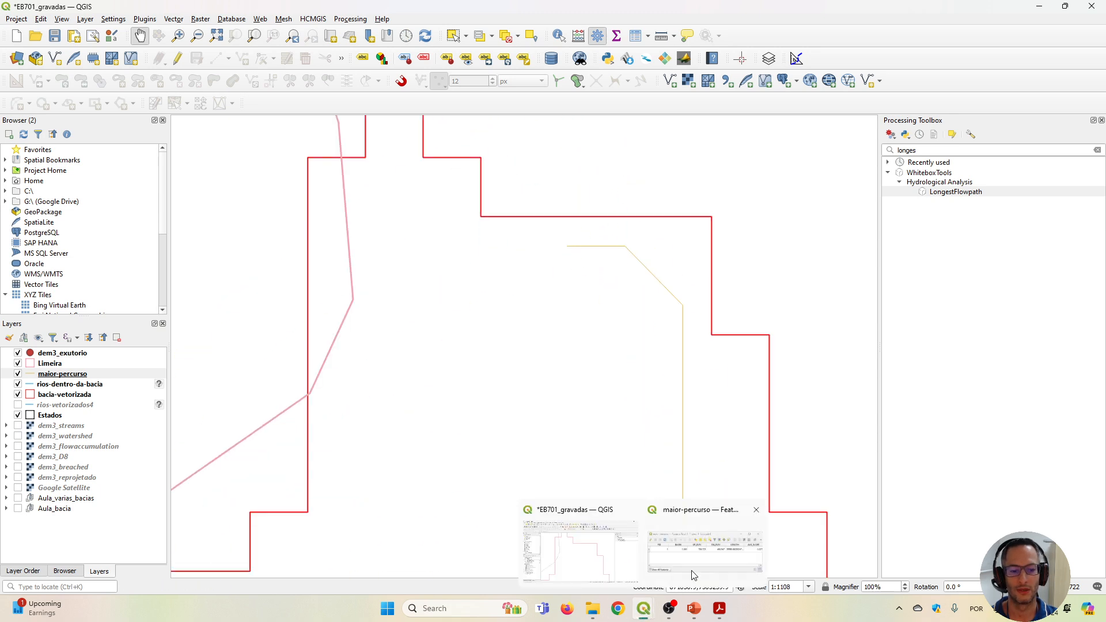
Bring back the attribute table to check DN_ELEV, and inspect the flow path's downstream end at the dem3_exutorio outlet.
{"action": "left_click", "coordinate": [697, 567]}
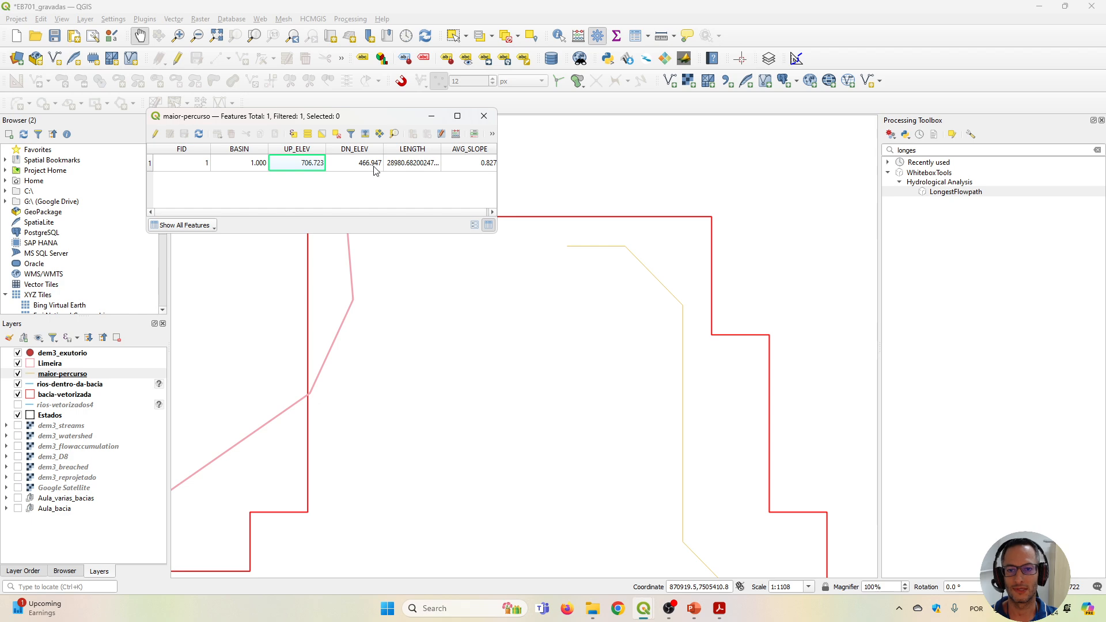
{"action": "left_click_drag", "start_coordinate": [528, 429], "coordinate": [580, 252]}
{"action": "scroll", "coordinate": [634, 360], "scroll_direction": "down", "scroll_amount": 4}
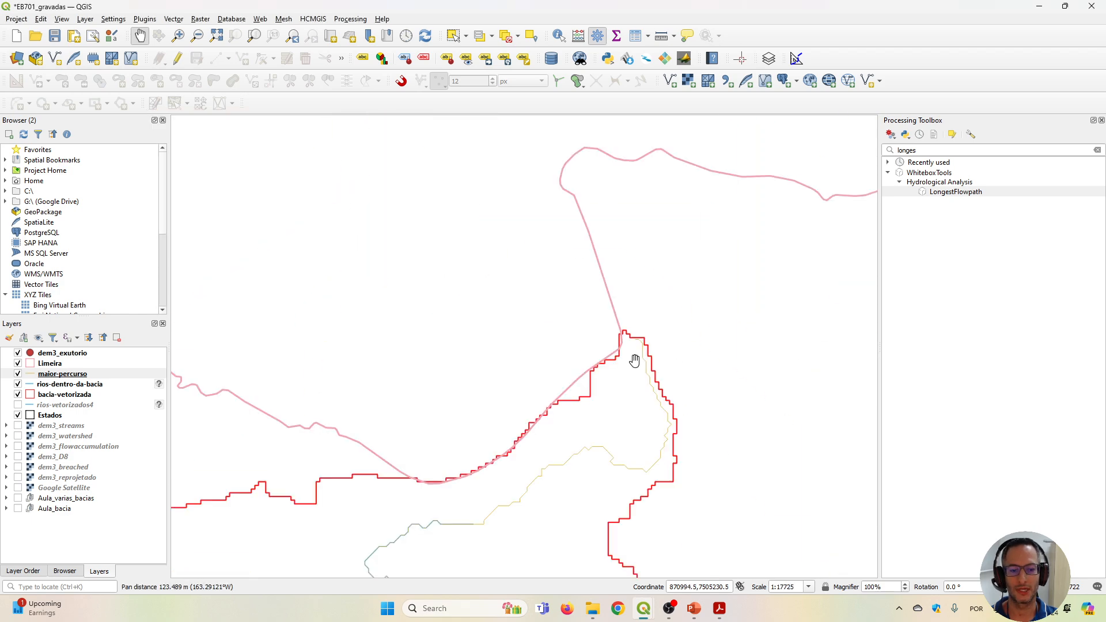
{"action": "left_click_drag", "start_coordinate": [622, 435], "coordinate": [655, 221]}
{"action": "left_click_drag", "start_coordinate": [565, 440], "coordinate": [602, 249]}
{"action": "scroll", "coordinate": [590, 315], "scroll_direction": "down", "scroll_amount": 3}
{"action": "left_click_drag", "start_coordinate": [603, 396], "coordinate": [600, 218]}
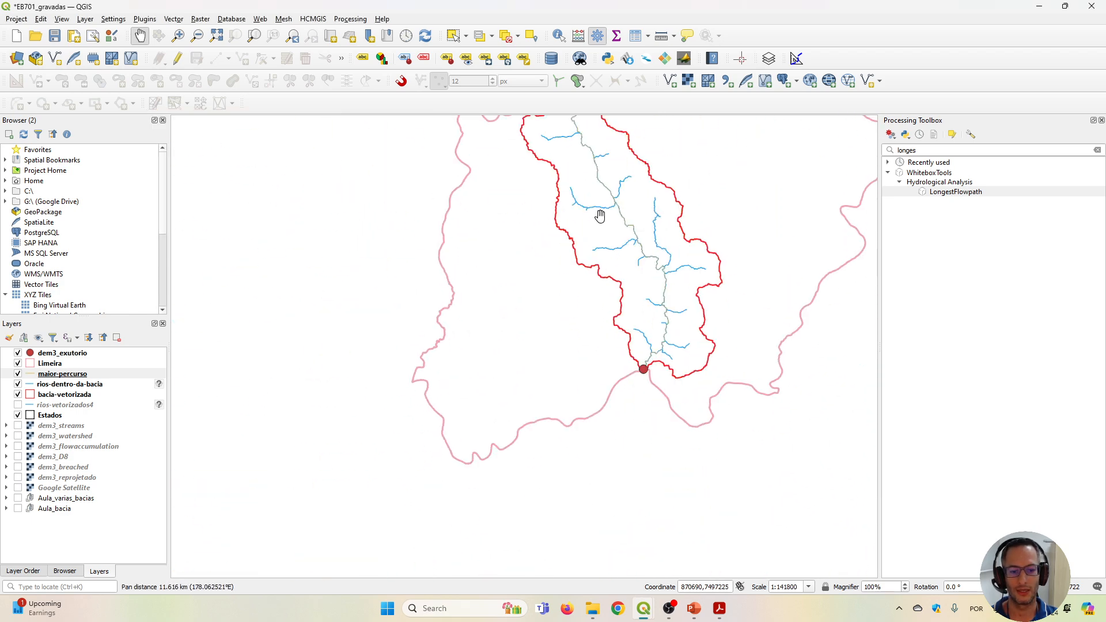
{"action": "scroll", "coordinate": [667, 346], "scroll_direction": "up", "scroll_amount": 2}
{"action": "scroll", "coordinate": [573, 430], "scroll_direction": "up", "scroll_amount": 6}
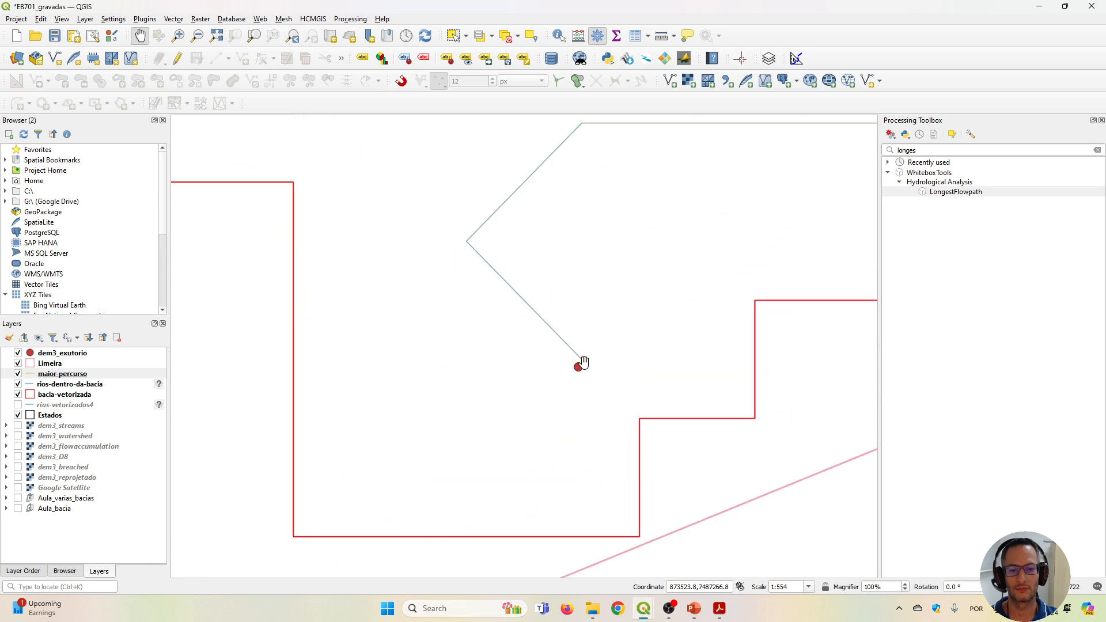
{"action": "scroll", "coordinate": [584, 363], "scroll_direction": "down", "scroll_amount": 1}
{"action": "scroll", "coordinate": [584, 363], "scroll_direction": "down", "scroll_amount": 7}
{"action": "left_click_drag", "start_coordinate": [597, 259], "coordinate": [620, 368]}
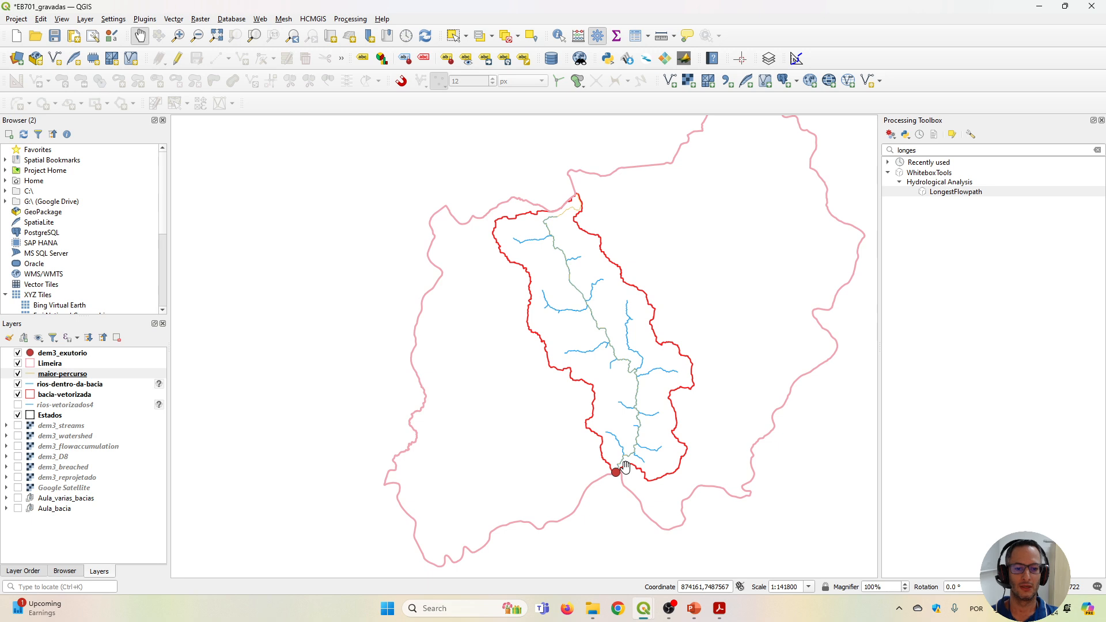
Review the flow path's upper reach beyond the clipped stream's headwater, followed by the watershed as a whole.
{"action": "scroll", "coordinate": [567, 199], "scroll_direction": "up", "scroll_amount": 2}
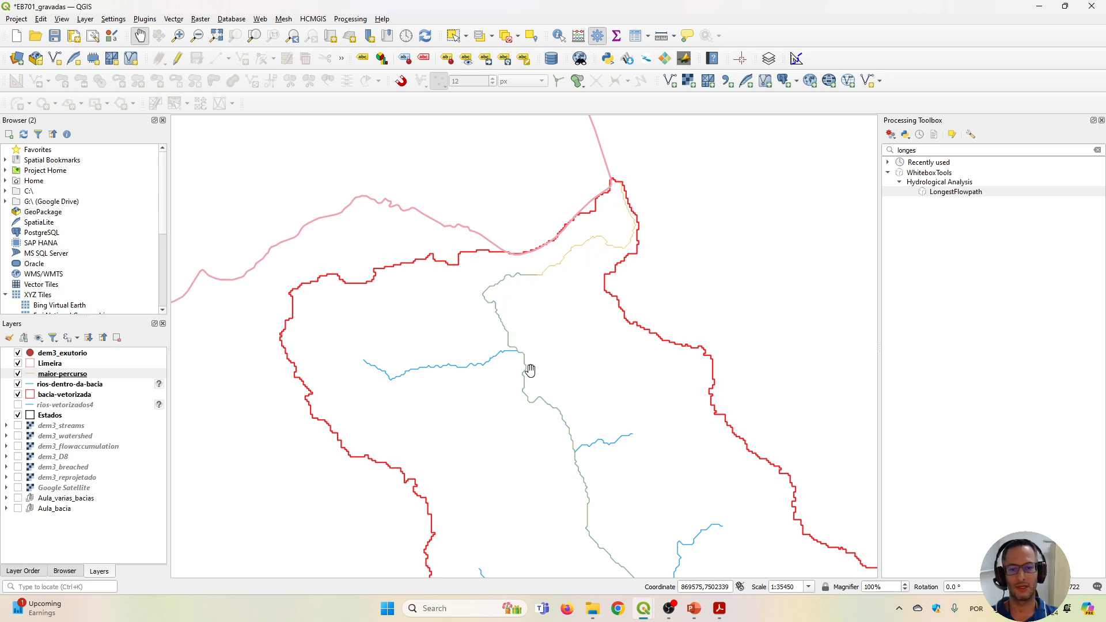
{"action": "left_click_drag", "start_coordinate": [527, 370], "coordinate": [480, 193]}
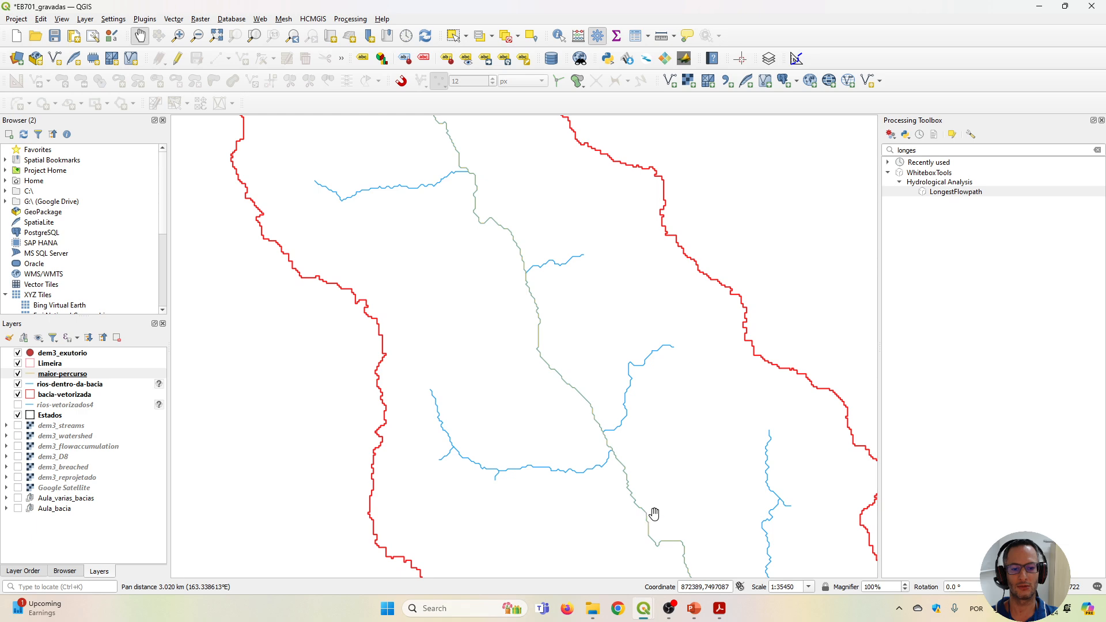
{"action": "left_click_drag", "start_coordinate": [480, 125], "coordinate": [570, 242]}
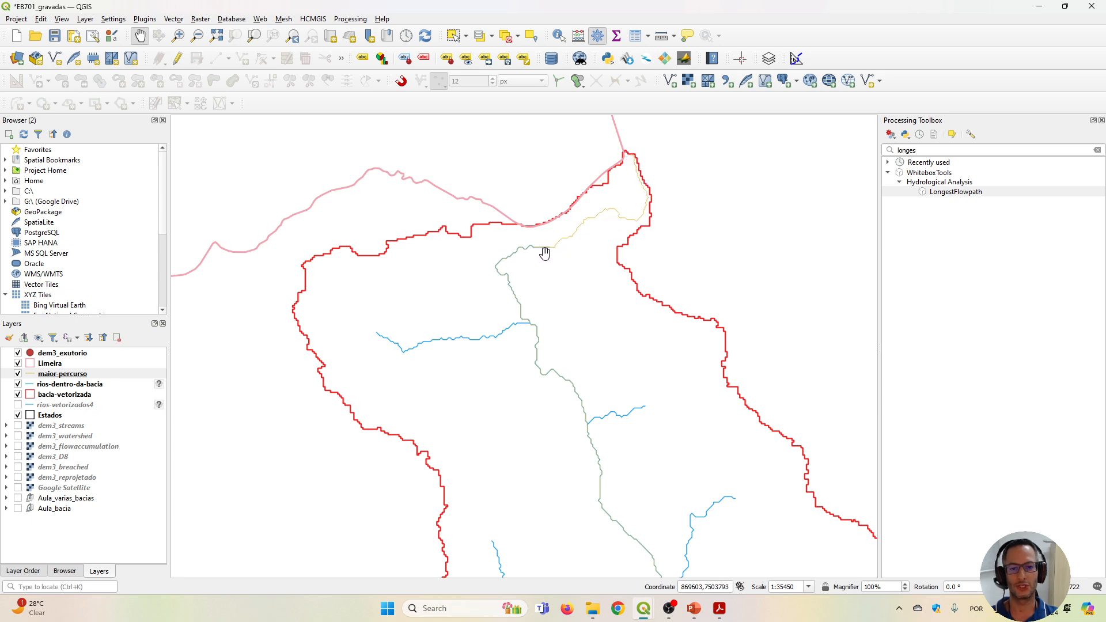
{"action": "scroll", "coordinate": [572, 277], "scroll_direction": "down", "scroll_amount": 2}
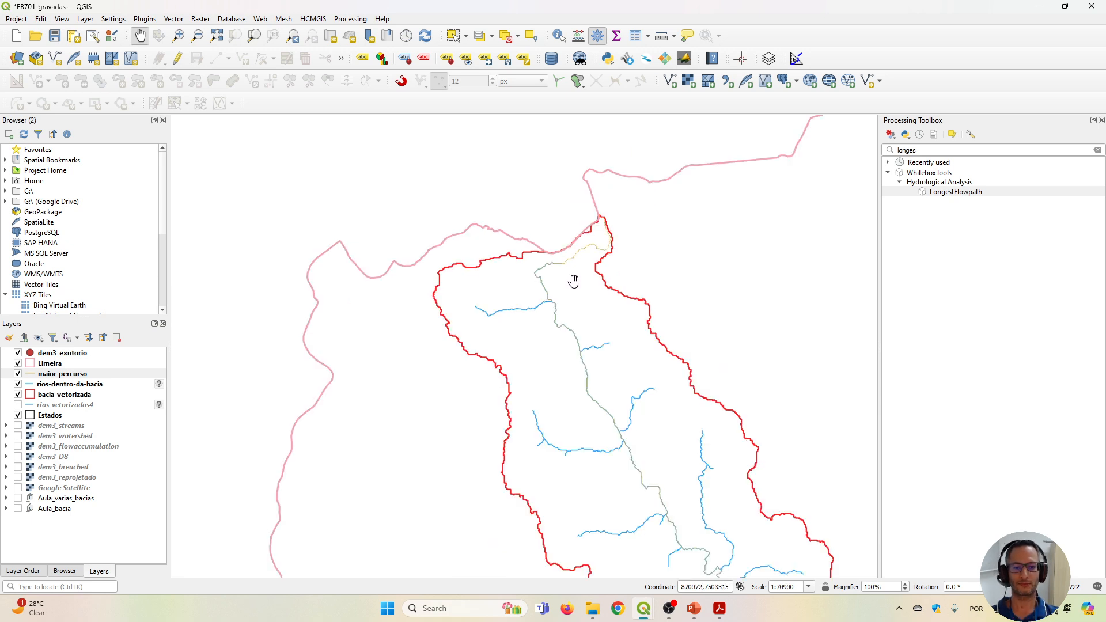
{"action": "left_click_drag", "start_coordinate": [581, 373], "coordinate": [579, 317]}
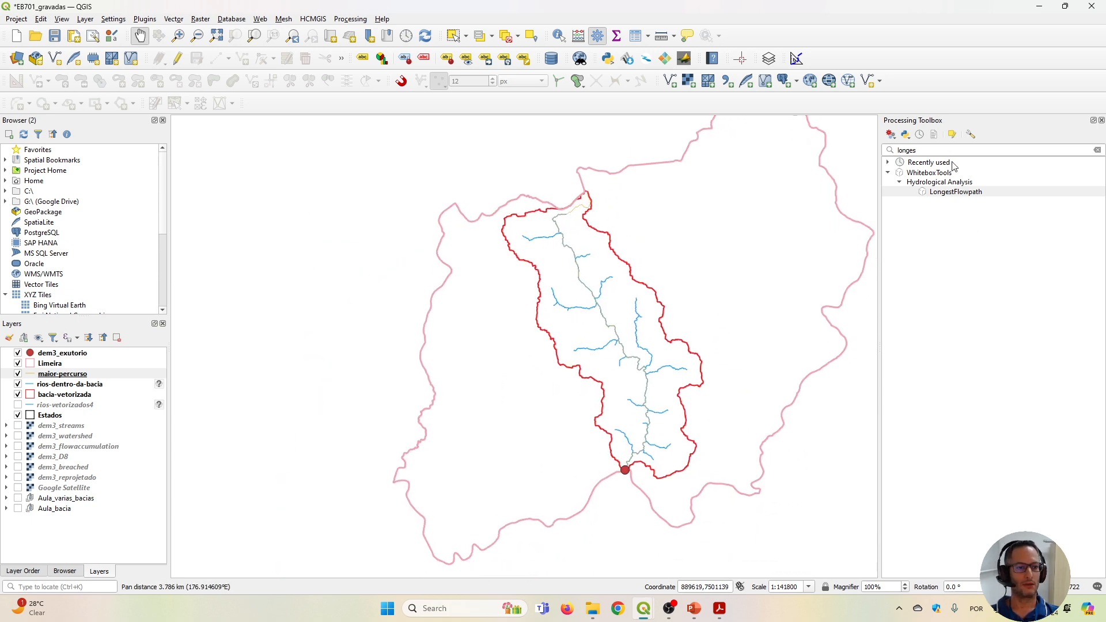